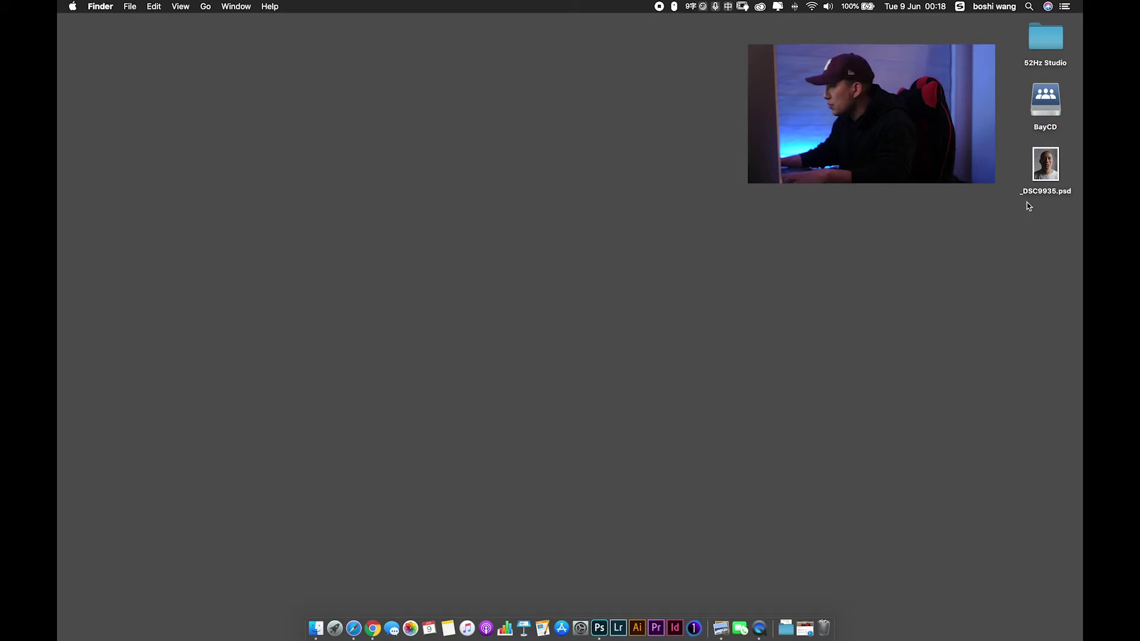
Open _DSC9935.psd from the Finder desktop in Photoshop.
double_click(1044, 172)
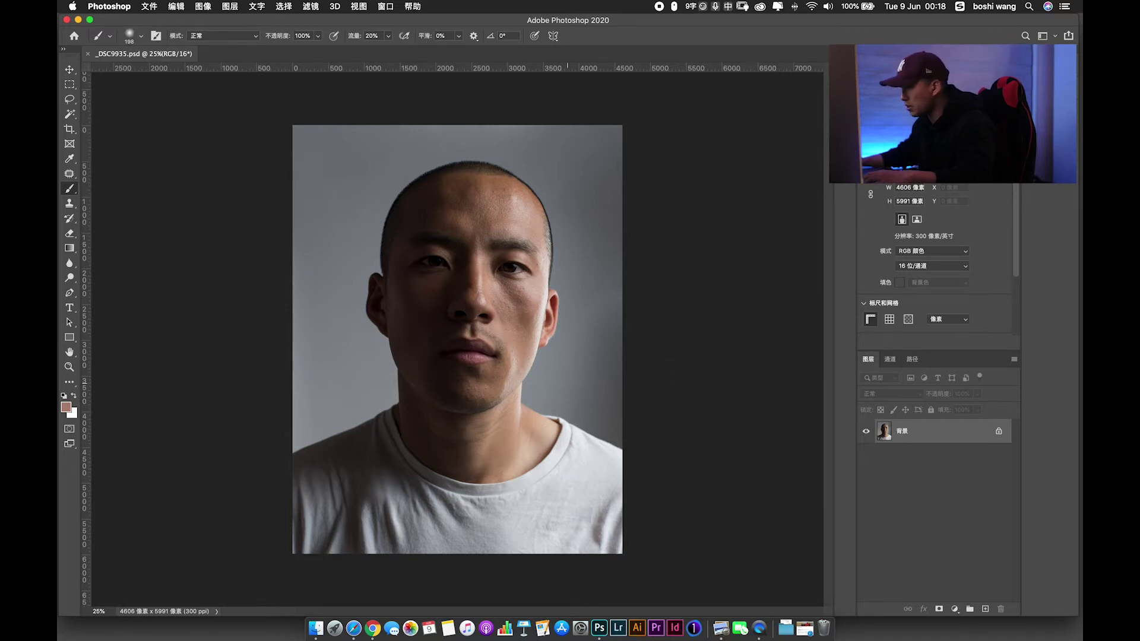
Zoom the portrait view and duplicate the background layer into two copies.
key(super+plus)
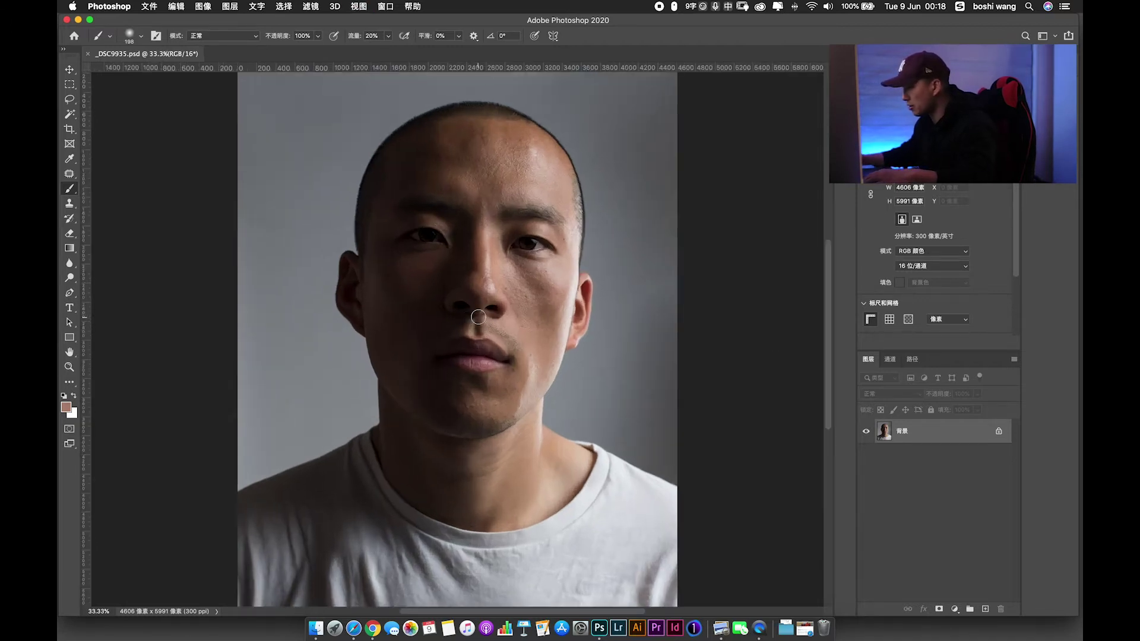
key(super+plus)
key(super+minus)
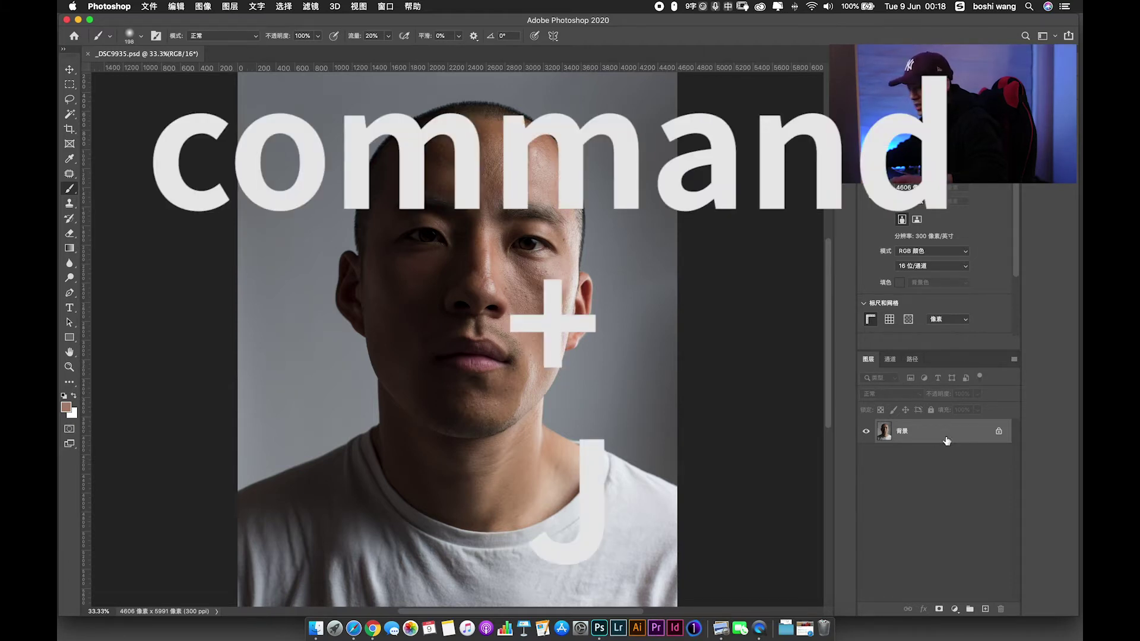
key(super+j)
key(super+j)
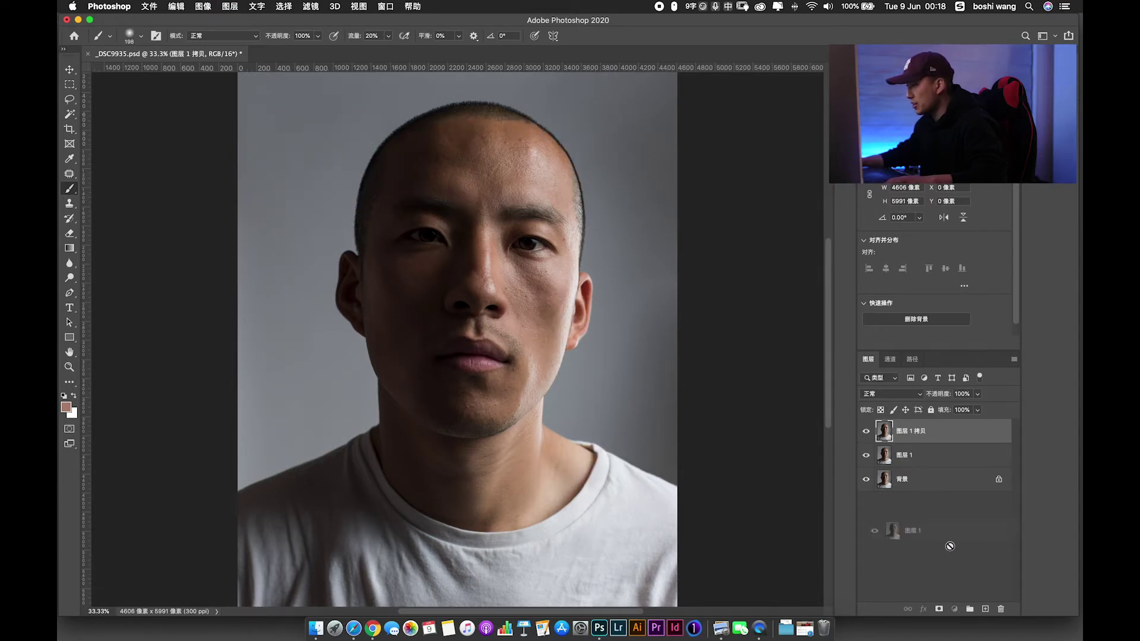
Rename the copies 低频 颜色 and 高频 纹理, then group both layers together.
drag(950, 546, 926, 457)
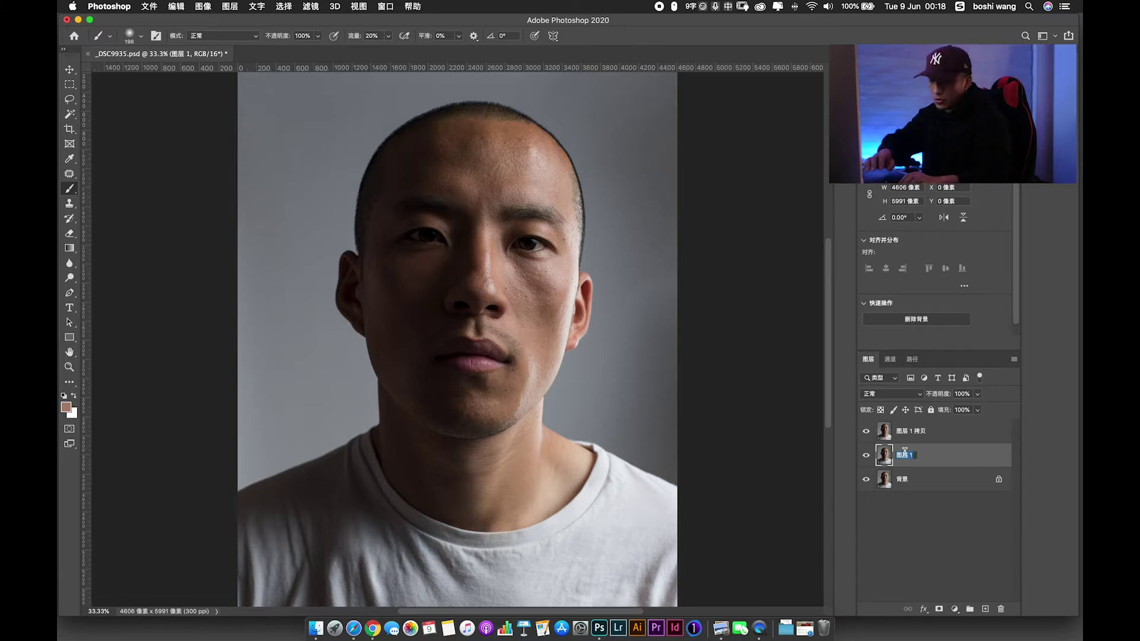
text(低频)
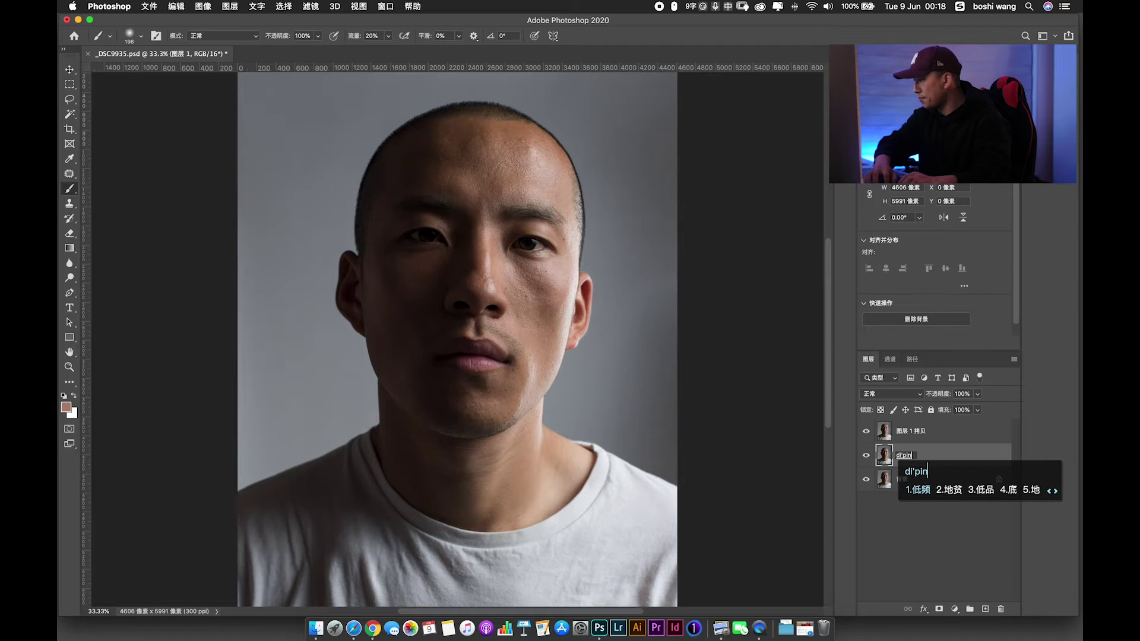
text( 颜色)
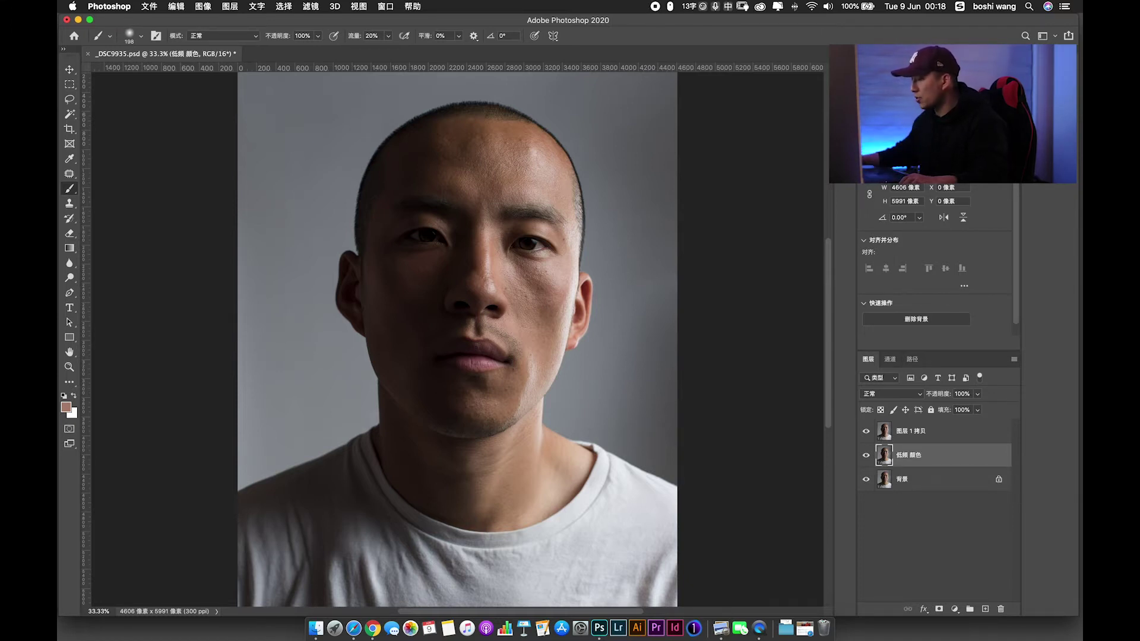
double_click(903, 432)
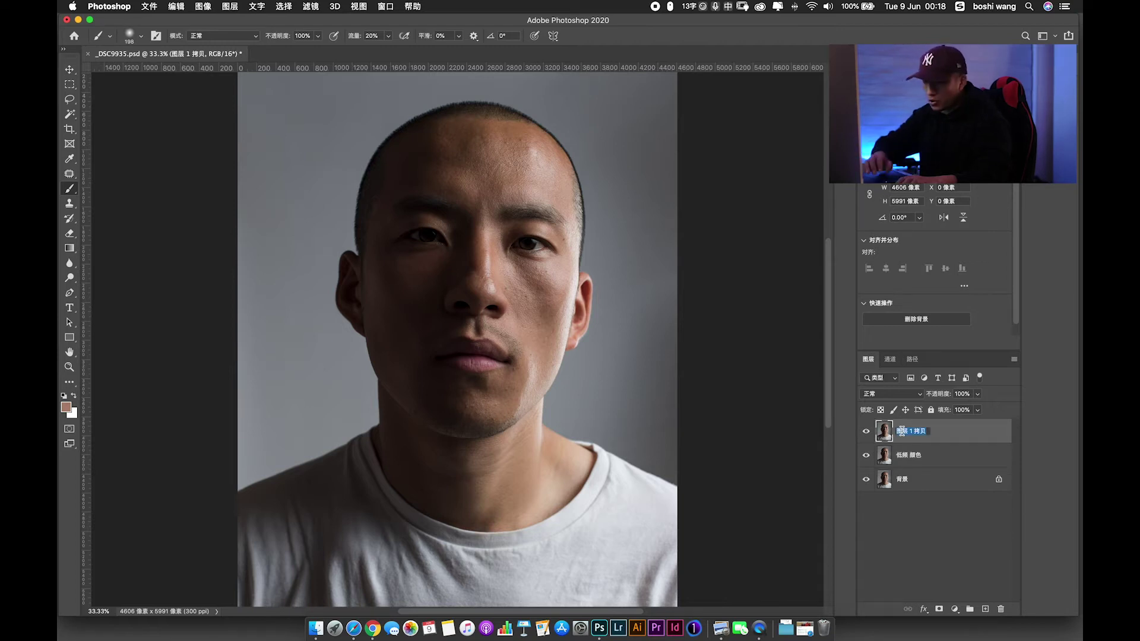
text(高频)
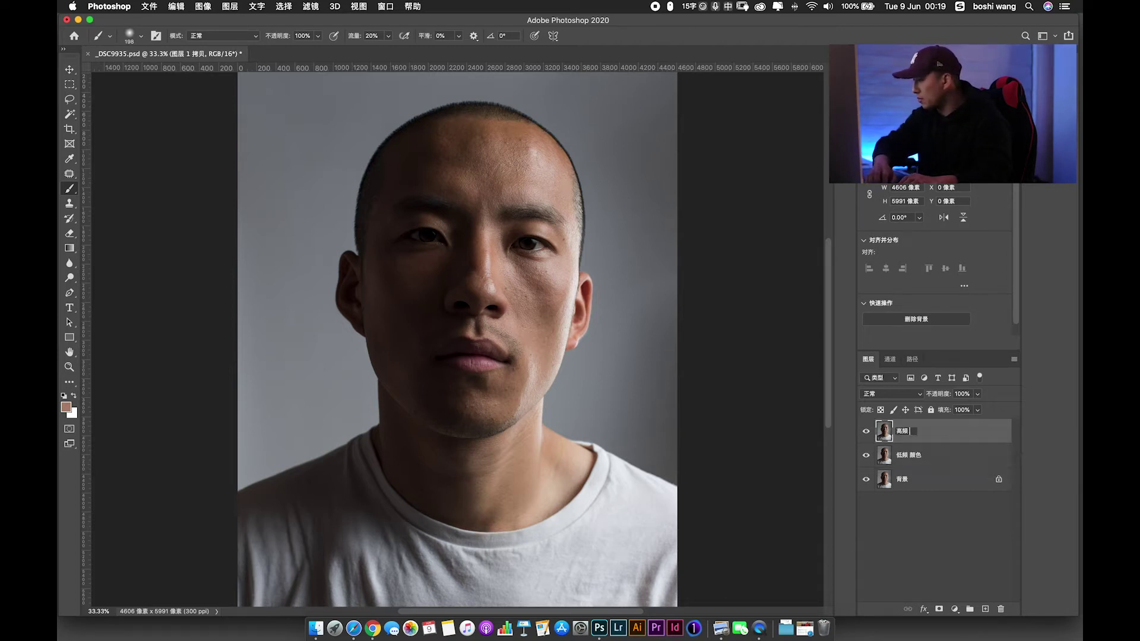
text( 纹理)
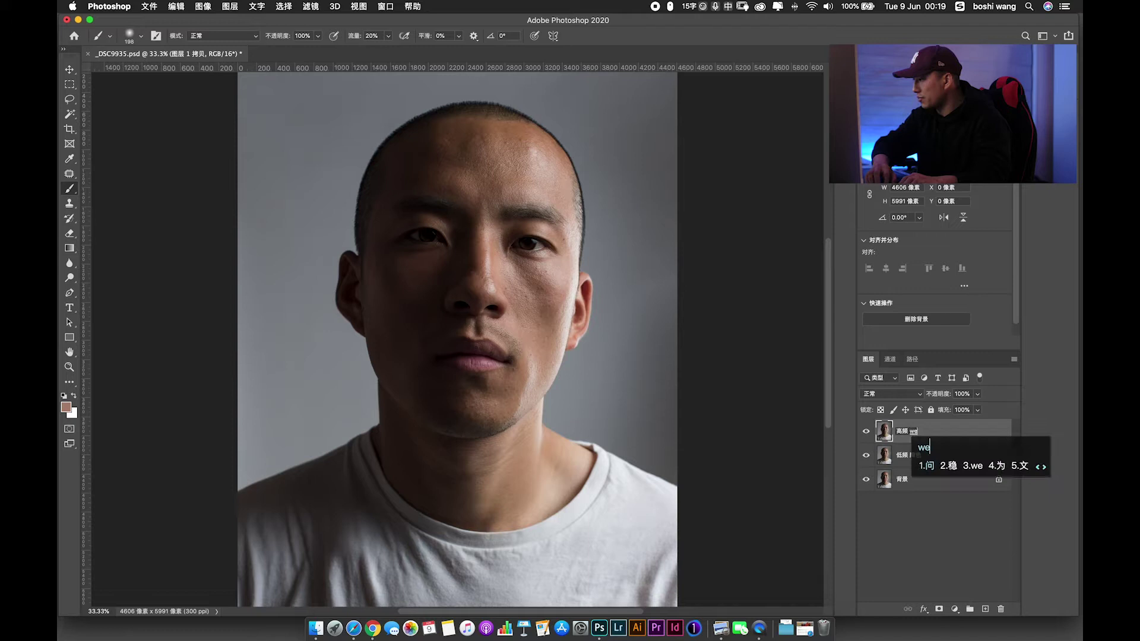
key(Return)
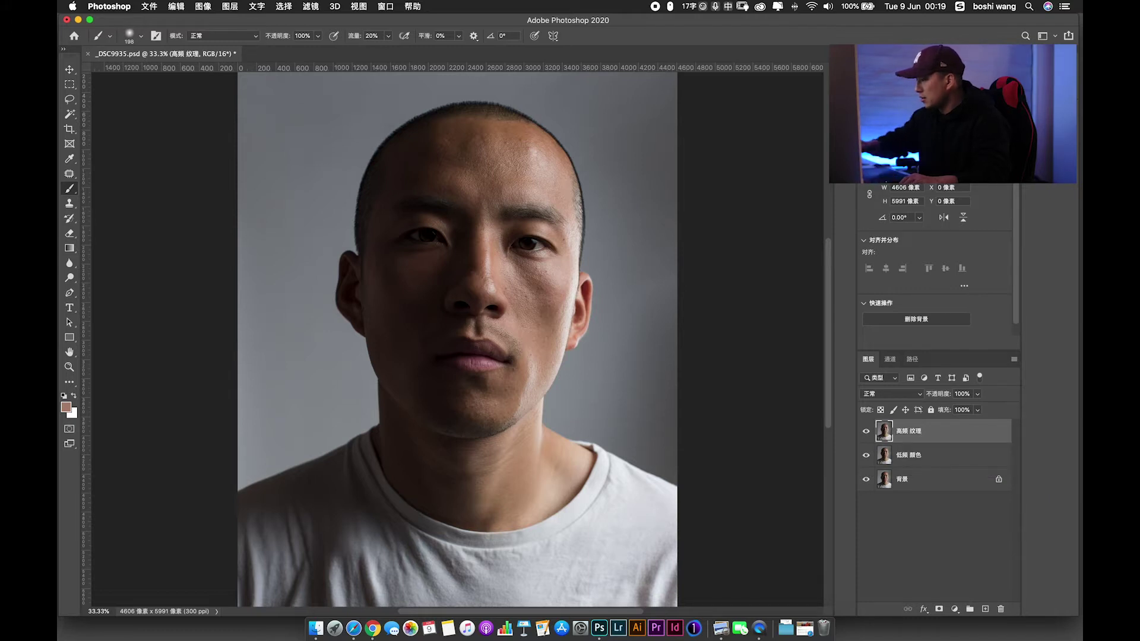
shift+click(945, 462)
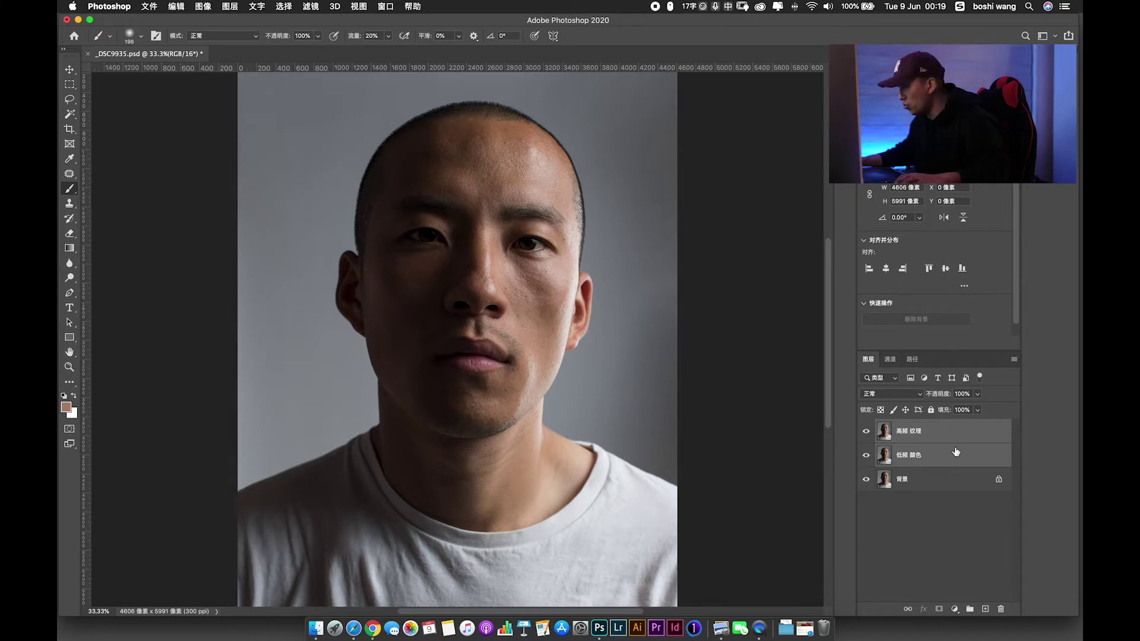
key(super+g)
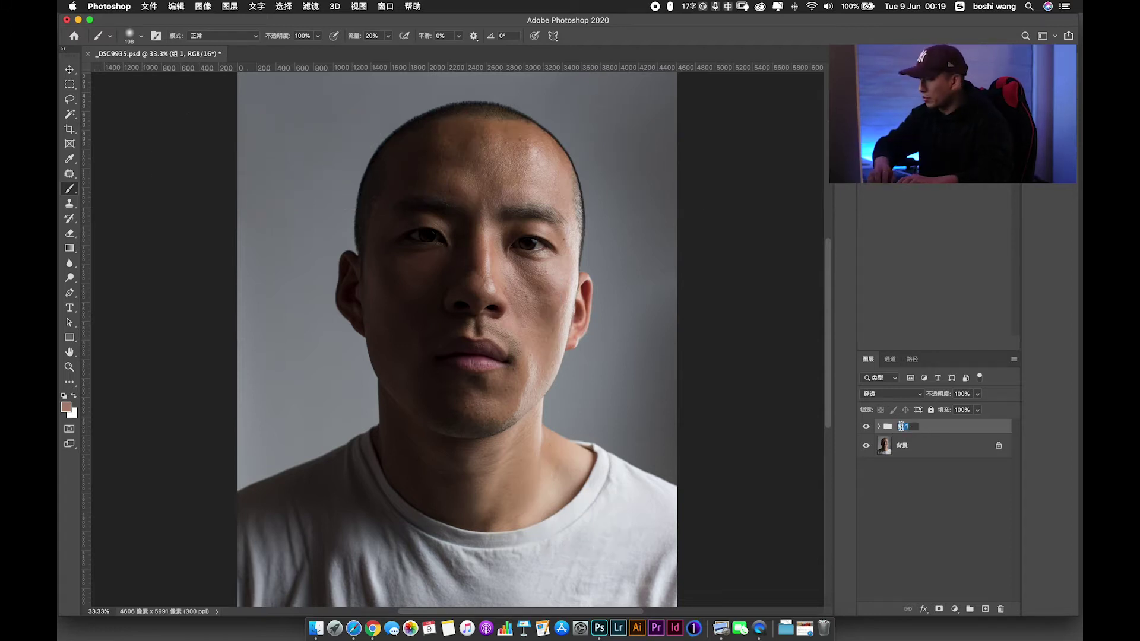
Name the group 高低频磨皮 via pinyin input, expand it, and select 低频 颜色.
text(ga)
text(dipin)
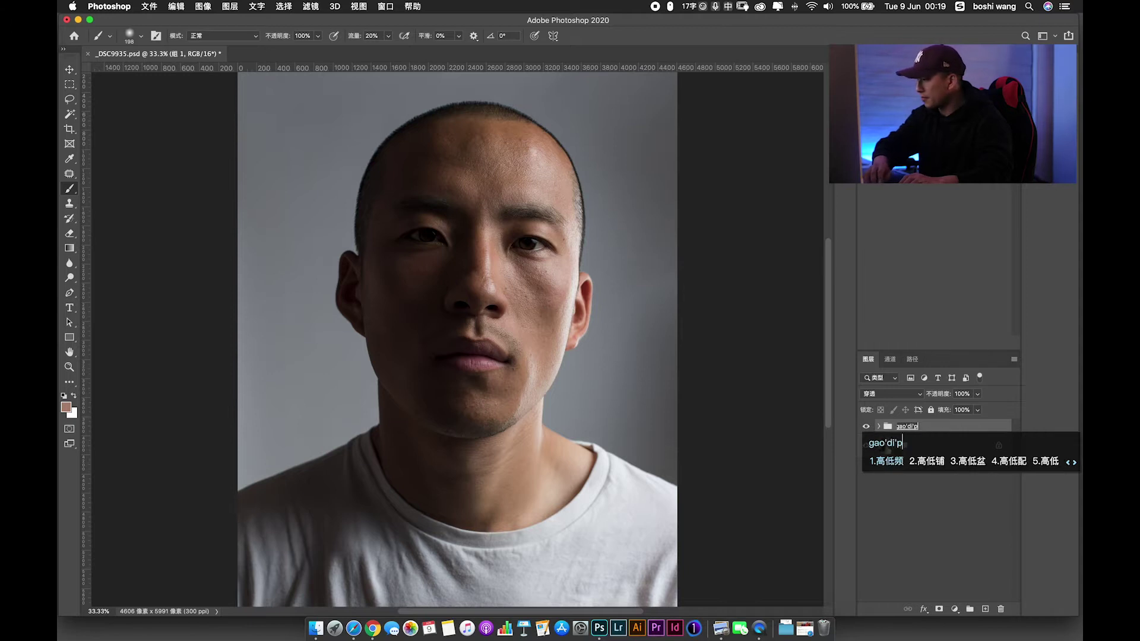
key(space)
text(mopi)
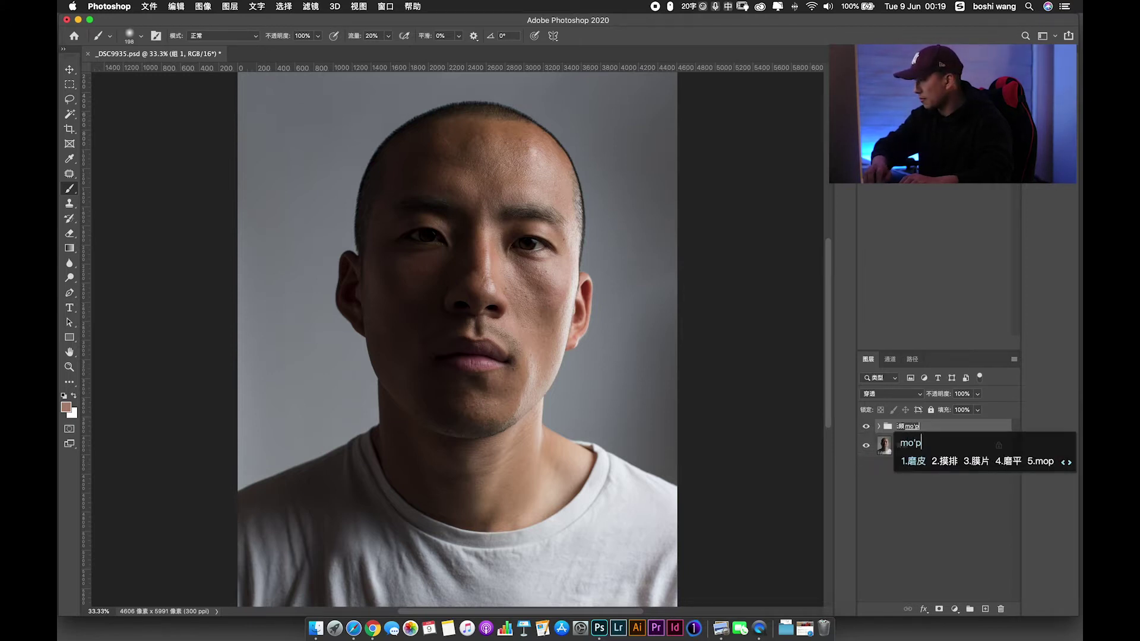
key(space)
key(Return)
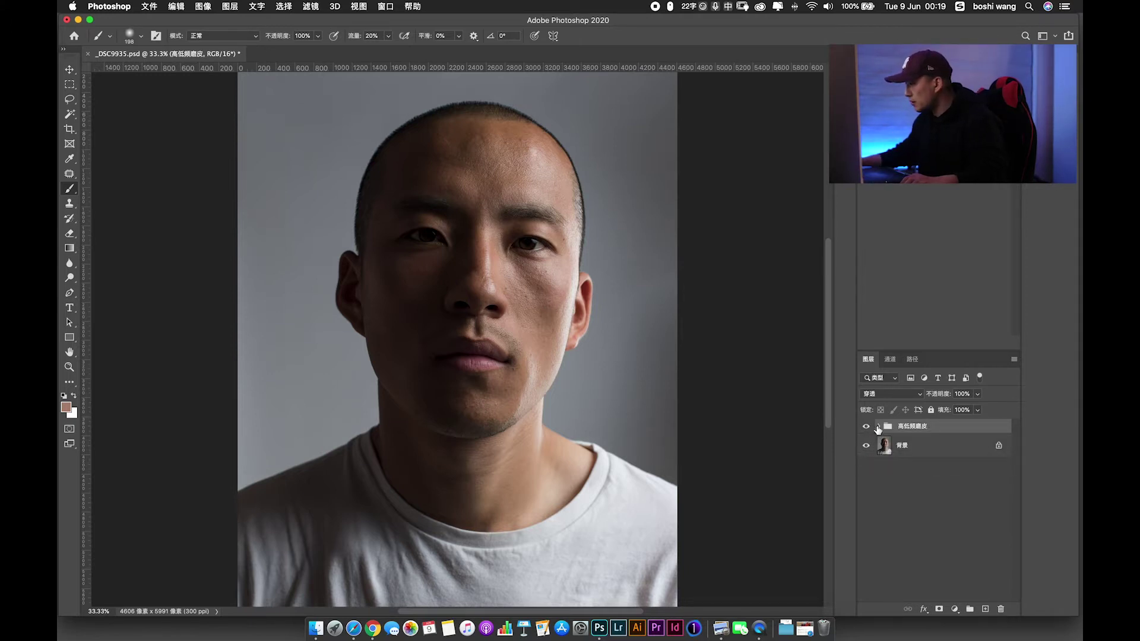
click(878, 427)
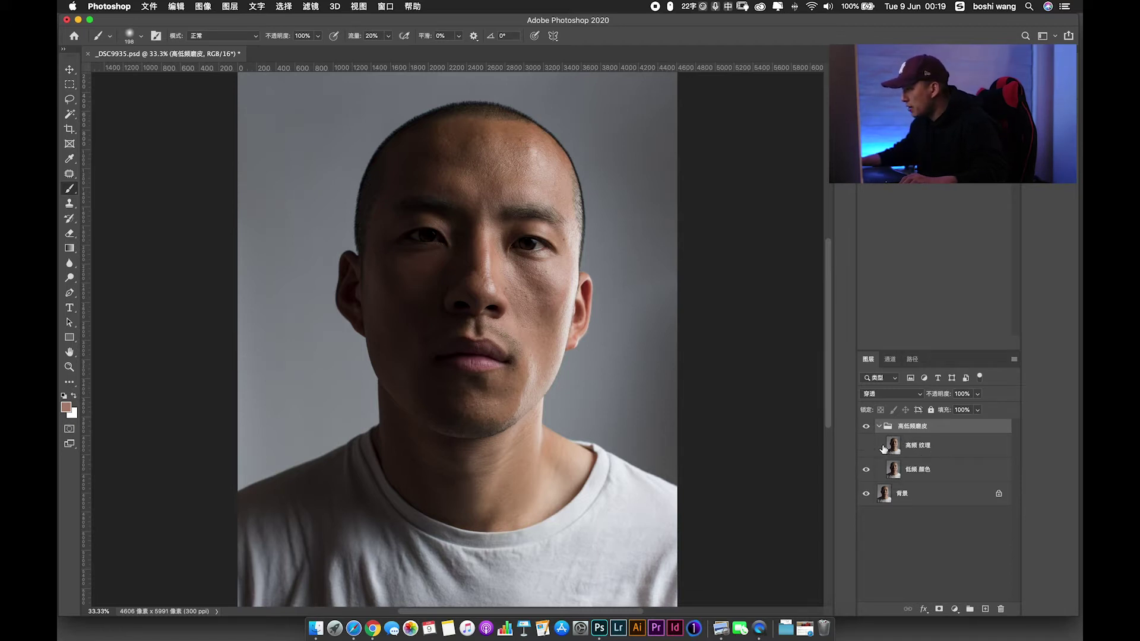
click(928, 471)
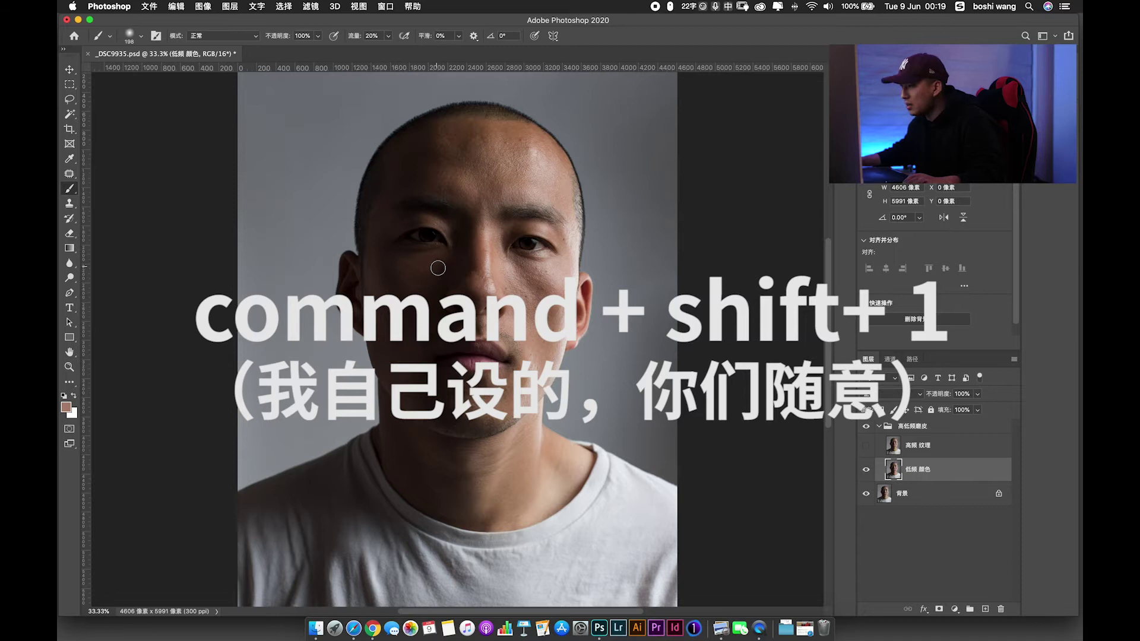
click(177, 5)
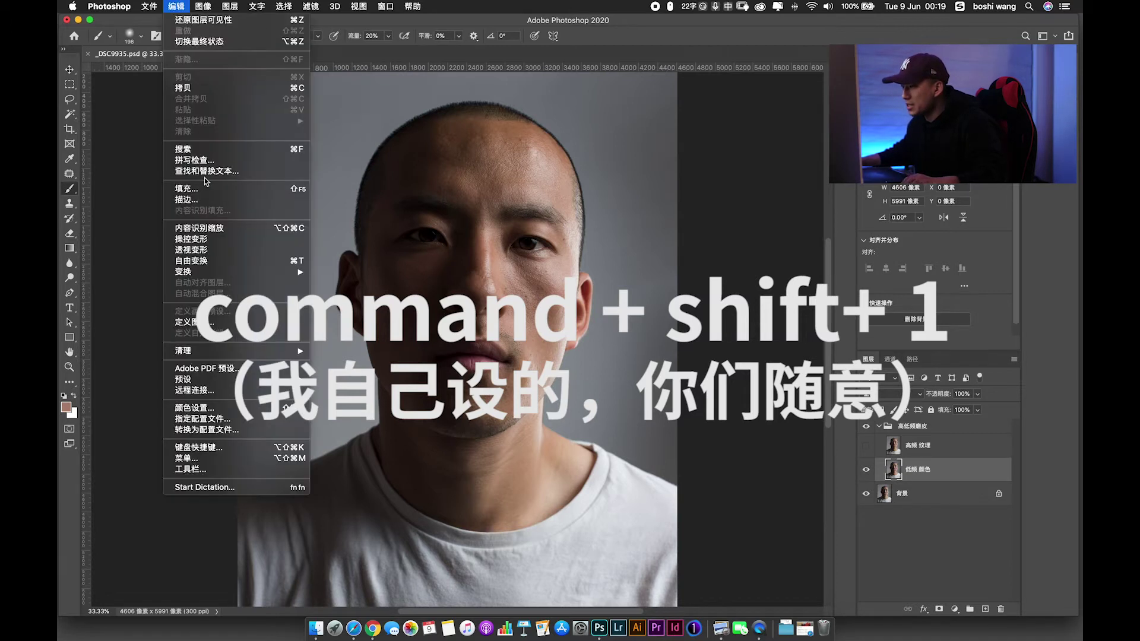
click(231, 452)
scroll(380, 328, down, 1)
scroll(380, 300, down, 2)
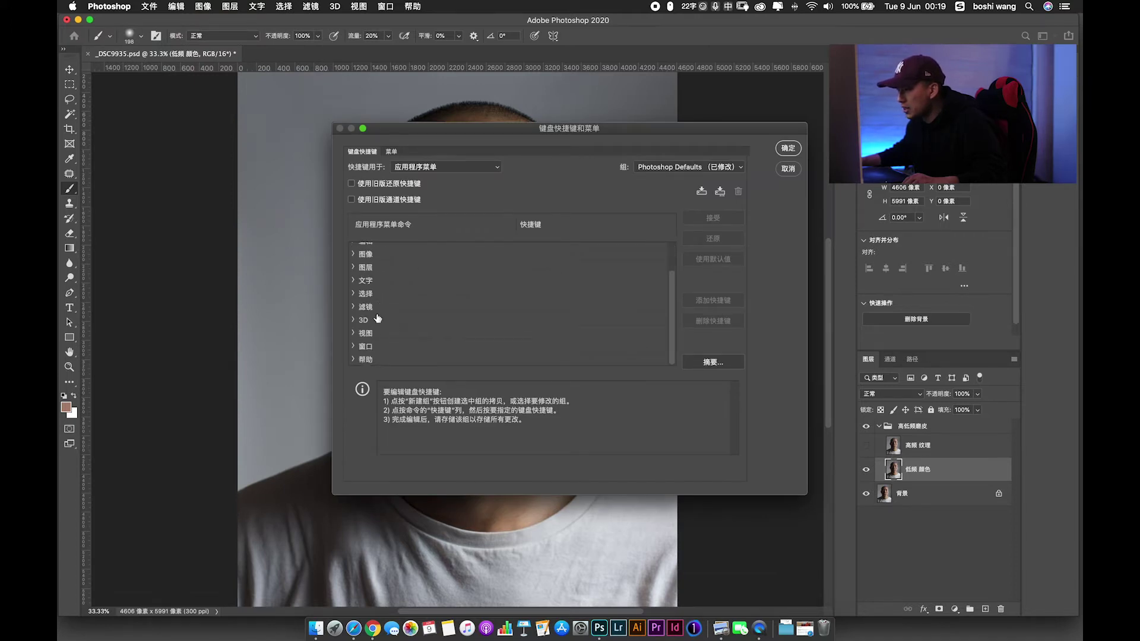
click(354, 307)
scroll(427, 344, down, 3)
scroll(404, 340, down, 3)
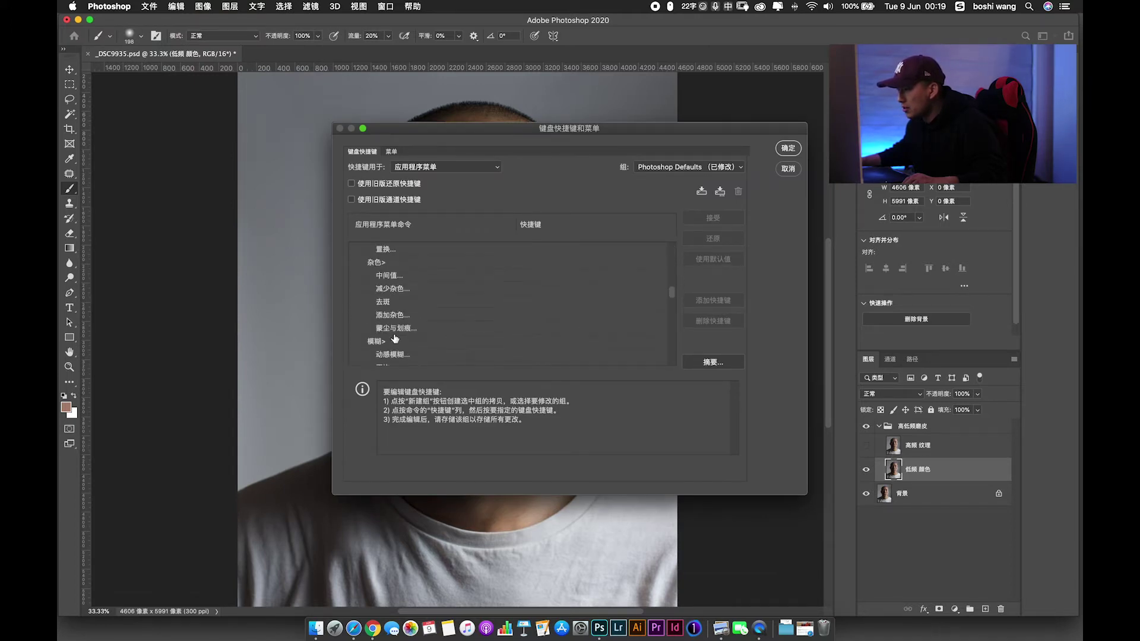
scroll(399, 344, down, 3)
scroll(404, 344, down, 3)
scroll(407, 346, down, 2)
scroll(409, 350, down, 2)
click(401, 349)
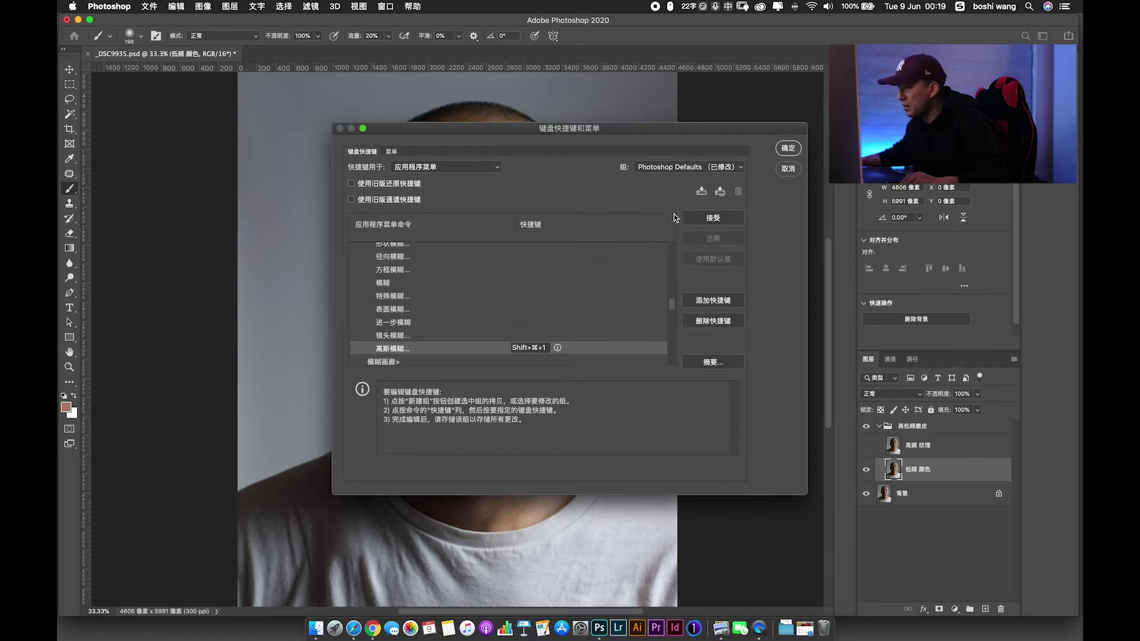
click(789, 172)
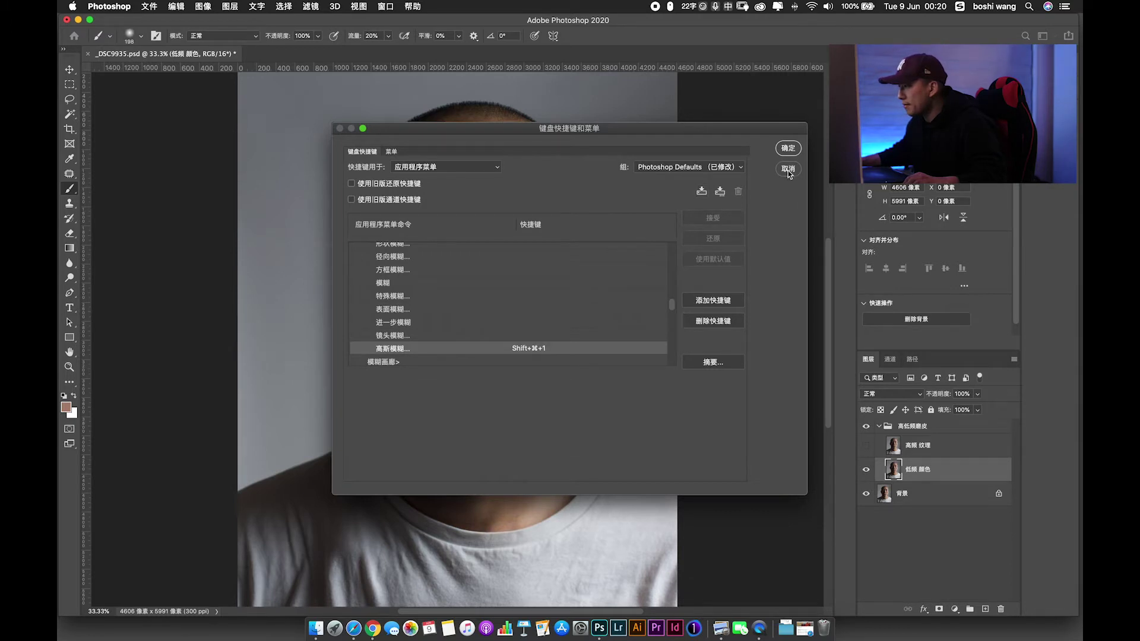
click(789, 170)
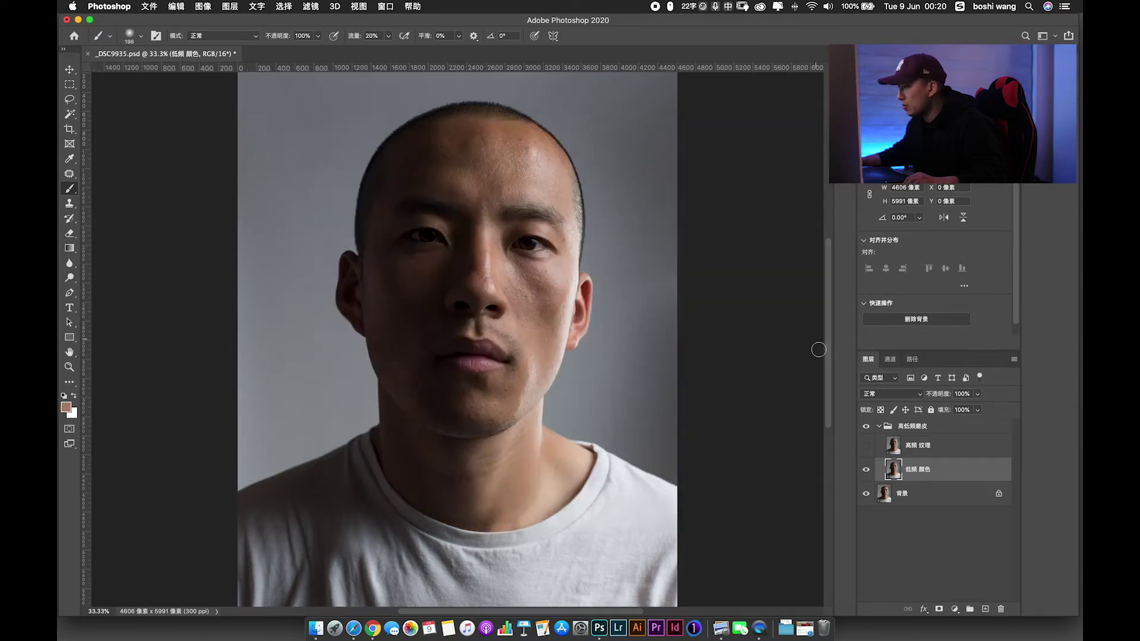
Apply a Gaussian Blur of about 21.9 pixels radius to the 低频 颜色 layer.
click(311, 7)
mouse_move(317, 175)
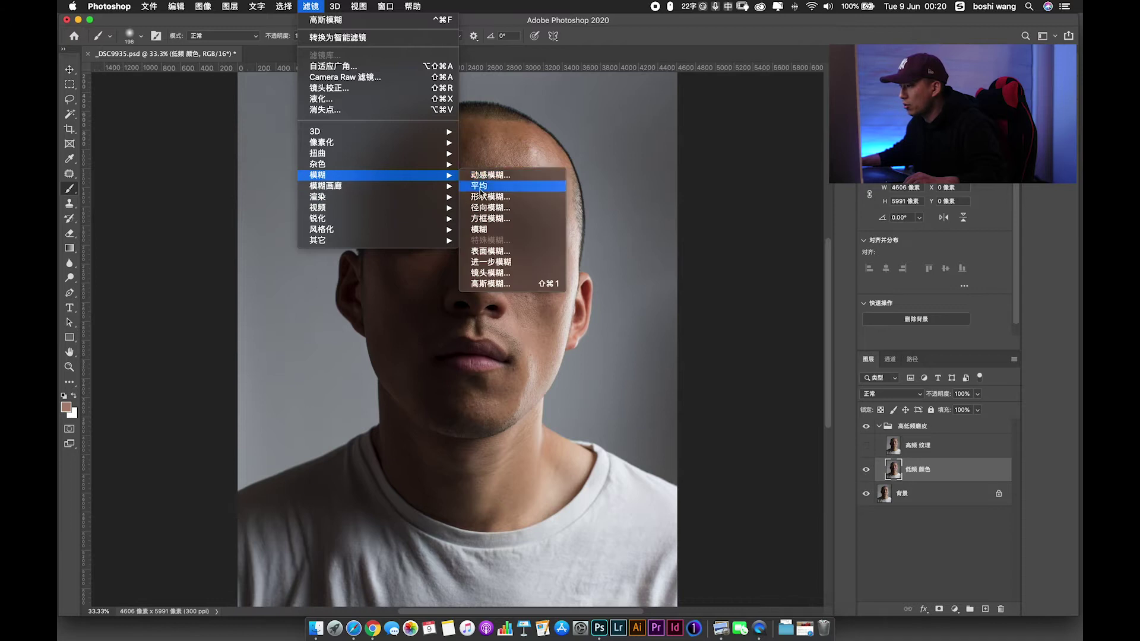
click(501, 284)
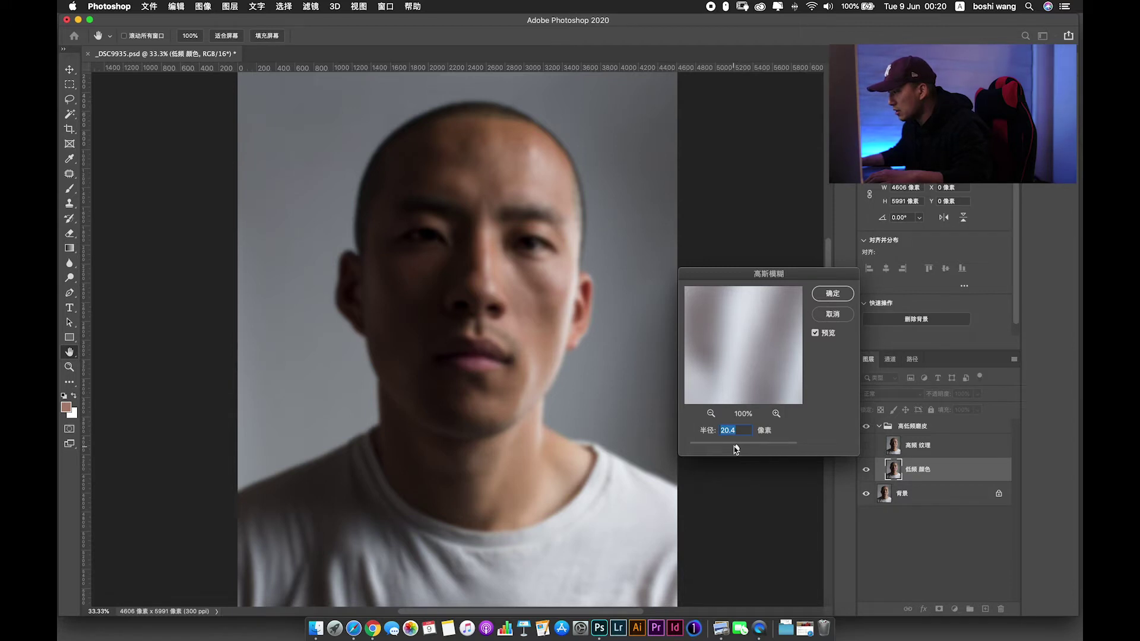
drag(737, 448, 738, 448)
drag(737, 448, 738, 448)
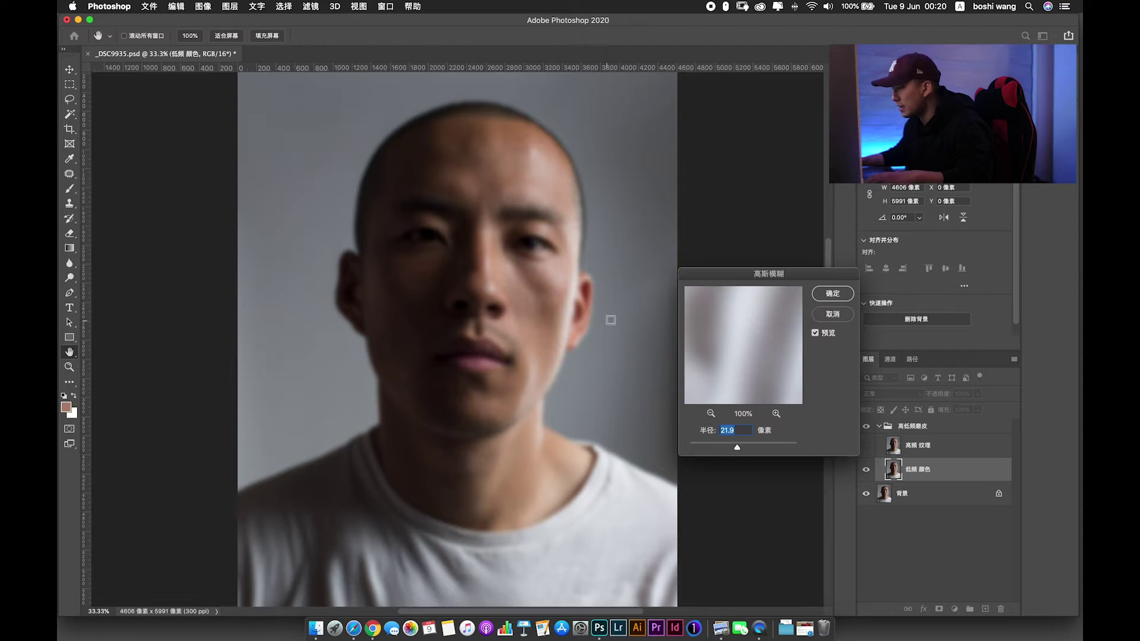
click(834, 293)
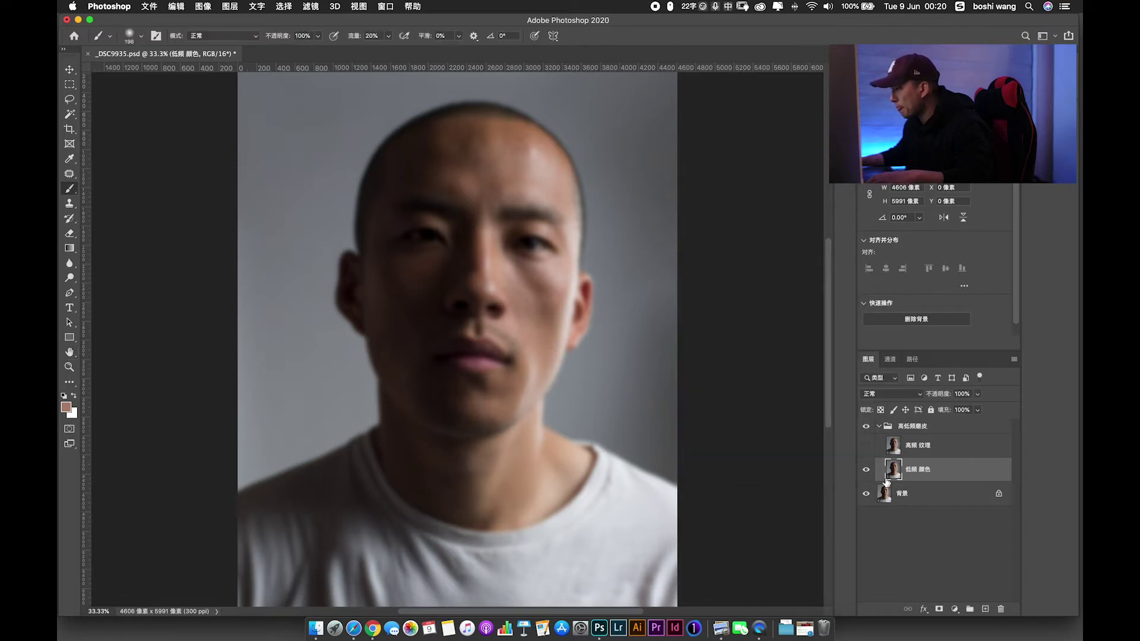
Show 高频 纹理 and Apply Image from 低频 颜色 with Subtract, scale 2, offset 128.
click(914, 452)
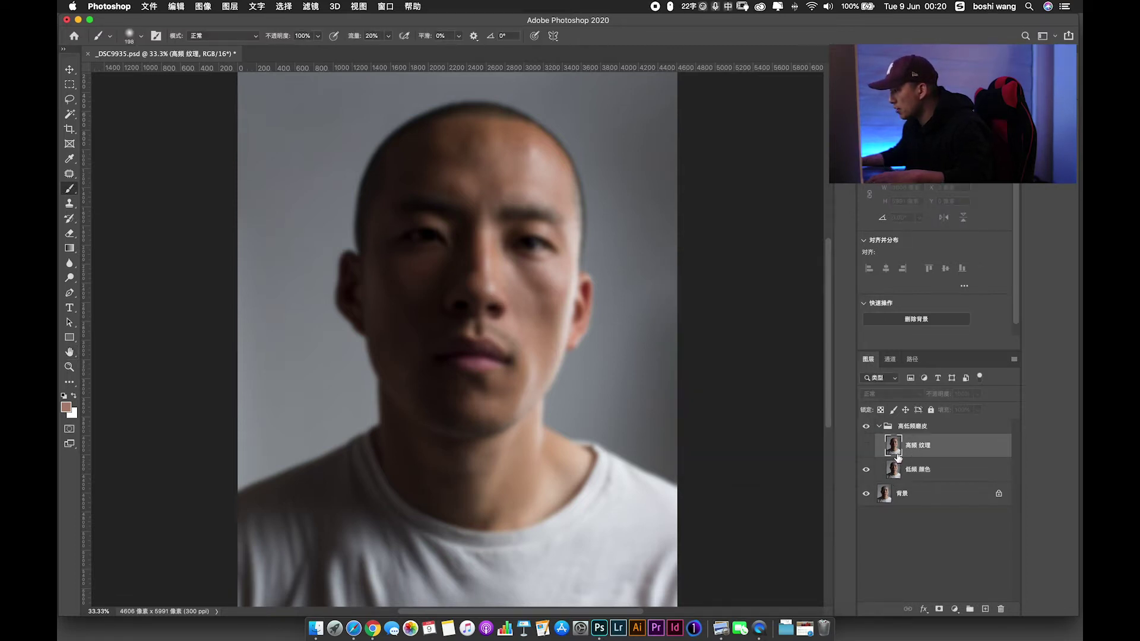
click(866, 446)
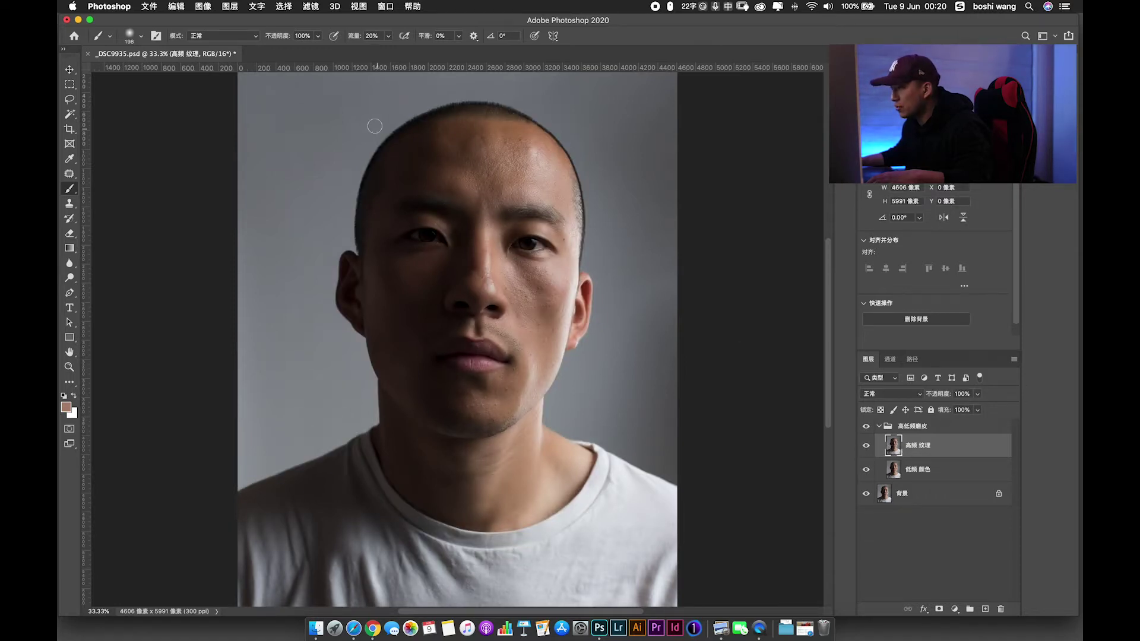
click(205, 7)
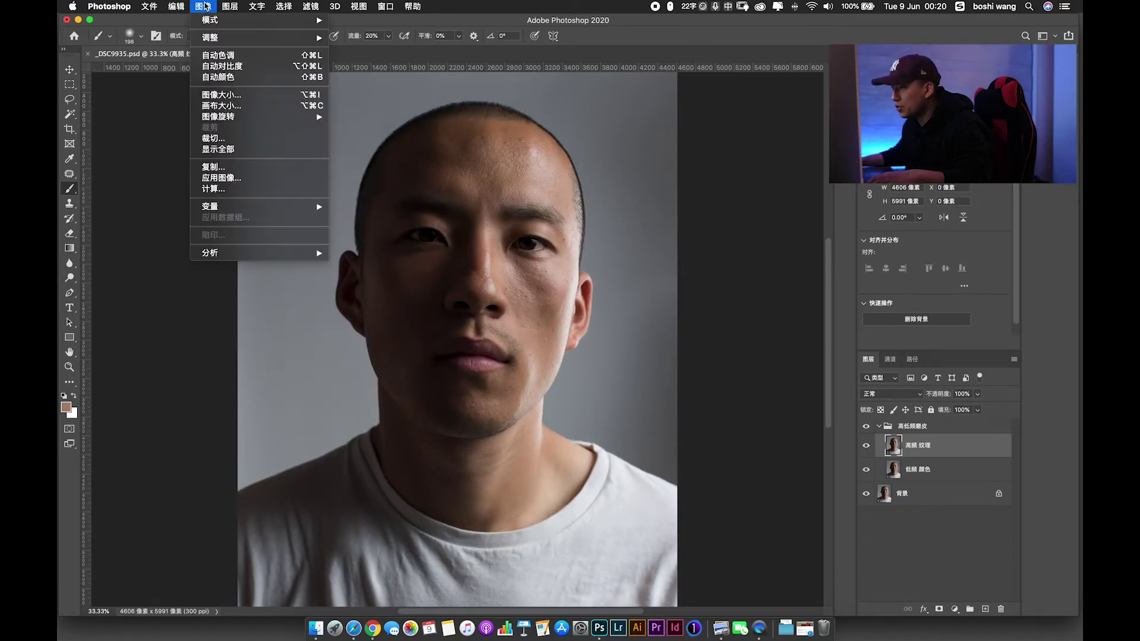
click(250, 178)
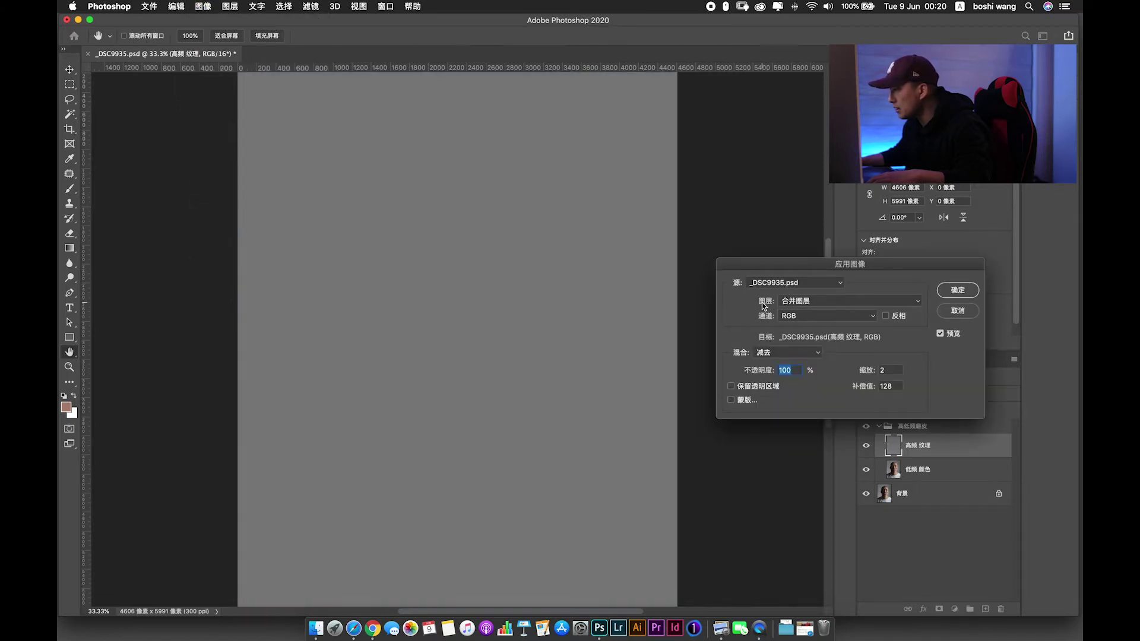
click(796, 303)
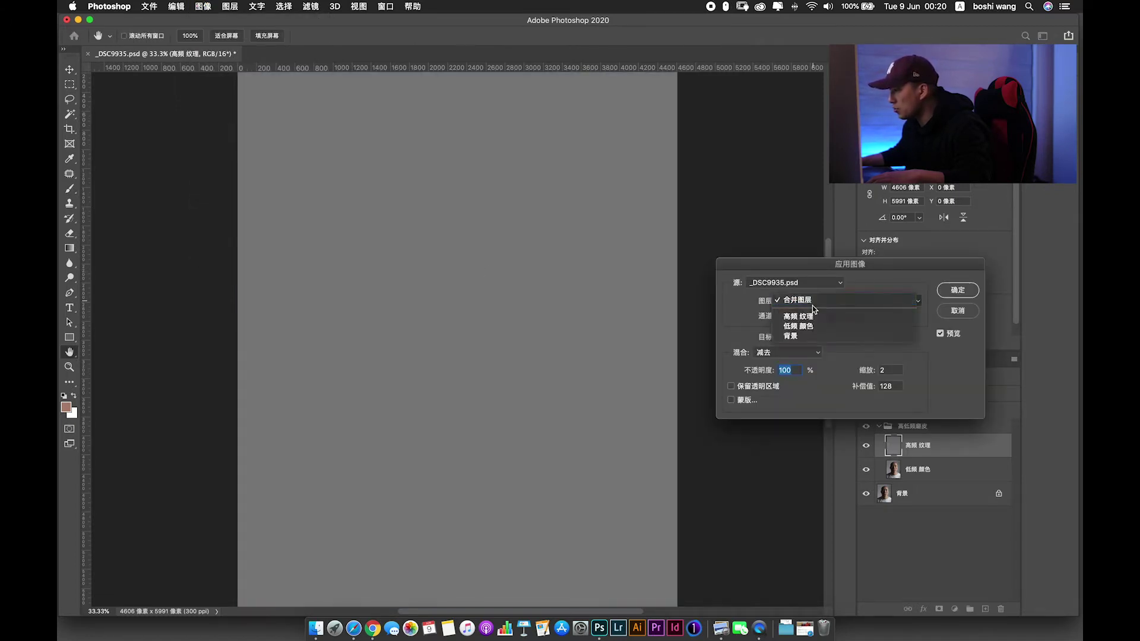
click(812, 326)
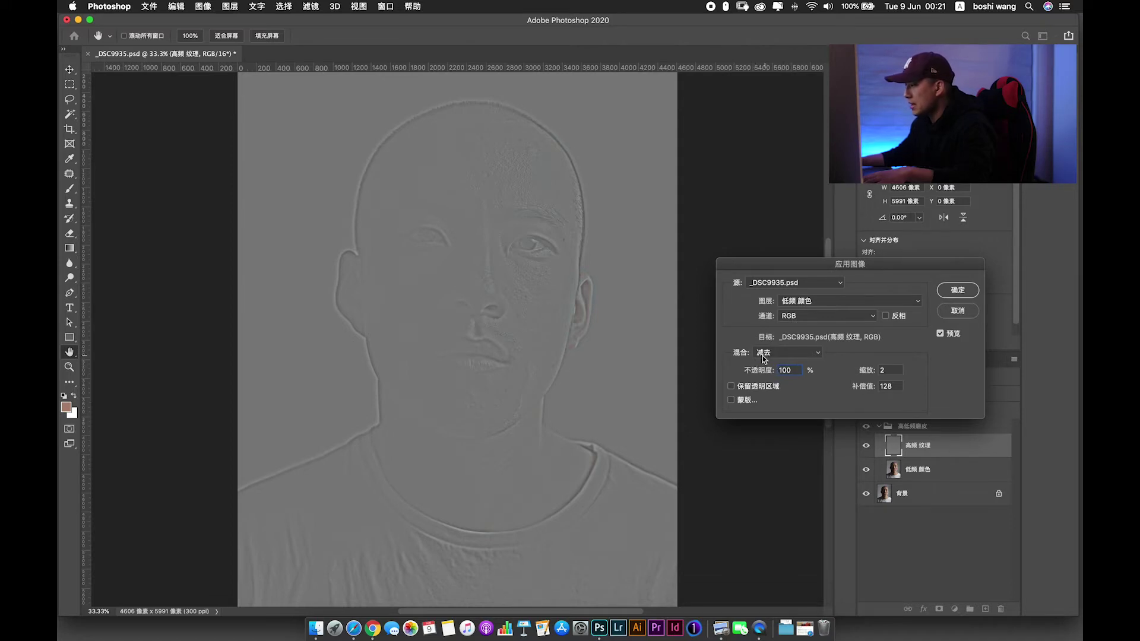
click(958, 290)
Set the 高频 纹理 layer blend mode to 线性光 (Linear Light).
key(b)
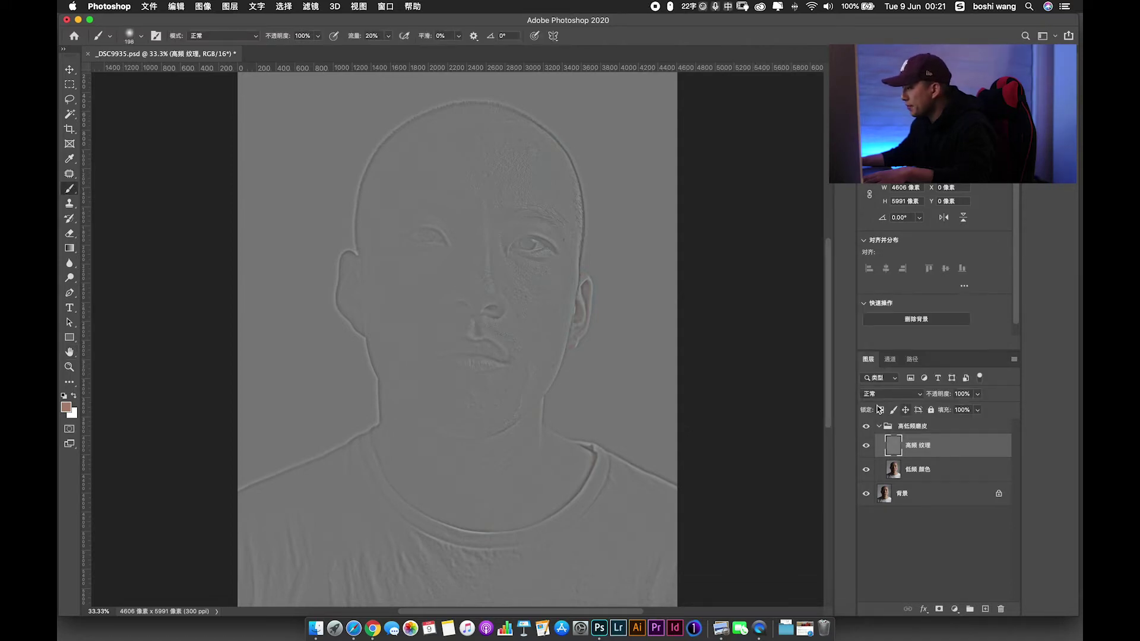
click(884, 397)
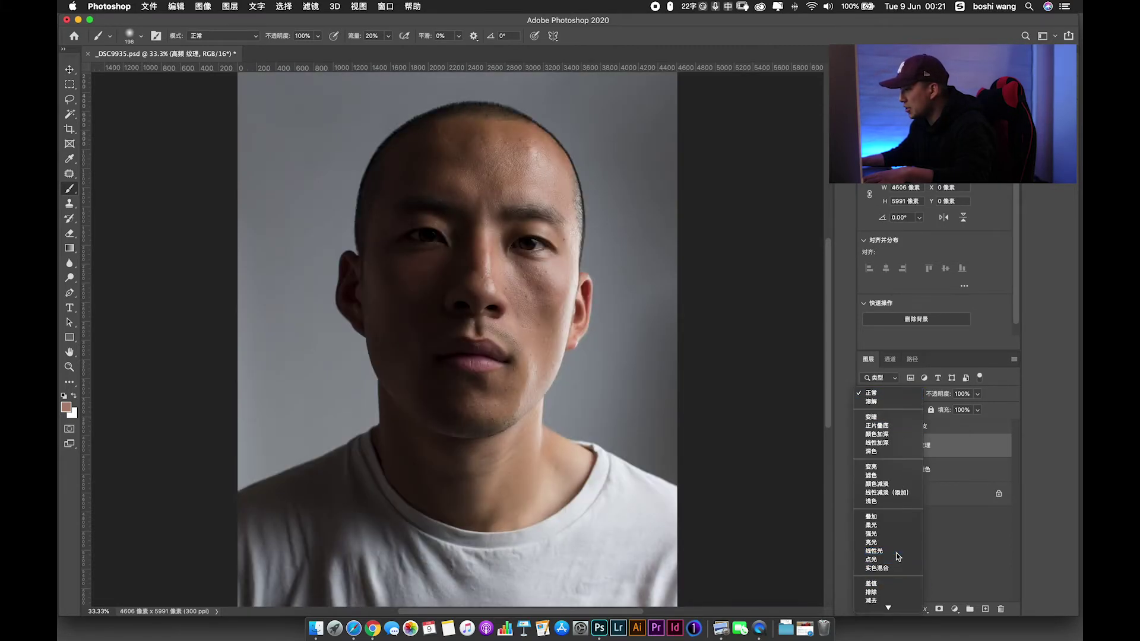
click(897, 552)
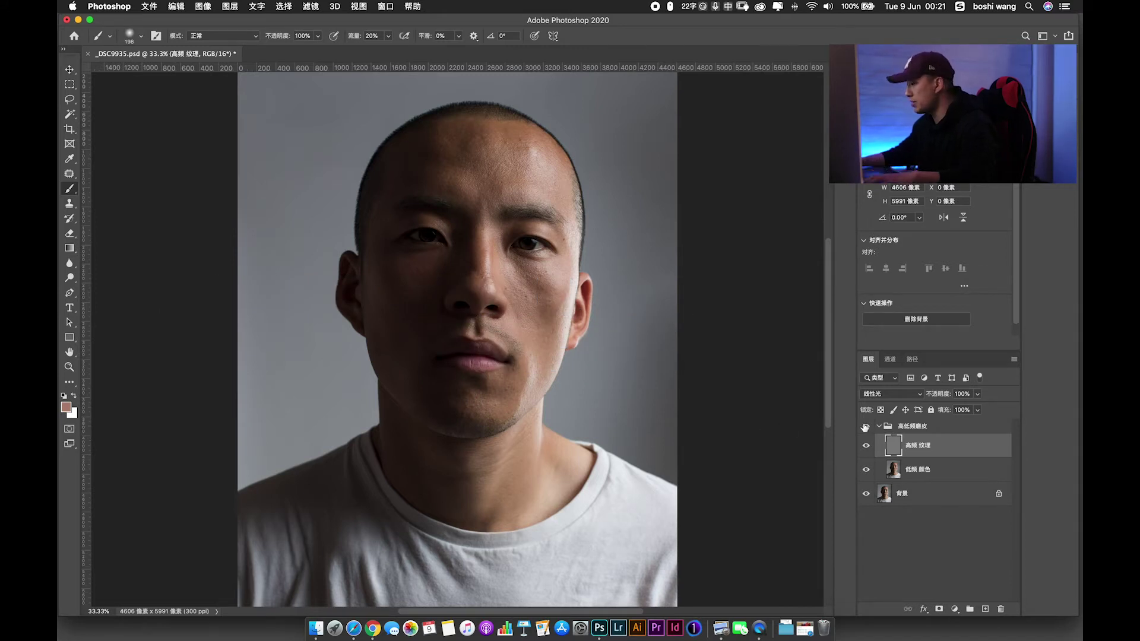
Select the 低频 颜色 layer and zoom to about 66.7% on the forehead.
click(899, 471)
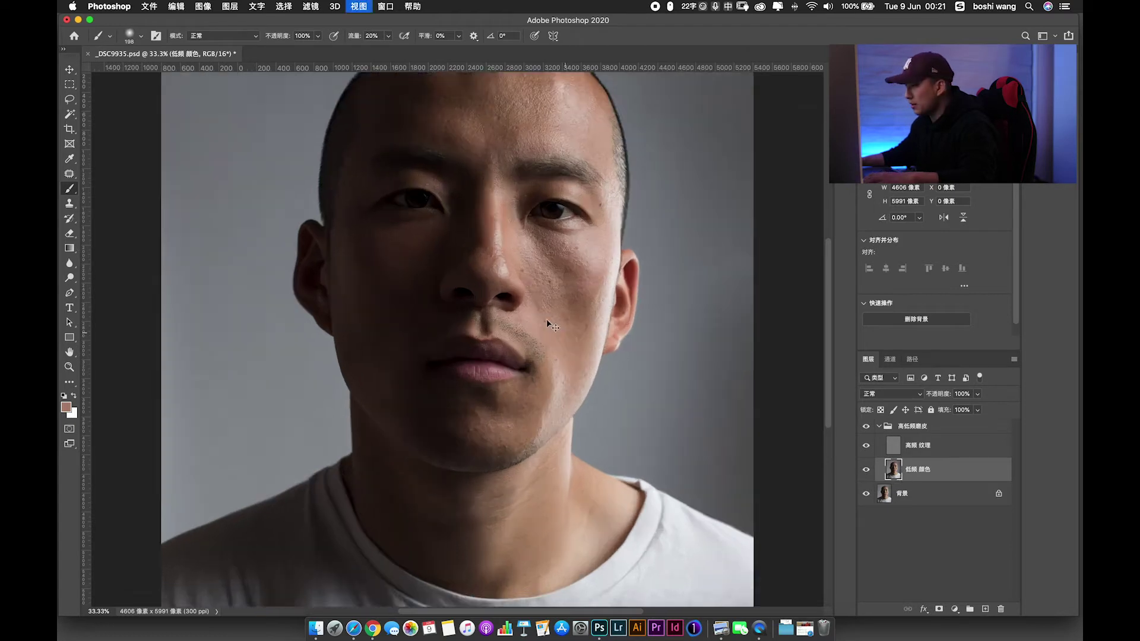
scroll(548, 326, up, 2)
scroll(562, 307, down, 2)
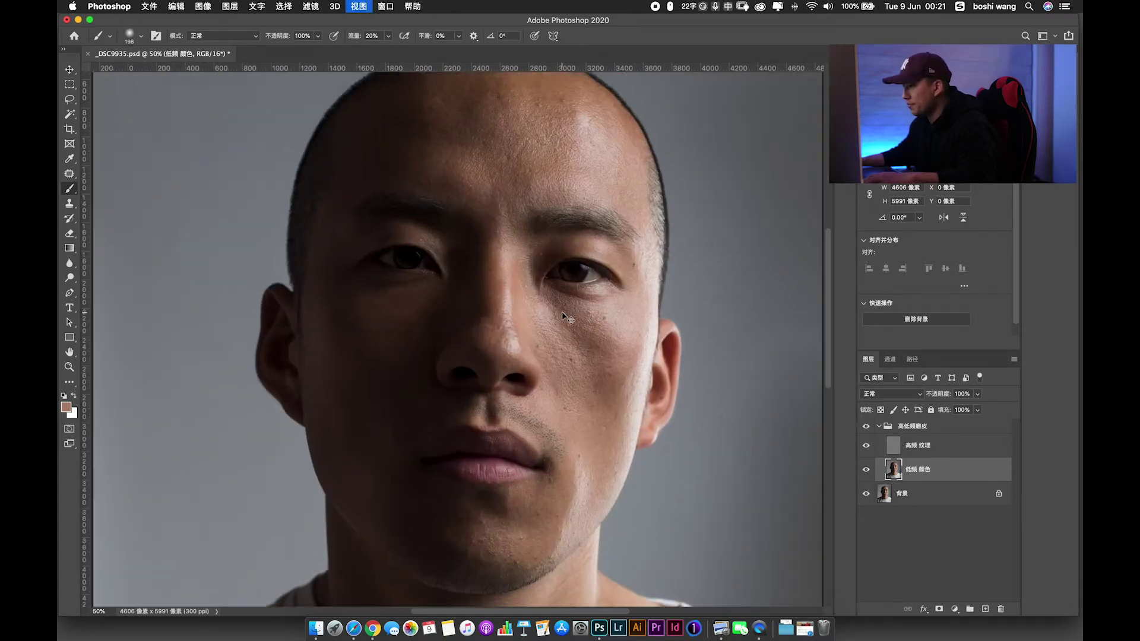
scroll(561, 312, up, 2)
scroll(564, 320, down, 5)
scroll(562, 318, down, 1)
scroll(567, 311, down, 1)
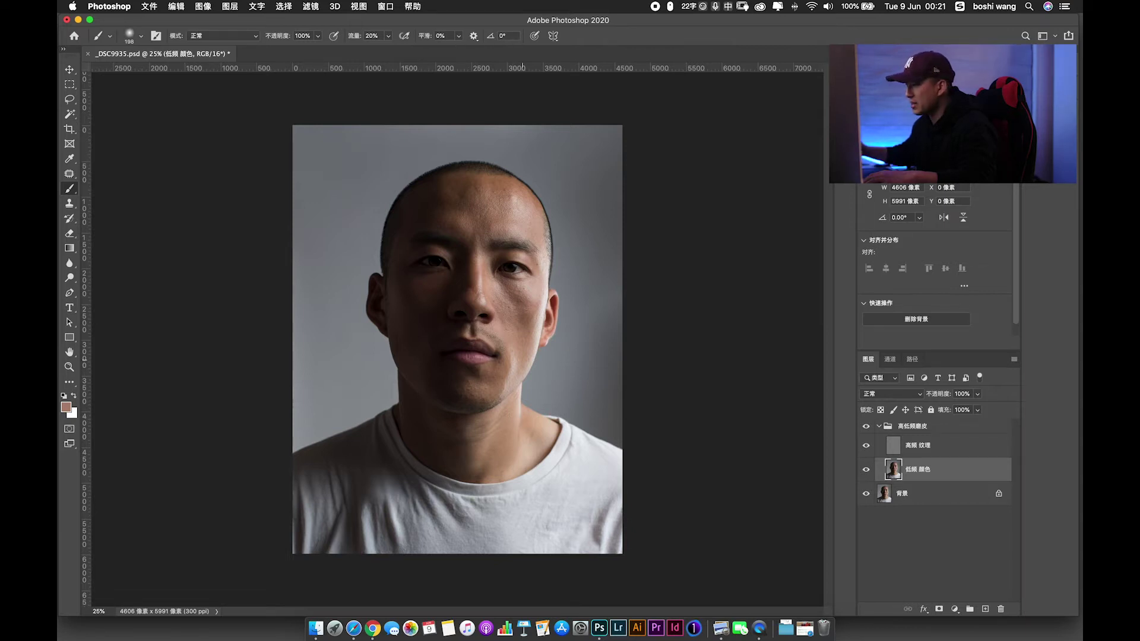
scroll(508, 284, up, 1)
scroll(507, 284, up, 1)
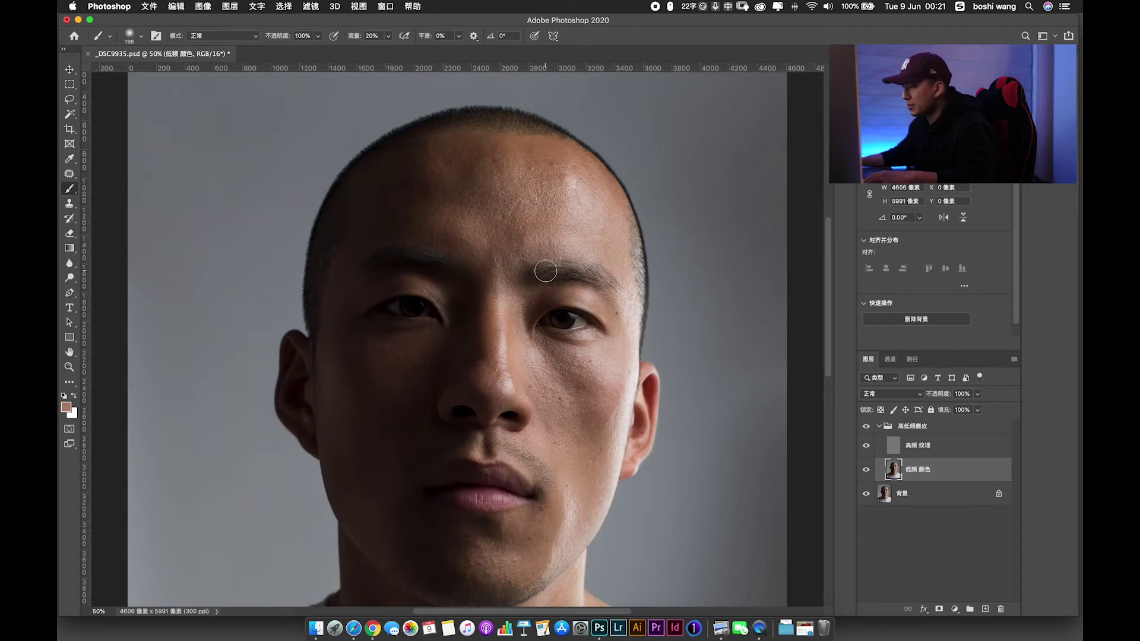
scroll(545, 271, up, 1)
scroll(532, 320, up, 3)
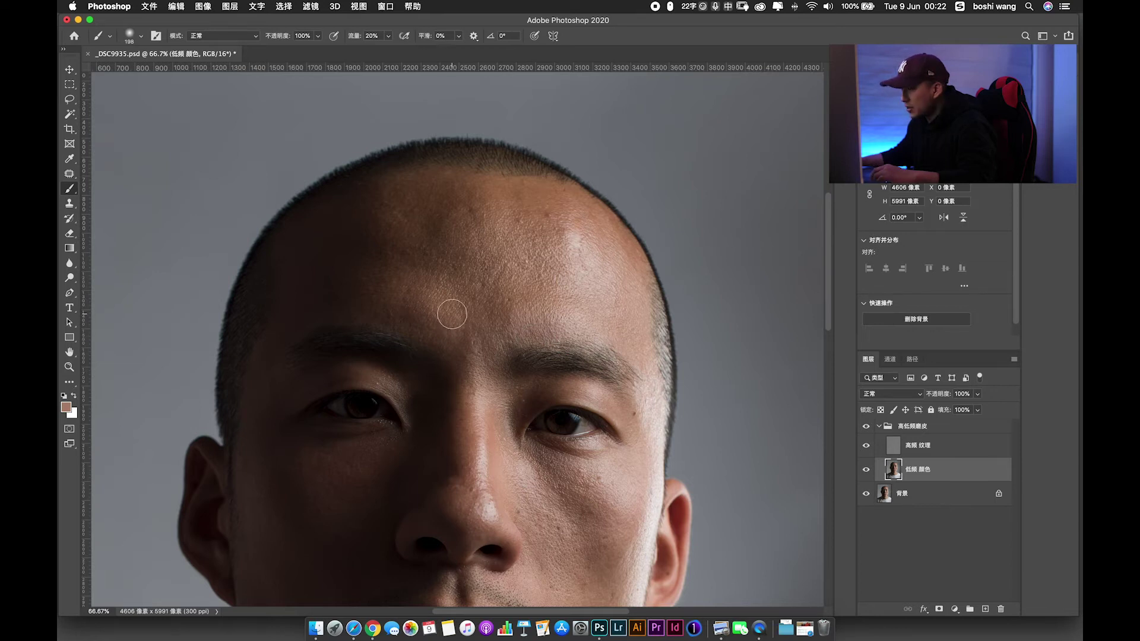
Lasso a rounded forehead patch on 低频 颜色 and preview it in Quick Mask.
key(l)
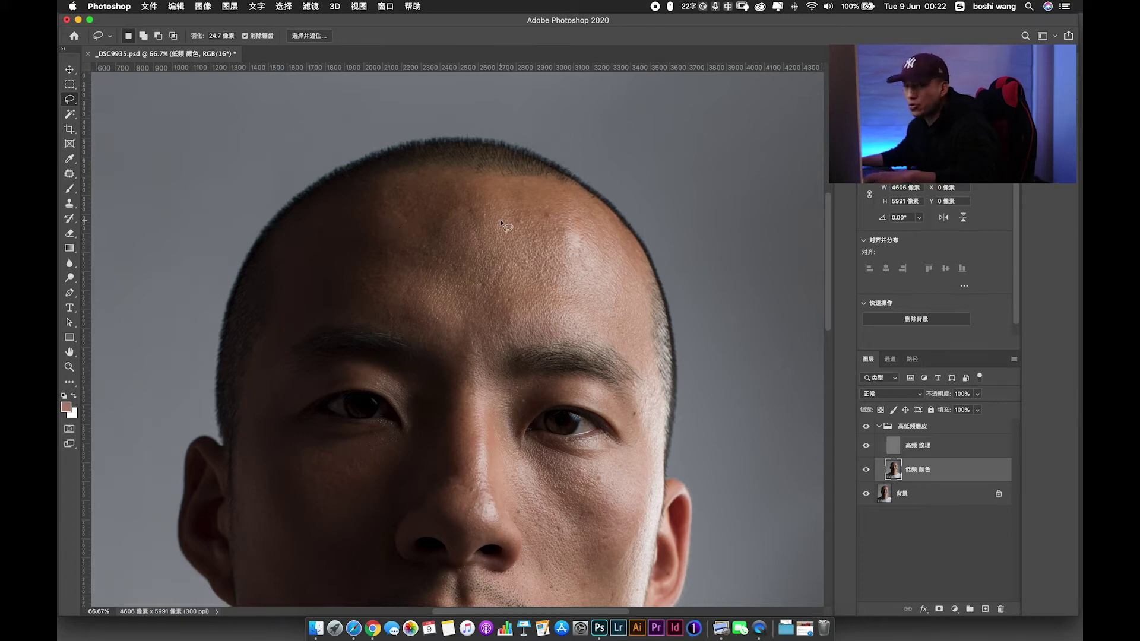
drag(412, 227, 427, 223)
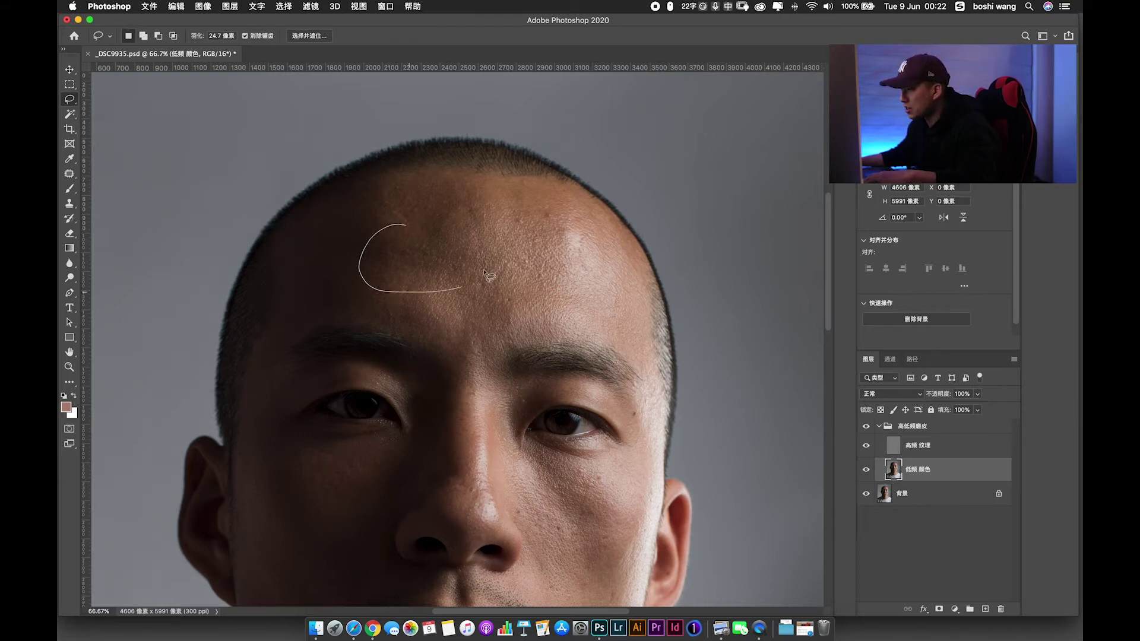
key(q)
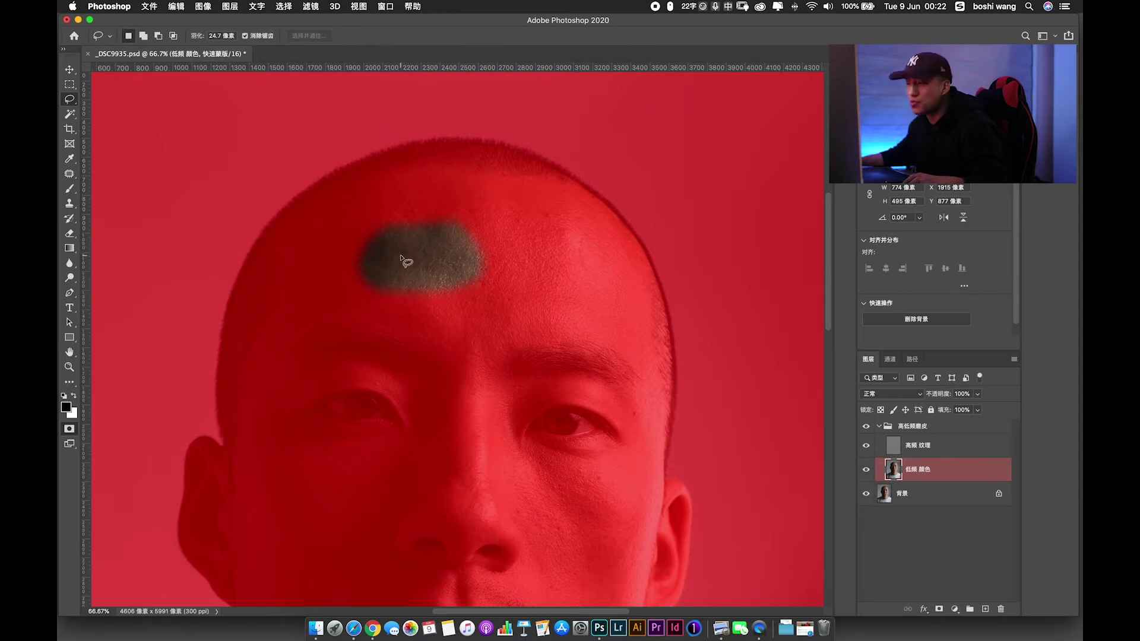
Feather the forehead selection to about 31 px in Select and Mask.
key(q)
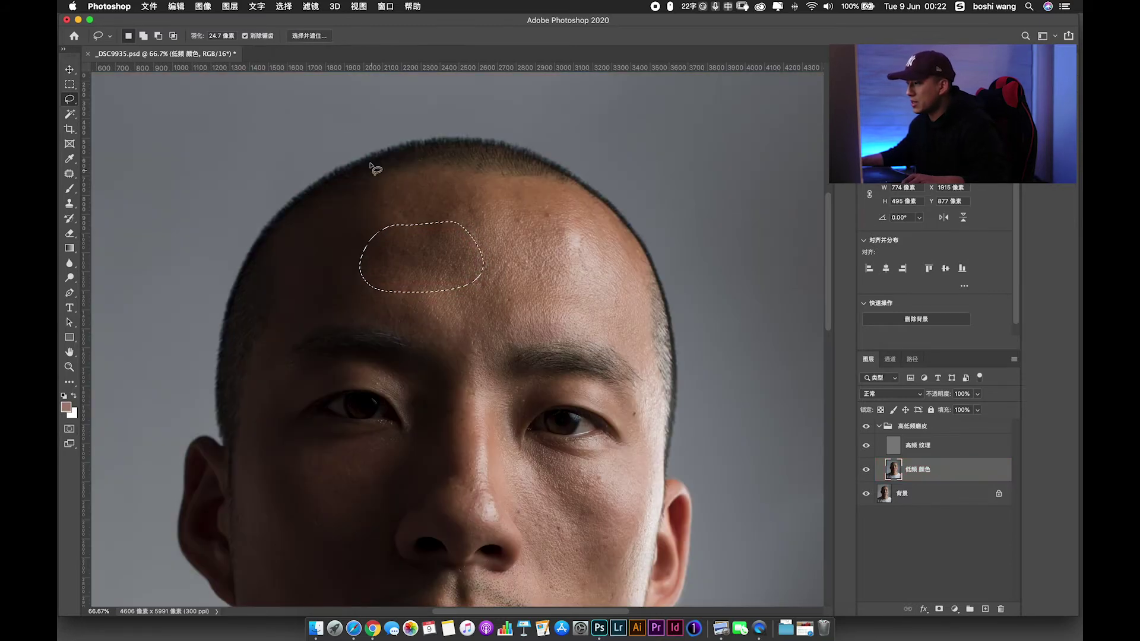
click(307, 37)
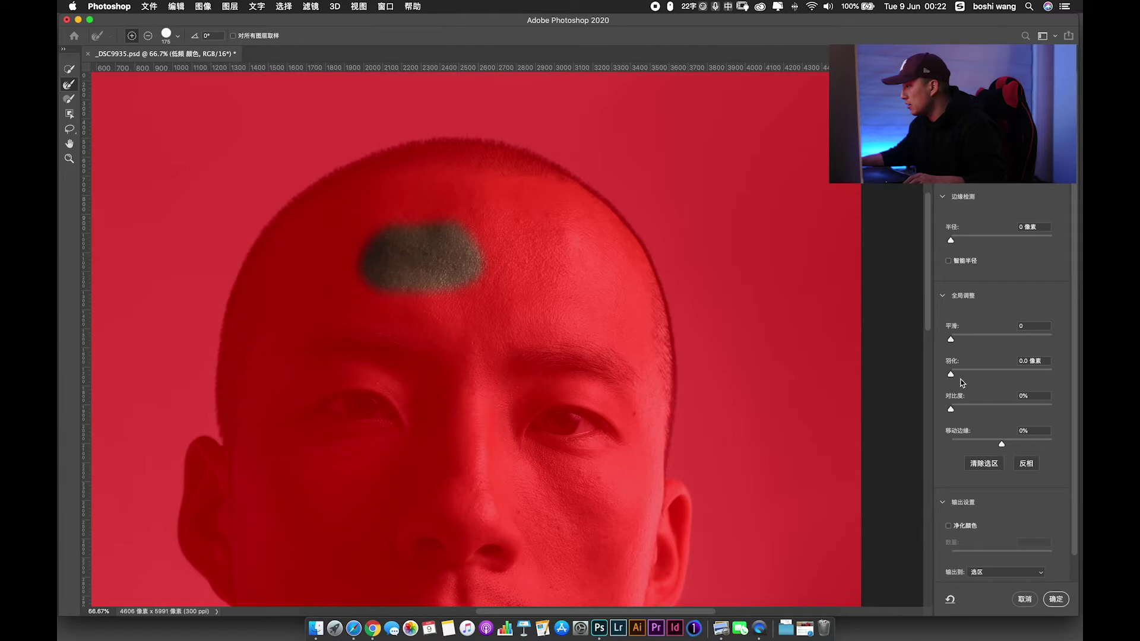
drag(951, 374, 973, 377)
drag(974, 374, 996, 374)
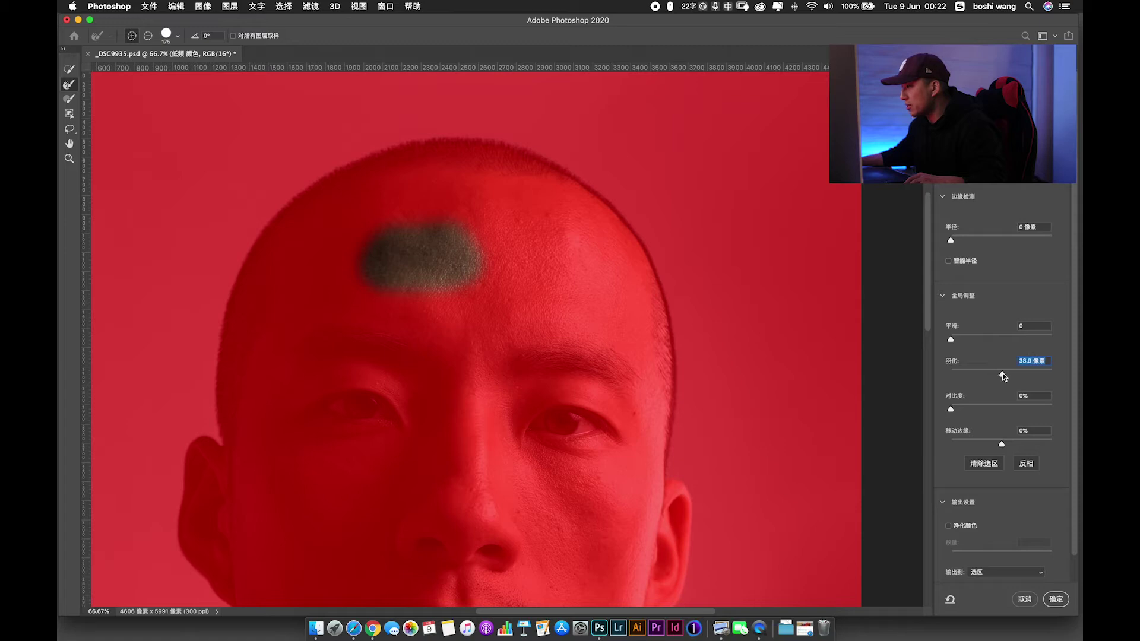
drag(1002, 376, 1001, 376)
click(1056, 599)
Deselect, redraw the forehead lasso, and toggle Quick Mask on and off.
click(472, 283)
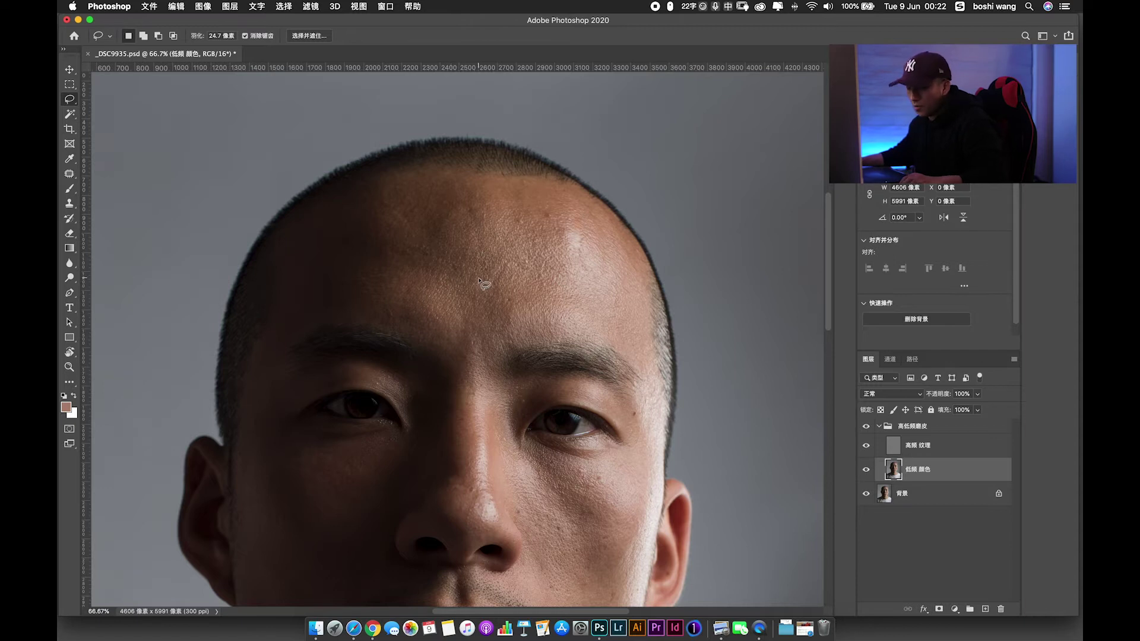
drag(442, 249, 438, 254)
key(q)
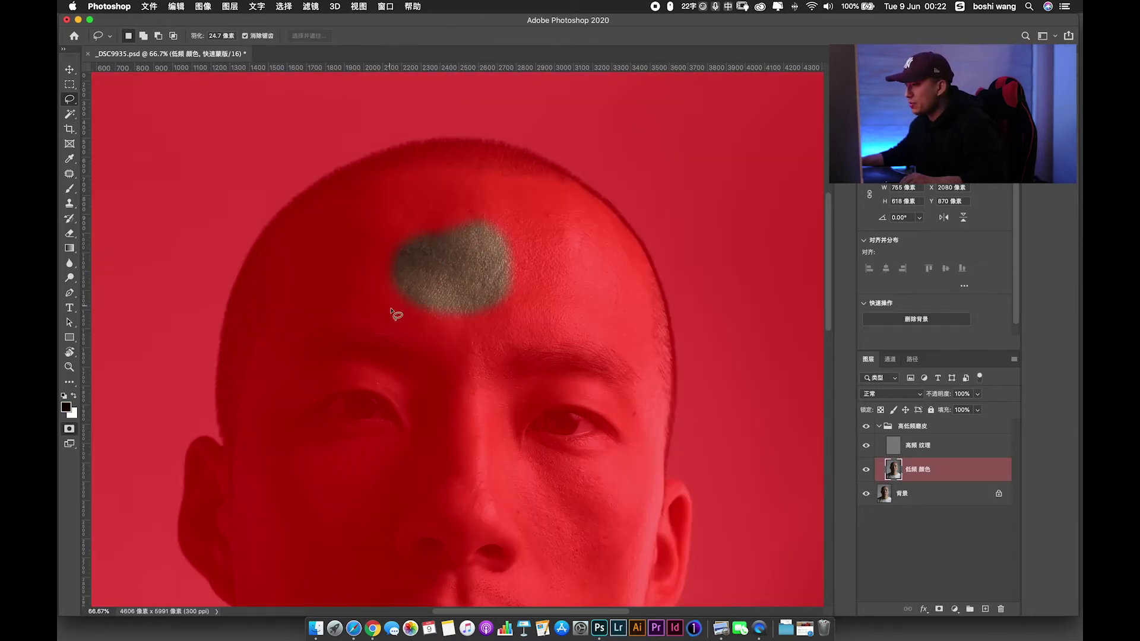
key(q)
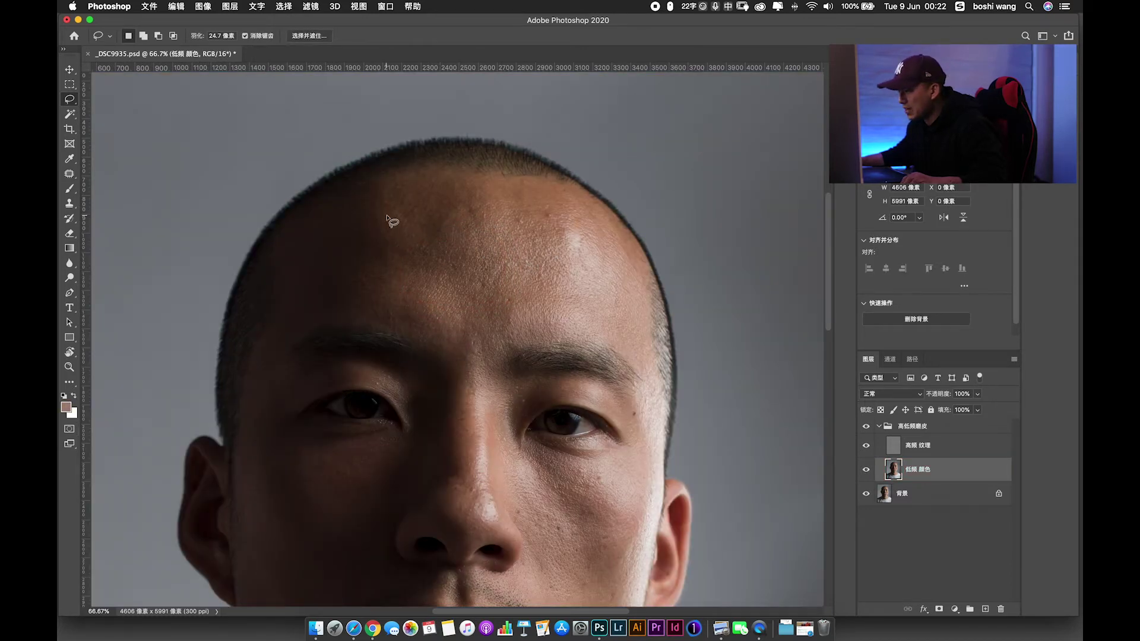
Lasso a forehead patch, apply a roughly 37-40 px Gaussian blur, then deselect.
mouse_move(345, 220)
mouse_down()
mouse_move(484, 325)
mouse_move(534, 297)
mouse_up()
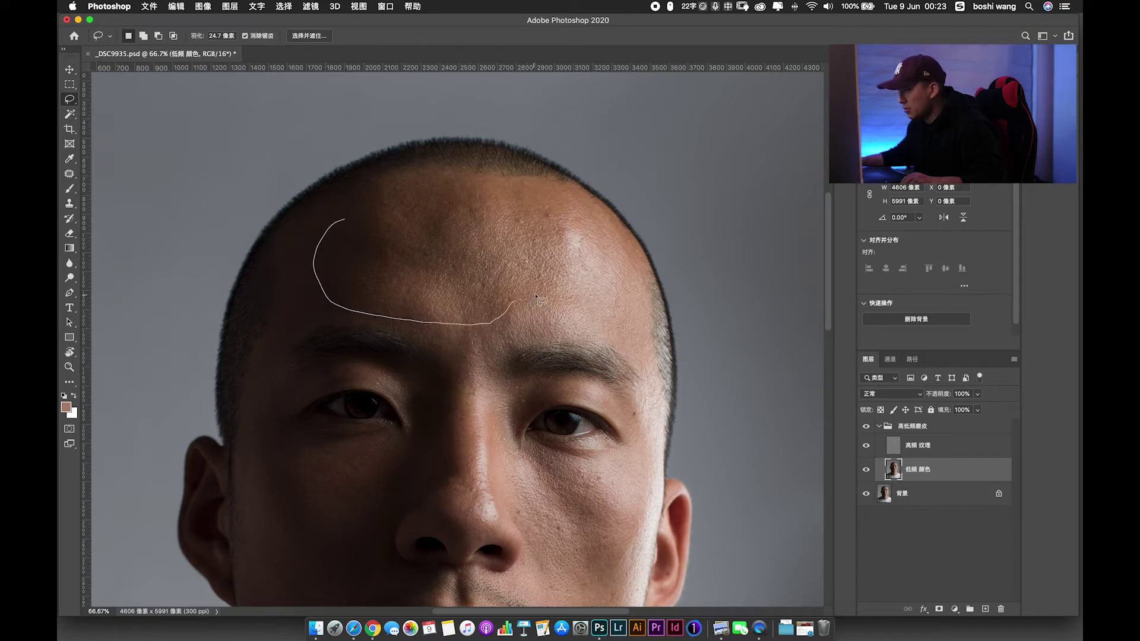
mouse_move(358, 214)
mouse_down()
mouse_move(389, 321)
mouse_move(360, 224)
mouse_up()
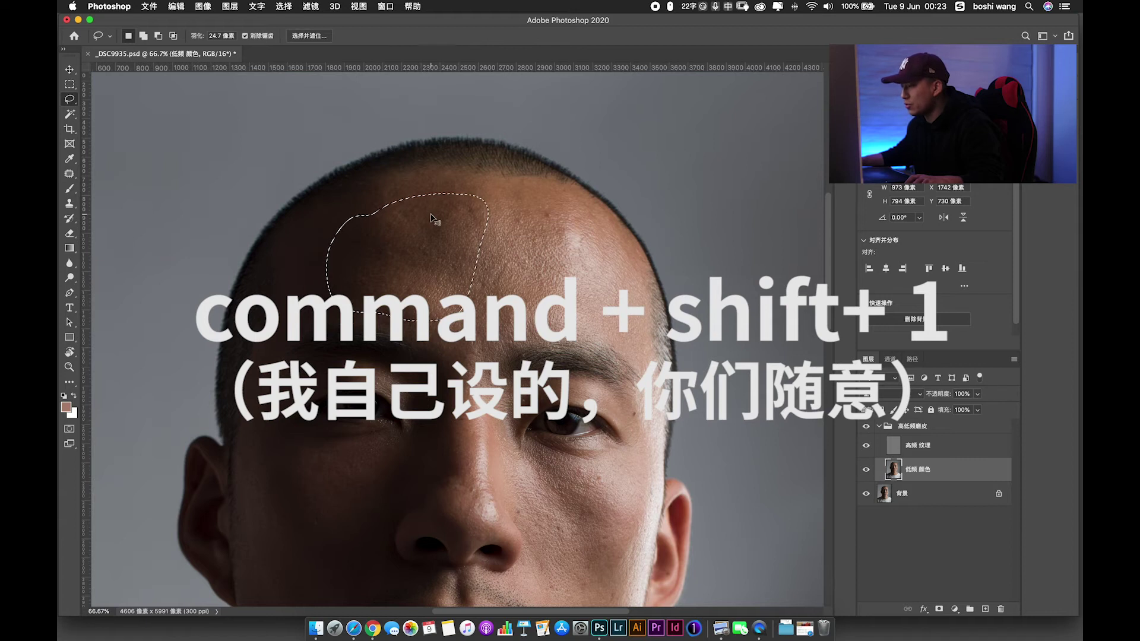
click(311, 7)
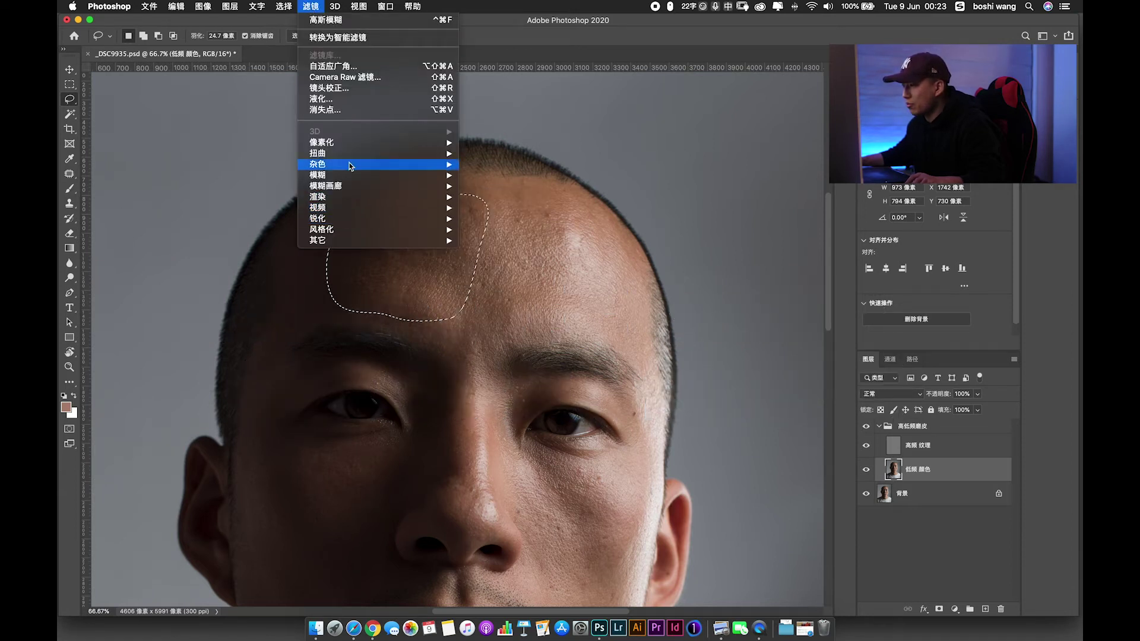
click(311, 7)
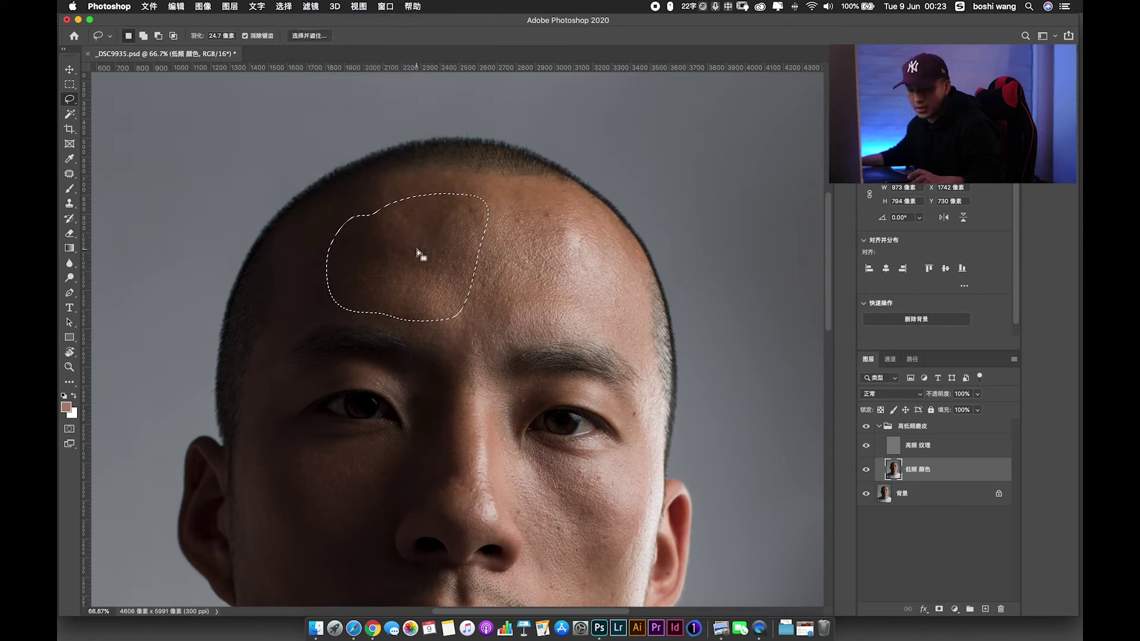
key(ctrl+alt+f)
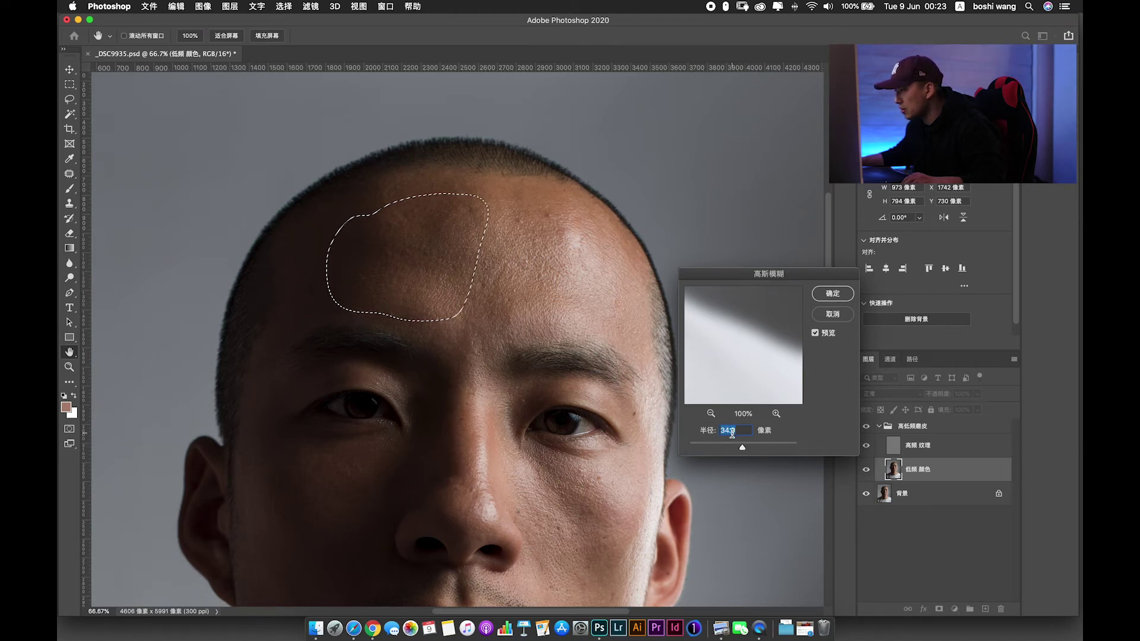
drag(742, 448, 744, 449)
click(832, 294)
key(ctrl+d)
mouse_move(503, 315)
mouse_down()
mouse_move(503, 236)
mouse_move(486, 244)
mouse_up()
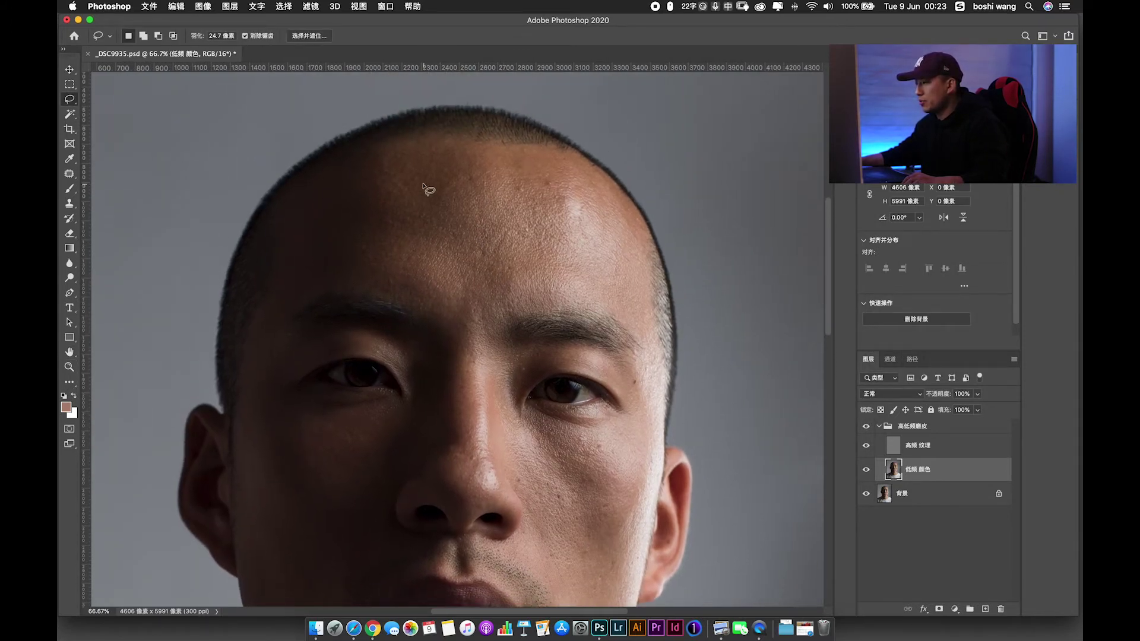
Blur a larger forehead area on 低频 颜色 with a 45.8-pixel Gaussian blur and deselect.
click(864, 470)
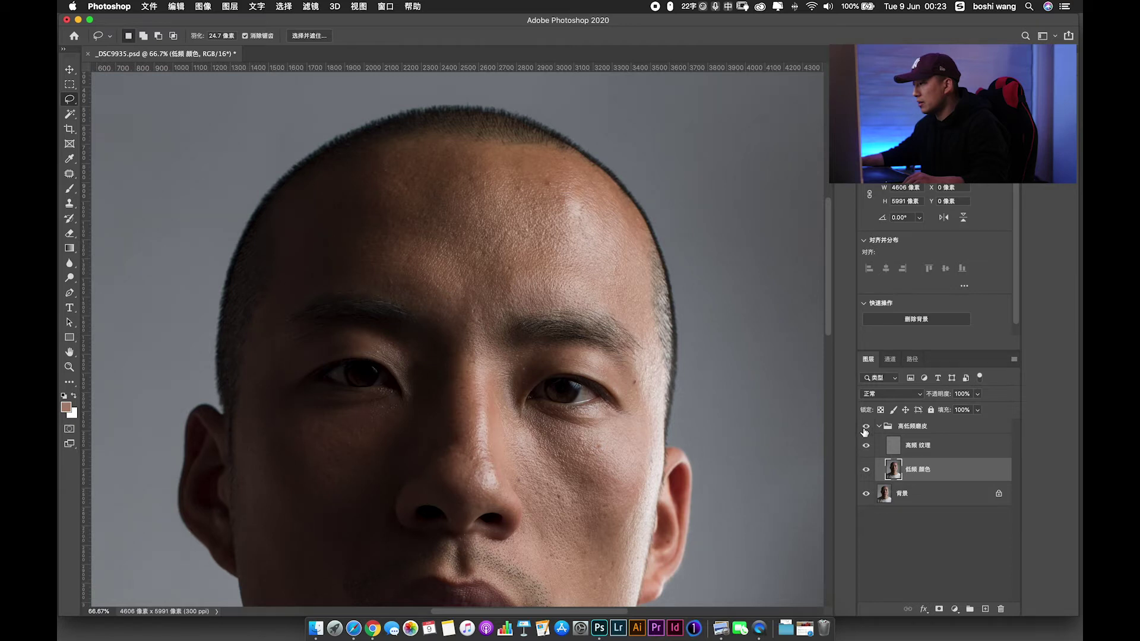
drag(477, 161, 604, 261)
drag(606, 191, 480, 158)
key(ctrl+alt+f)
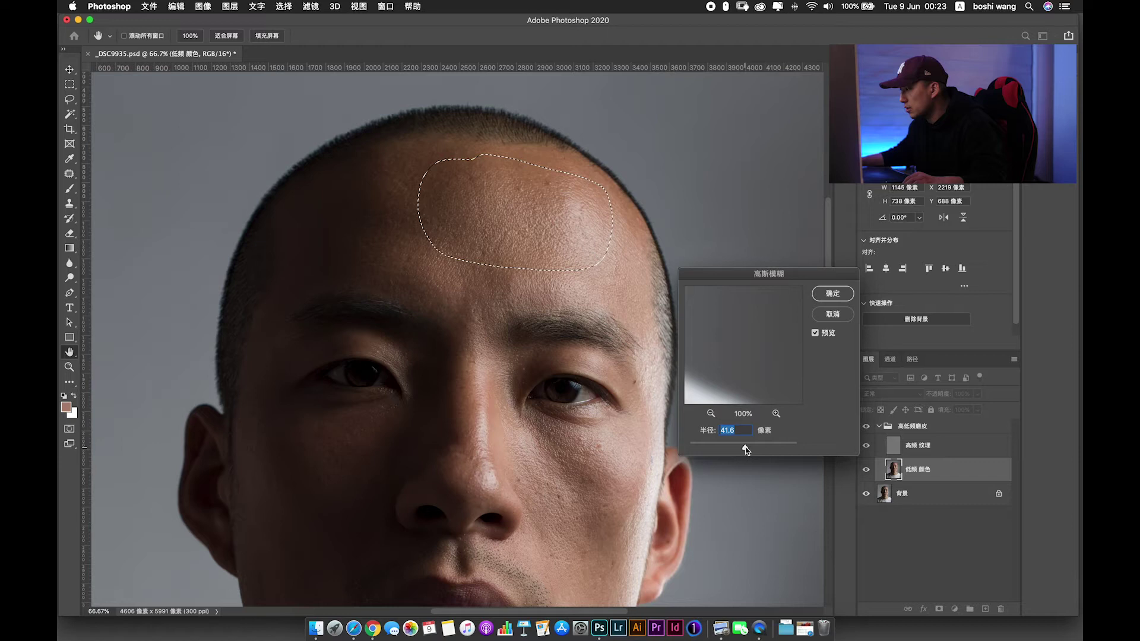
drag(748, 449, 751, 450)
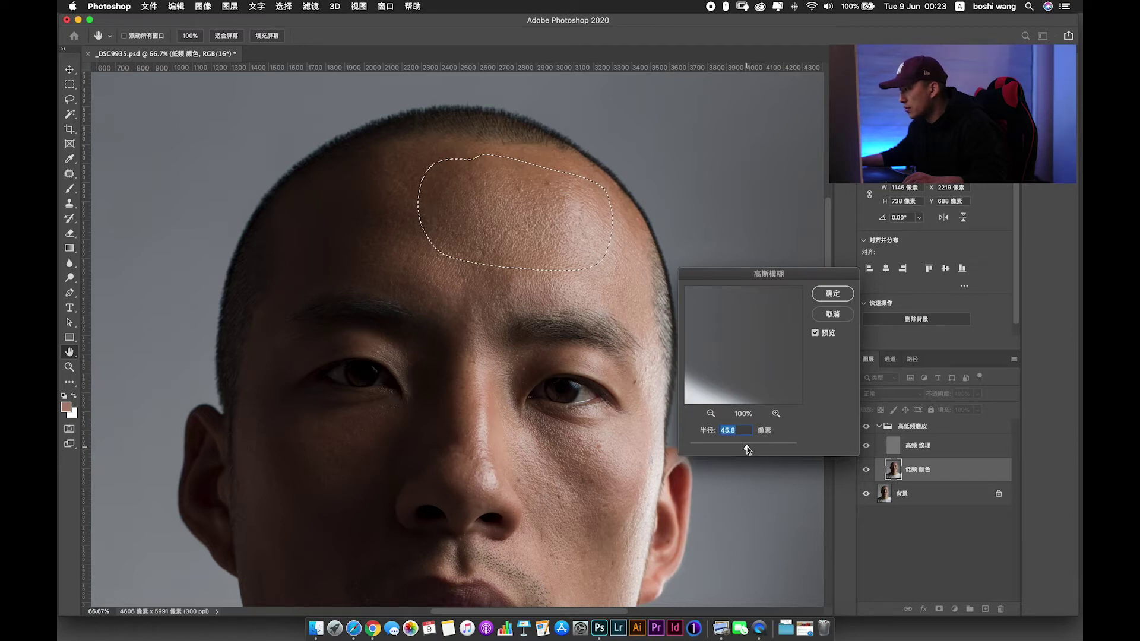
click(833, 293)
key(ctrl+d)
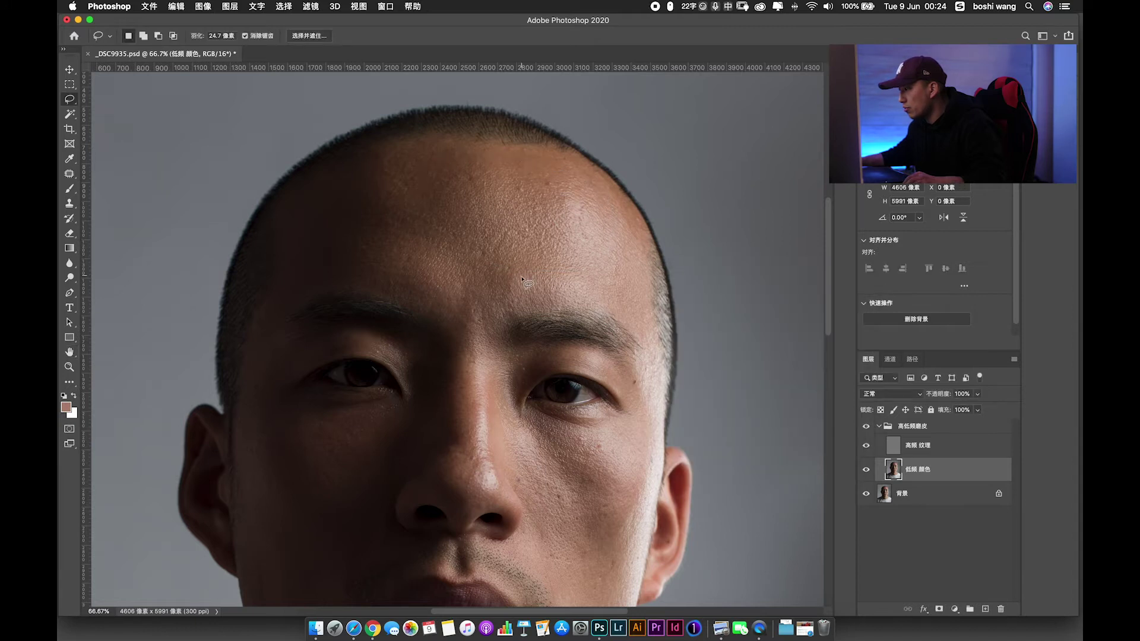
Lasso another forehead patch, reapply the Gaussian blur, and deselect.
mouse_move(461, 223)
mouse_down()
mouse_move(447, 272)
mouse_move(489, 307)
mouse_up()
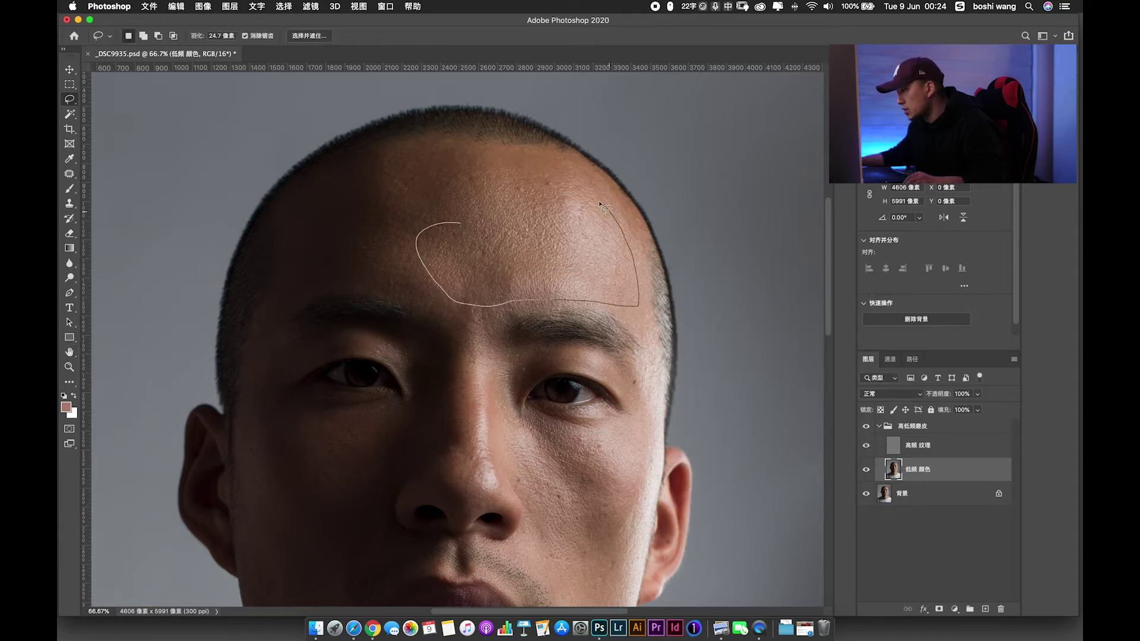
drag(477, 222, 463, 224)
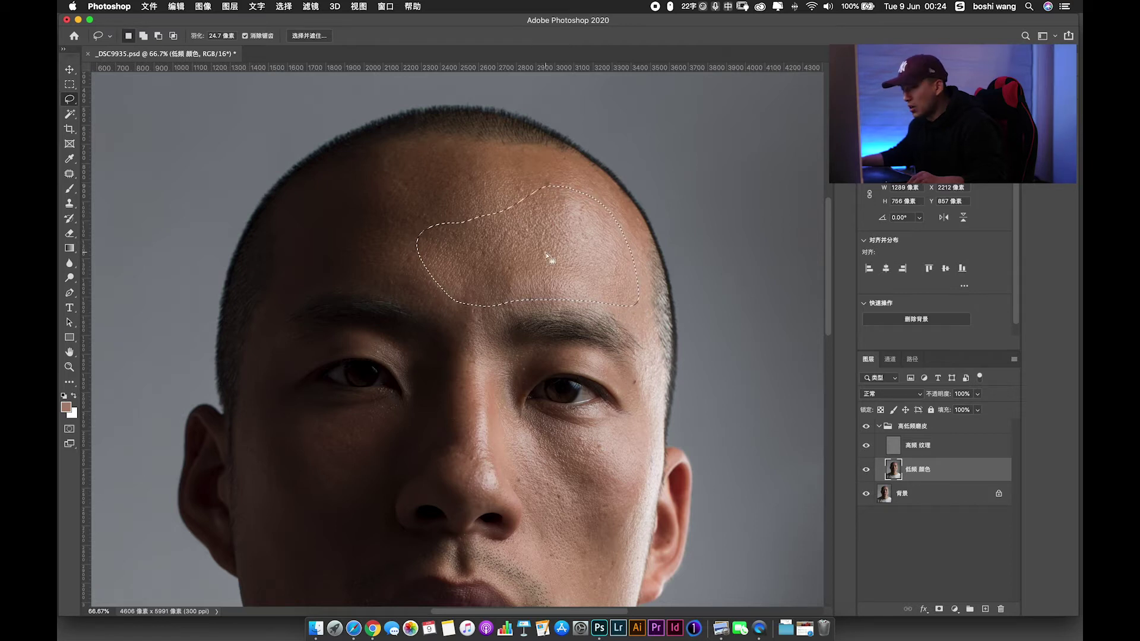
key(ctrl+alt+f)
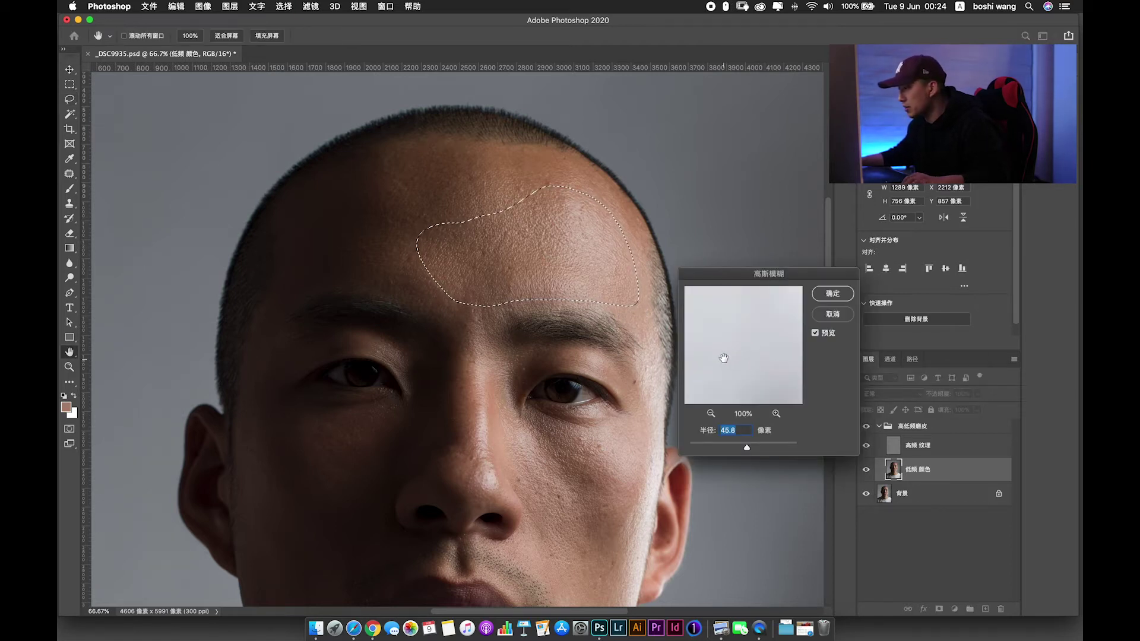
click(831, 294)
key(ctrl+d)
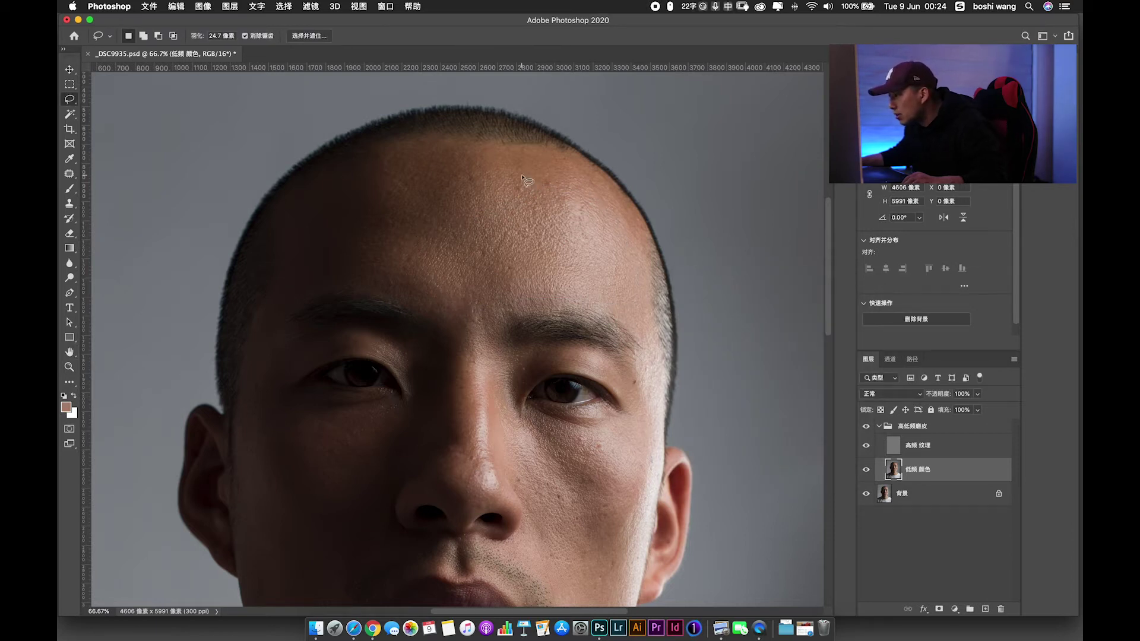
Blur a wider forehead area with the same Gaussian blur and clear the selection.
drag(453, 161, 558, 291)
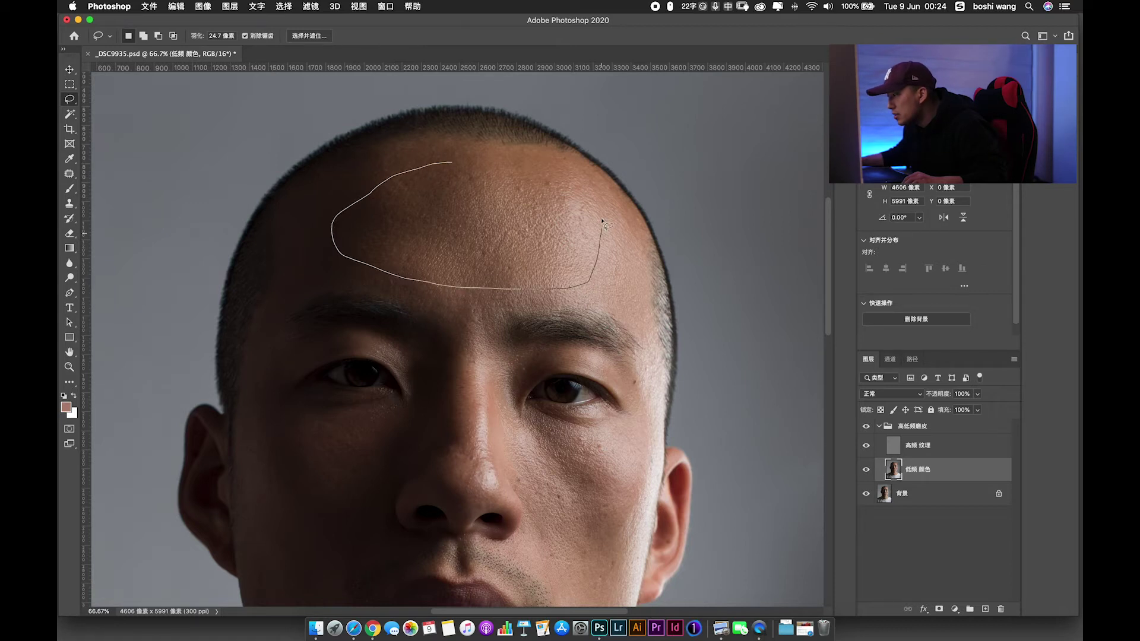
drag(544, 177, 433, 163)
key(ctrl+alt+f)
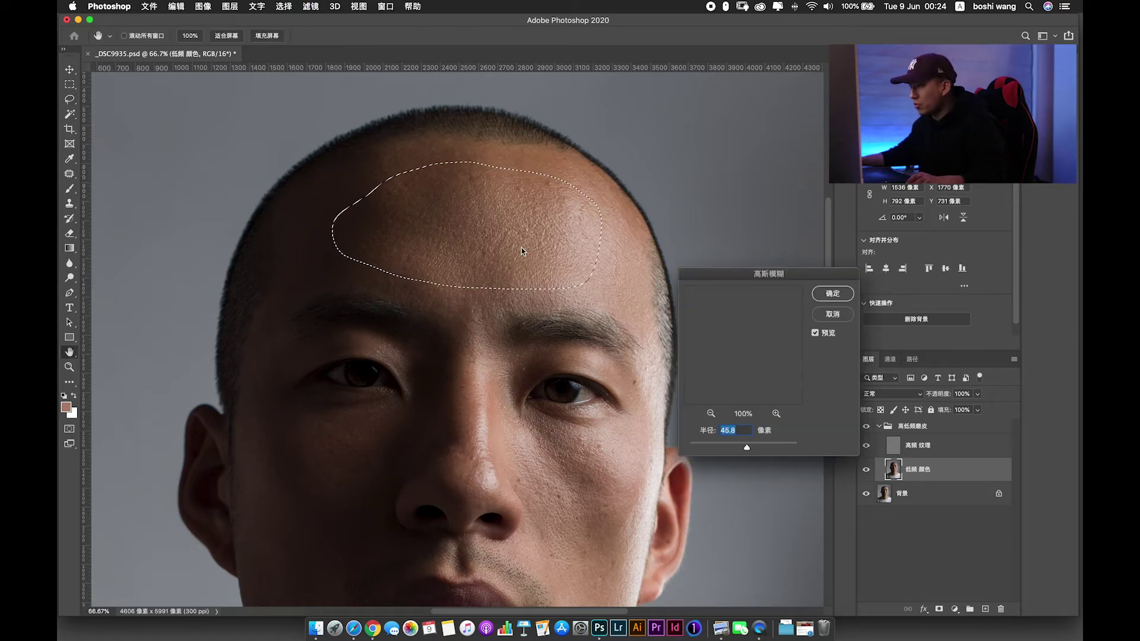
click(830, 296)
key(ctrl+d)
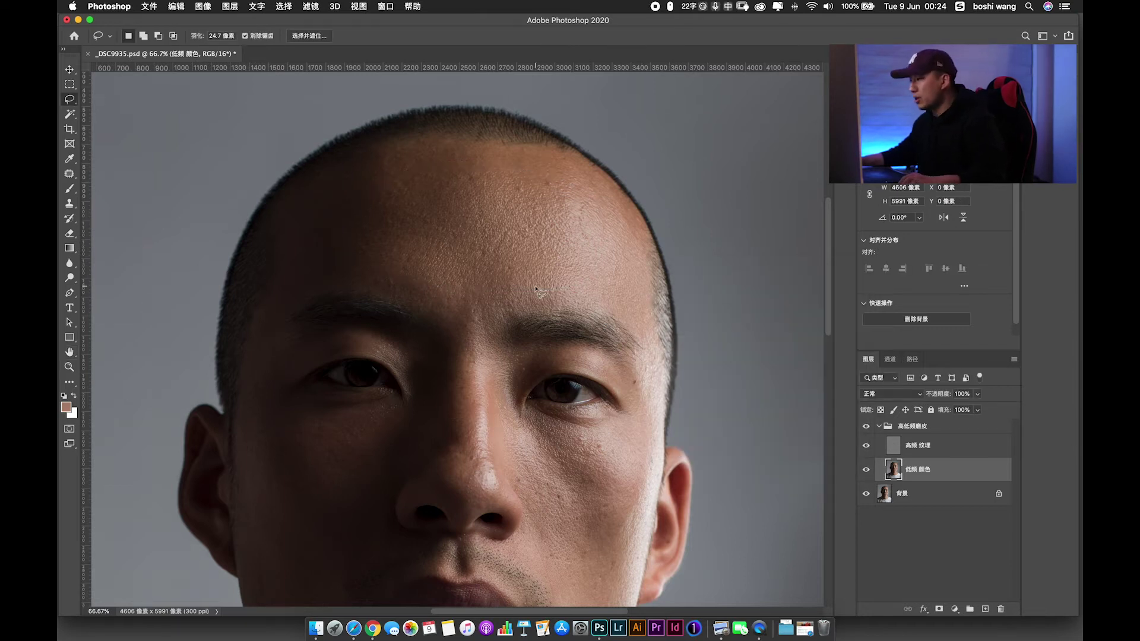
key(ctrl+plus)
Zoom to 100% on the face and lasso the nose from bridge to tip.
scroll(556, 188, up, 2)
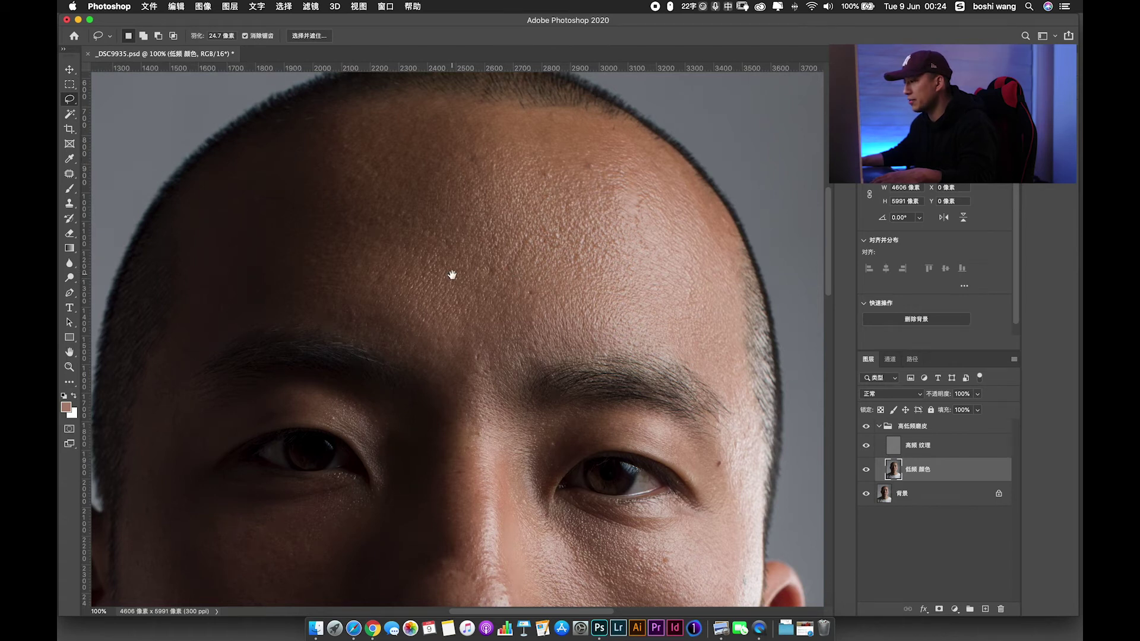
drag(452, 274, 448, 223)
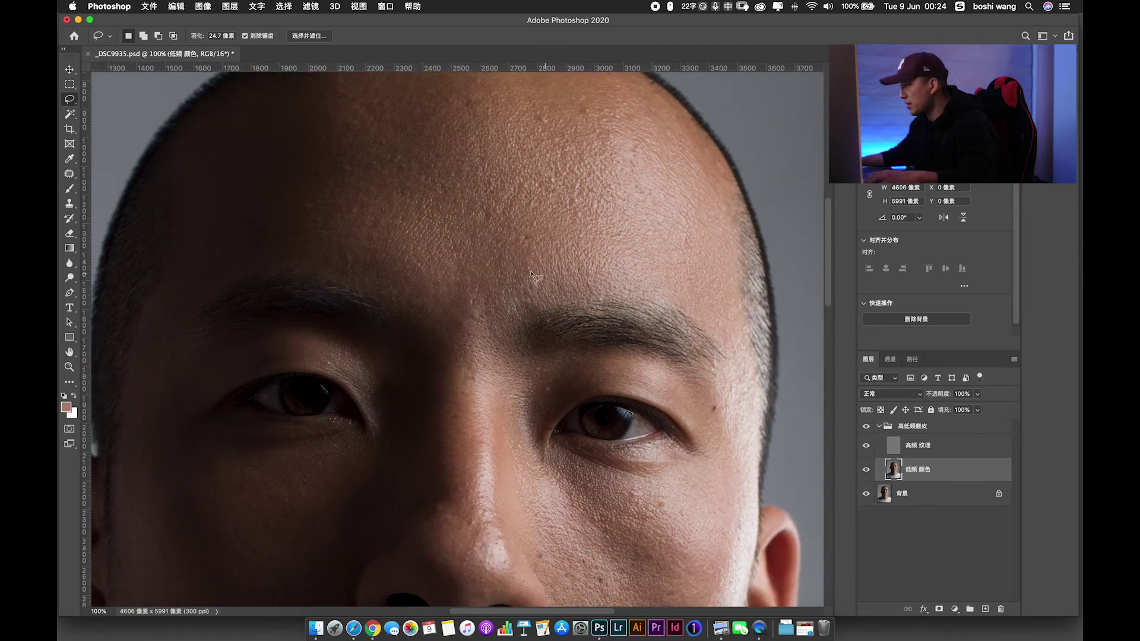
key(ctrl+minus)
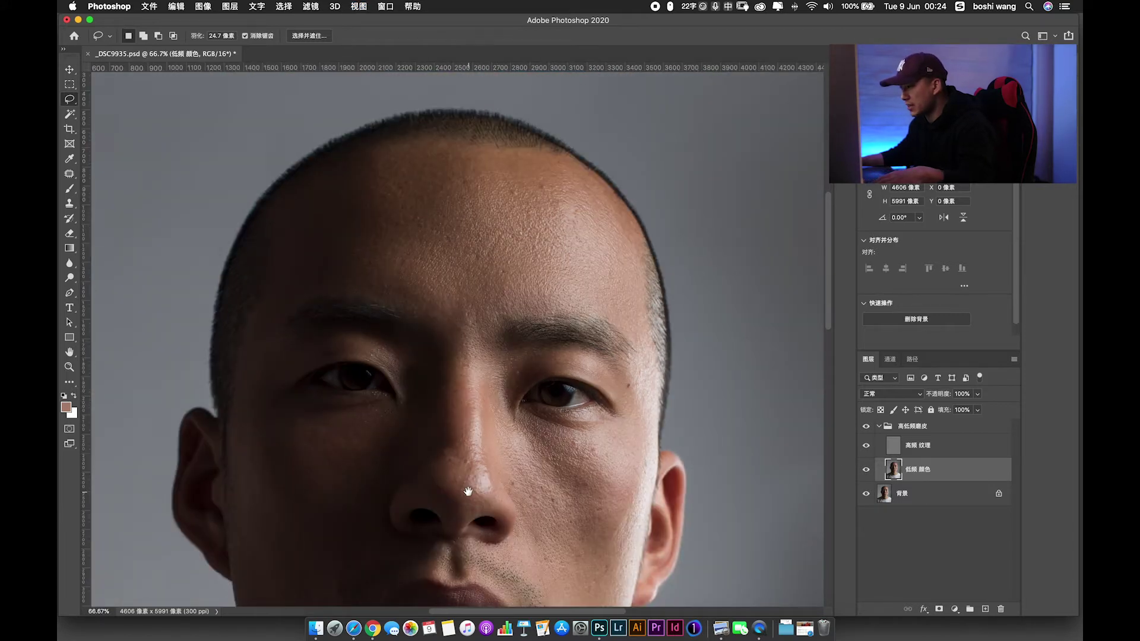
drag(471, 483, 499, 350)
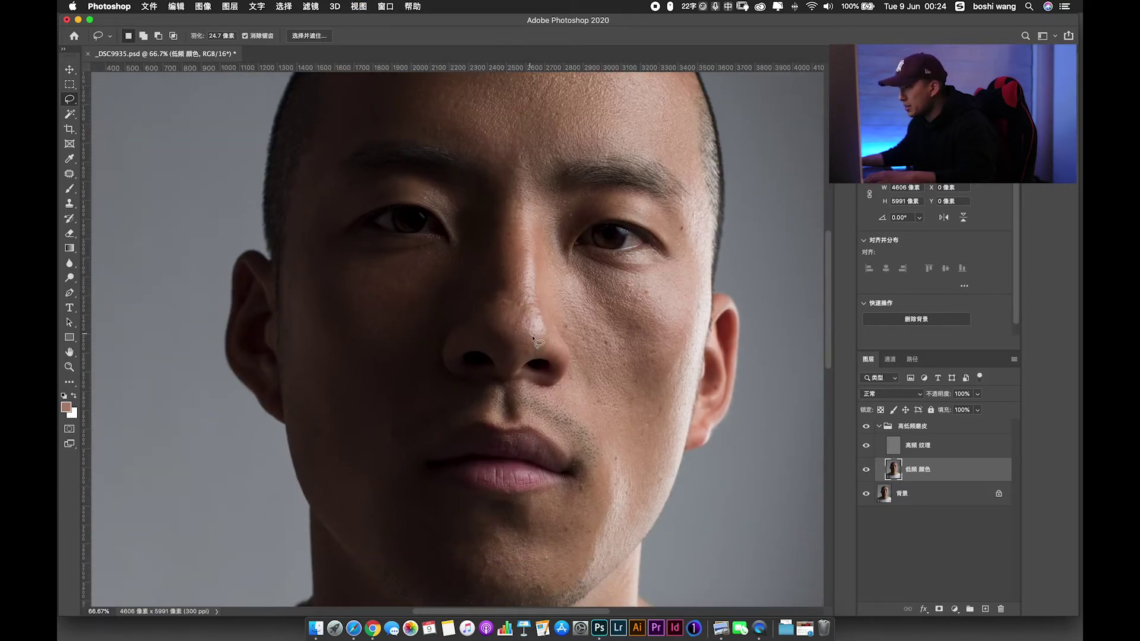
key(ctrl+plus)
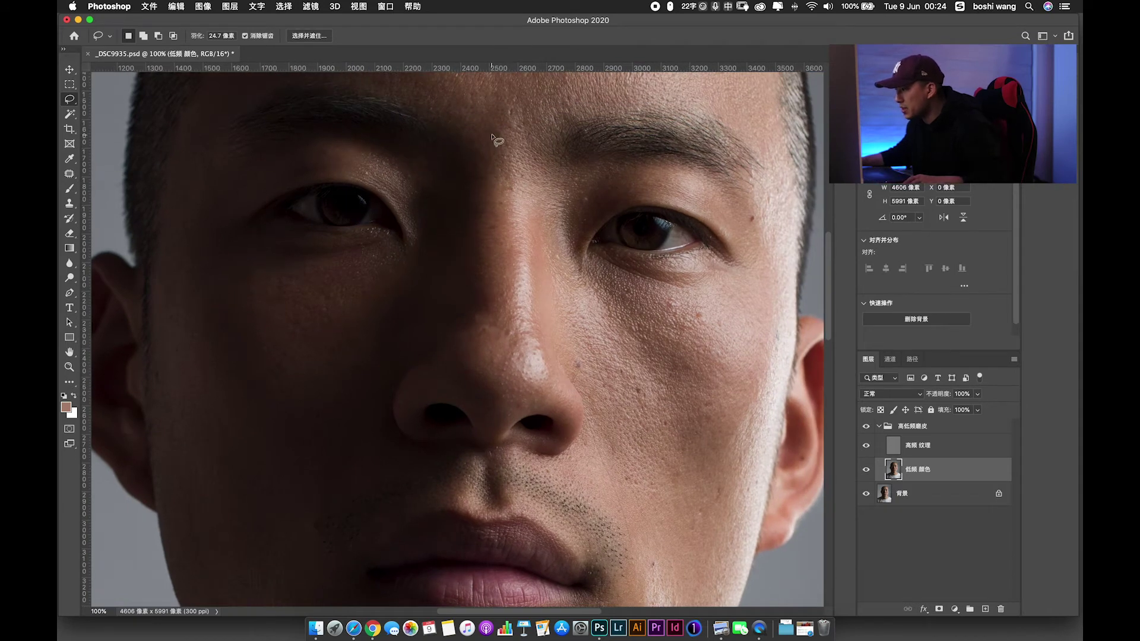
scroll(492, 190, up, 2)
drag(483, 204, 451, 395)
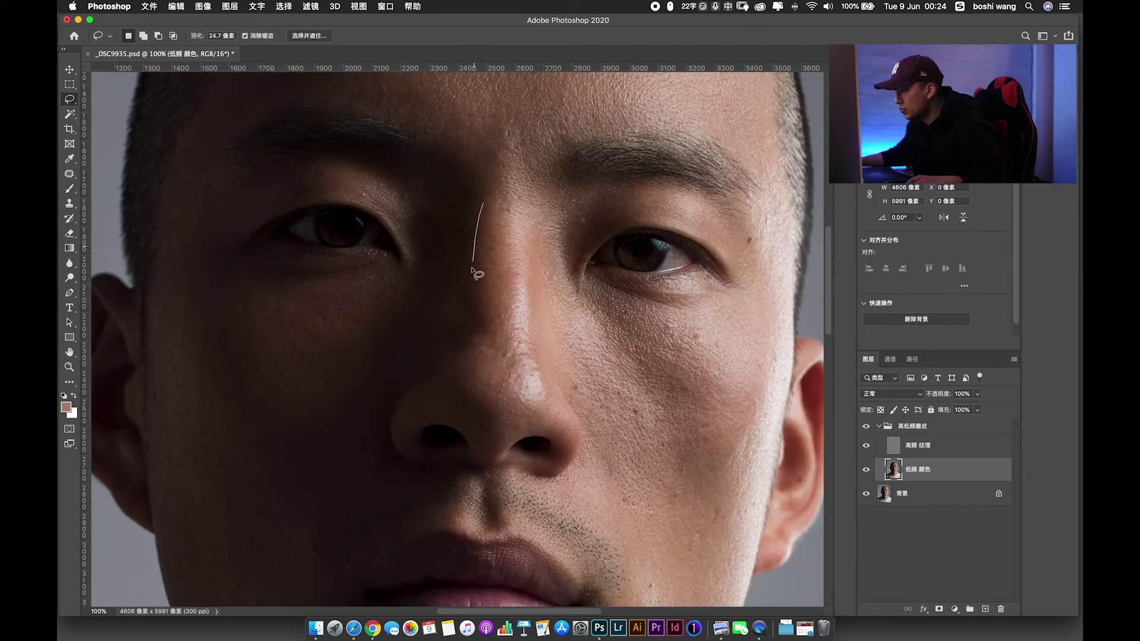
mouse_move(475, 437)
mouse_down()
mouse_move(509, 437)
mouse_move(539, 410)
mouse_up()
drag(517, 231, 501, 199)
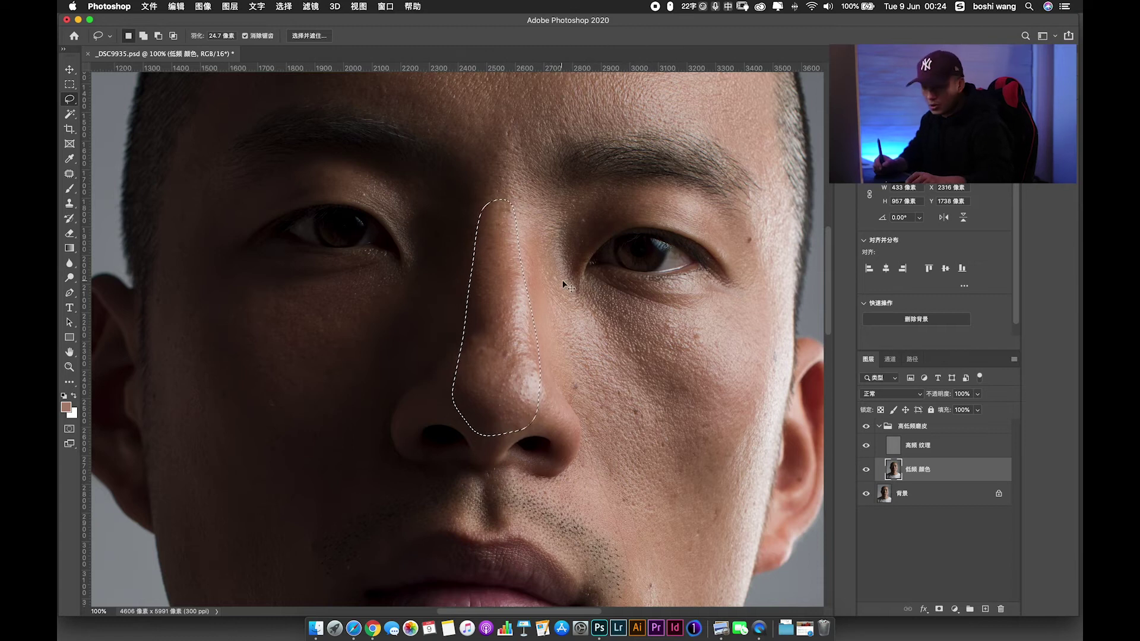
Apply a 40.2-pixel Gaussian Blur to the nose selection, then deselect.
key(super+alt+f)
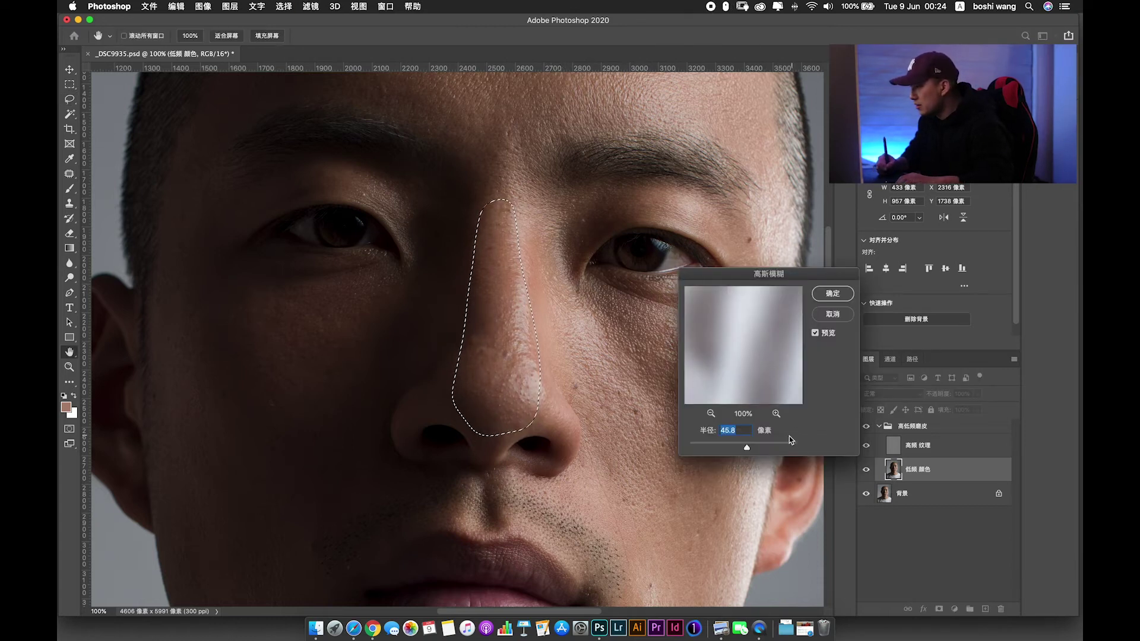
drag(747, 447, 743, 451)
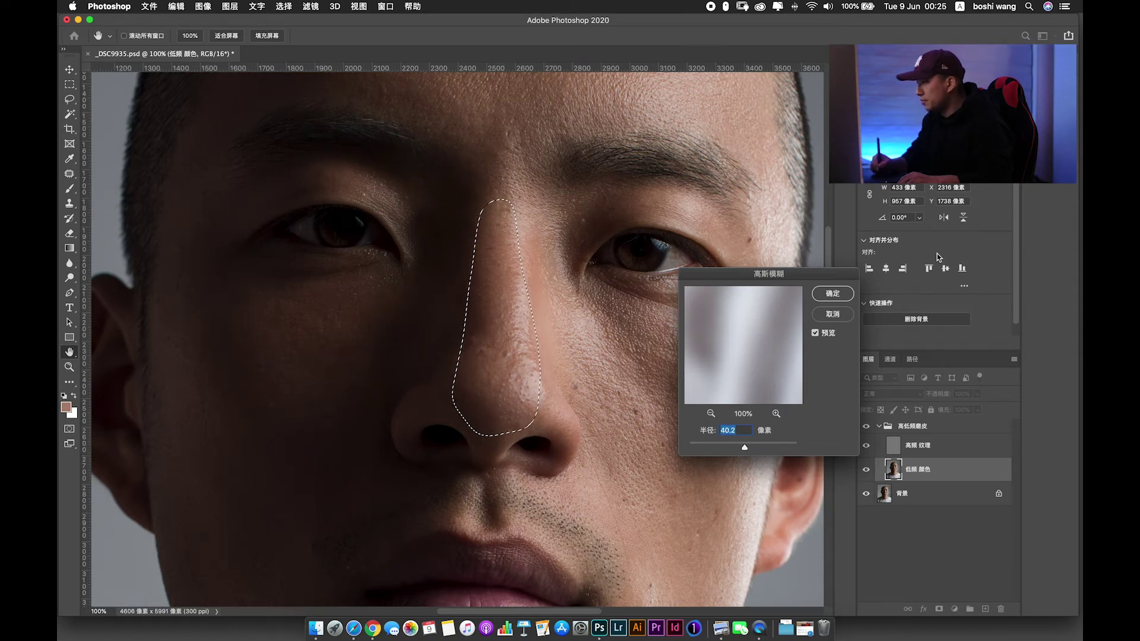
click(840, 297)
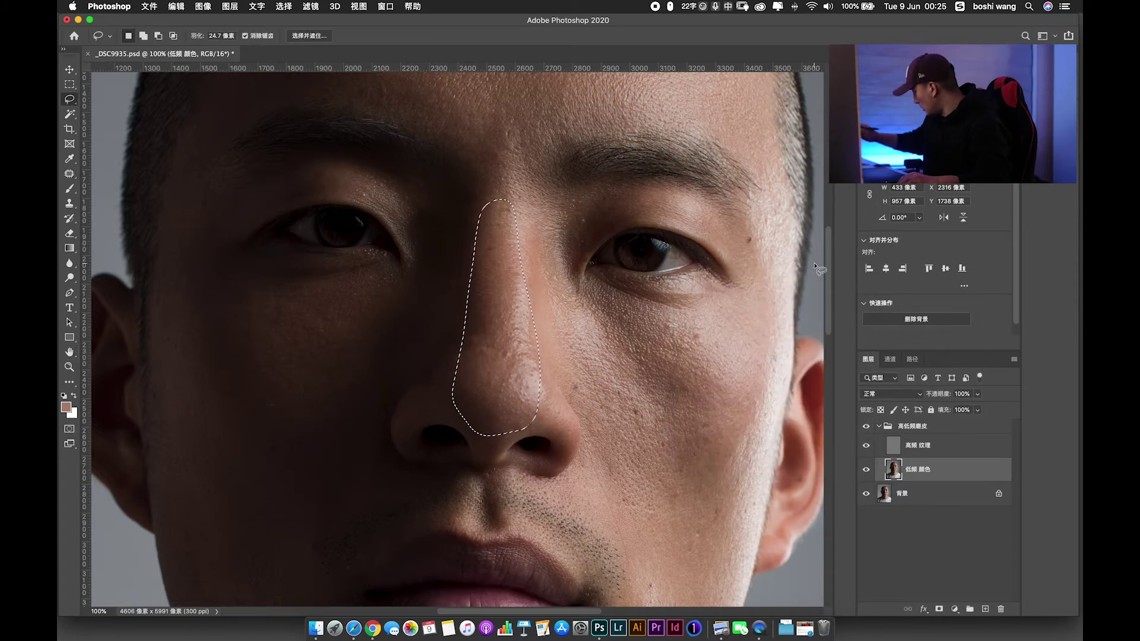
key(ctrl+d)
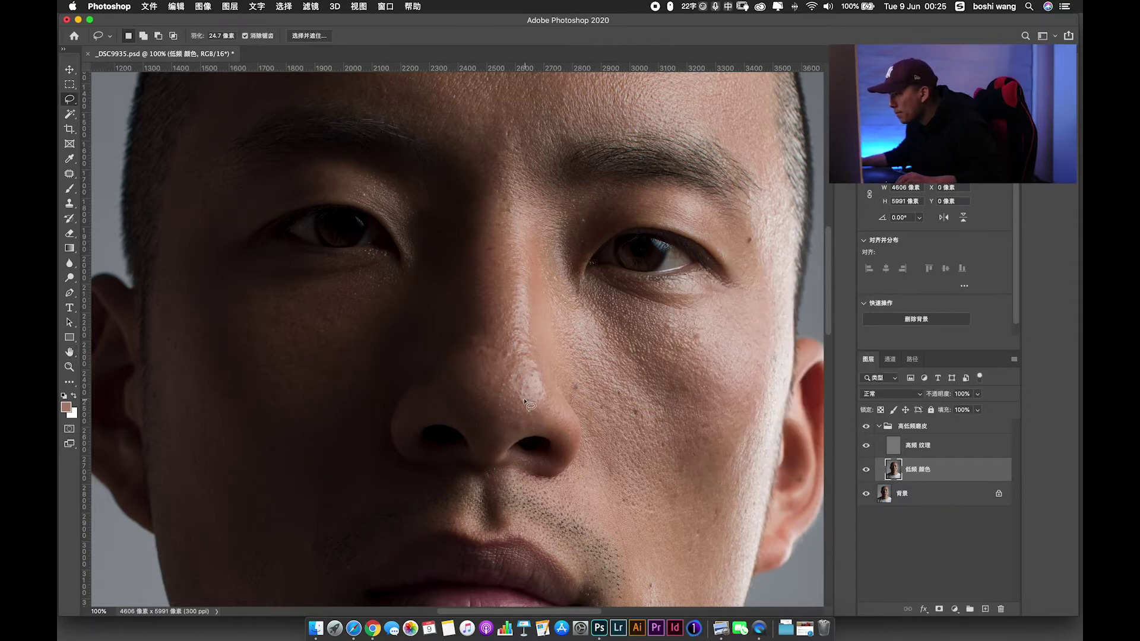
Lasso the nose tip, Gaussian-blur it, and deselect.
scroll(458, 419, up, 2)
scroll(458, 420, left, 2)
mouse_move(526, 369)
mouse_down()
mouse_move(520, 459)
mouse_move(583, 432)
mouse_up()
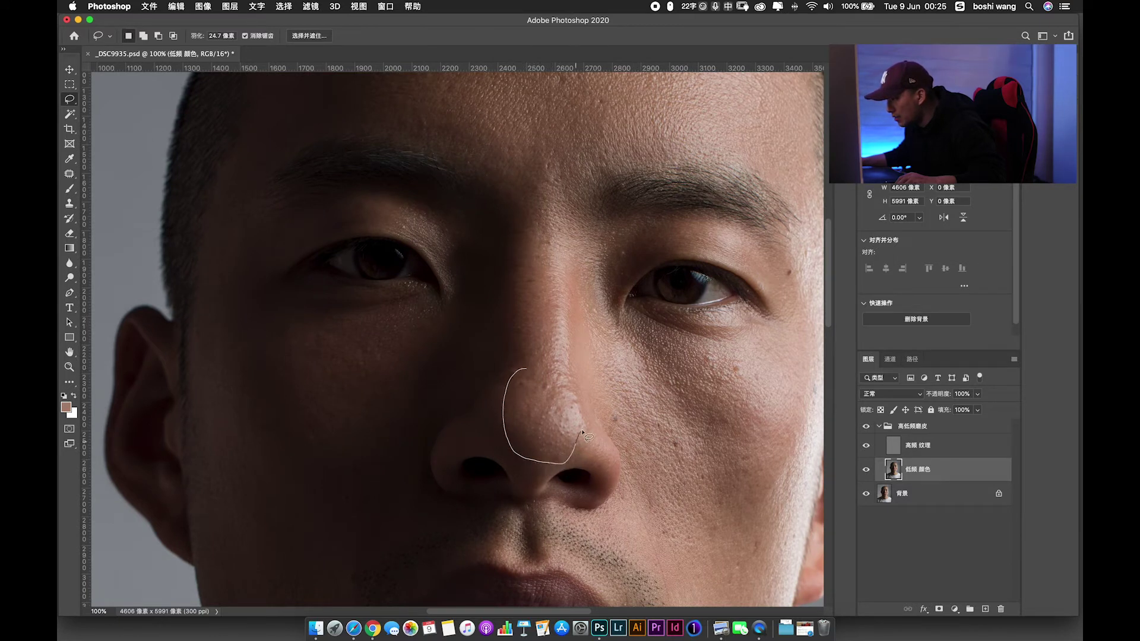
drag(573, 386, 527, 369)
key(ctrl+alt+f)
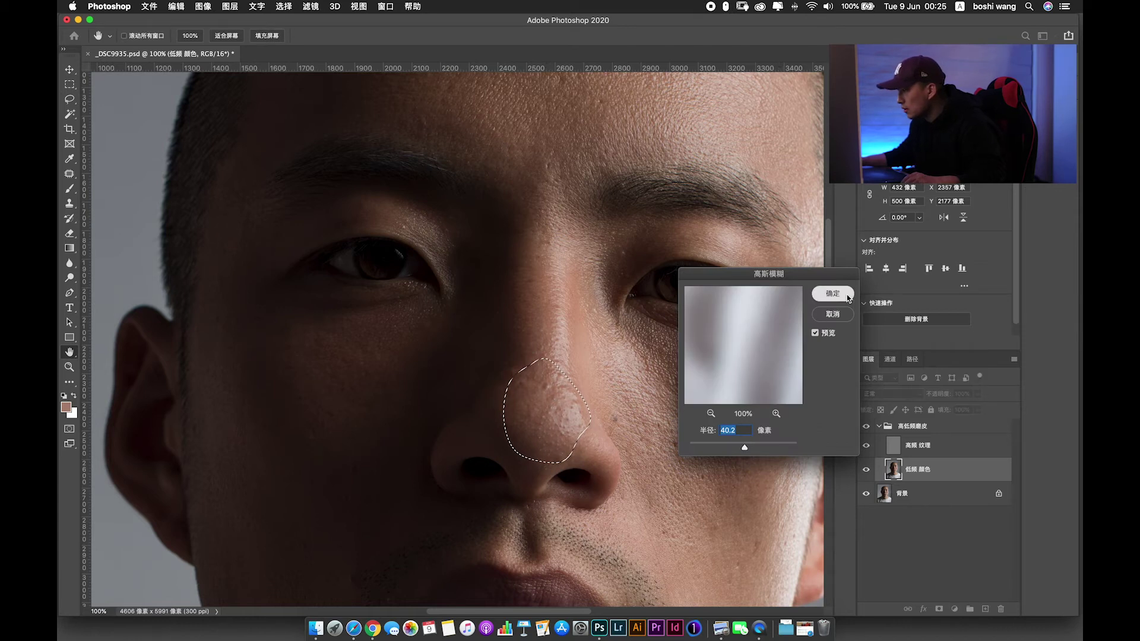
click(836, 319)
key(ctrl+d)
Blur a lassoed area of the left cheek down to the jaw at about 43 px.
mouse_move(470, 364)
mouse_down()
mouse_move(479, 473)
mouse_move(374, 353)
mouse_up()
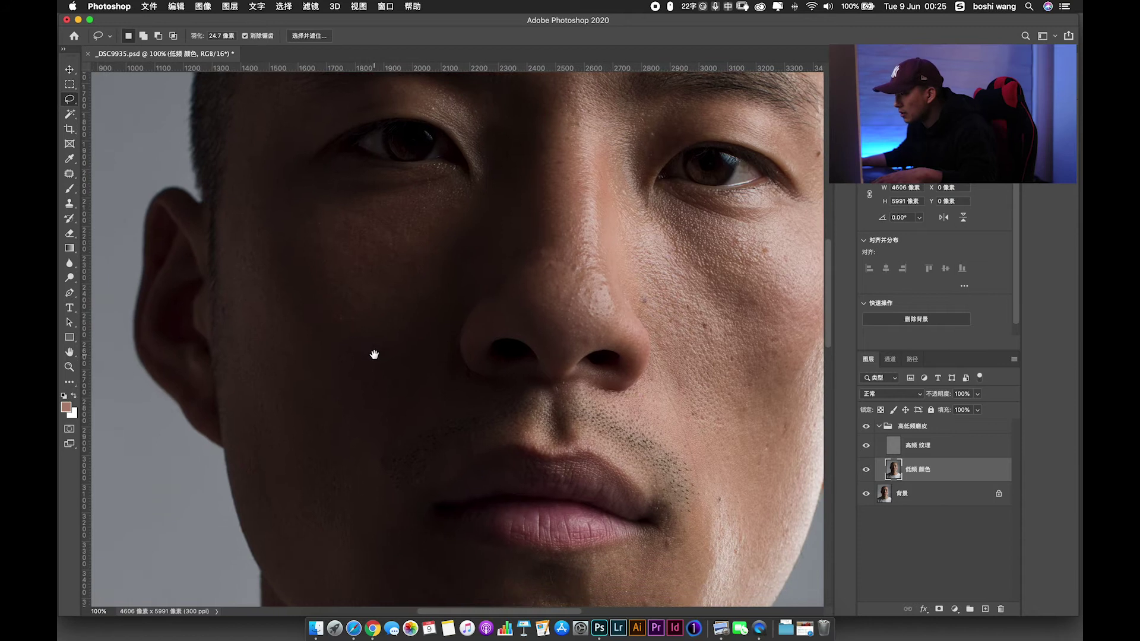
key(ctrl+minus)
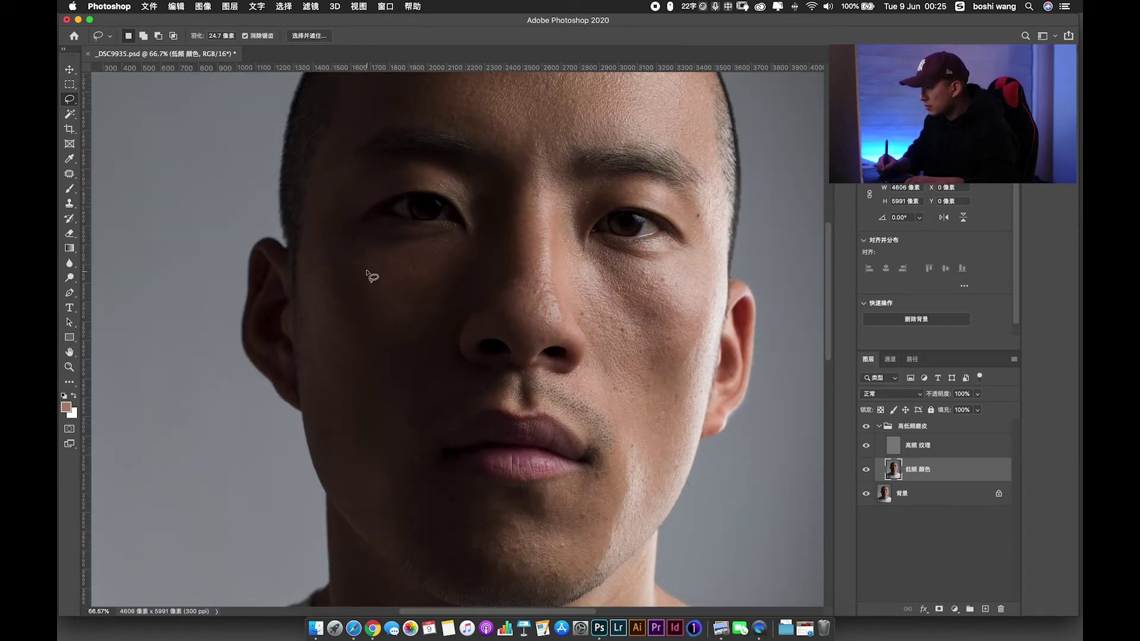
mouse_move(346, 258)
mouse_down()
mouse_move(392, 490)
mouse_move(438, 374)
mouse_move(445, 260)
mouse_move(356, 254)
mouse_up()
key(ctrl+alt+f)
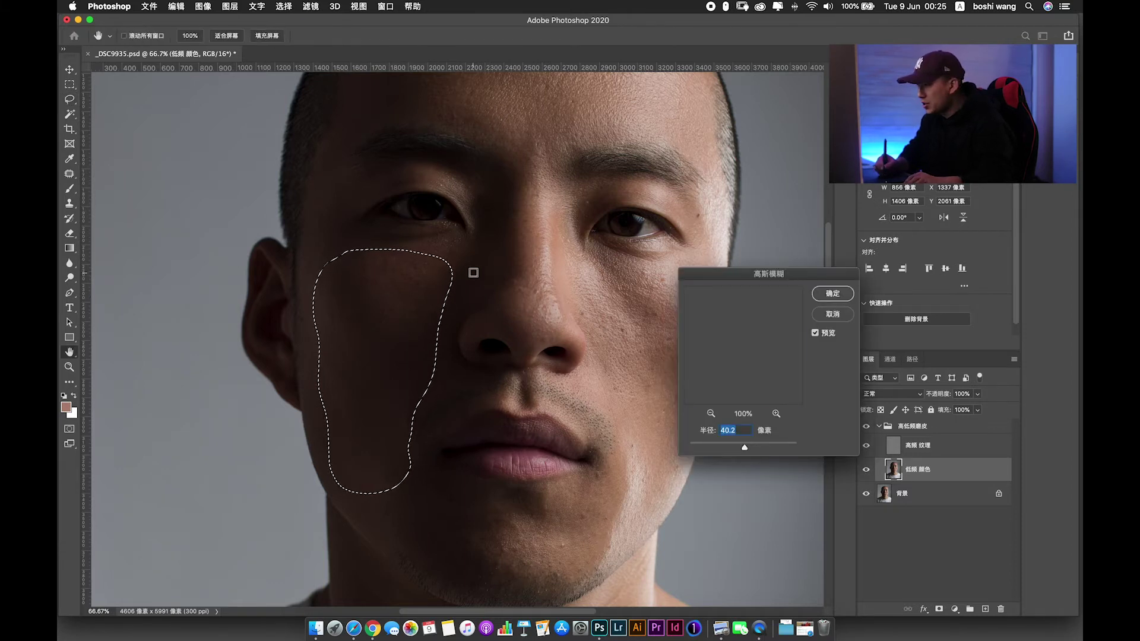
click(849, 292)
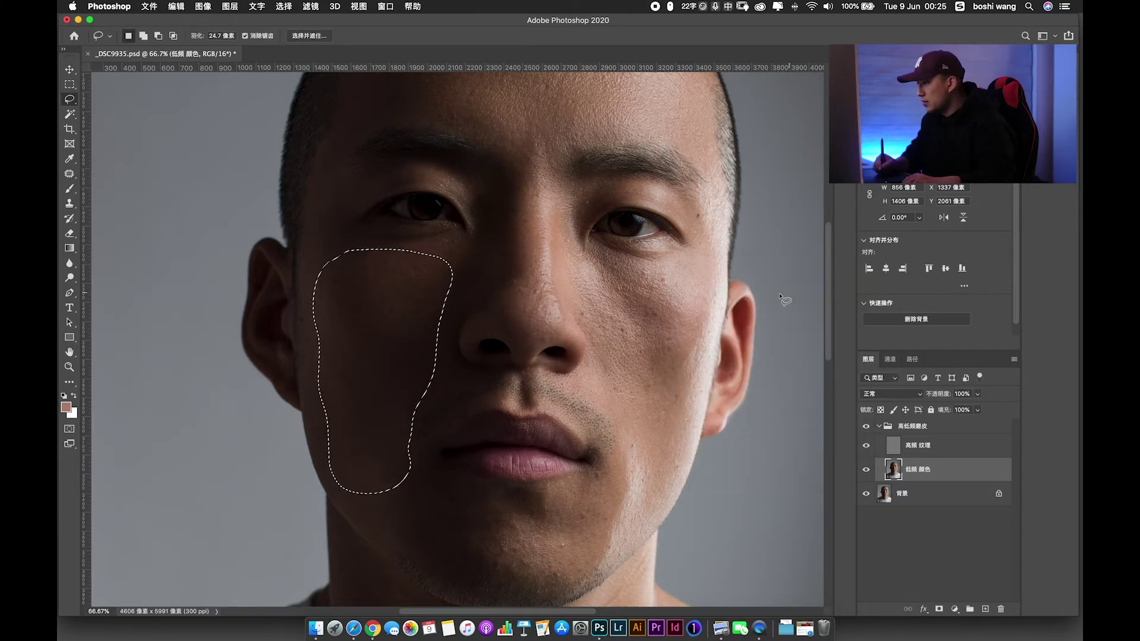
key(ctrl+d)
Blur the lower left cheek near the jaw with the same Gaussian Blur.
scroll(386, 368, down, 3)
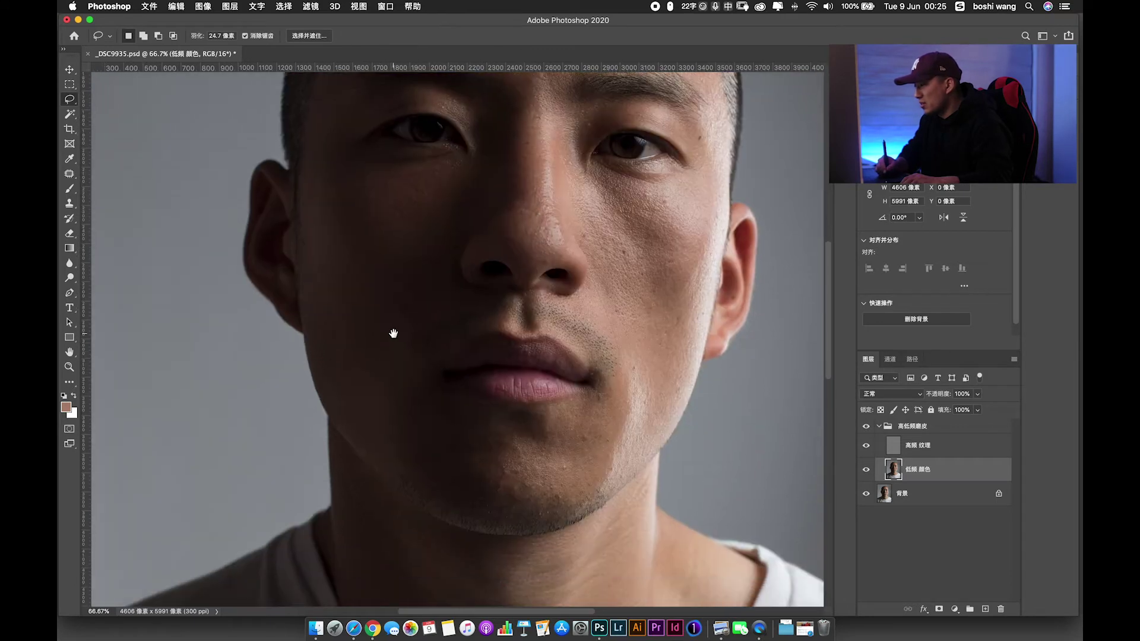
drag(305, 332, 378, 357)
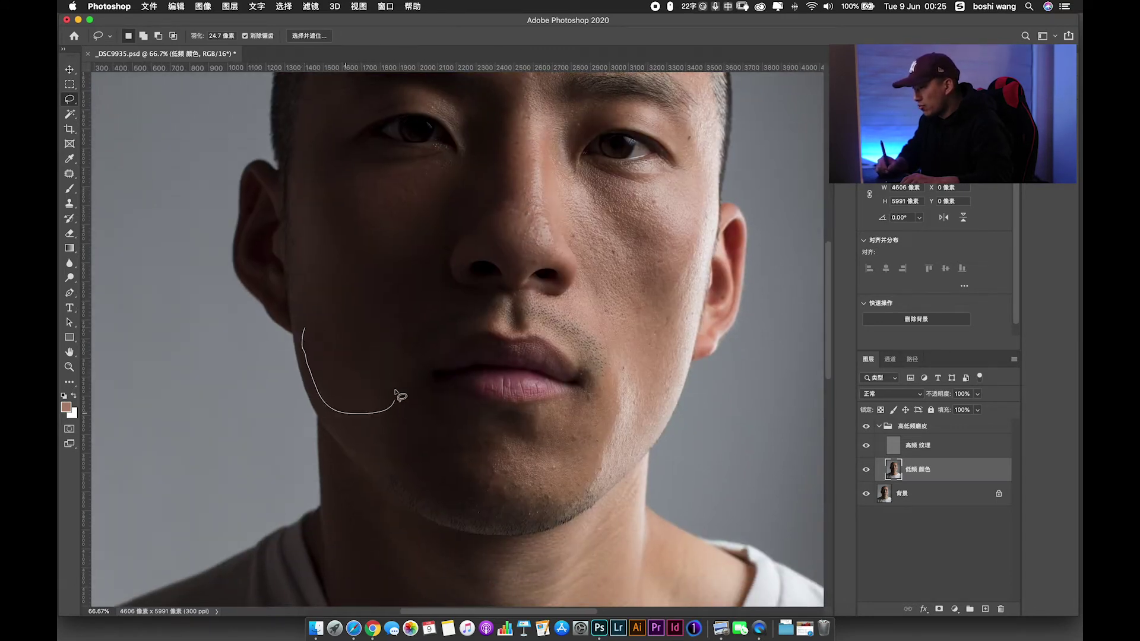
key(ctrl+alt+f)
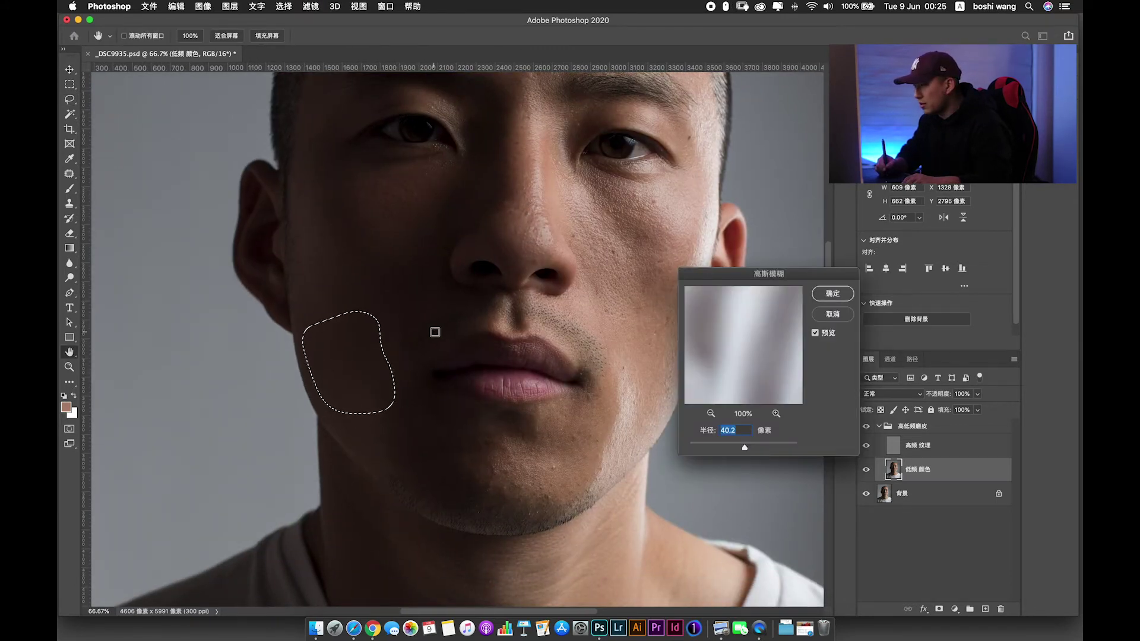
click(833, 294)
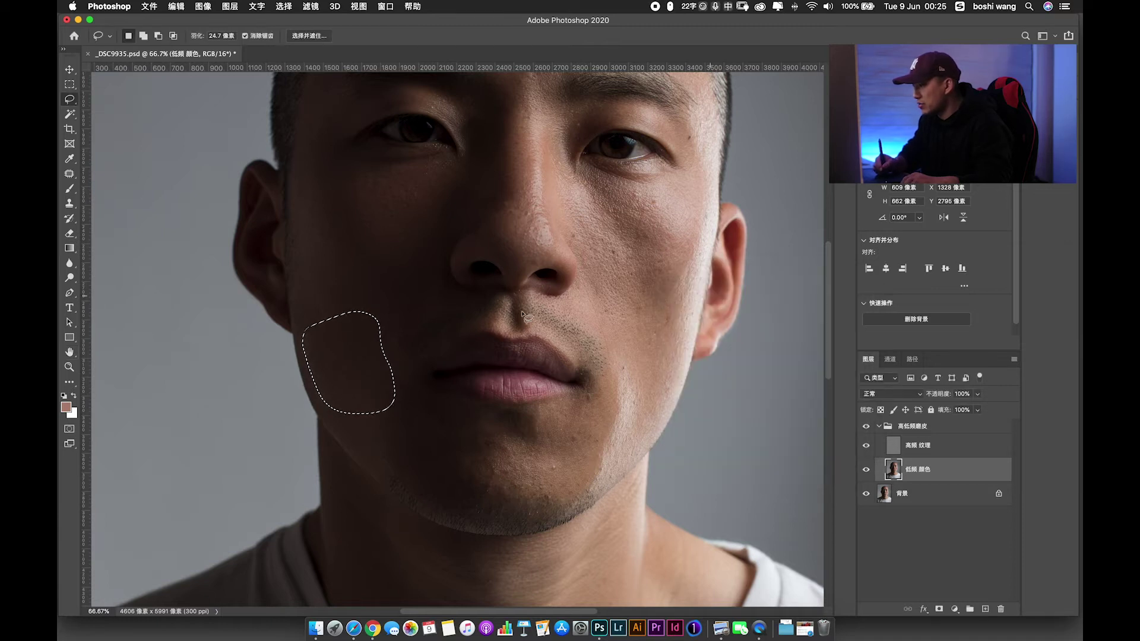
key(ctrl+d)
Lasso a patch on the right cheek below the eye and blur it at about 36 px.
drag(474, 257, 448, 378)
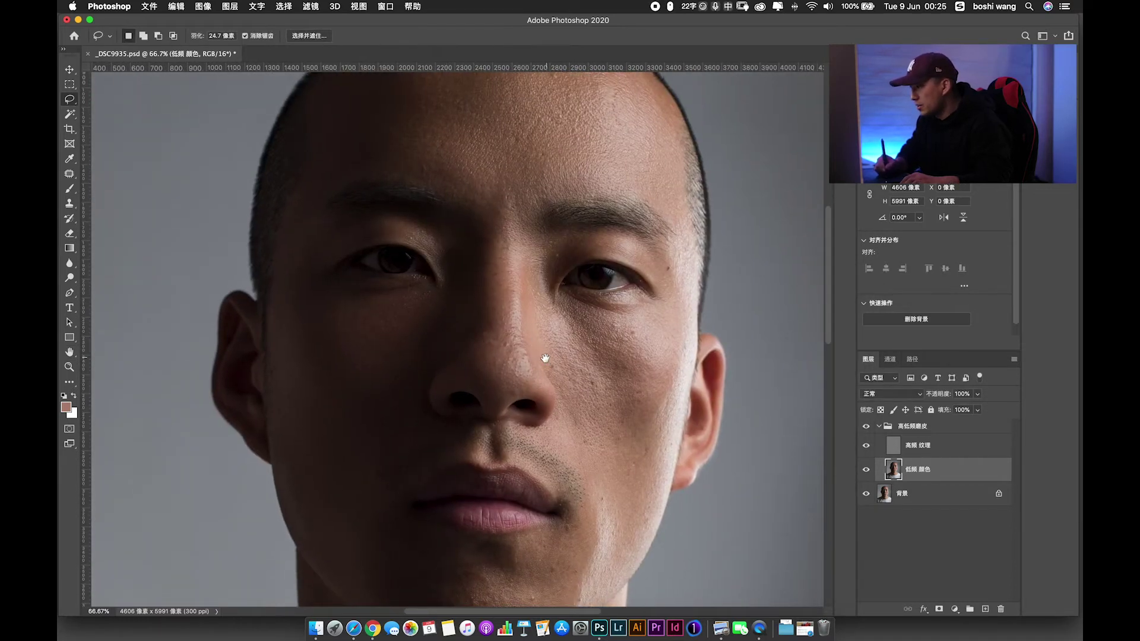
drag(545, 358, 408, 330)
drag(476, 339, 445, 291)
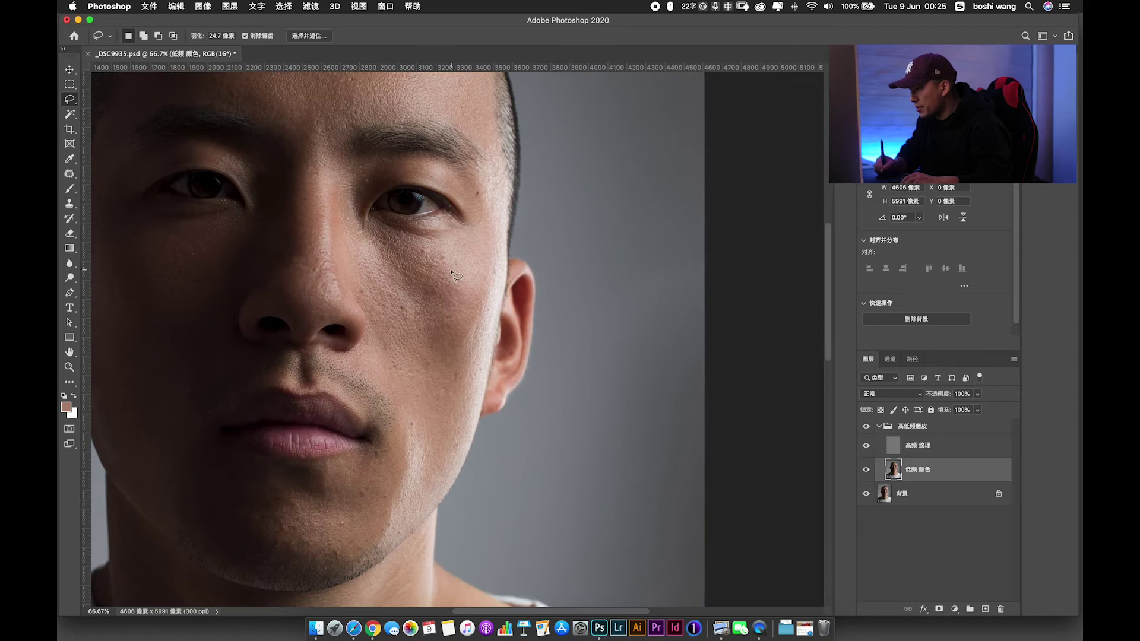
drag(362, 289, 381, 329)
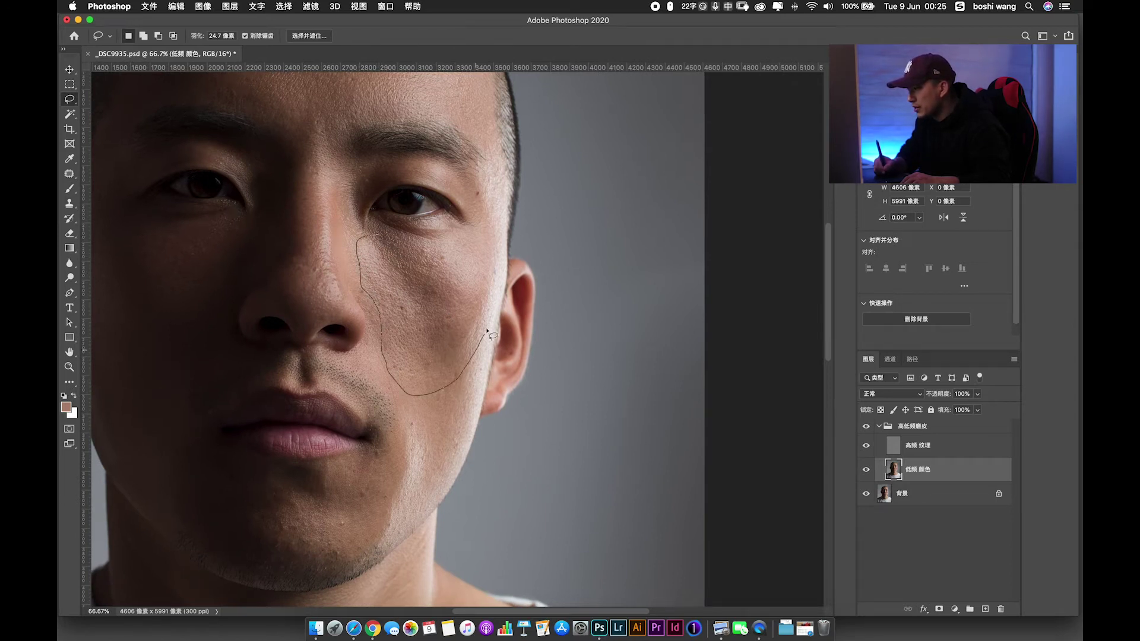
drag(410, 240, 380, 235)
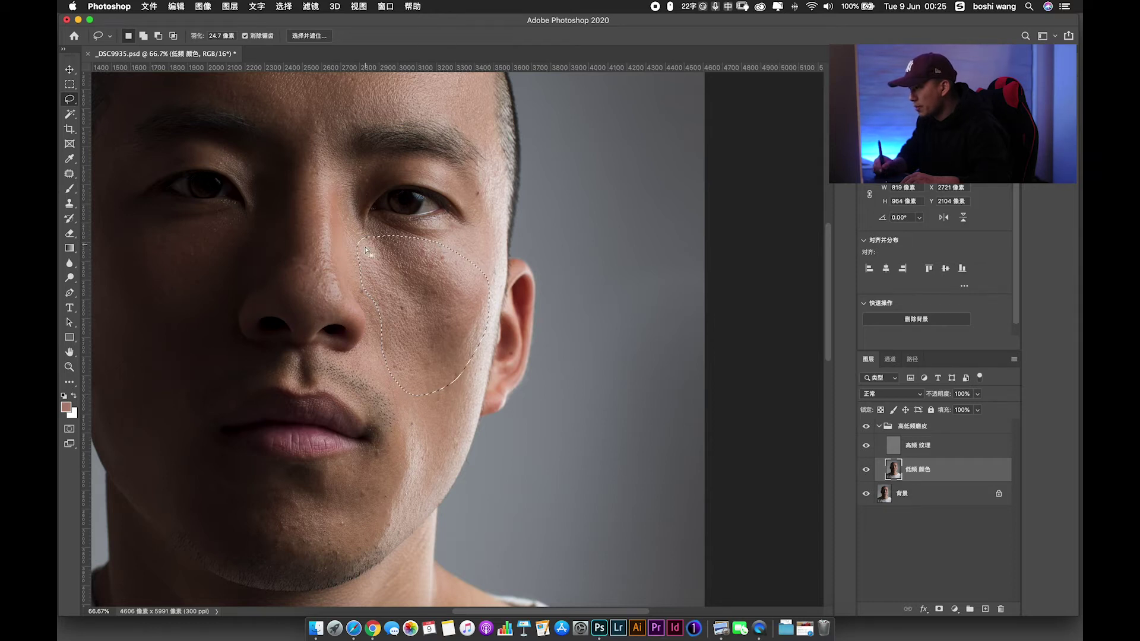
key(super+alt+f)
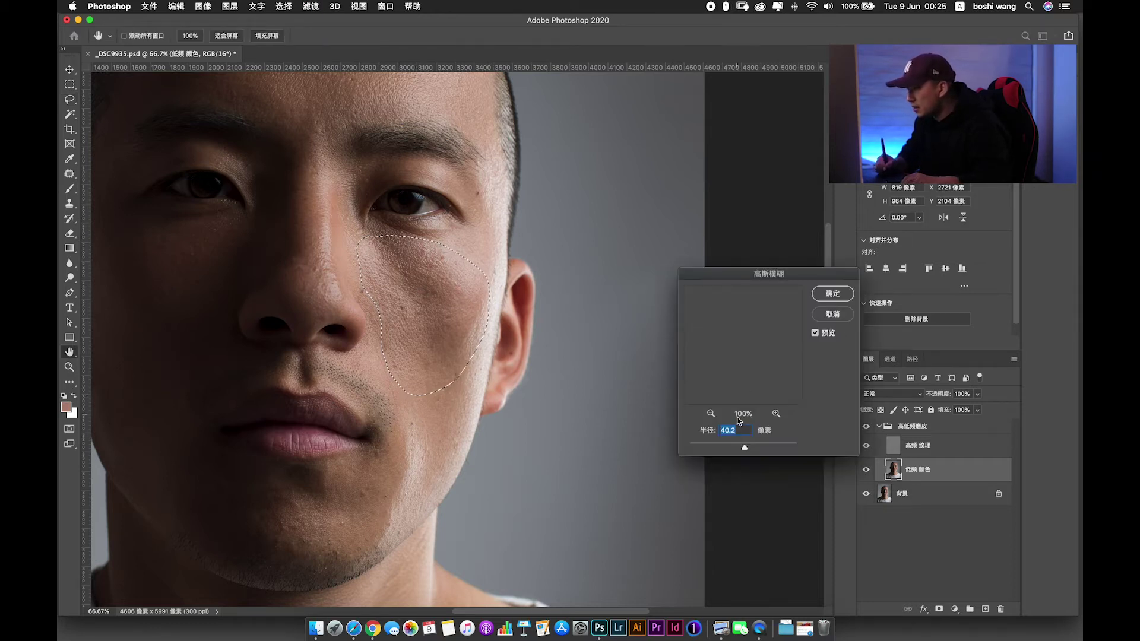
drag(746, 447, 742, 445)
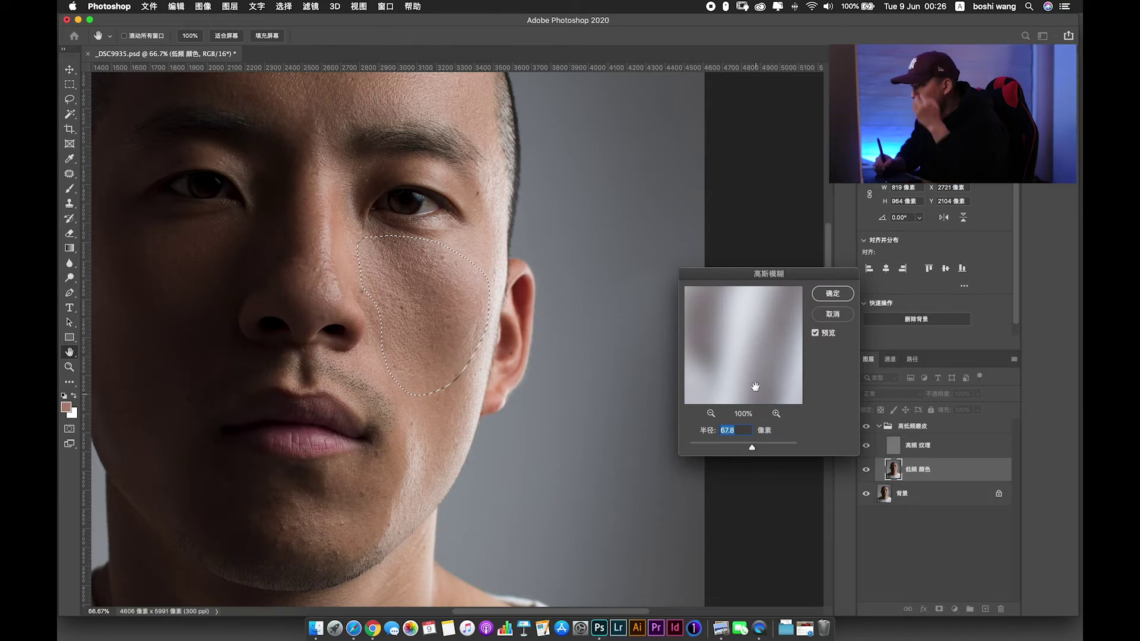
key(Return)
key(super+d)
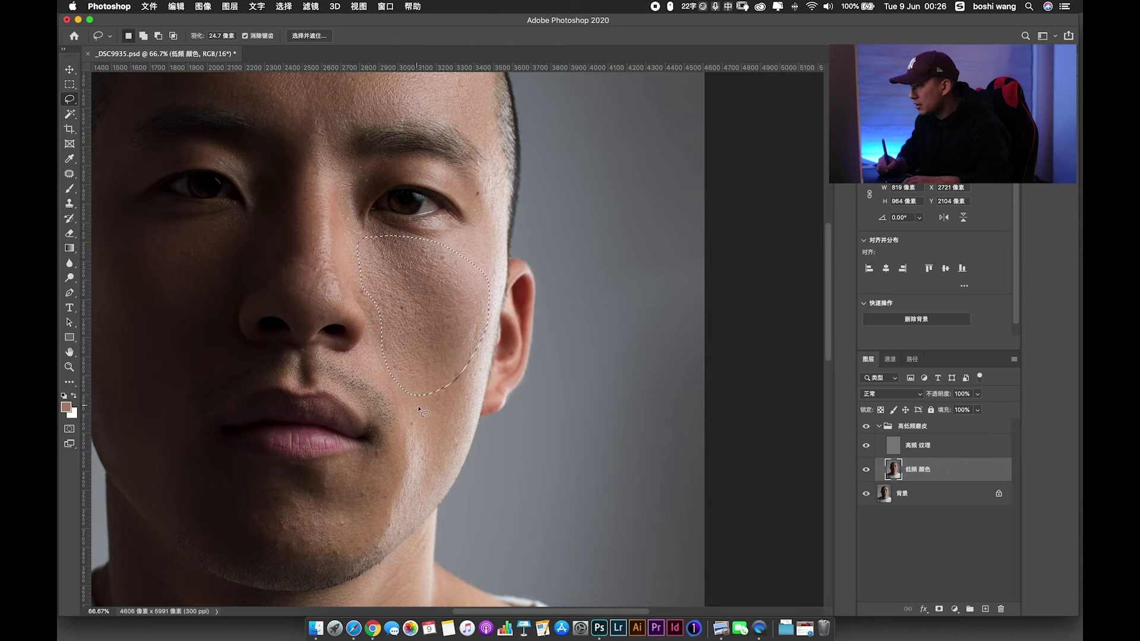
Gaussian-blur a lassoed strip along the right cheek and jaw.
scroll(469, 342, left, 3)
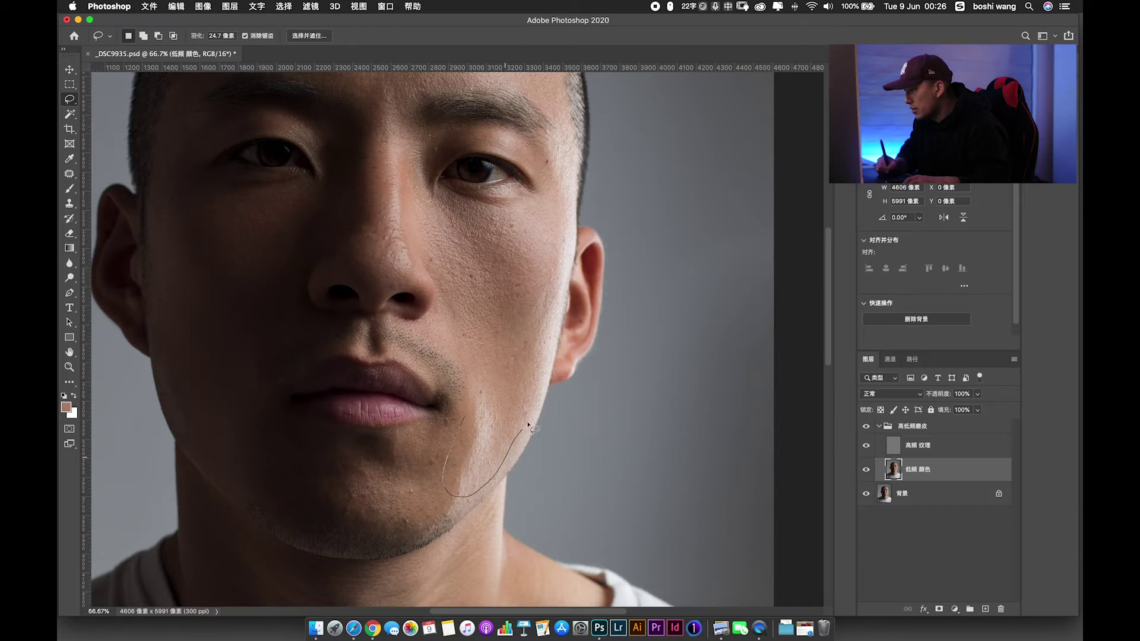
drag(510, 274, 488, 333)
key(super+alt+f)
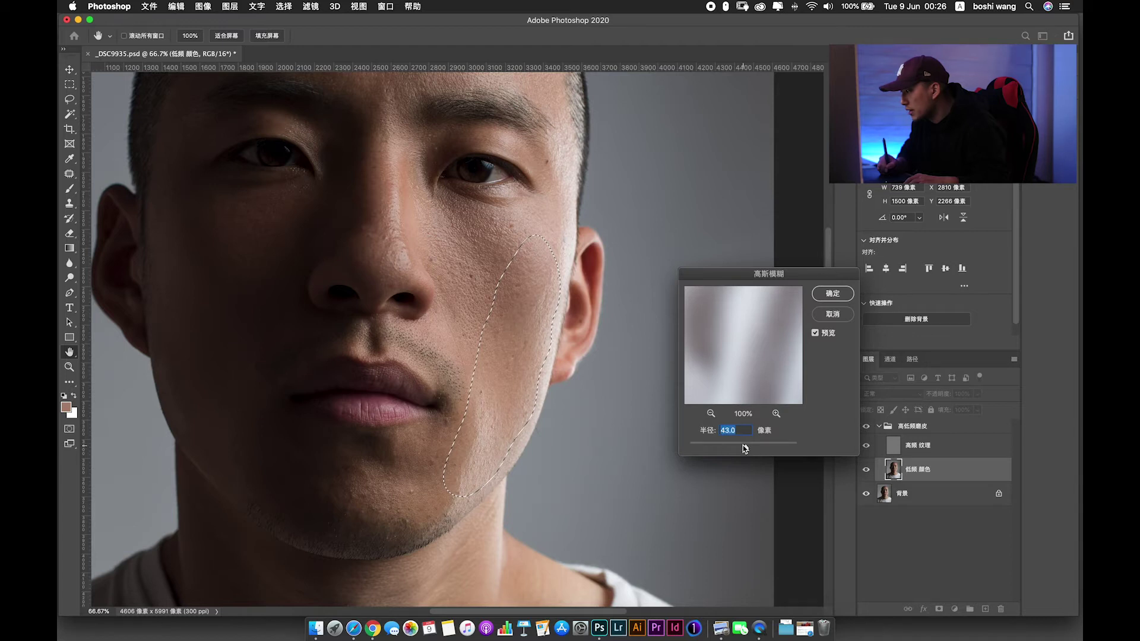
click(833, 293)
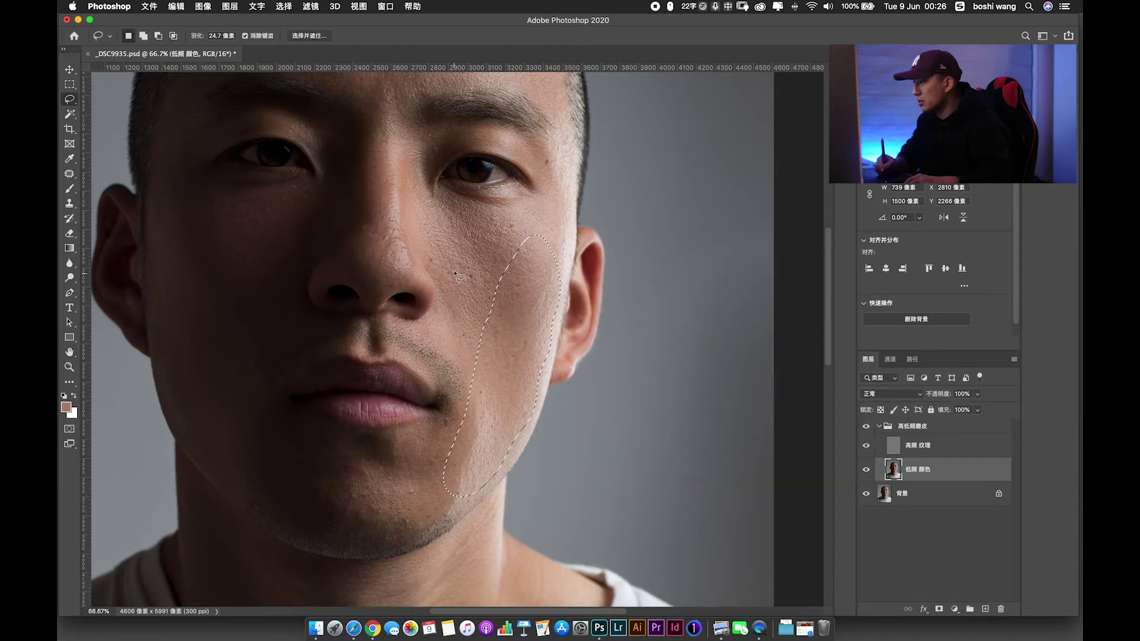
key(ctrl+d)
Blur a patch on the upper right cheek at 43.0 px and deselect.
drag(456, 274, 511, 329)
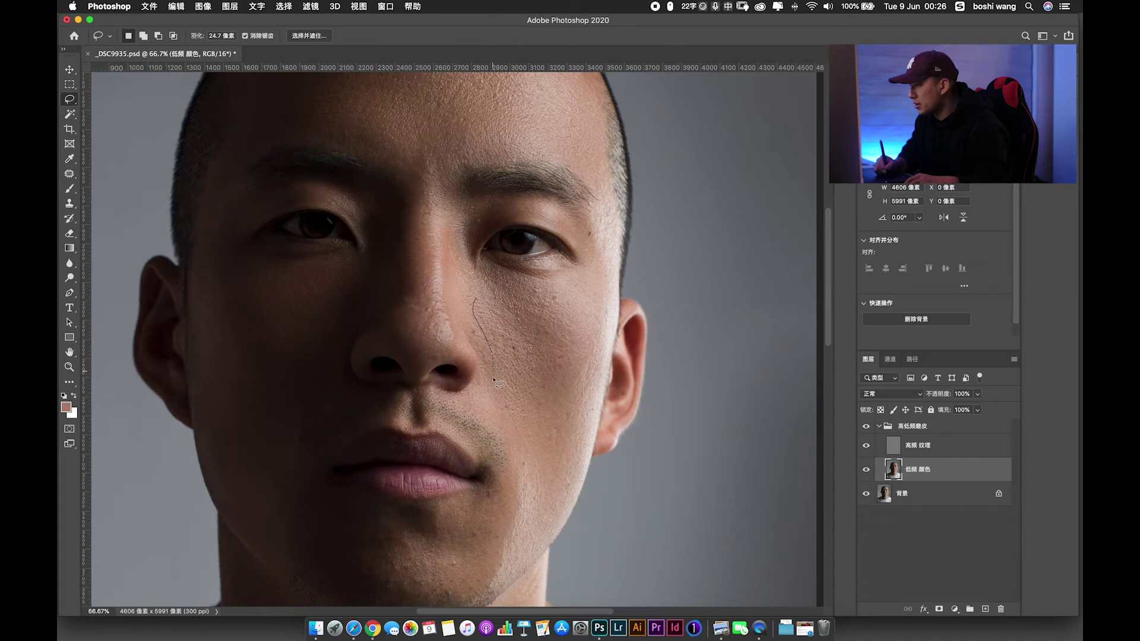
drag(569, 298, 538, 282)
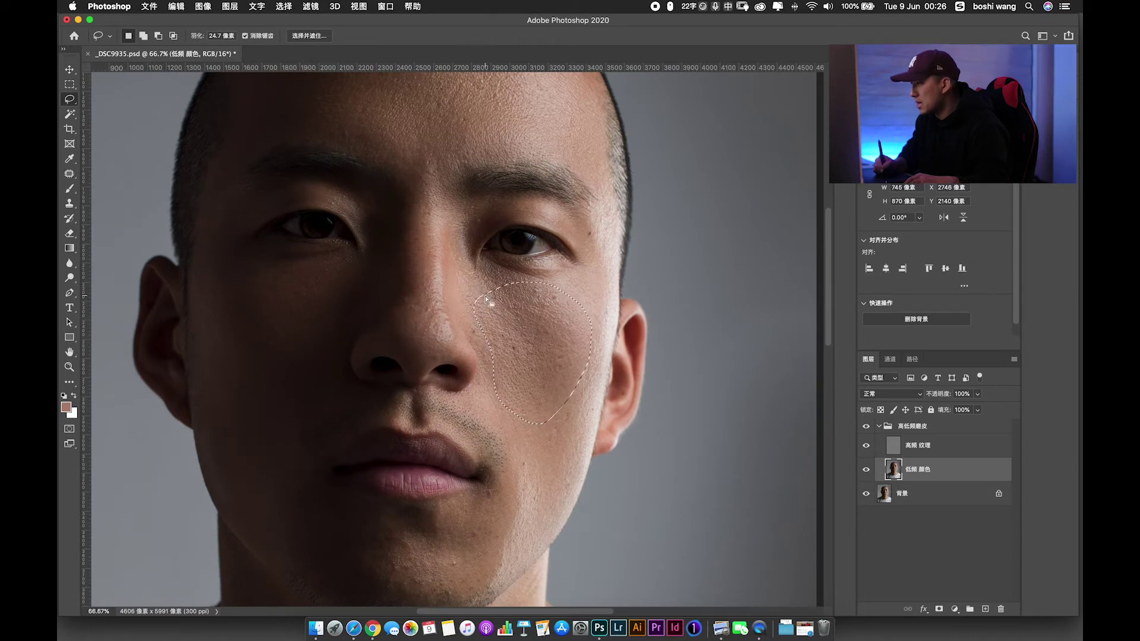
key(ctrl+alt+f)
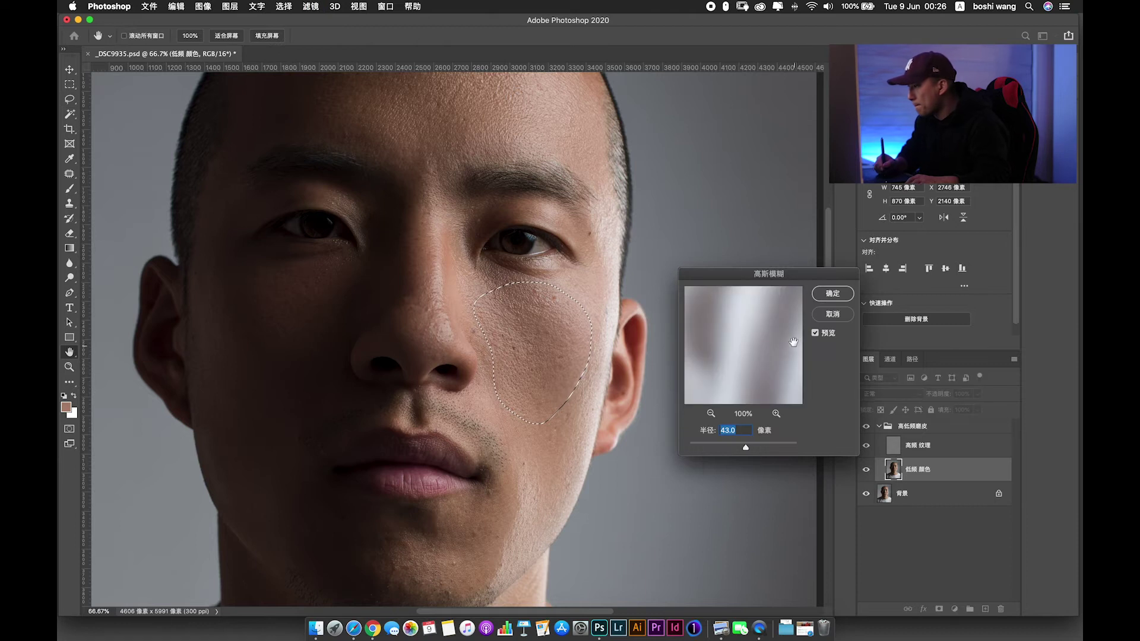
click(822, 294)
key(ctrl+d)
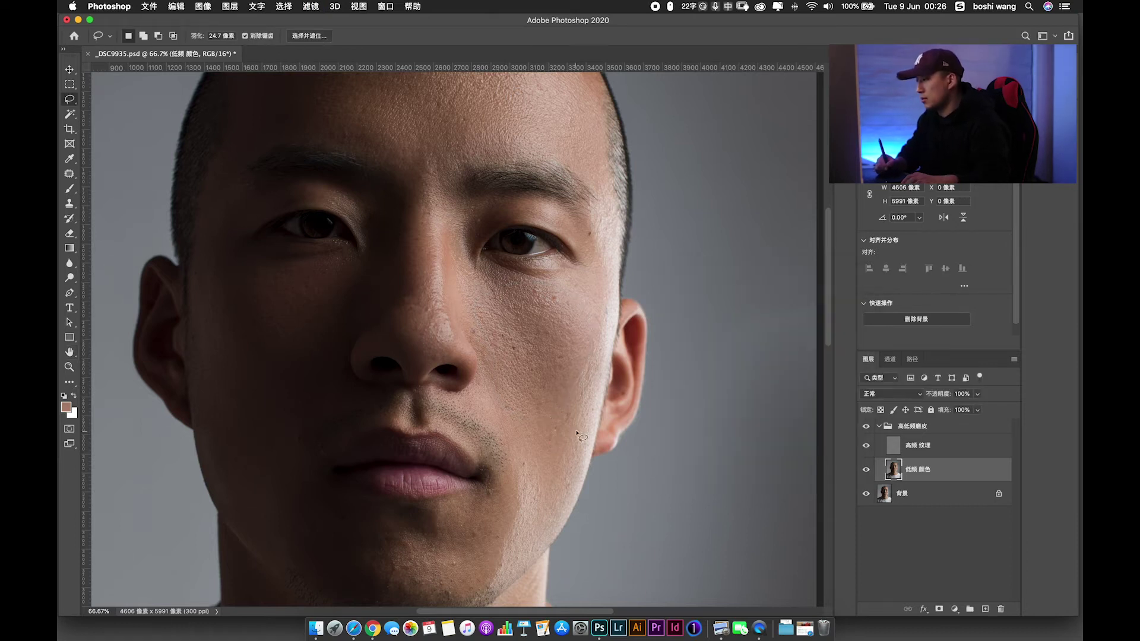
scroll(584, 423, up, 2)
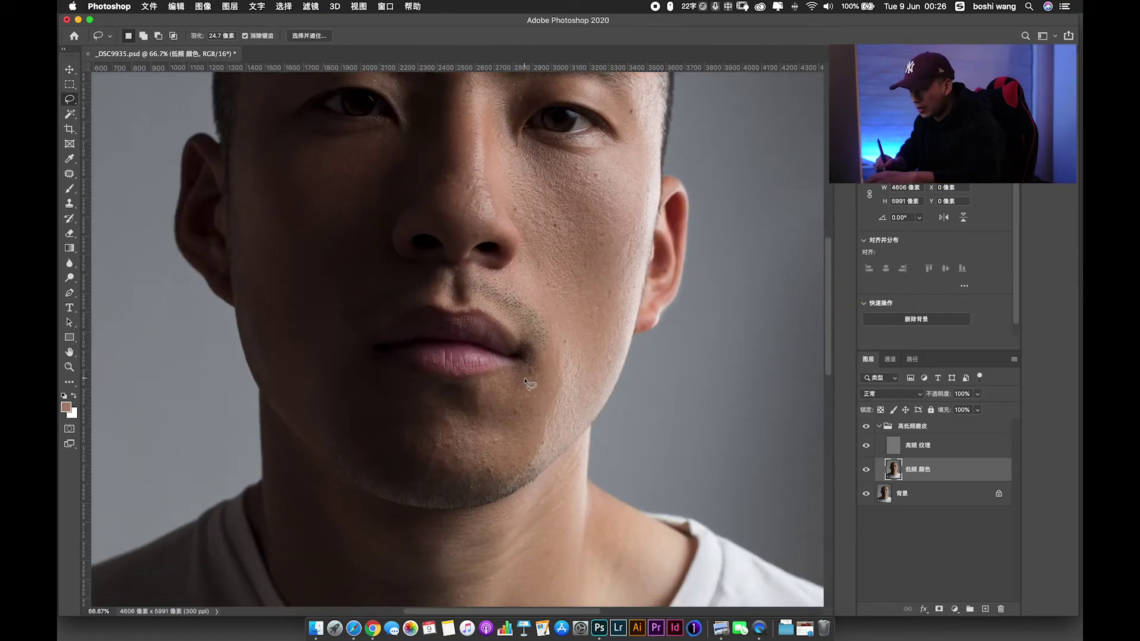
Lasso the area around the chin and apply a 56.0-pixel Gaussian Blur.
scroll(537, 409, up, 2)
drag(537, 410, 534, 368)
mouse_move(351, 356)
mouse_down()
mouse_move(463, 485)
mouse_move(546, 478)
mouse_move(599, 404)
mouse_up()
drag(579, 355, 356, 355)
key(ctrl+alt+f)
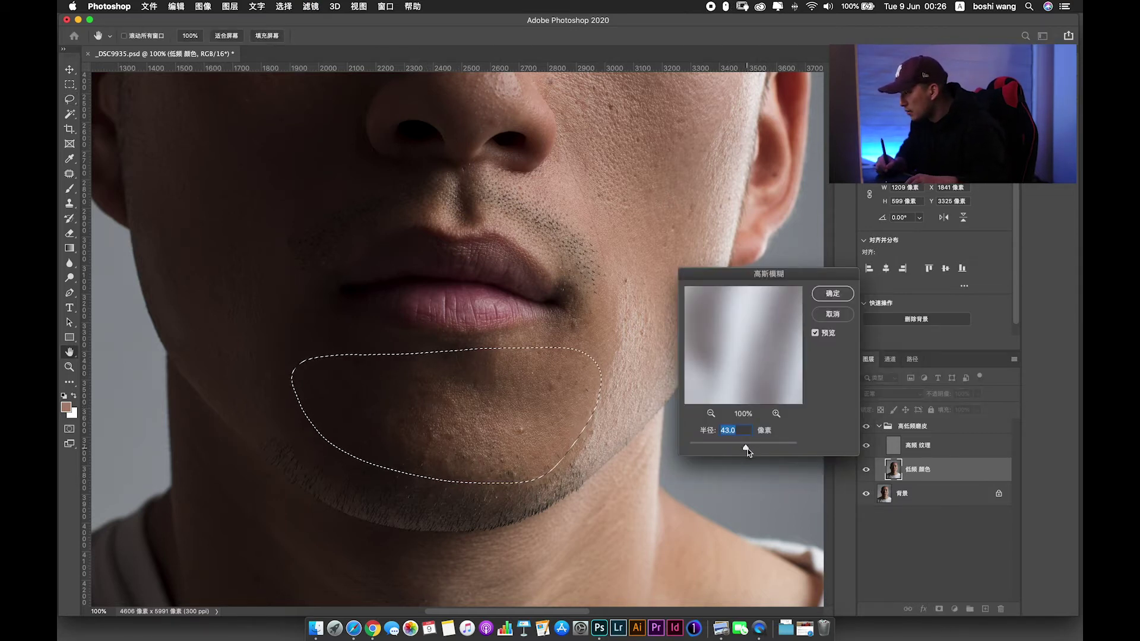
drag(746, 449, 749, 452)
click(833, 294)
key(ctrl+d)
Blur a smaller chin patch at 28.9 px, deselect, and zoom out to the whole portrait.
scroll(488, 439, down, 2)
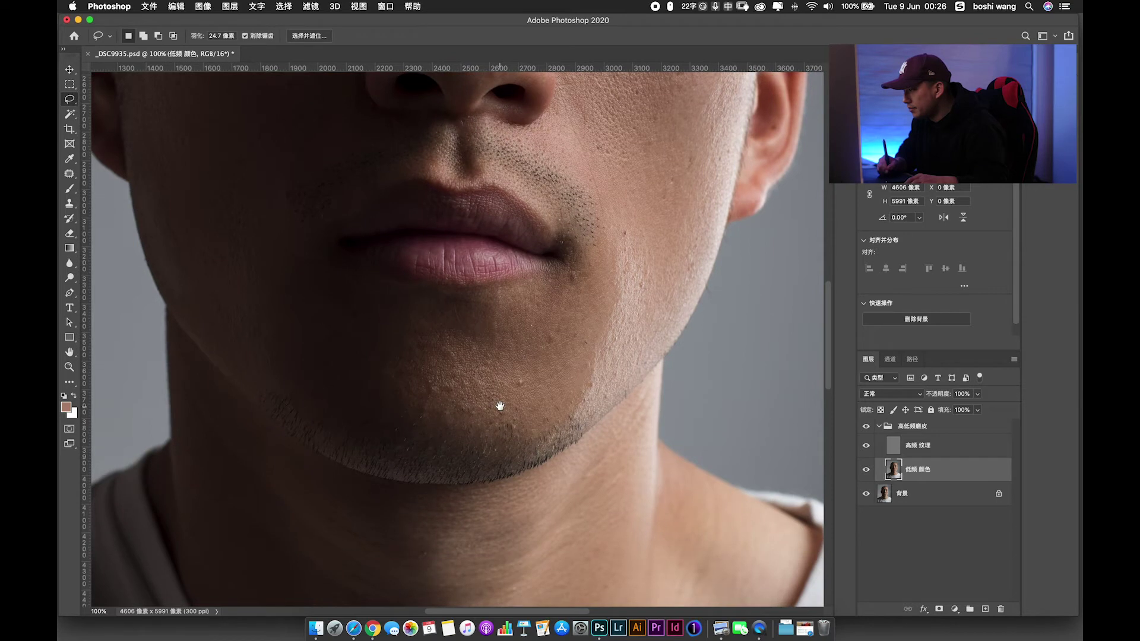
scroll(509, 387, left, 1)
drag(527, 381, 533, 418)
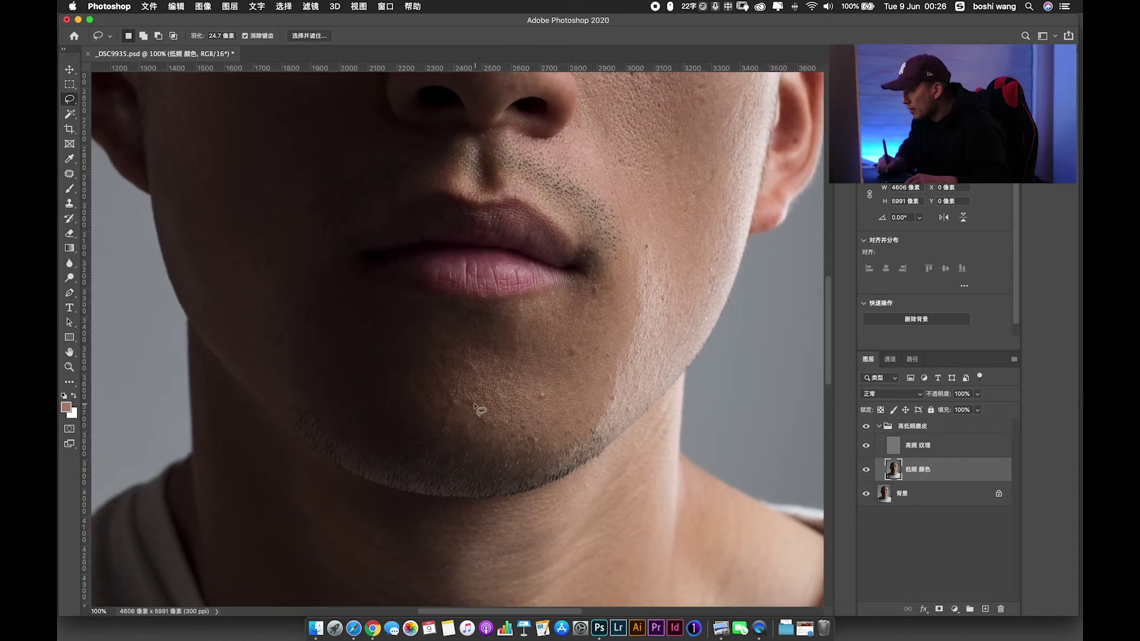
mouse_move(436, 386)
mouse_down()
mouse_move(440, 428)
mouse_move(526, 413)
mouse_up()
key(ctrl+alt+f)
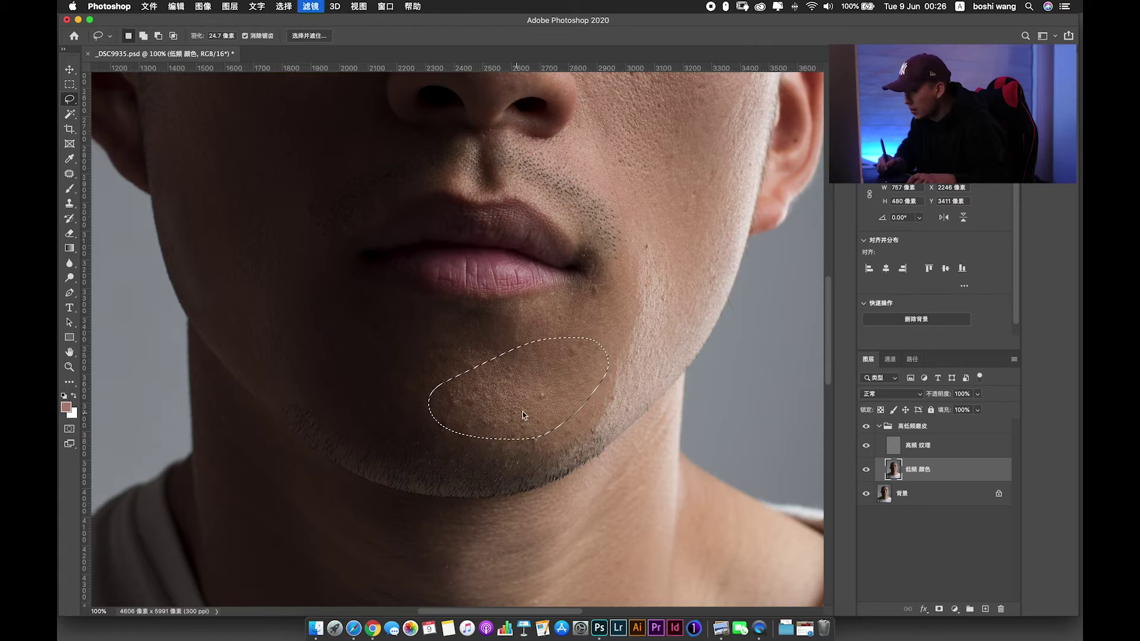
drag(748, 447, 740, 447)
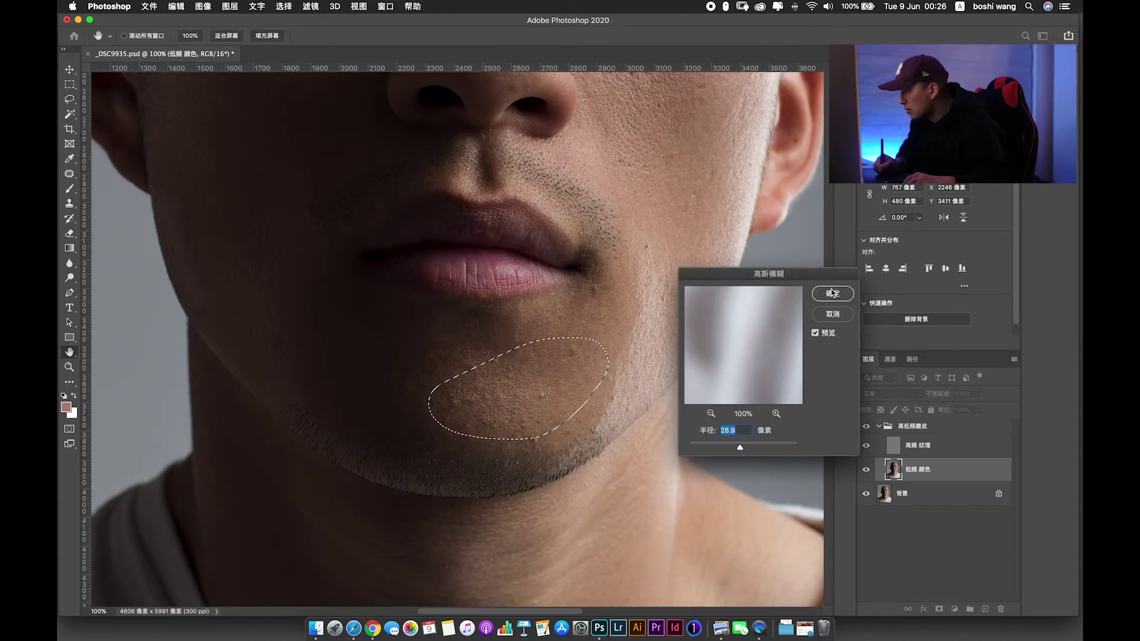
key(Return)
key(ctrl+d)
drag(606, 315, 627, 457)
key(ctrl+minus)
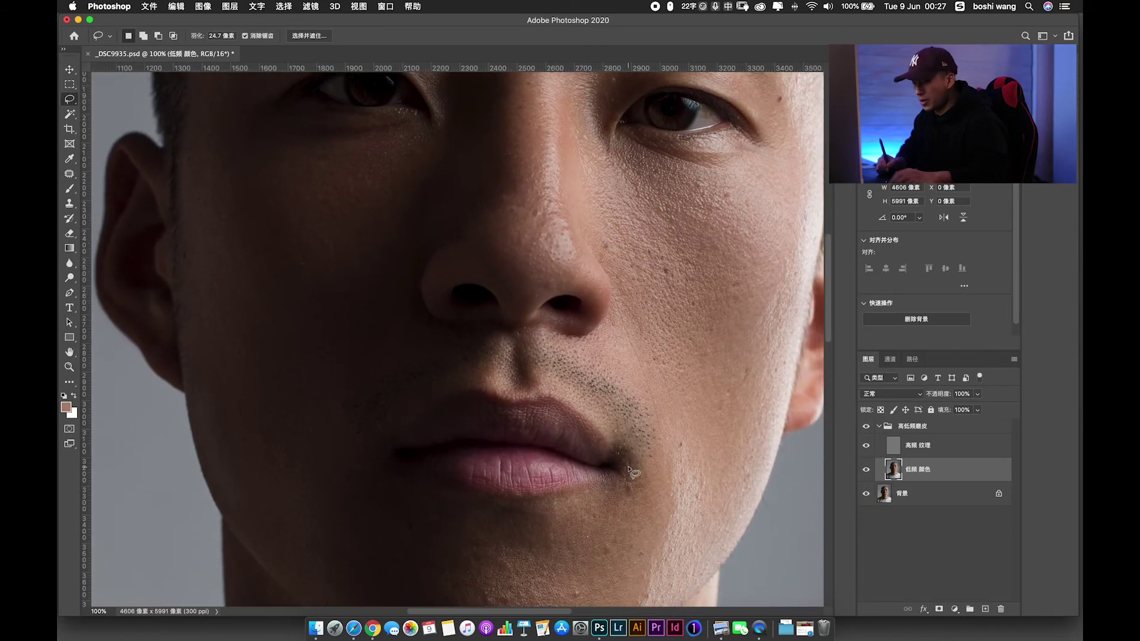
key(ctrl+minus)
key(ctrl+minus)
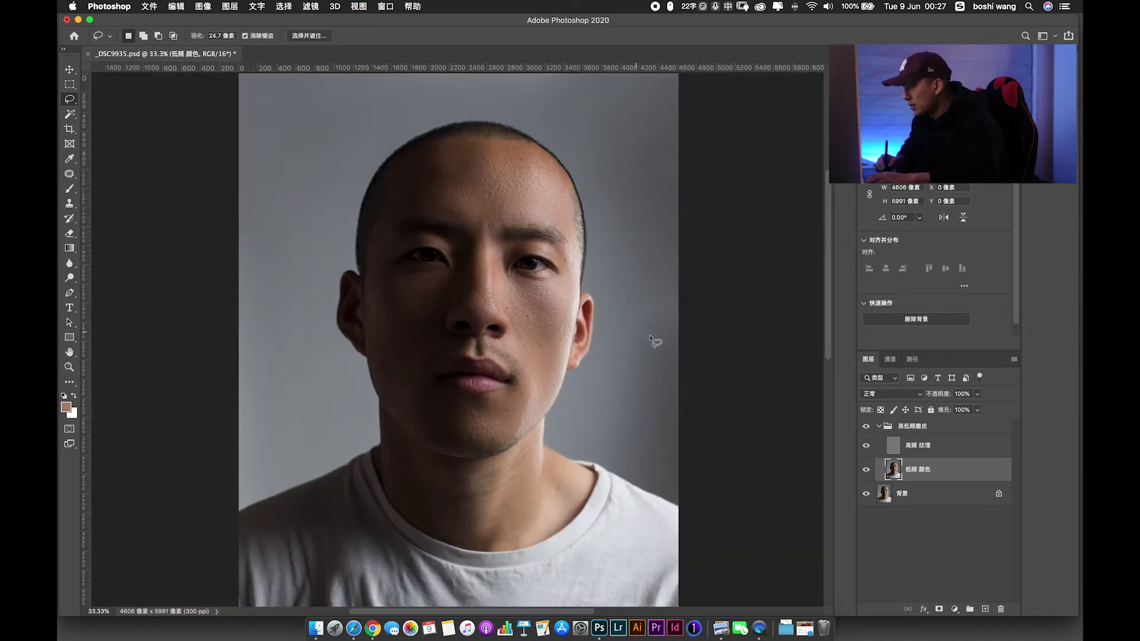
key(ctrl+minus)
click(867, 426)
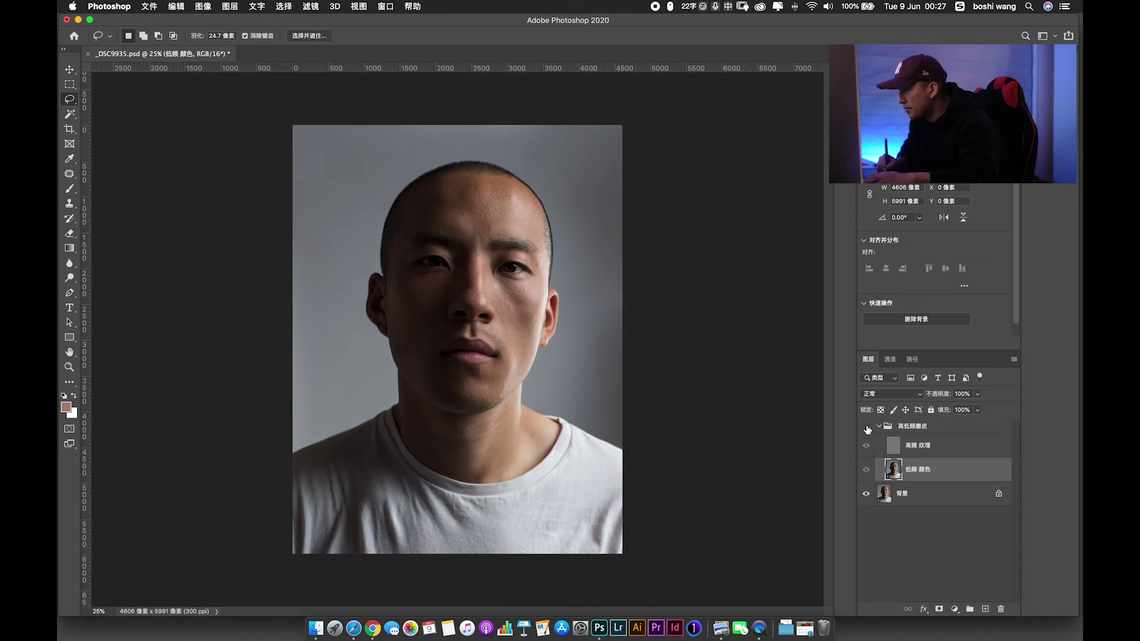
click(867, 427)
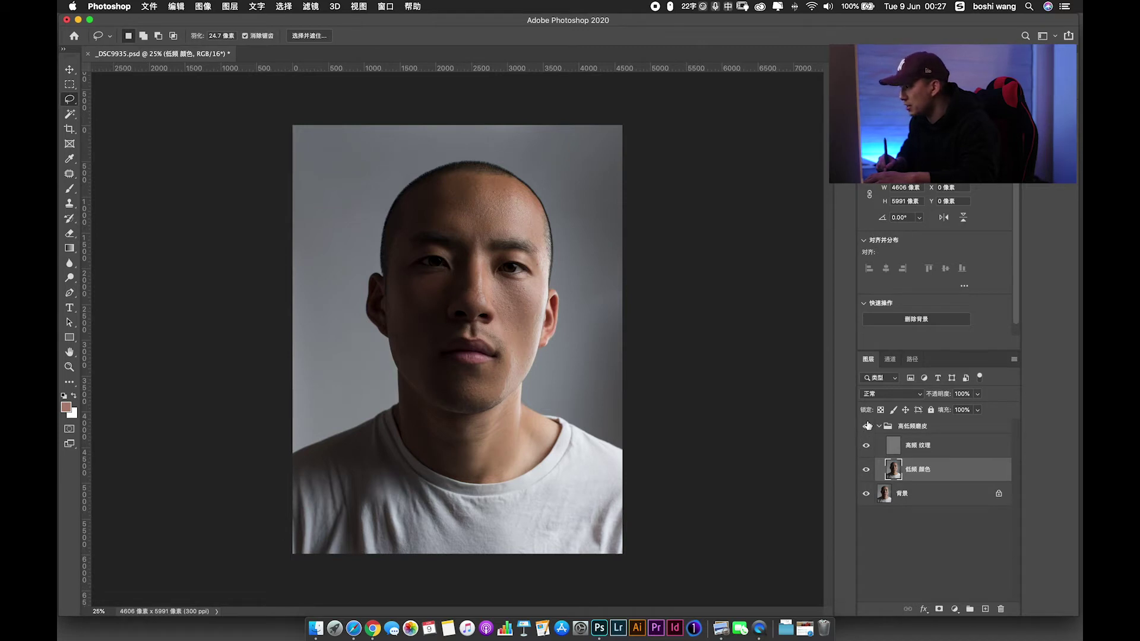
click(867, 426)
click(866, 427)
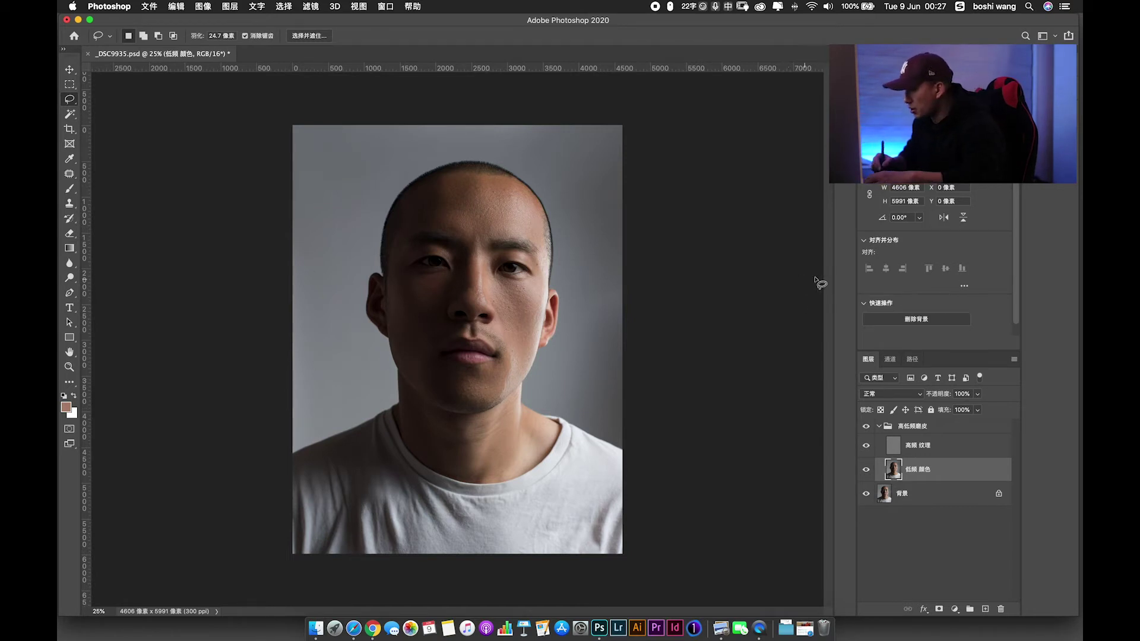
key(super+plus)
Lasso the neck below the jaw and apply a 31.7-pixel Gaussian Blur.
scroll(594, 403, down, 5)
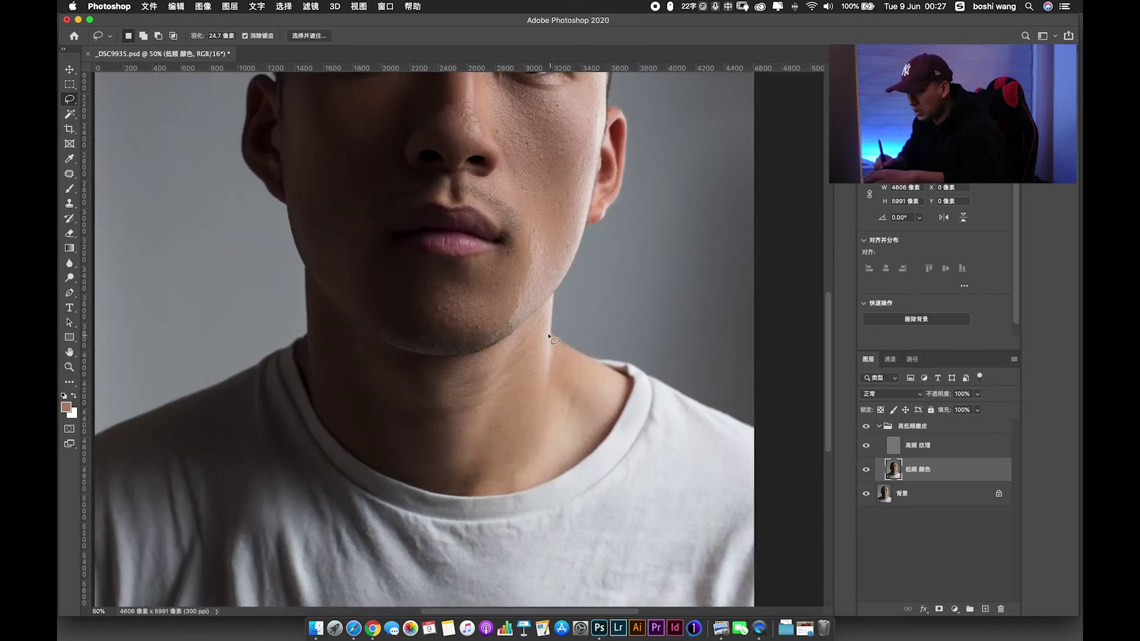
key(super+plus)
scroll(411, 385, down, 2)
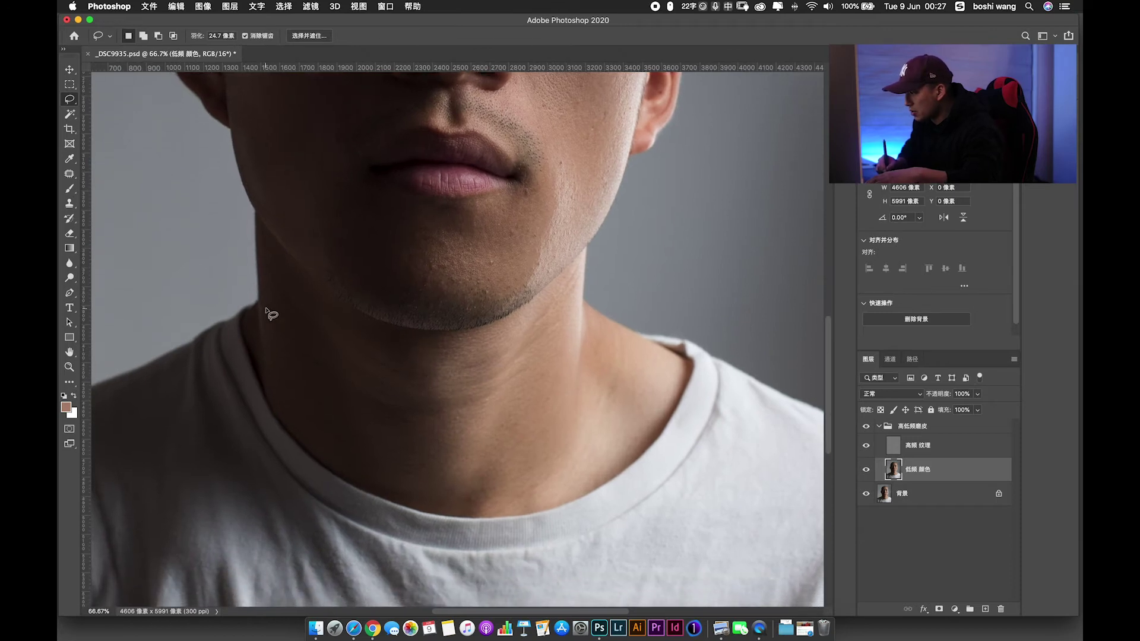
mouse_move(281, 270)
mouse_down()
mouse_move(270, 294)
mouse_move(292, 382)
mouse_move(344, 453)
mouse_move(498, 509)
mouse_move(582, 472)
mouse_up()
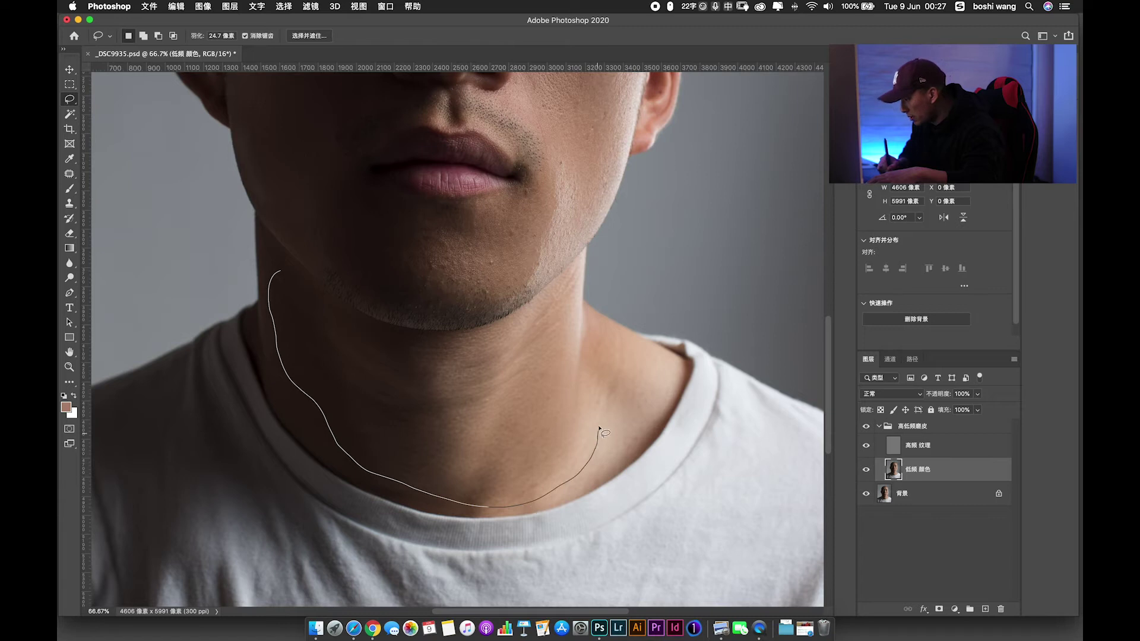
mouse_move(545, 374)
mouse_down()
mouse_move(374, 349)
mouse_move(310, 320)
mouse_move(281, 279)
mouse_up()
key(ctrl+alt+f)
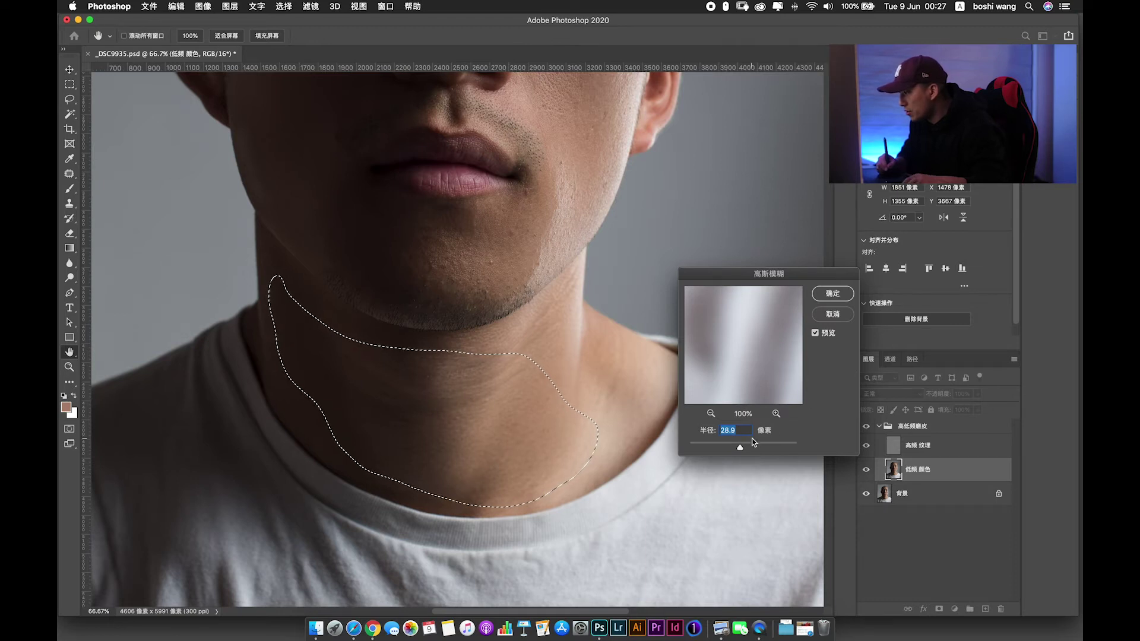
drag(740, 451, 744, 450)
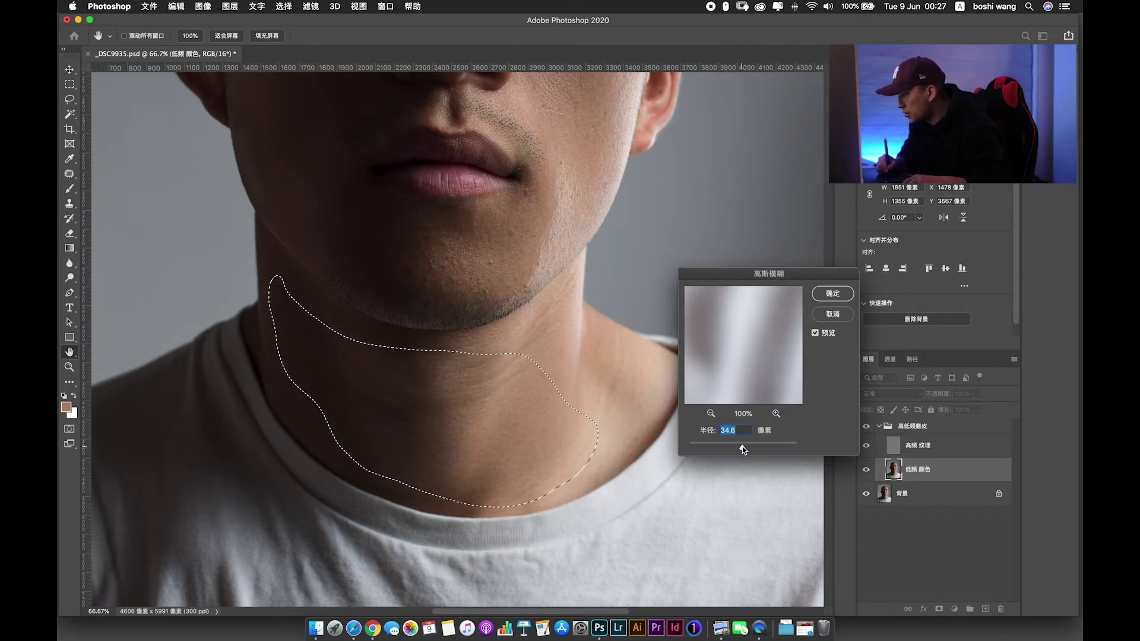
drag(740, 447, 742, 452)
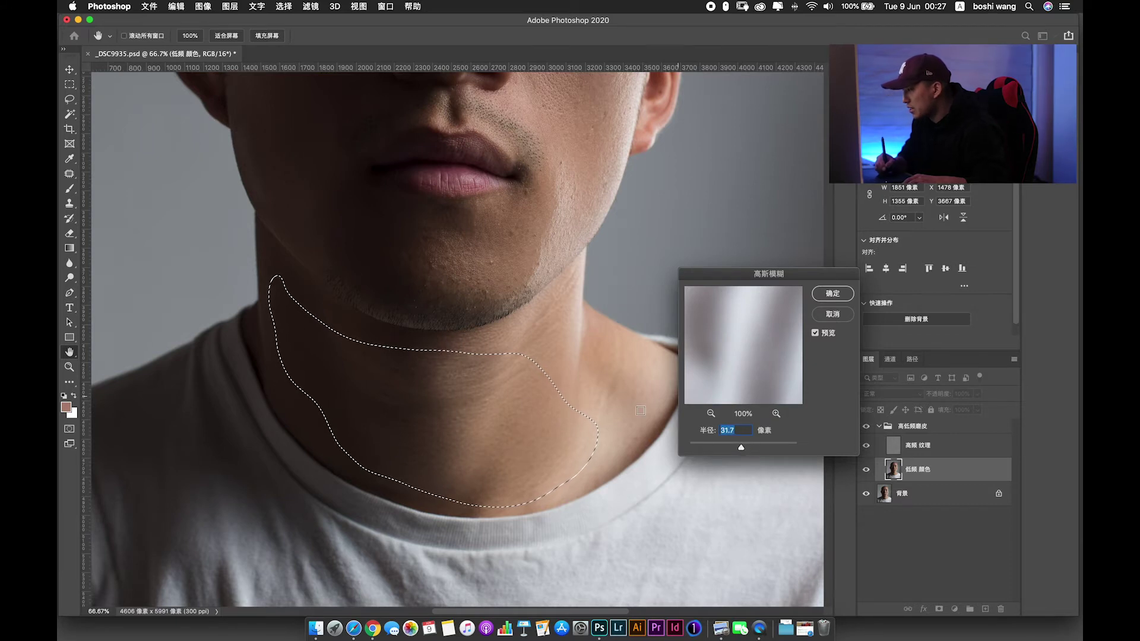
click(833, 294)
key(l)
key(ctrl+d)
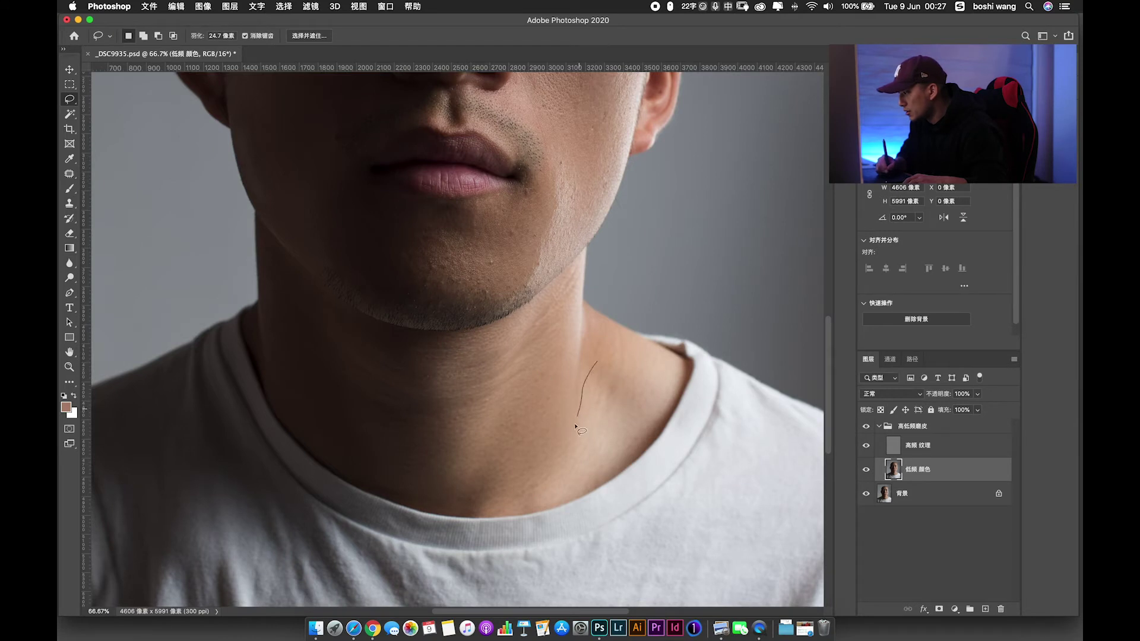
Blur a small patch on the right of the neck, then zoom out to the full portrait.
drag(576, 425, 621, 358)
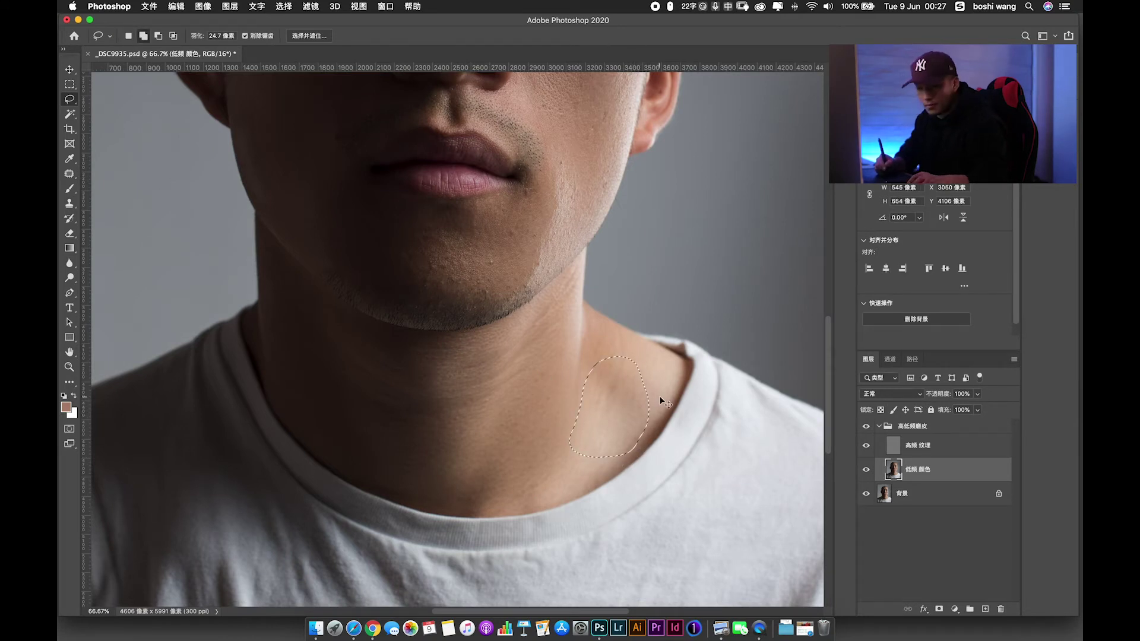
key(ctrl+alt+f)
click(831, 293)
key(ctrl+d)
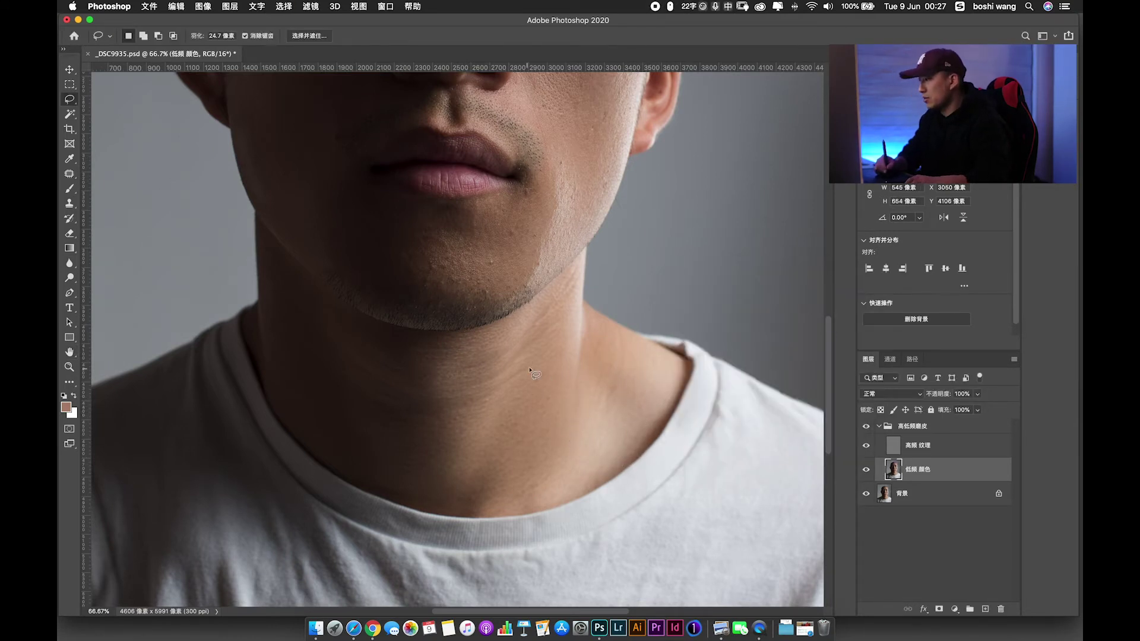
key(ctrl+minus)
key(ctrl+minus)
key(ctrl+minus)
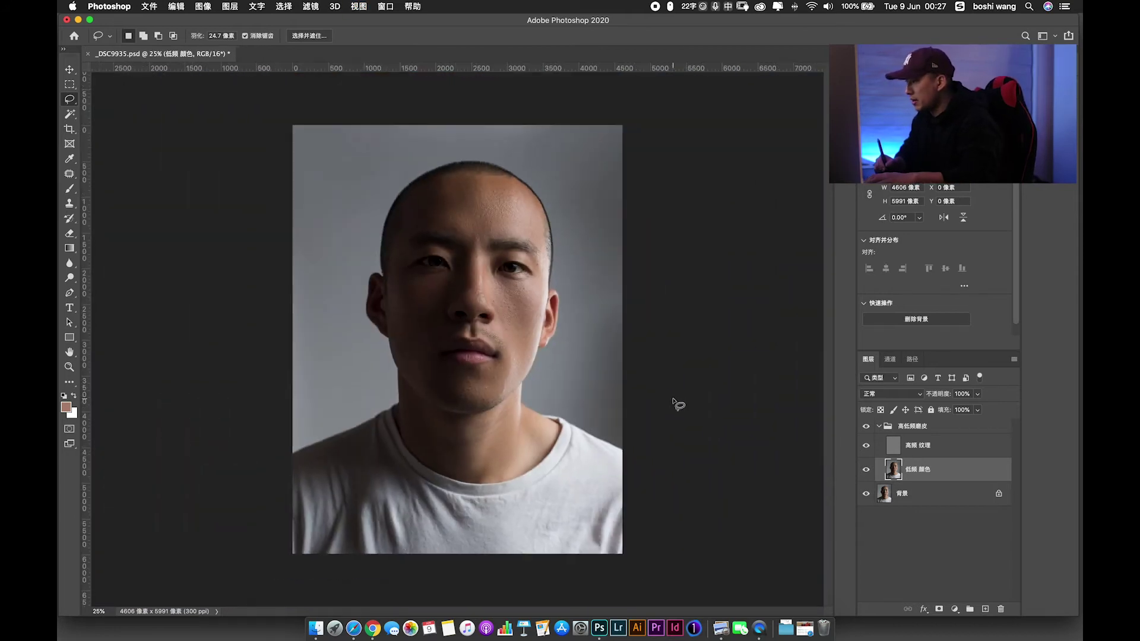
Toggle the 高低频磨皮 group on and off to compare, then select the 高频 纹理 layer.
key(ctrl+plus)
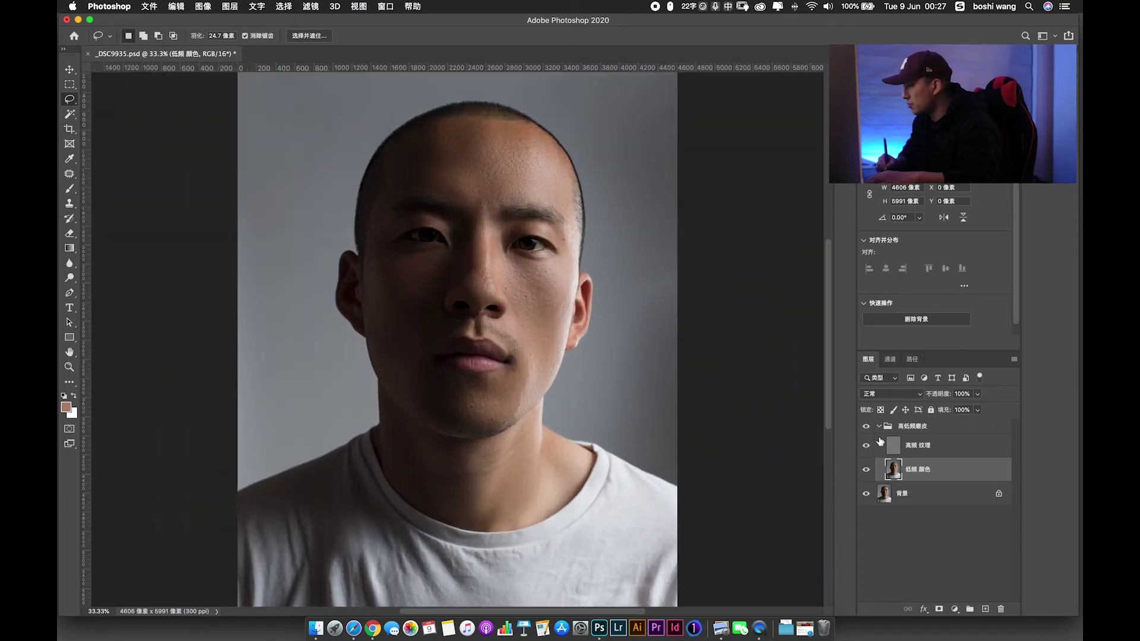
click(866, 426)
click(866, 427)
click(865, 427)
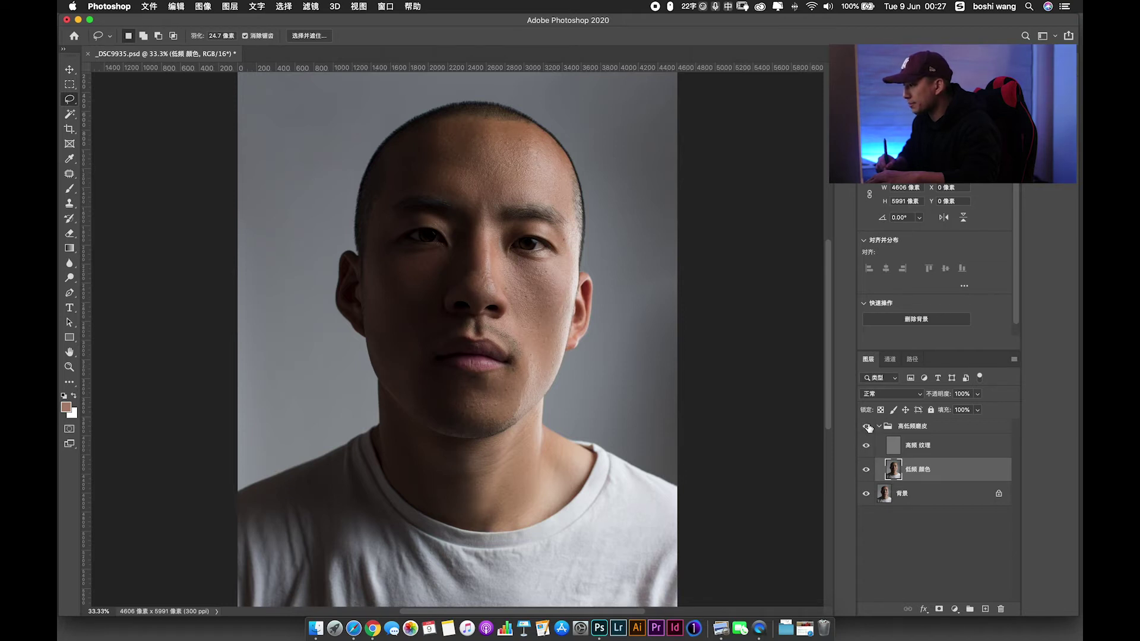
click(868, 427)
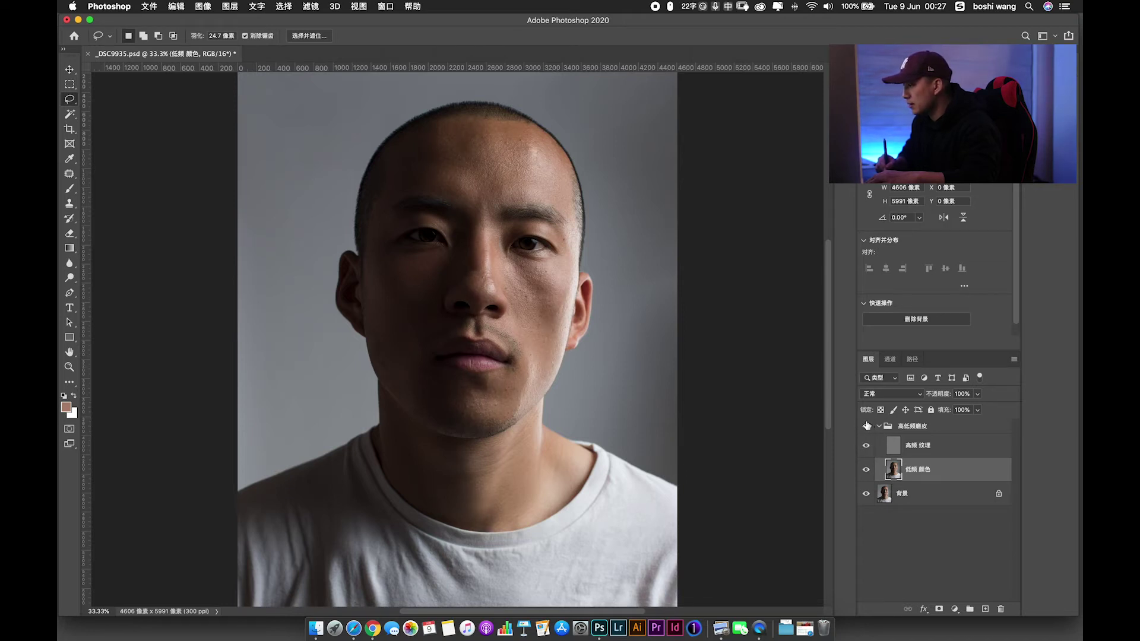
click(903, 451)
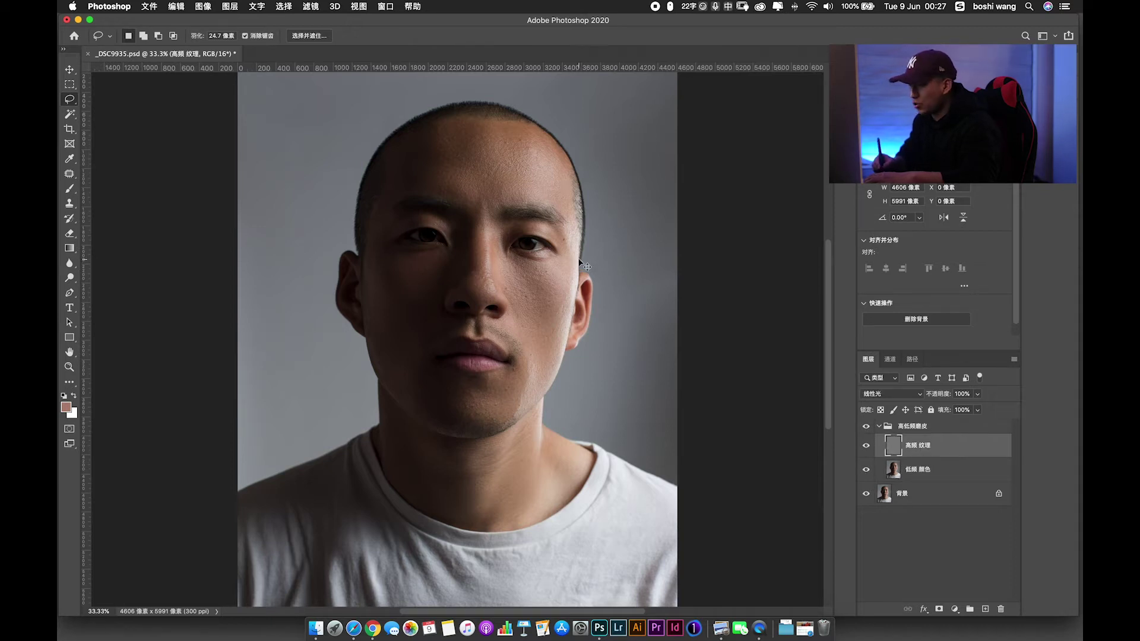
Zoom to 100% on the forehead and pick the Clone Stamp Tool with a slightly larger brush.
key(super+plus)
key(super+plus)
mouse_move(536, 245)
mouse_down()
mouse_move(546, 346)
mouse_move(498, 497)
mouse_up()
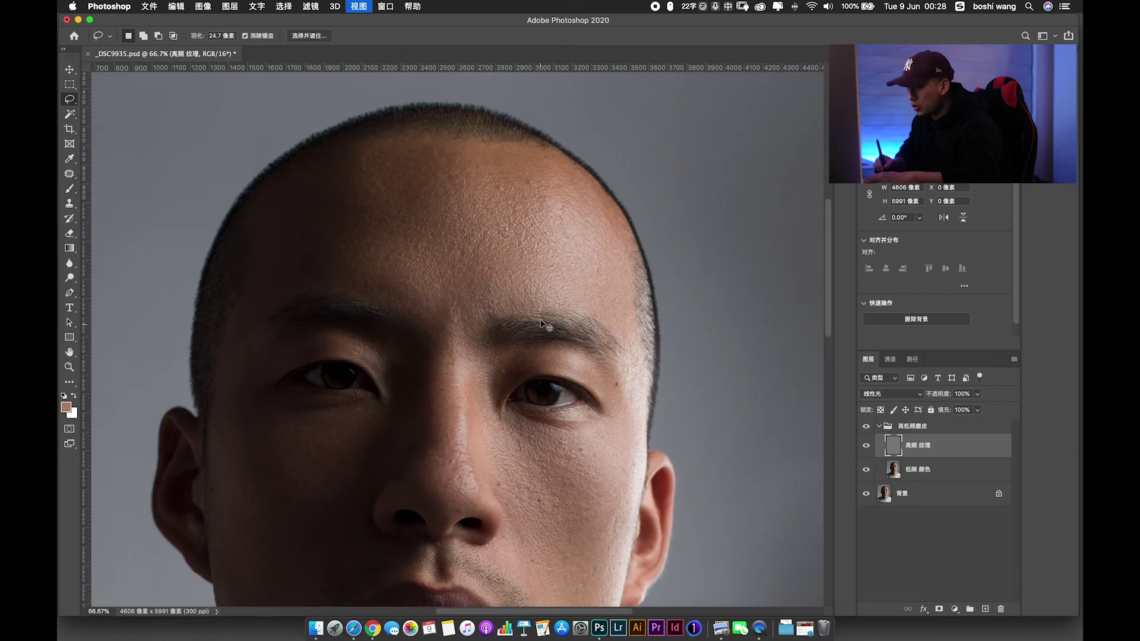
key(super+plus)
drag(598, 188, 615, 317)
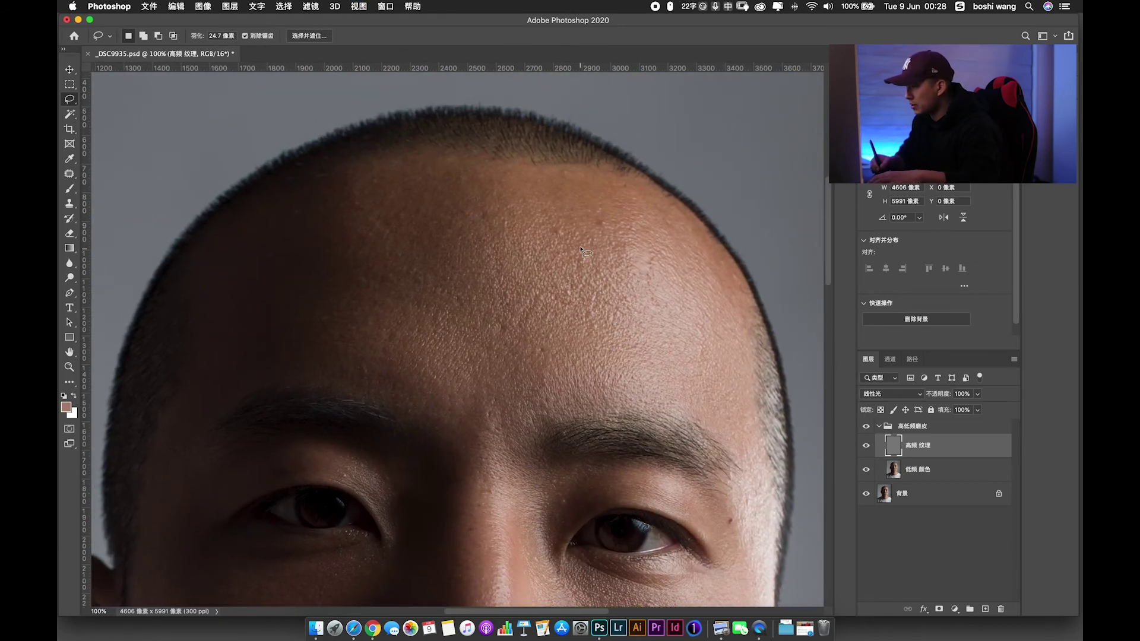
key(s)
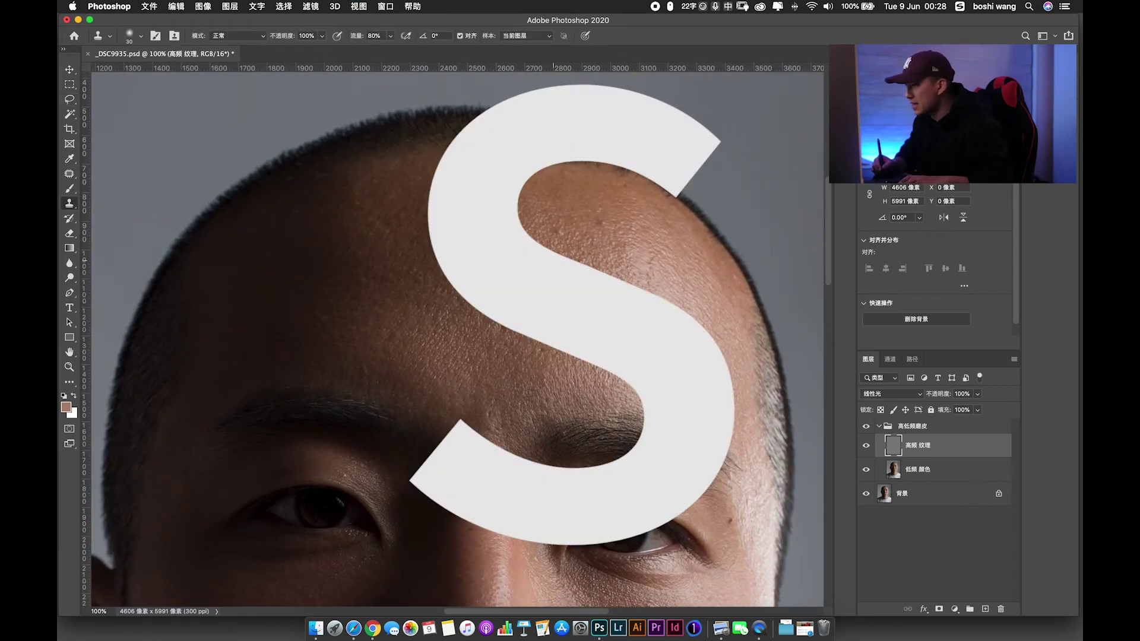
right_click(69, 204)
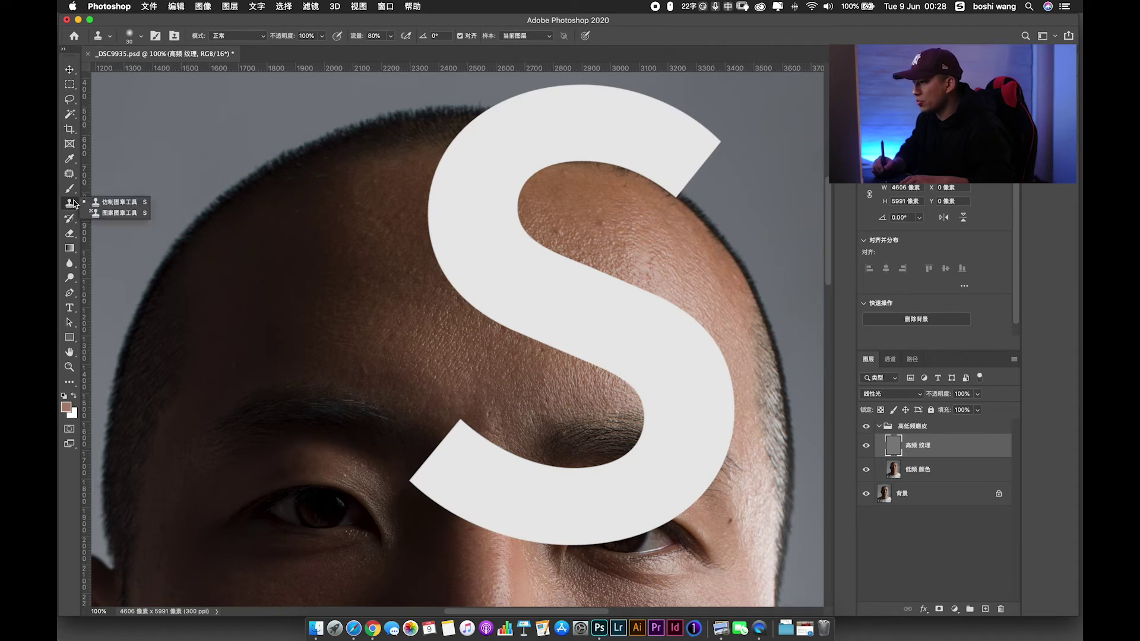
click(121, 203)
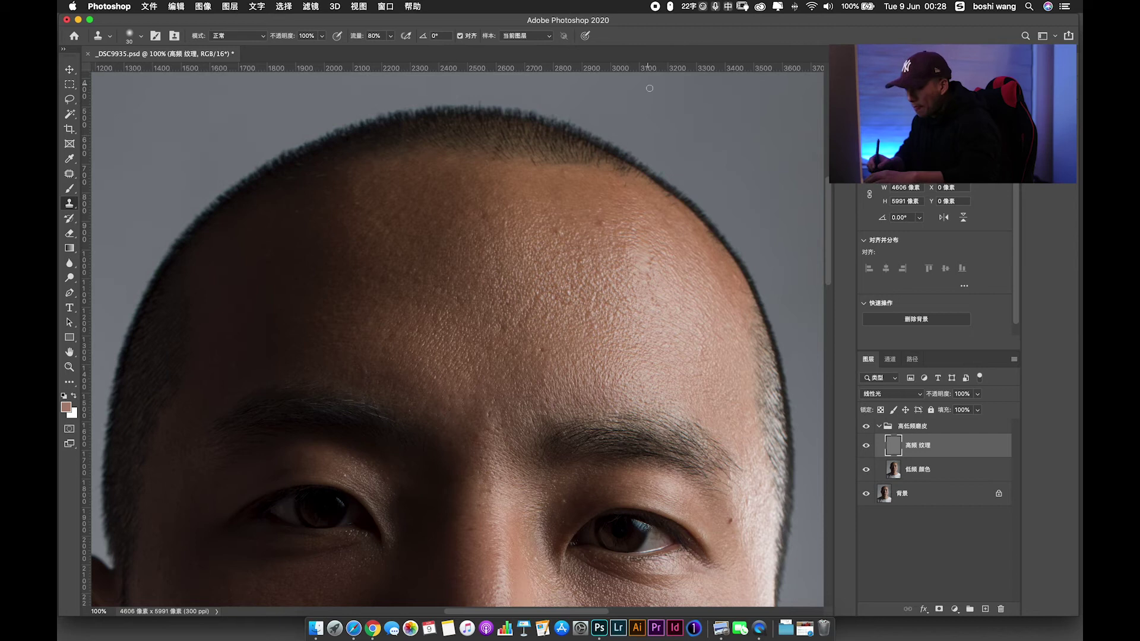
key(bracketright)
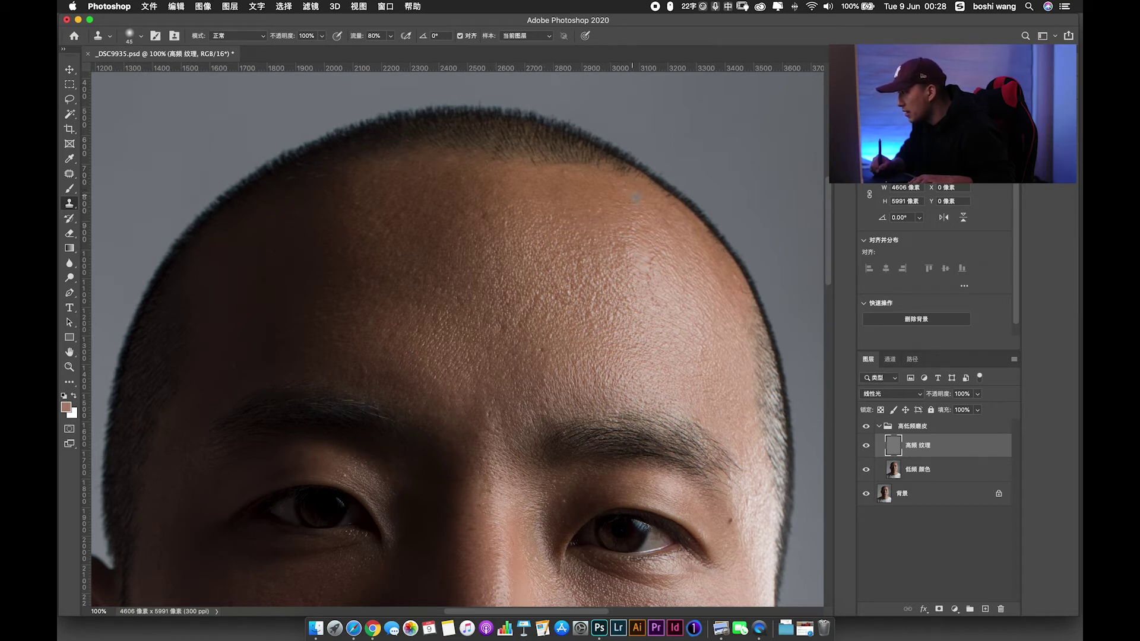
Pan around the forehead, hairline and eyebrows to inspect the skin at 100%.
drag(693, 257, 614, 262)
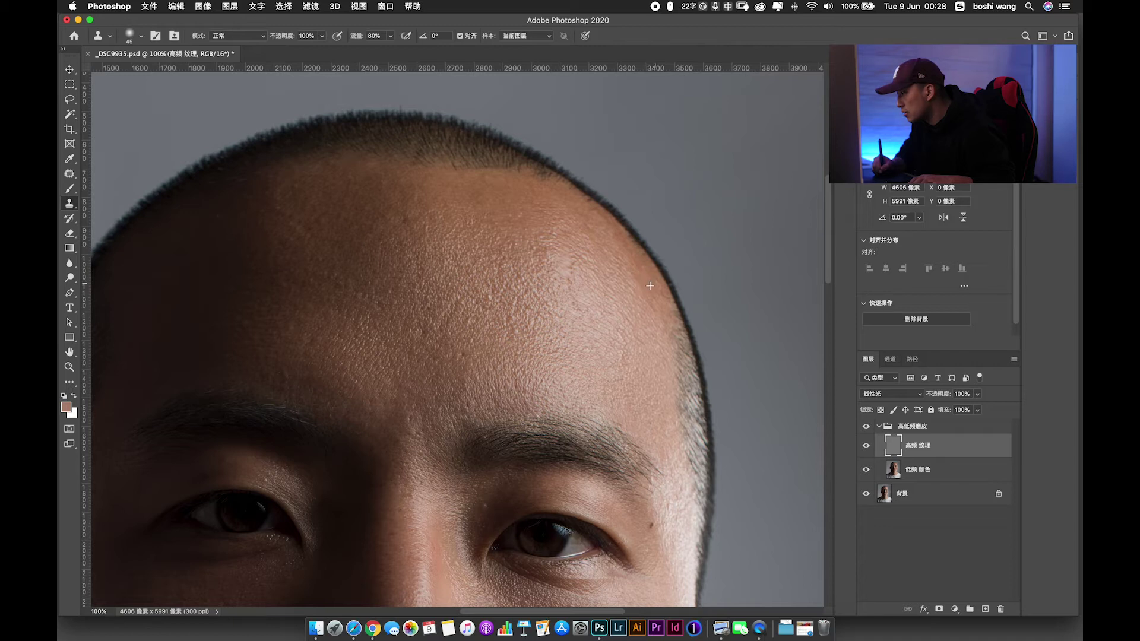
drag(586, 316, 631, 302)
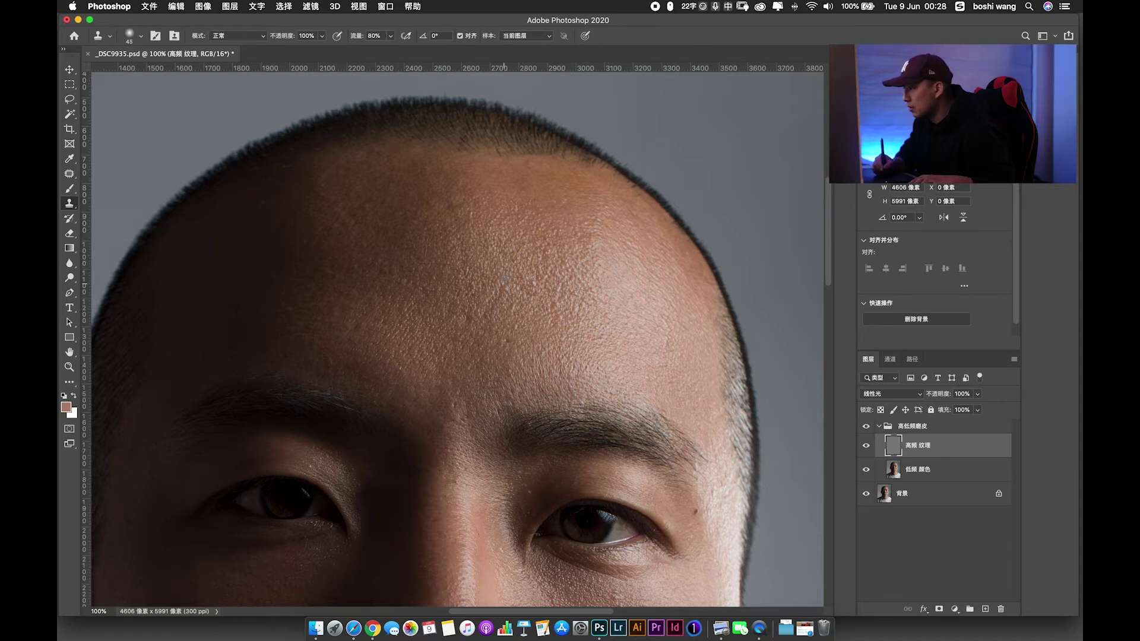
scroll(573, 298, left, 5)
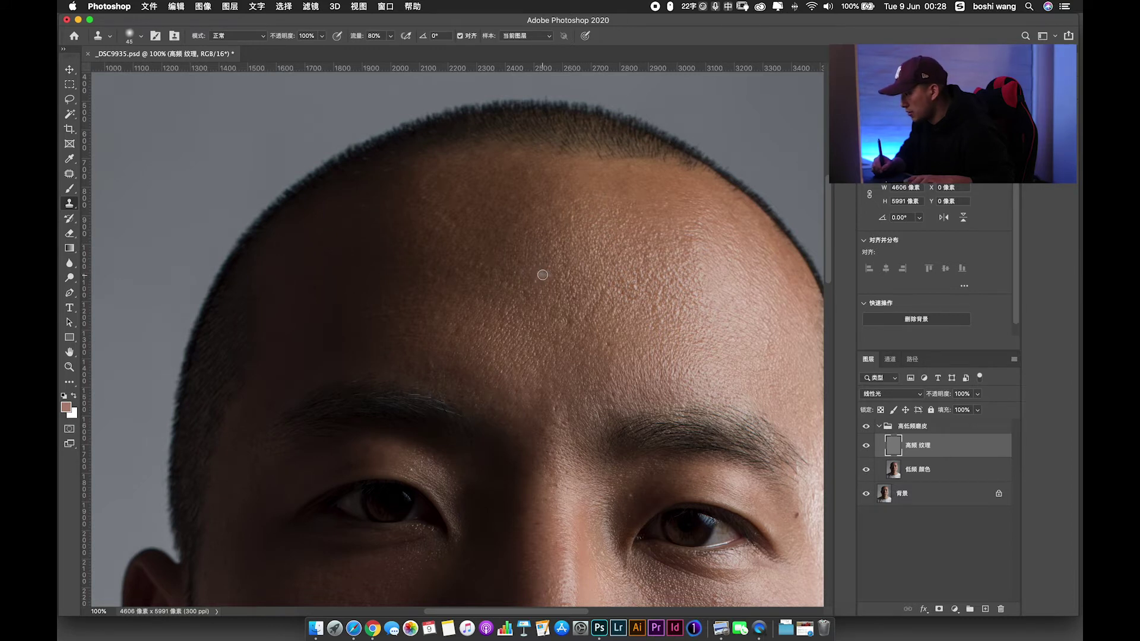
scroll(552, 285, right, 2)
scroll(552, 285, down, 1)
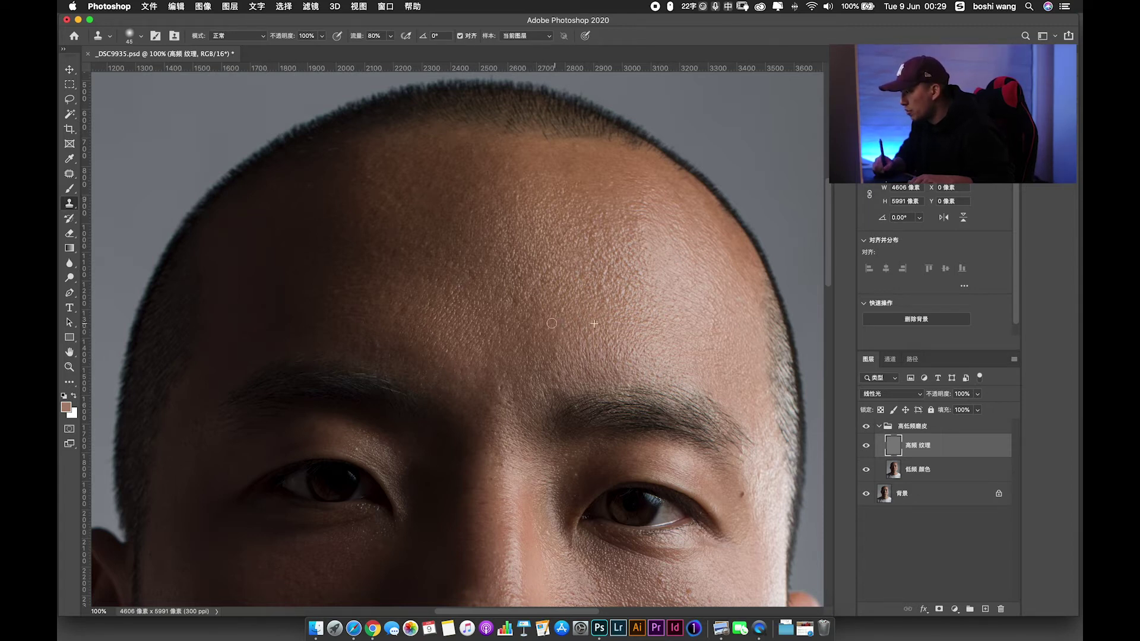
drag(523, 280, 489, 321)
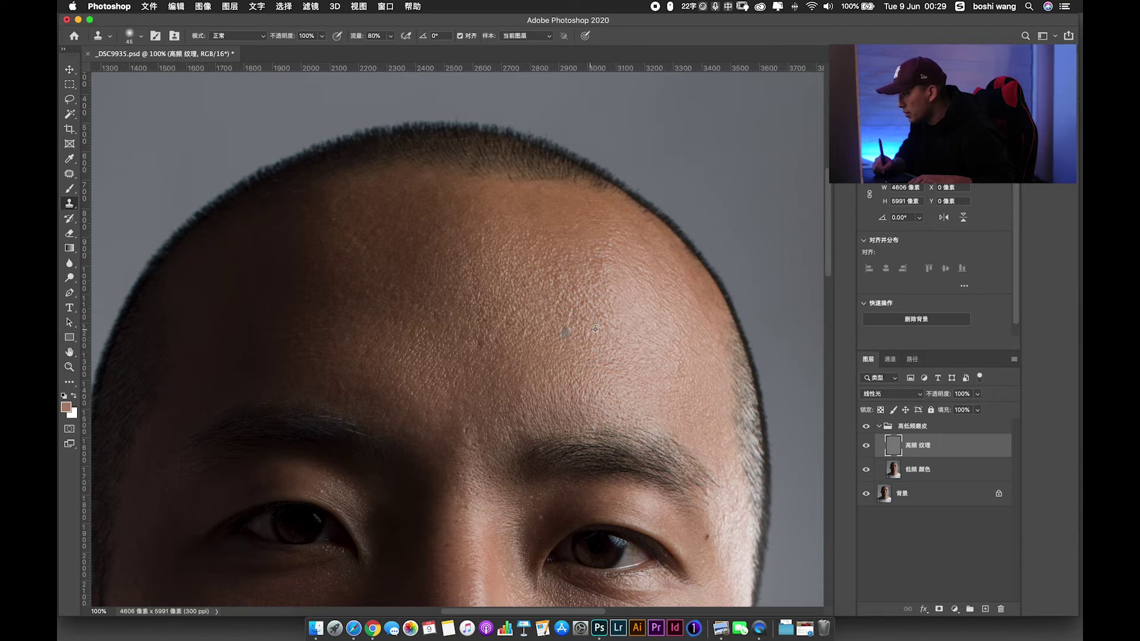
drag(492, 340, 577, 403)
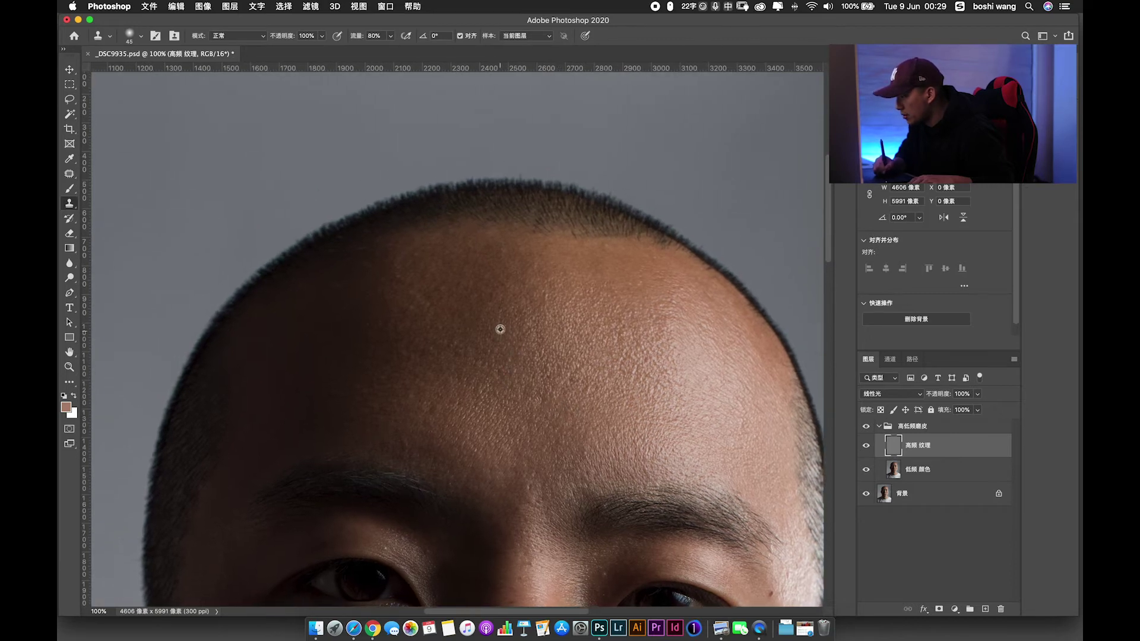
mouse_move(508, 370)
mouse_down()
mouse_move(470, 352)
mouse_move(524, 344)
mouse_up()
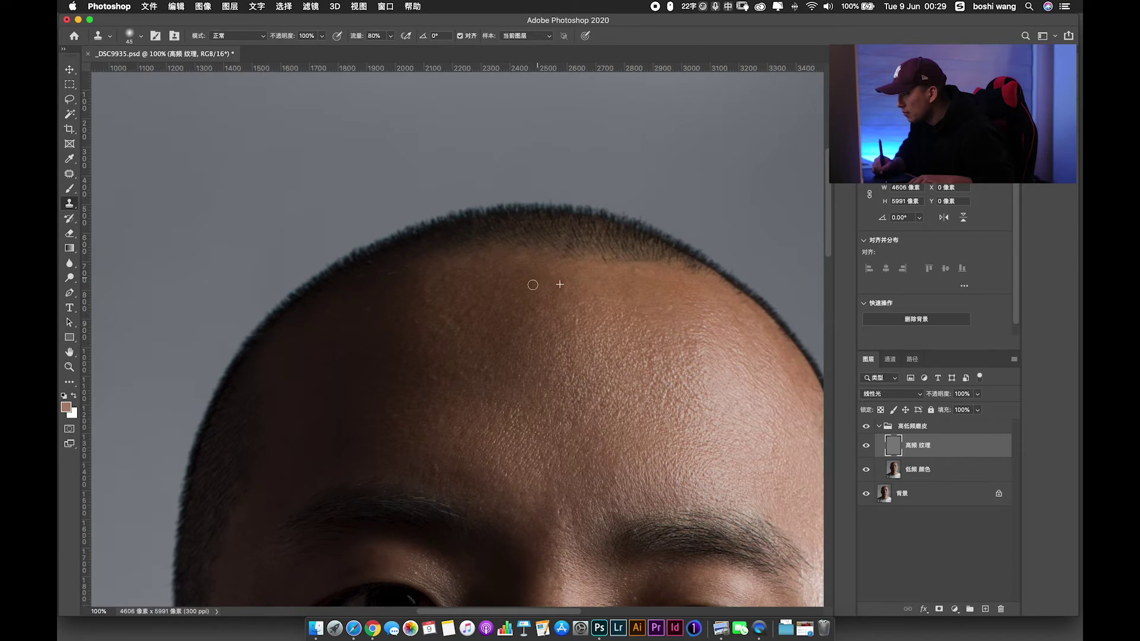
mouse_move(504, 316)
mouse_down()
mouse_move(553, 344)
mouse_move(590, 302)
mouse_up()
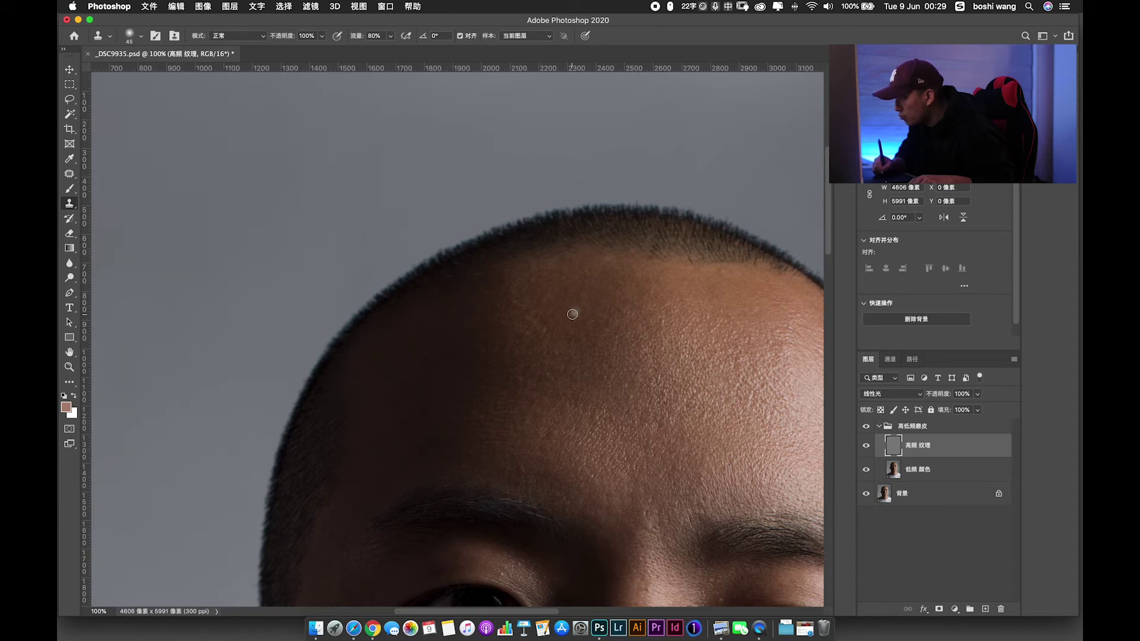
scroll(590, 327, down, 5)
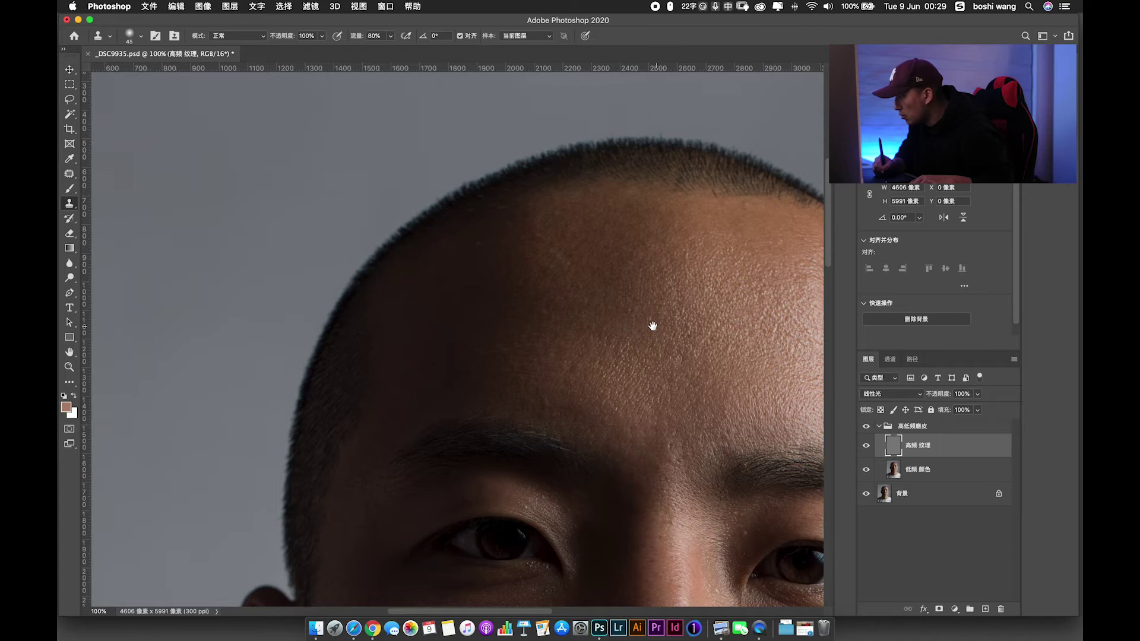
scroll(653, 326, right, 4)
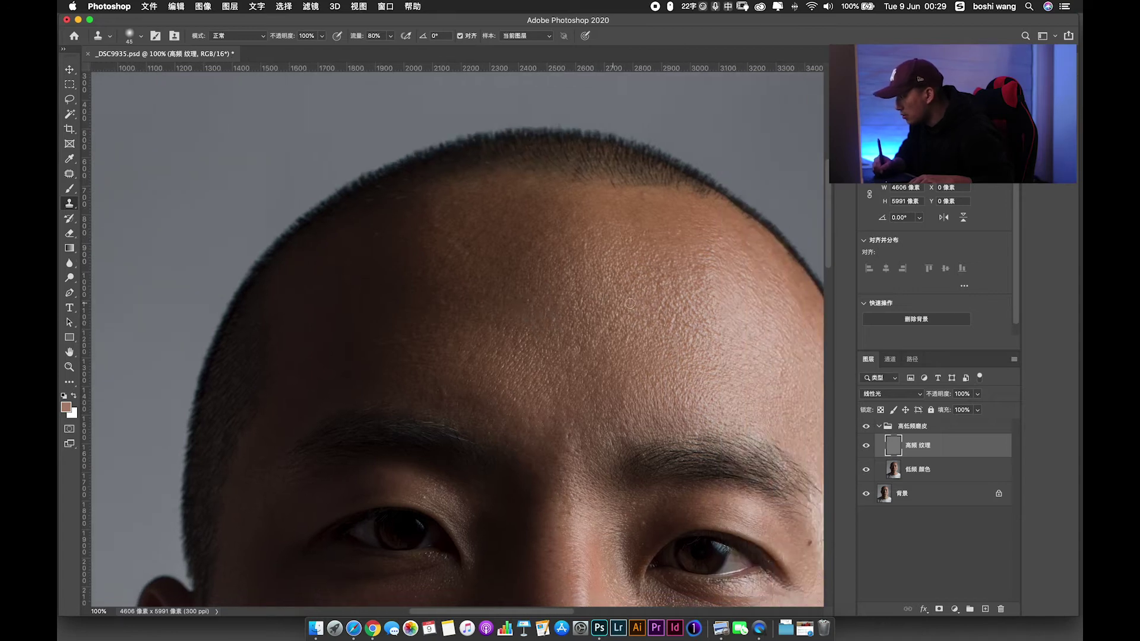
mouse_move(504, 326)
mouse_down()
mouse_move(486, 247)
mouse_move(441, 265)
mouse_move(536, 285)
mouse_up()
Magnify the forehead near the hairline to 200%.
key(super+1)
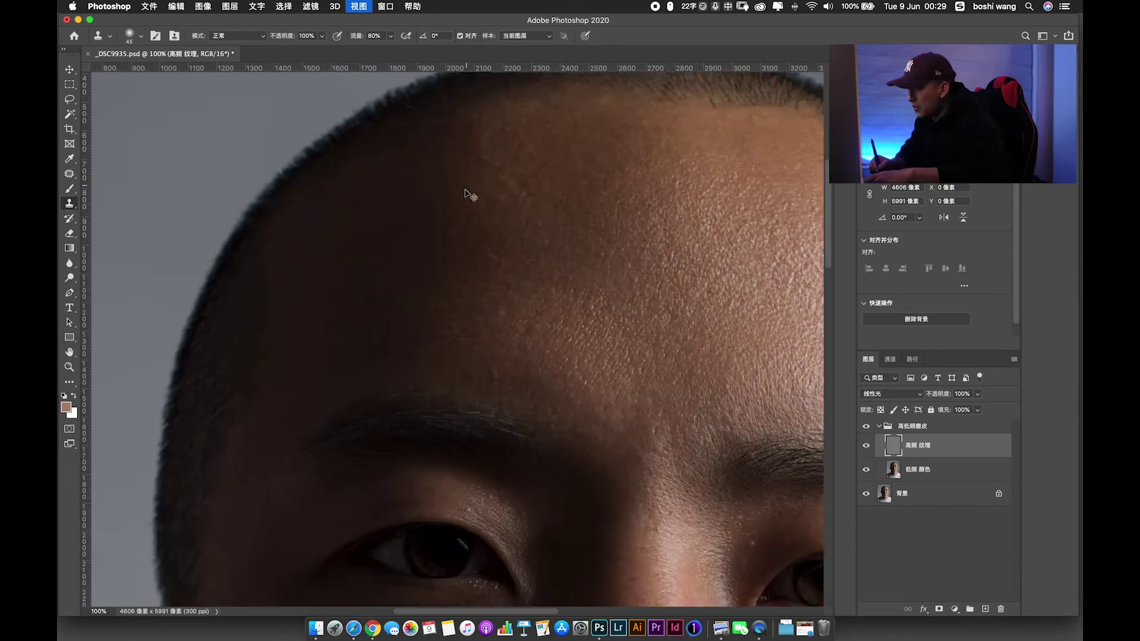
key(super+equal)
scroll(573, 270, left, 5)
scroll(570, 305, up, 3)
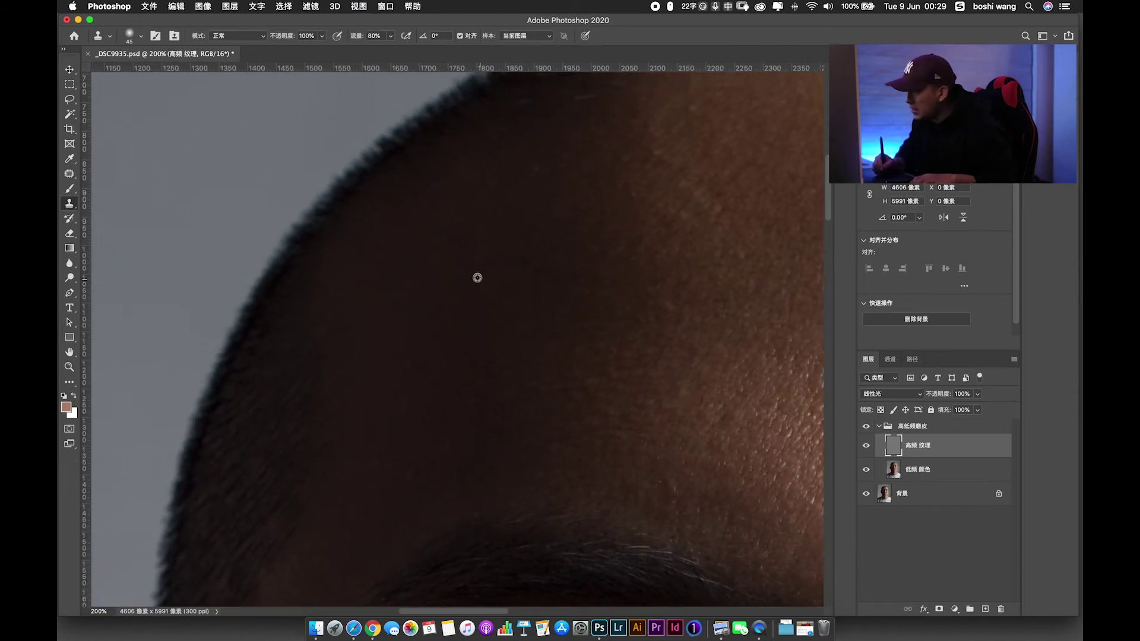
scroll(543, 254, up, 2)
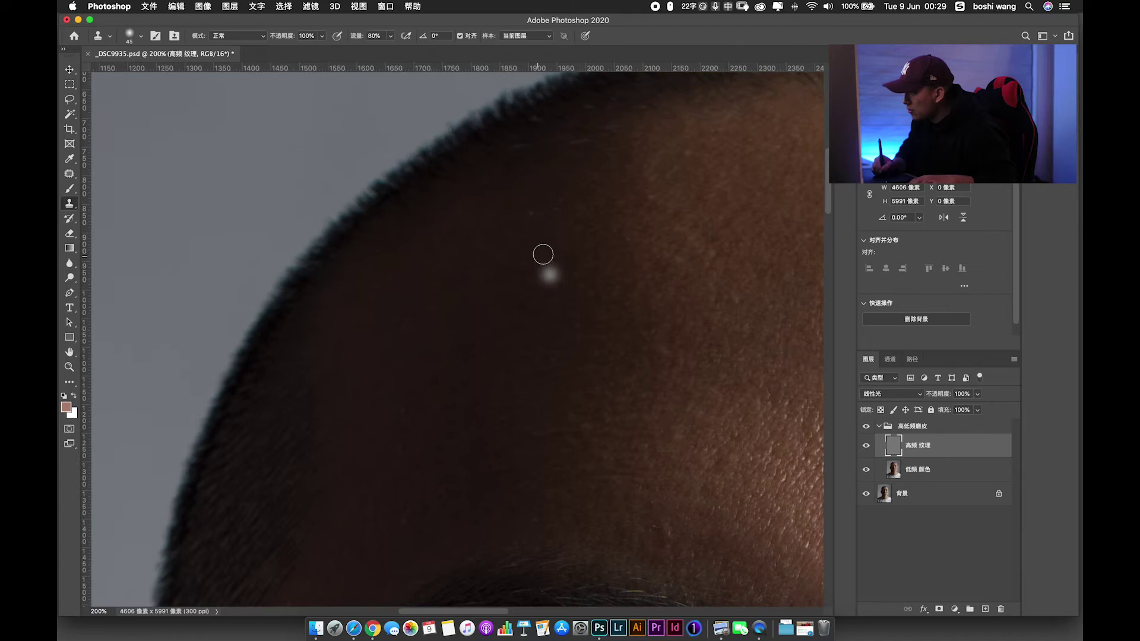
scroll(540, 244, down, 5)
scroll(540, 243, left, 3)
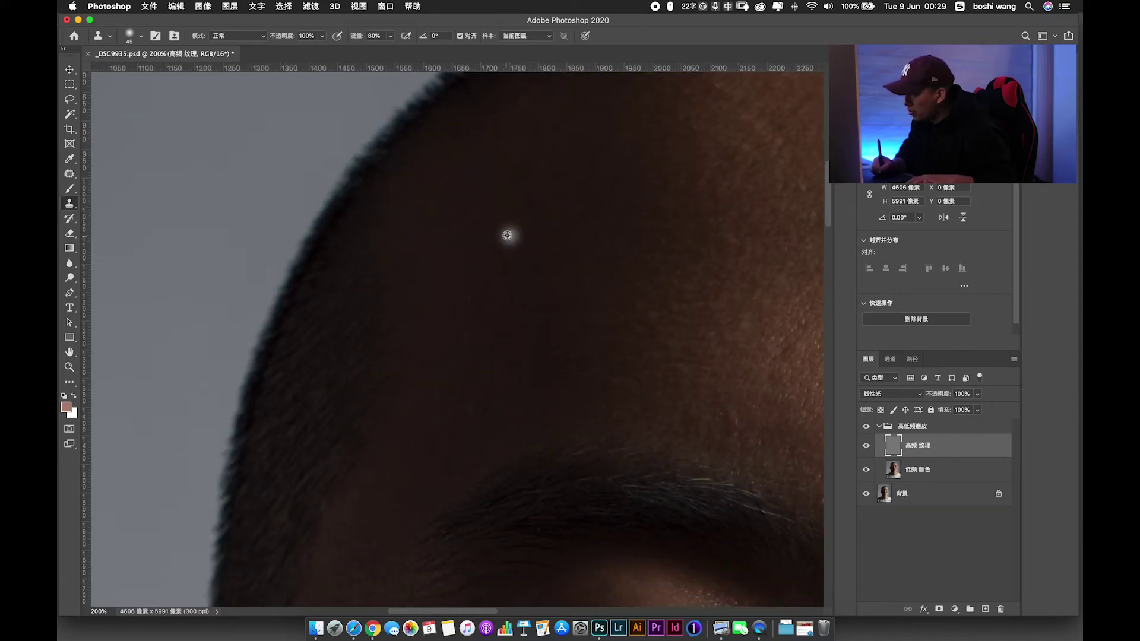
scroll(560, 267, down, 4)
Sample clean skin, clone it over the forehead blemish, and zoom back to 100%.
alt+click(543, 235)
mouse_move(488, 250)
mouse_down()
mouse_move(529, 209)
mouse_move(469, 222)
mouse_up()
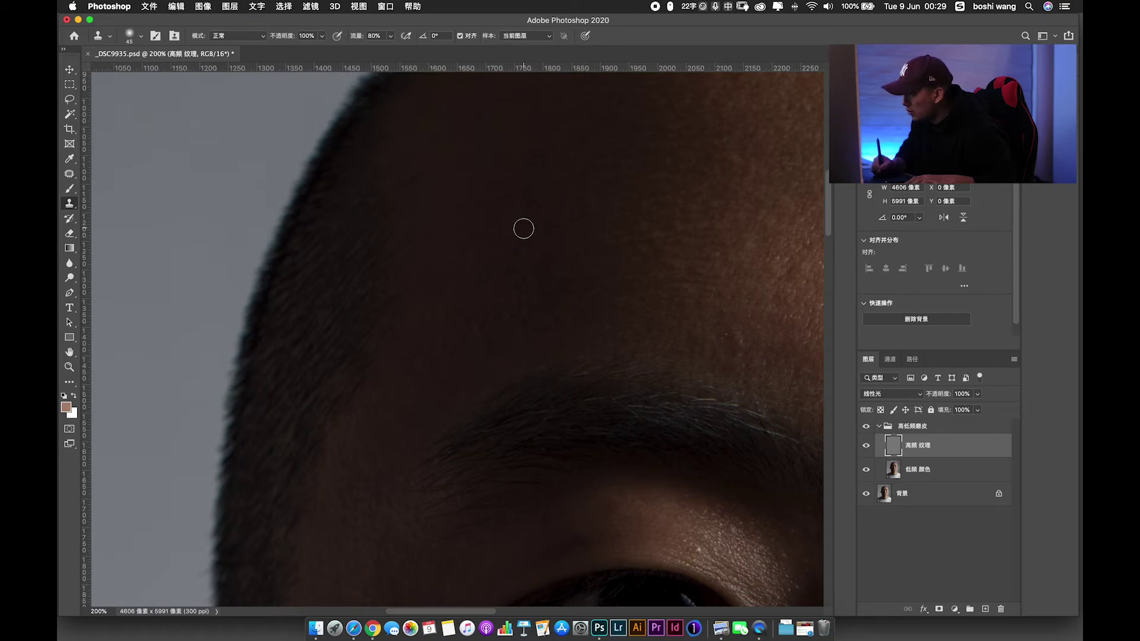
scroll(535, 288, down, 5)
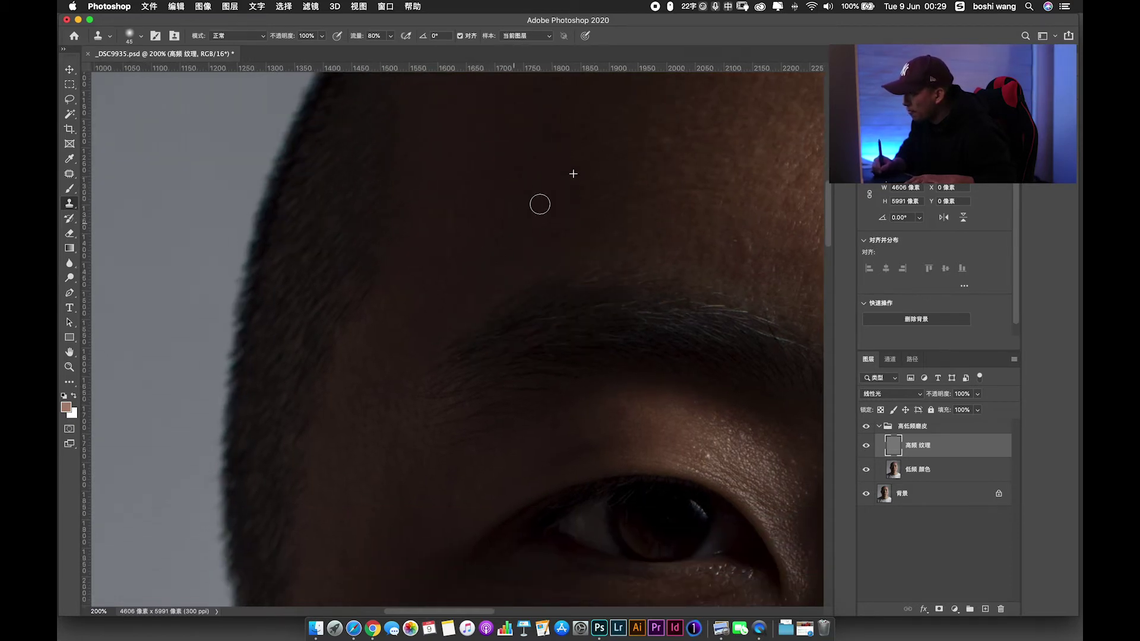
scroll(500, 238, down, 9)
scroll(500, 239, right, 5)
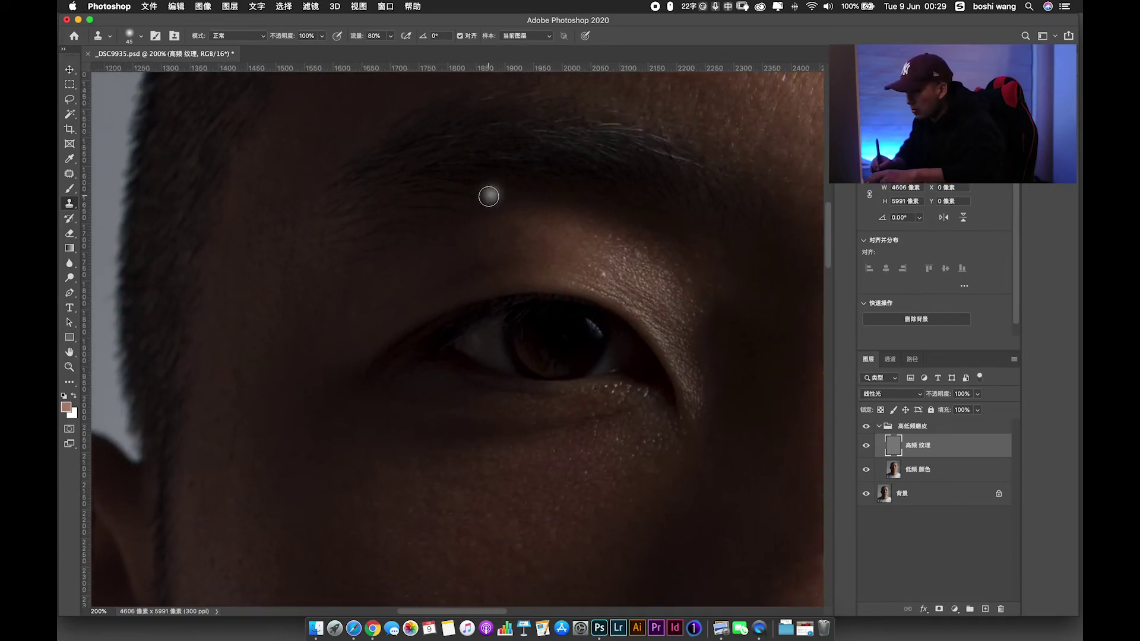
key(super+minus)
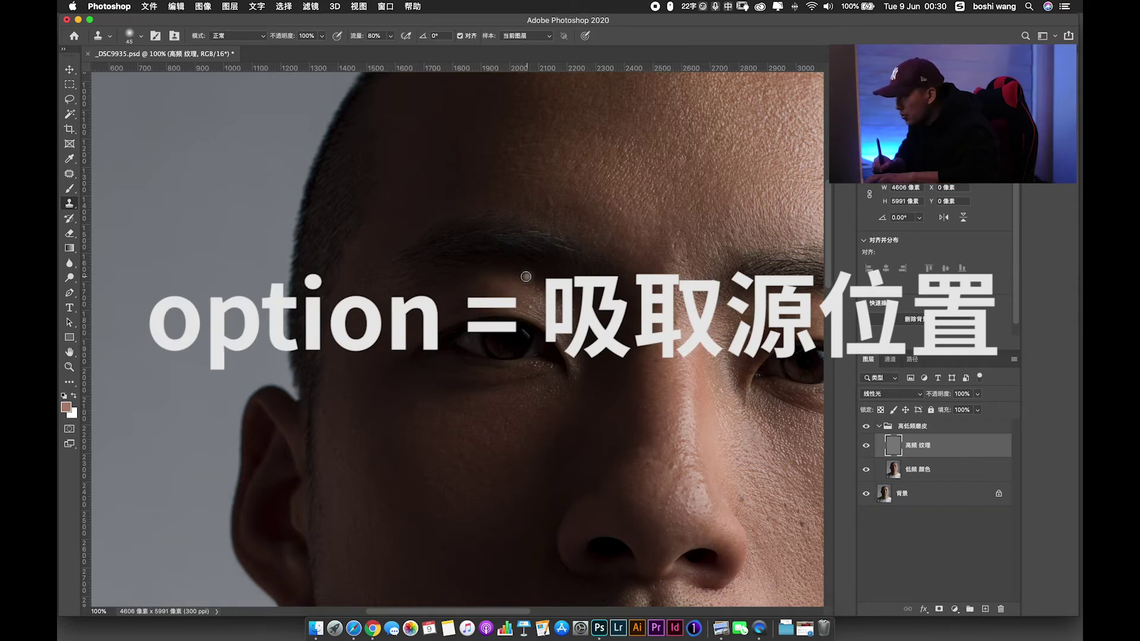
Shrink the brush, zoom to 200% on the cheek, and clone clean texture over a small patch.
key(bracketleft)
drag(512, 286, 496, 293)
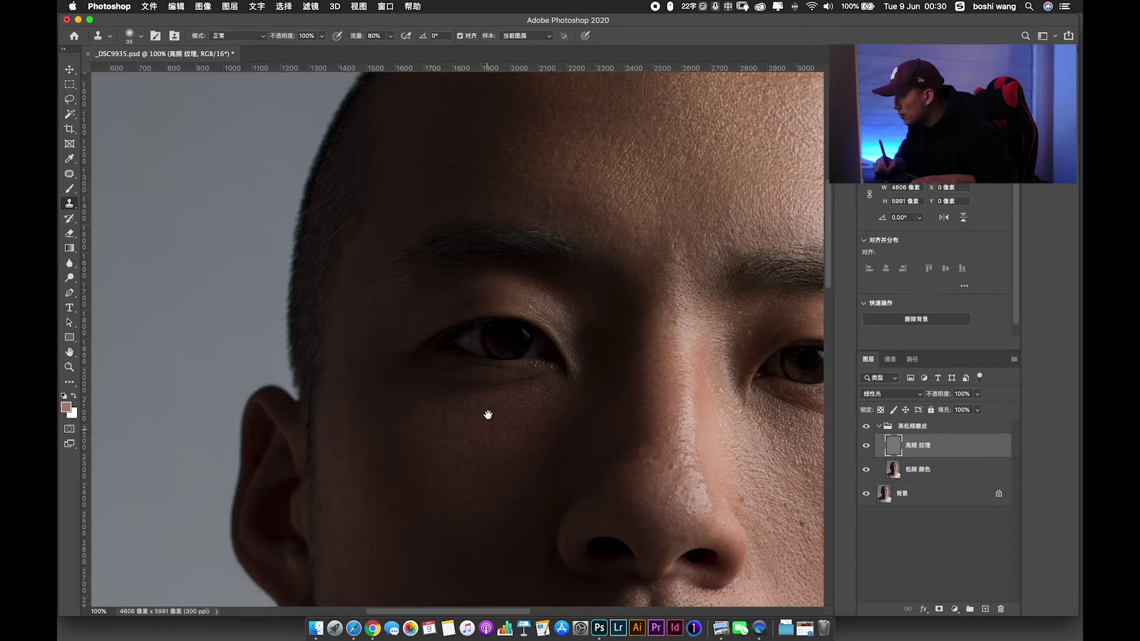
drag(488, 415, 504, 251)
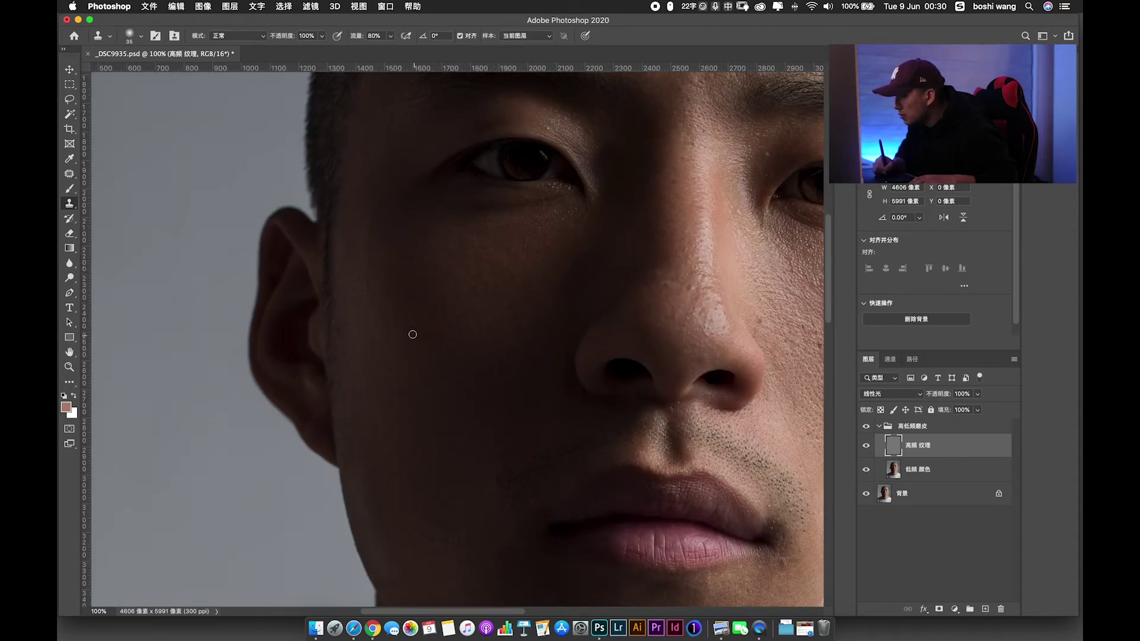
drag(437, 339, 445, 236)
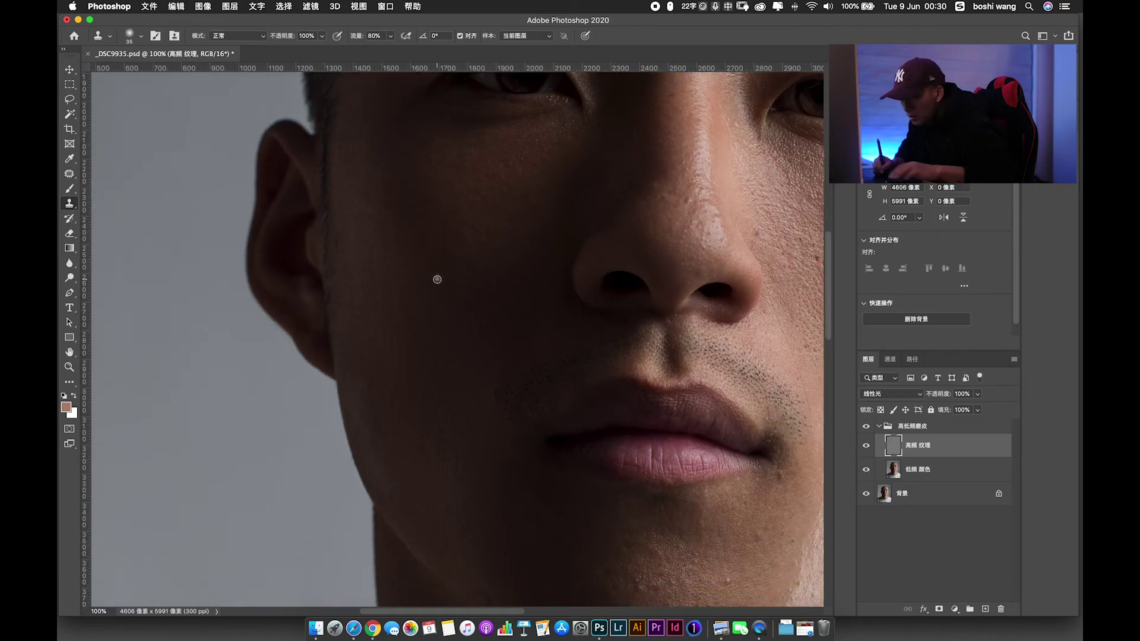
key(super+equal)
drag(522, 283, 488, 325)
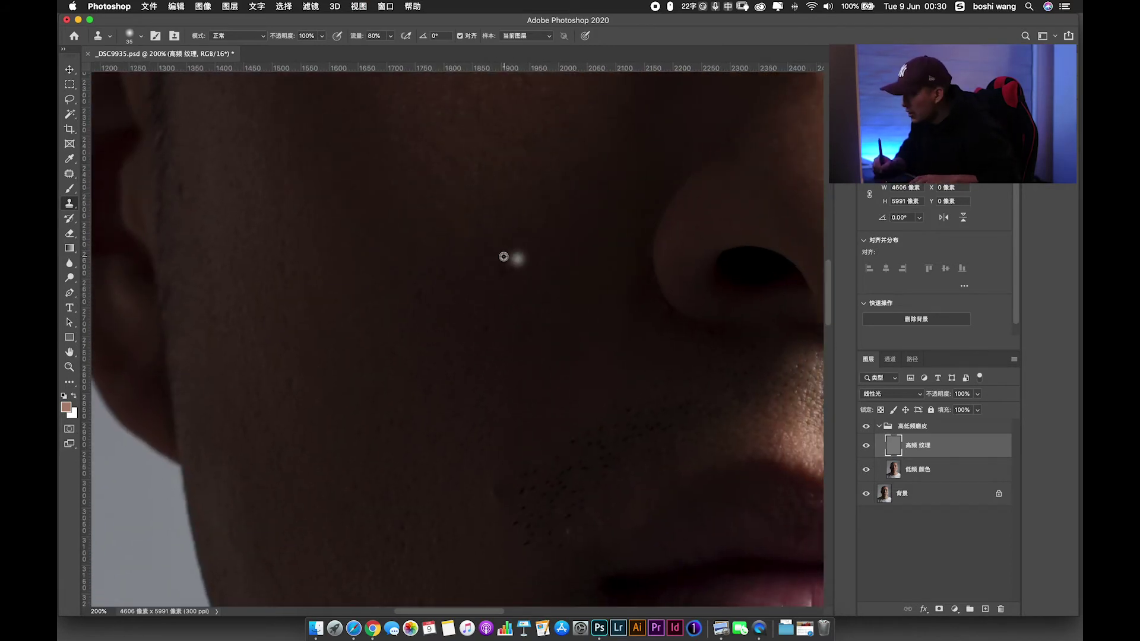
alt+click(499, 235)
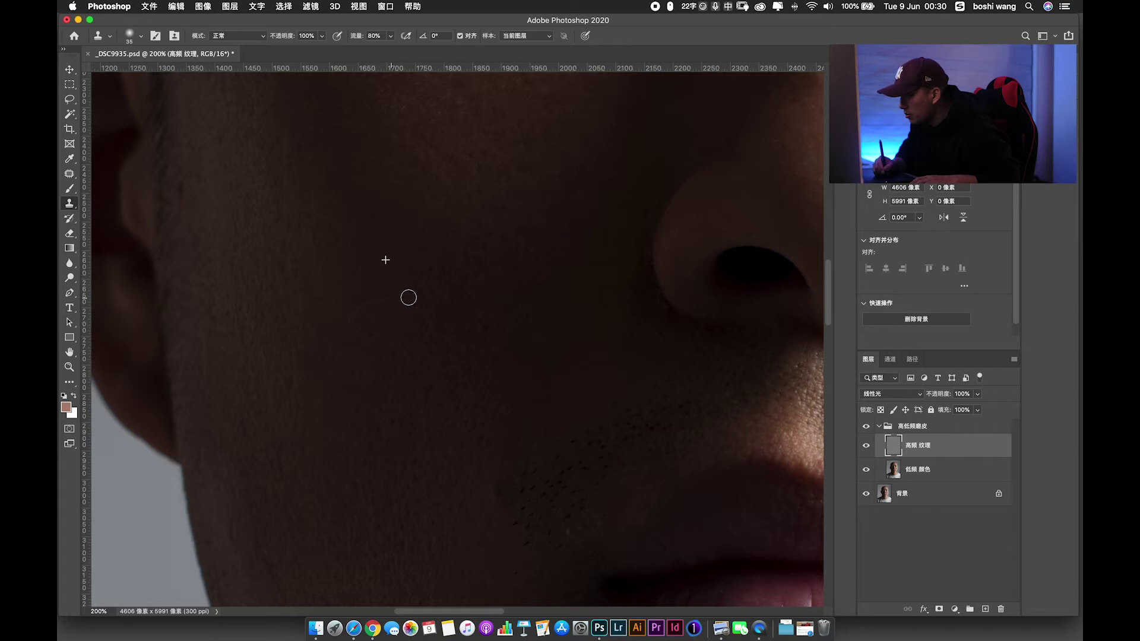
drag(377, 326, 406, 332)
Resample clean skin near the ear and clone it down over the cheek blemishes.
drag(345, 228, 454, 308)
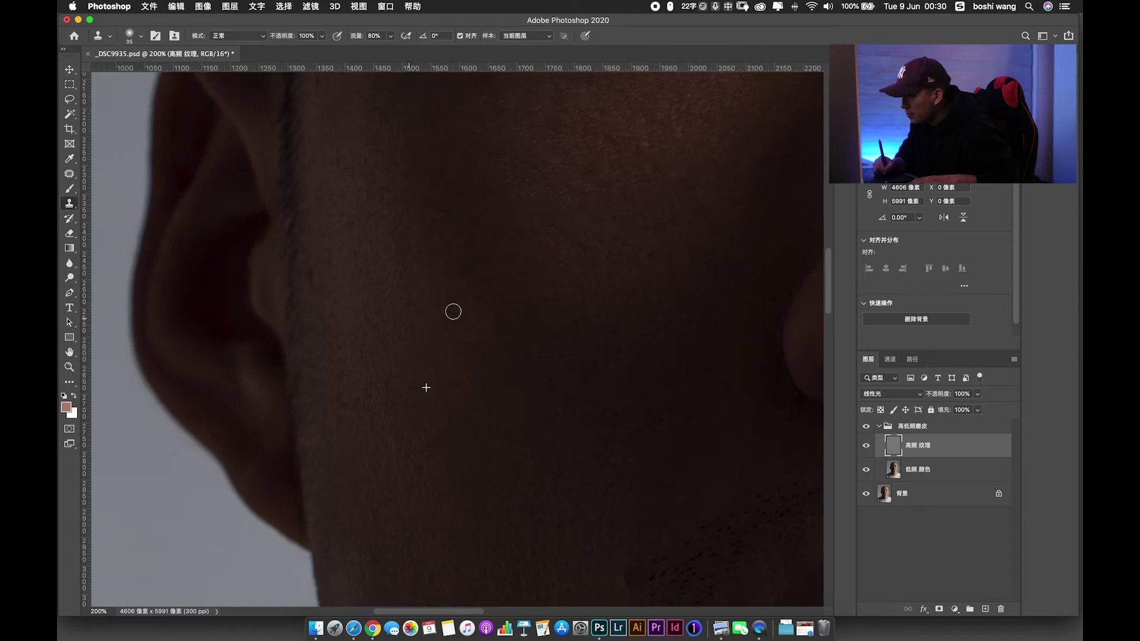
alt+click(401, 280)
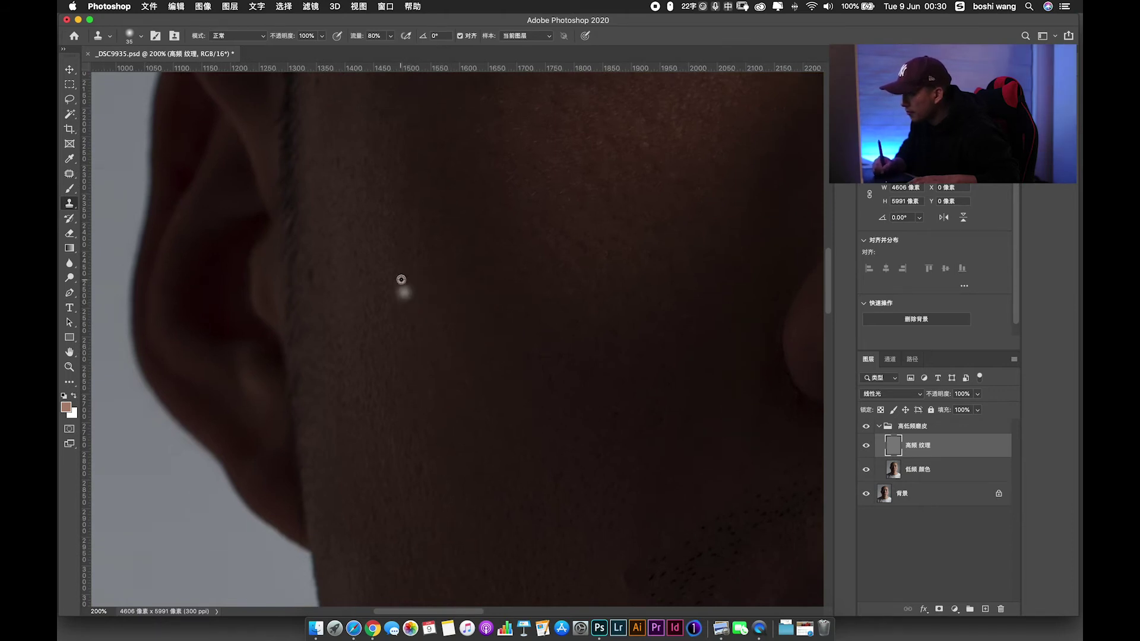
drag(504, 275, 499, 358)
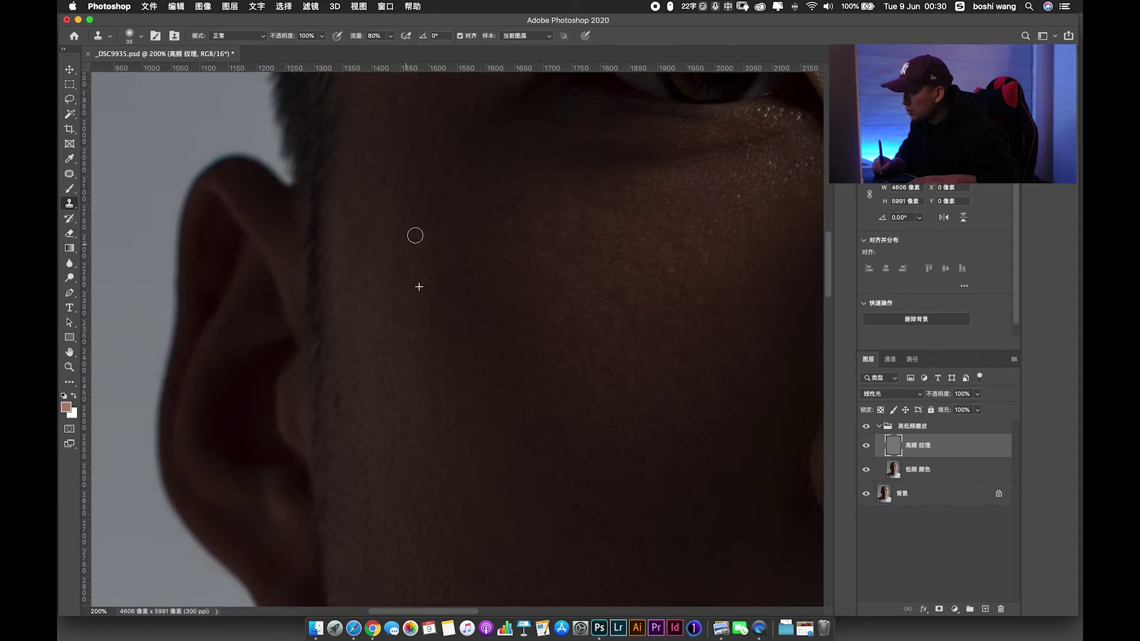
drag(481, 273, 488, 335)
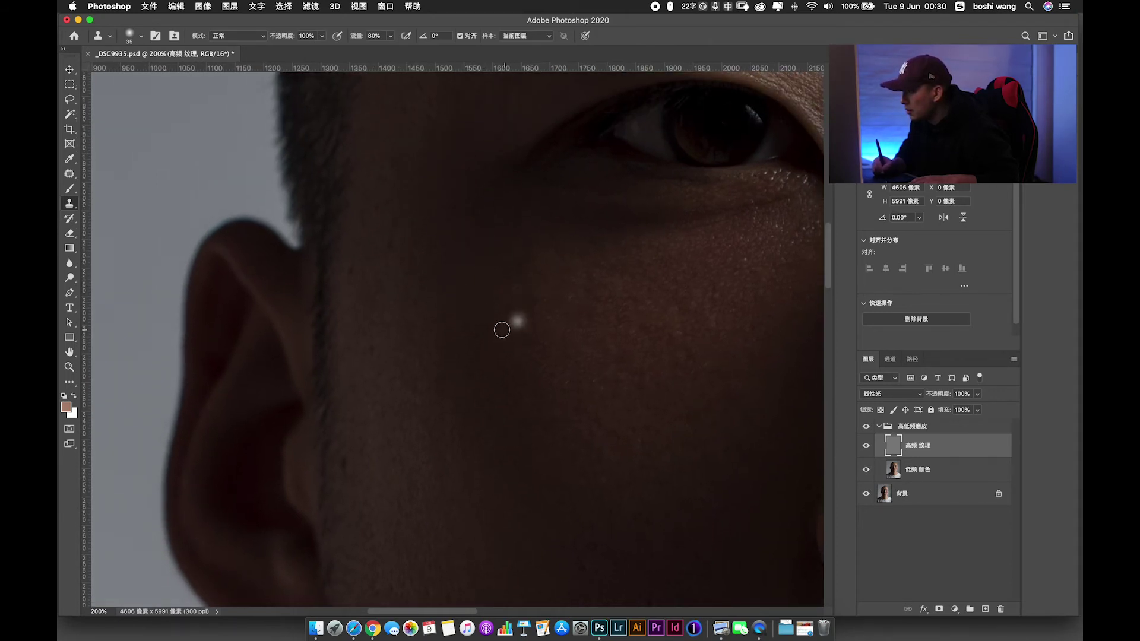
drag(522, 265, 529, 307)
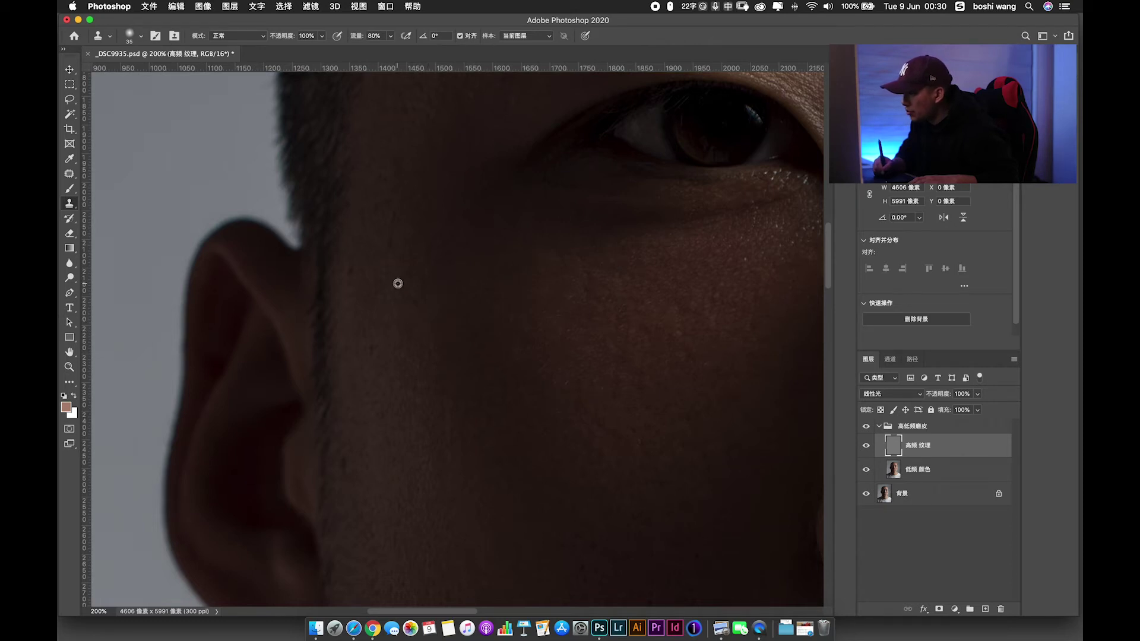
drag(392, 236, 415, 279)
Move across the cheek and sample a new clone source there.
scroll(435, 338, down, 5)
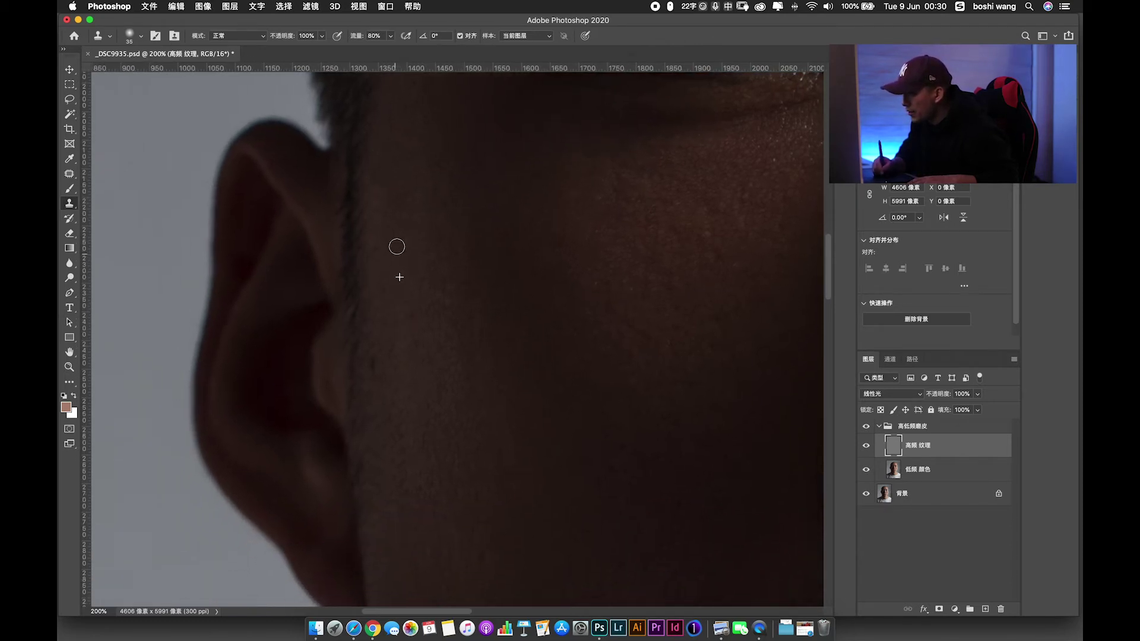
scroll(444, 306, down, 2)
scroll(416, 314, down, 2)
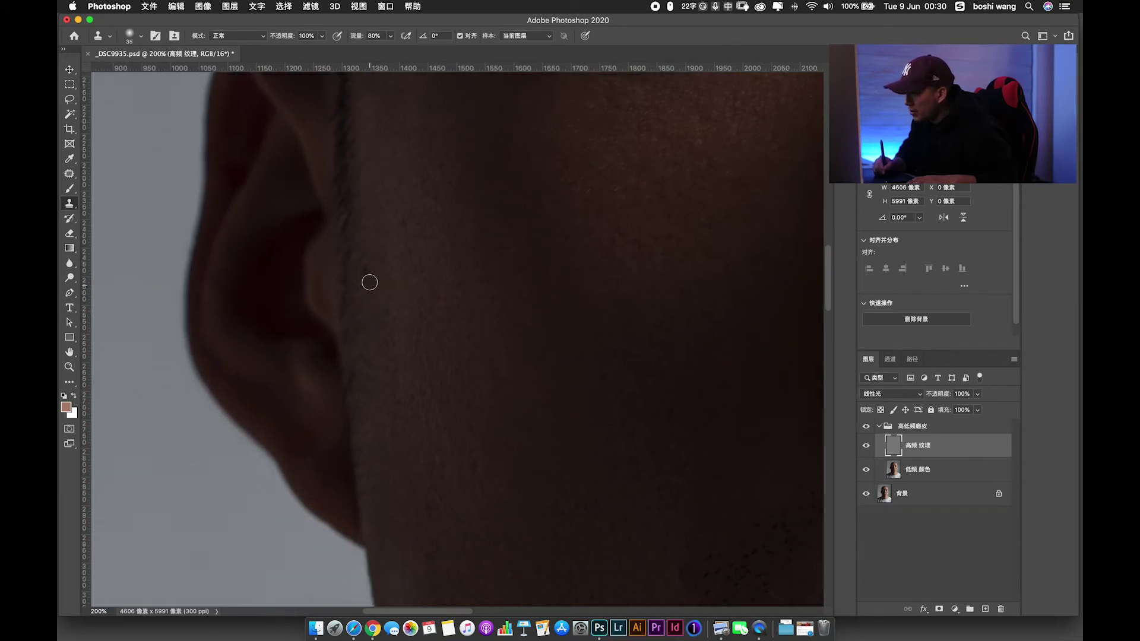
scroll(522, 309, down, 4)
scroll(522, 309, right, 3)
scroll(446, 213, right, 1)
scroll(339, 378, down, 3)
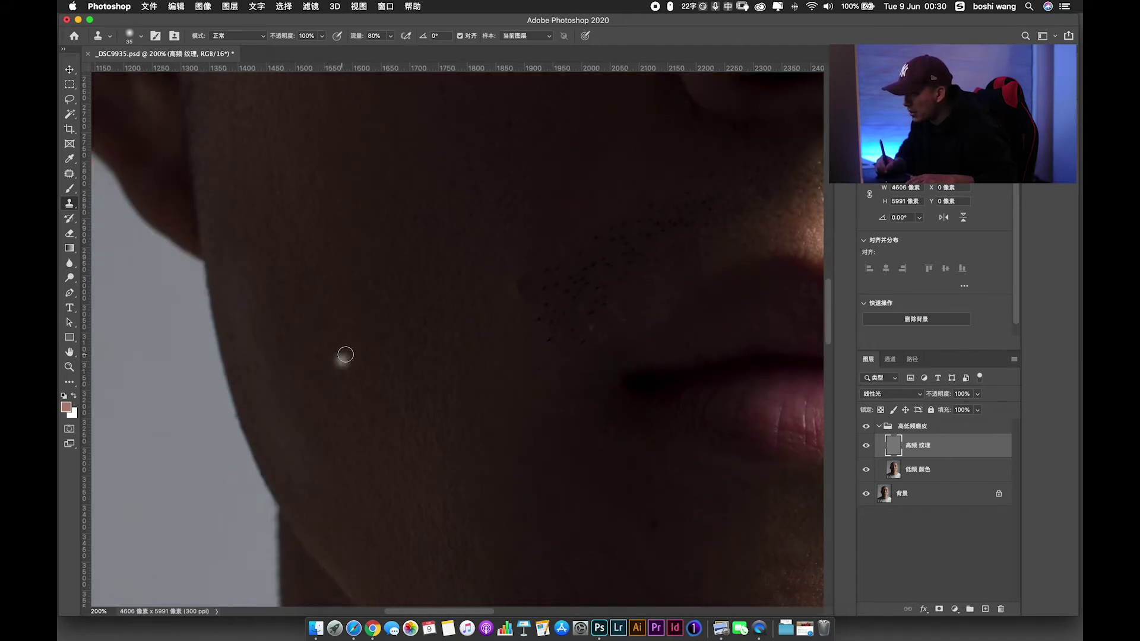
scroll(368, 380, down, 3)
scroll(369, 380, left, 1)
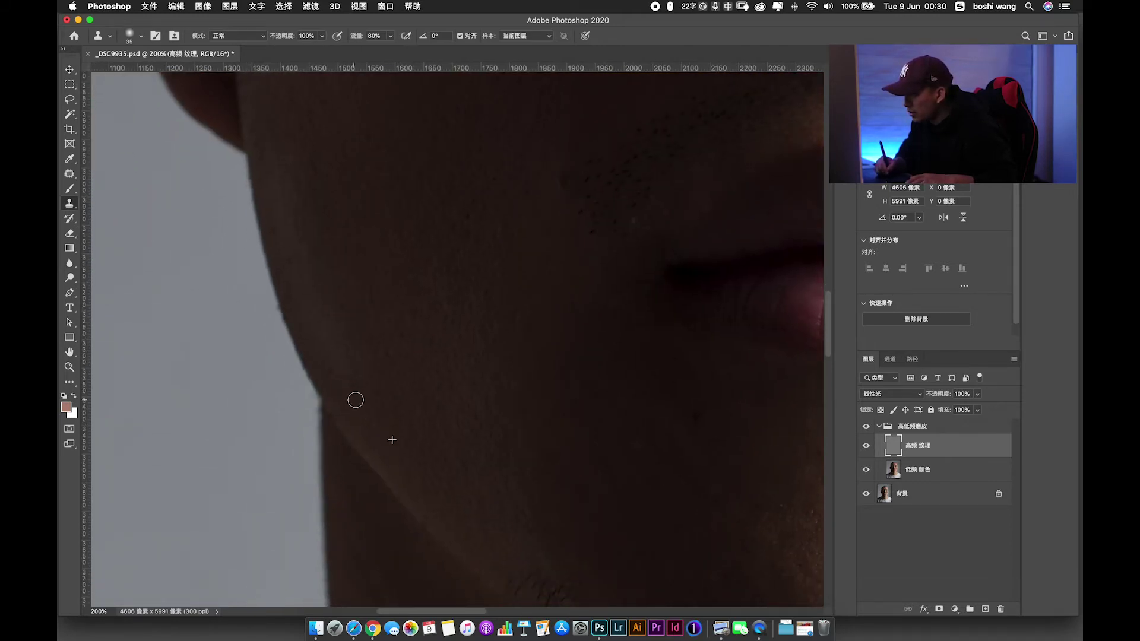
scroll(392, 439, up, 5)
scroll(410, 416, right, 3)
alt+click(438, 396)
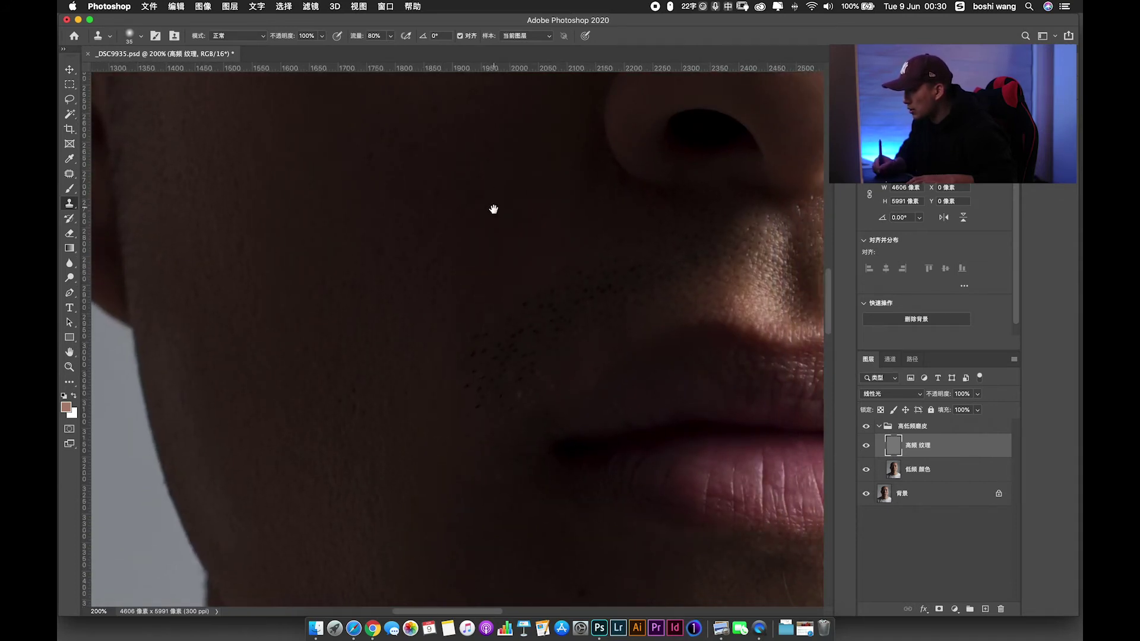
Clone texture over the cheek beside the nose, then stamp clean texture onto the nose bridge.
scroll(418, 408, up, 5)
scroll(418, 408, right, 4)
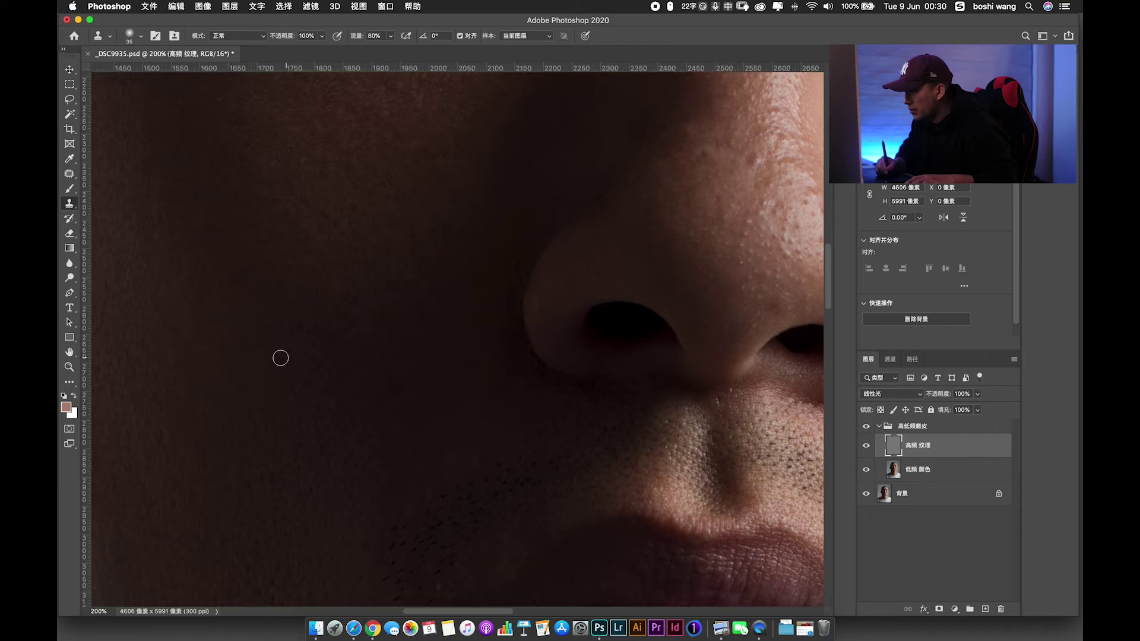
drag(334, 337, 324, 324)
scroll(324, 324, up, 4)
scroll(324, 324, right, 3)
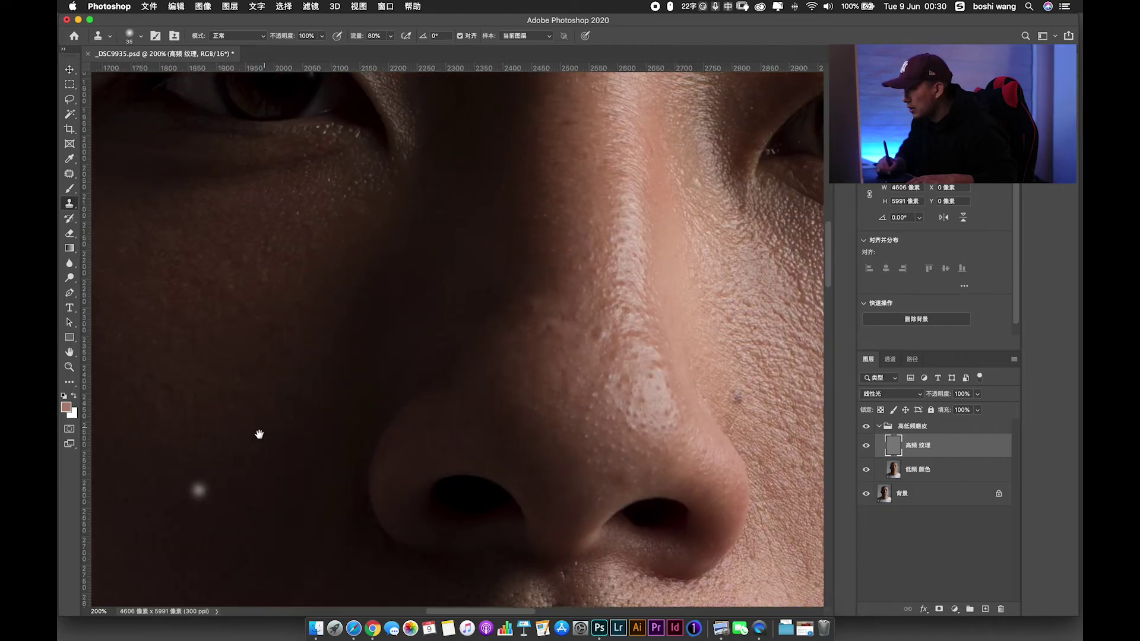
scroll(476, 295, up, 4)
scroll(405, 377, right, 3)
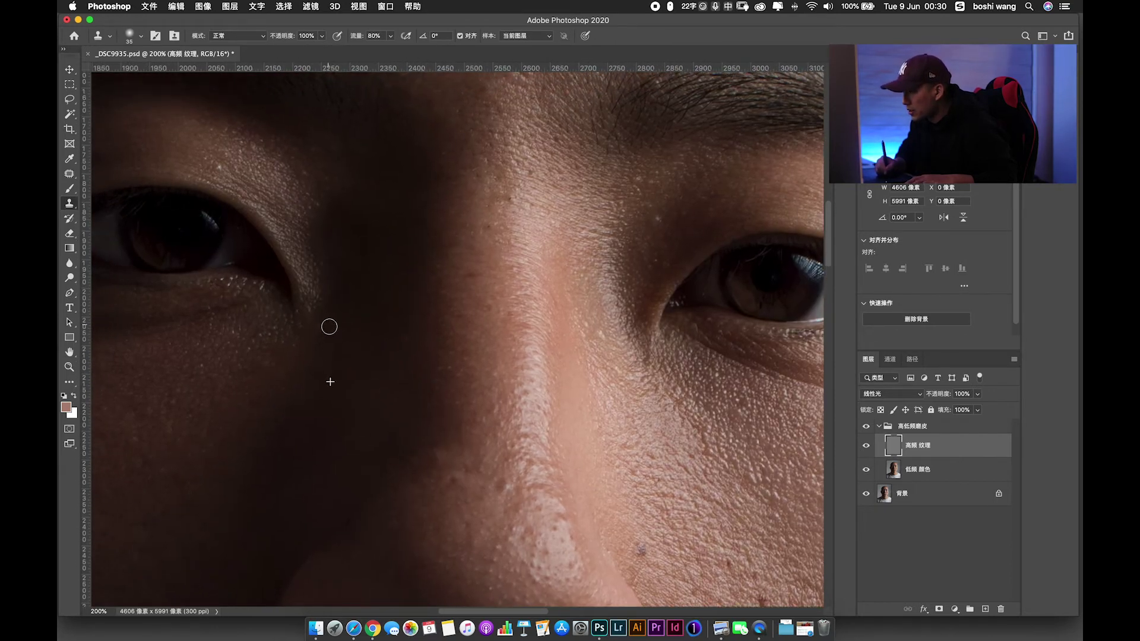
scroll(479, 313, up, 3)
scroll(448, 397, right, 1)
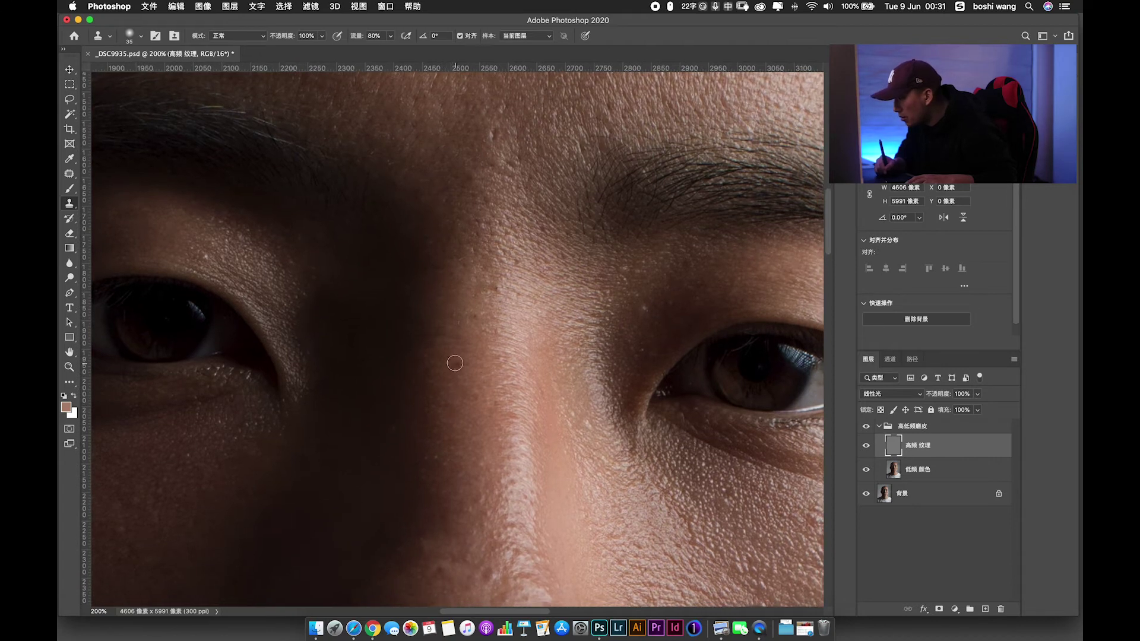
click(506, 283)
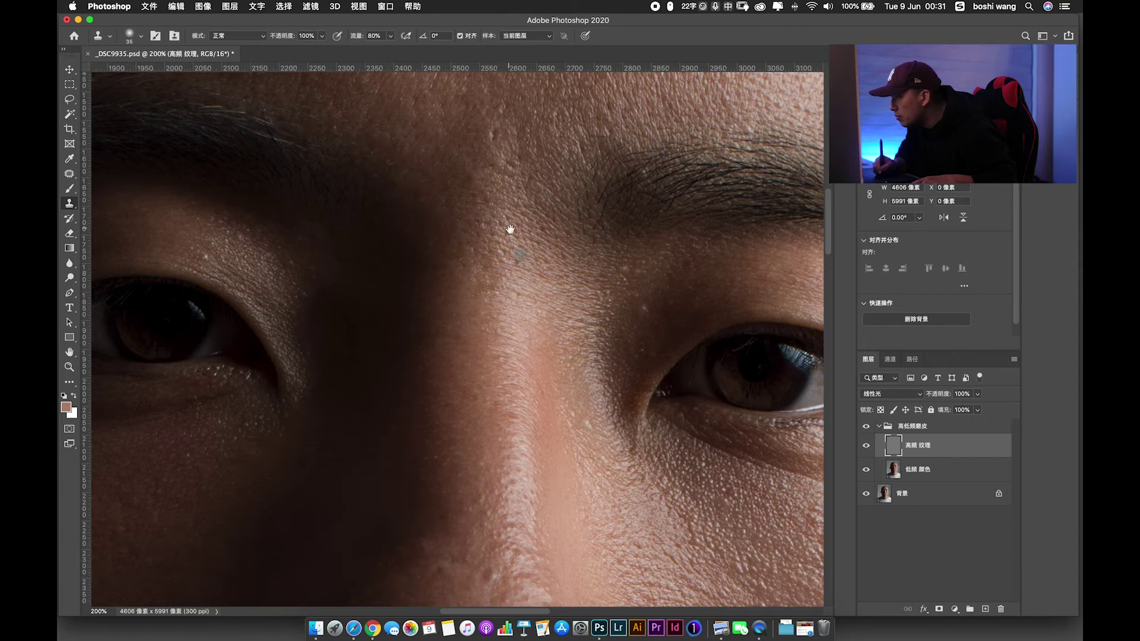
scroll(509, 230, up, 5)
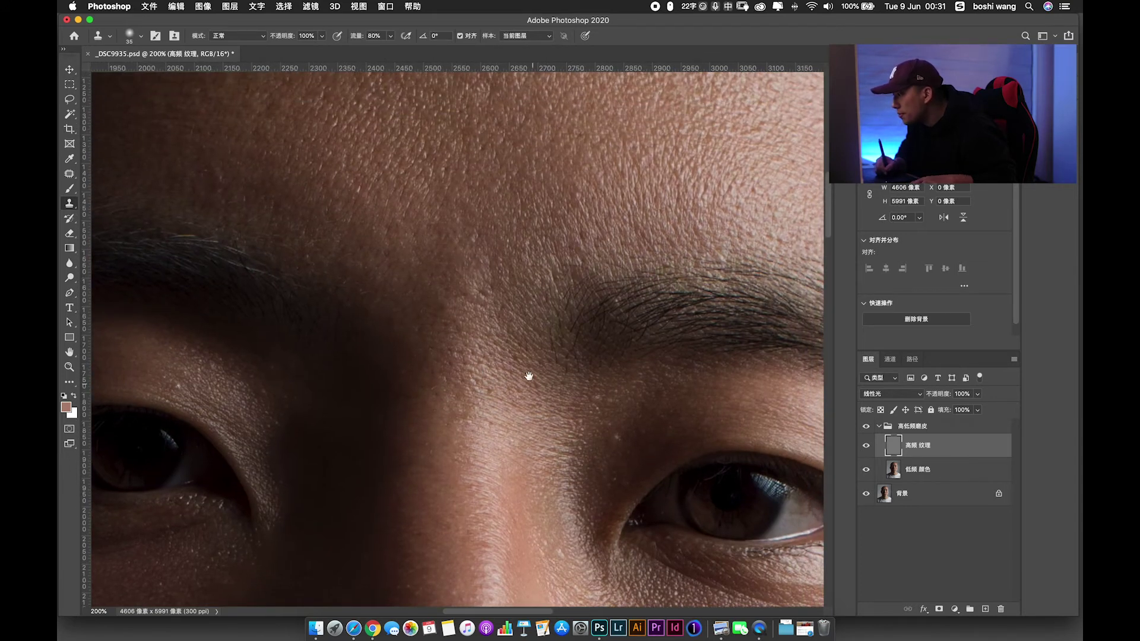
scroll(520, 253, down, 5)
scroll(519, 252, right, 4)
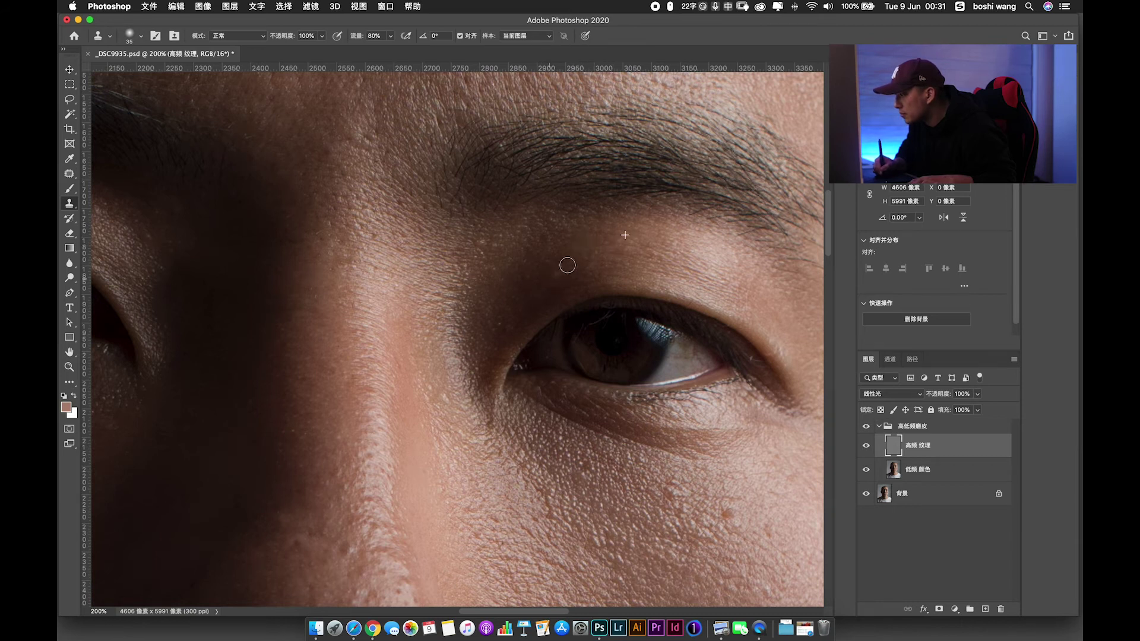
Pan from the right eye down across the nose and lower cheek to inspect the skin.
mouse_move(674, 266)
mouse_down()
mouse_move(447, 159)
mouse_move(452, 141)
mouse_up()
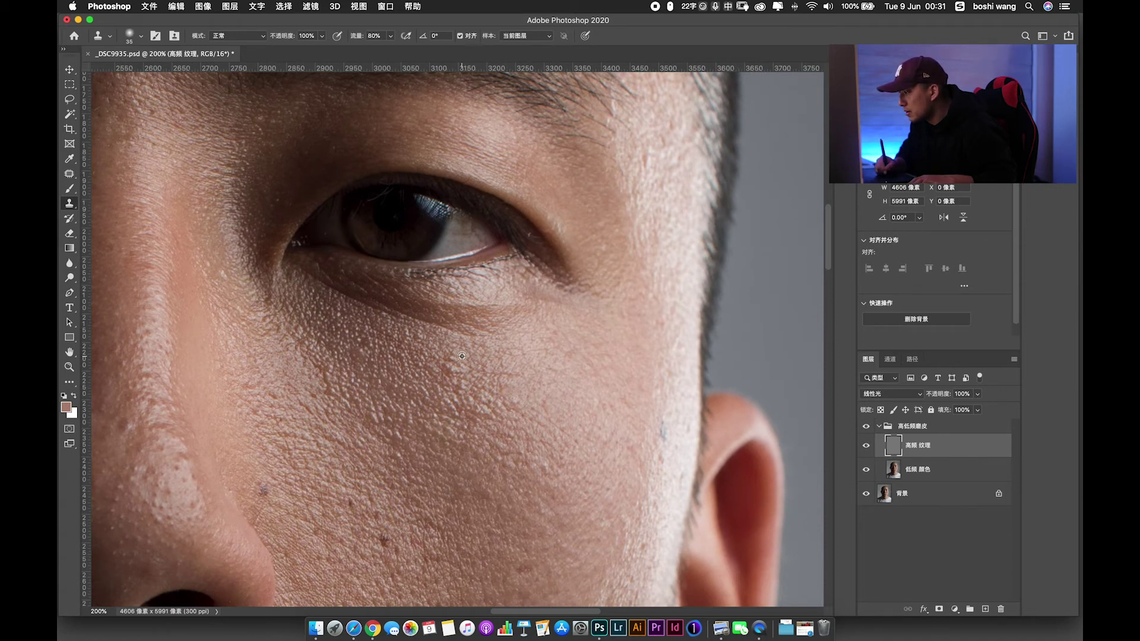
drag(529, 370, 636, 292)
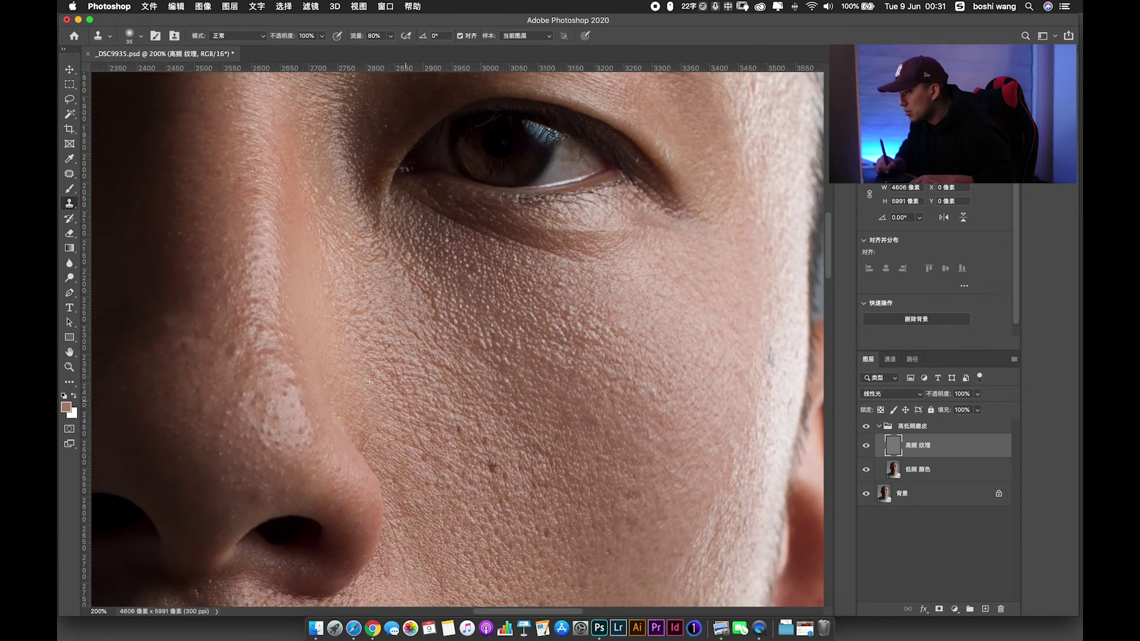
scroll(369, 382, down, 3)
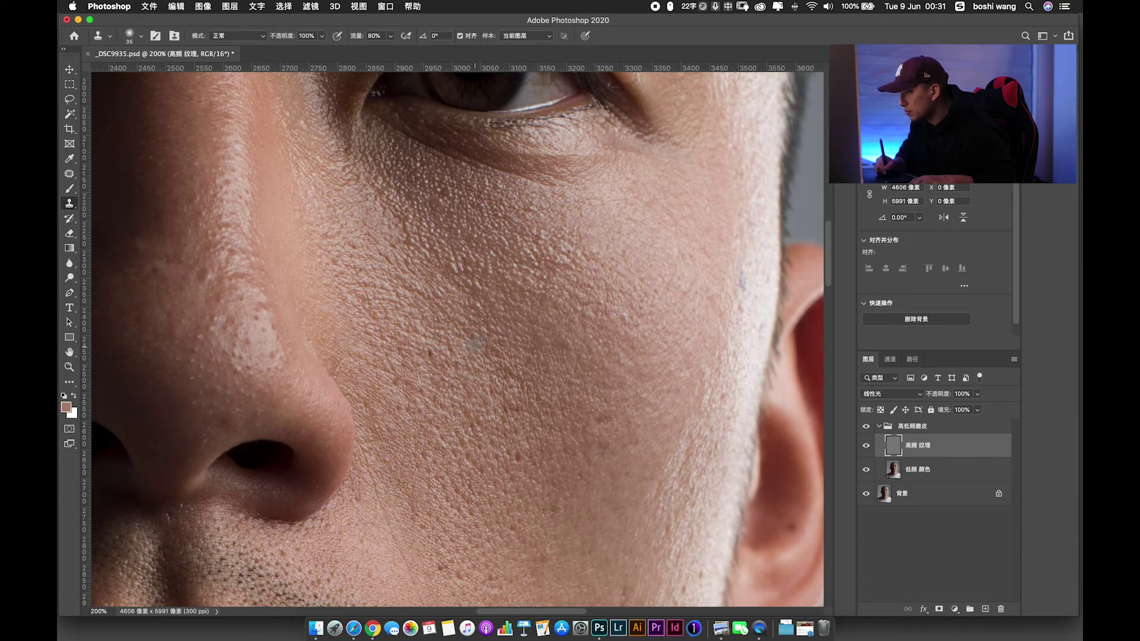
scroll(447, 333, down, 2)
scroll(428, 336, down, 2)
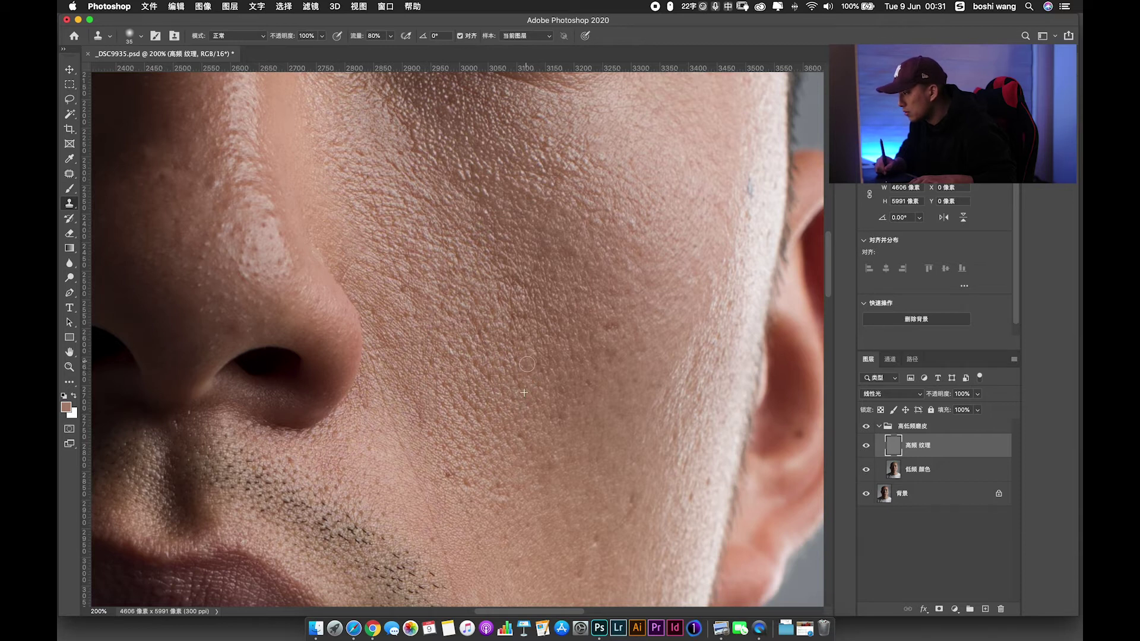
scroll(579, 413, up, 1)
scroll(579, 412, right, 2)
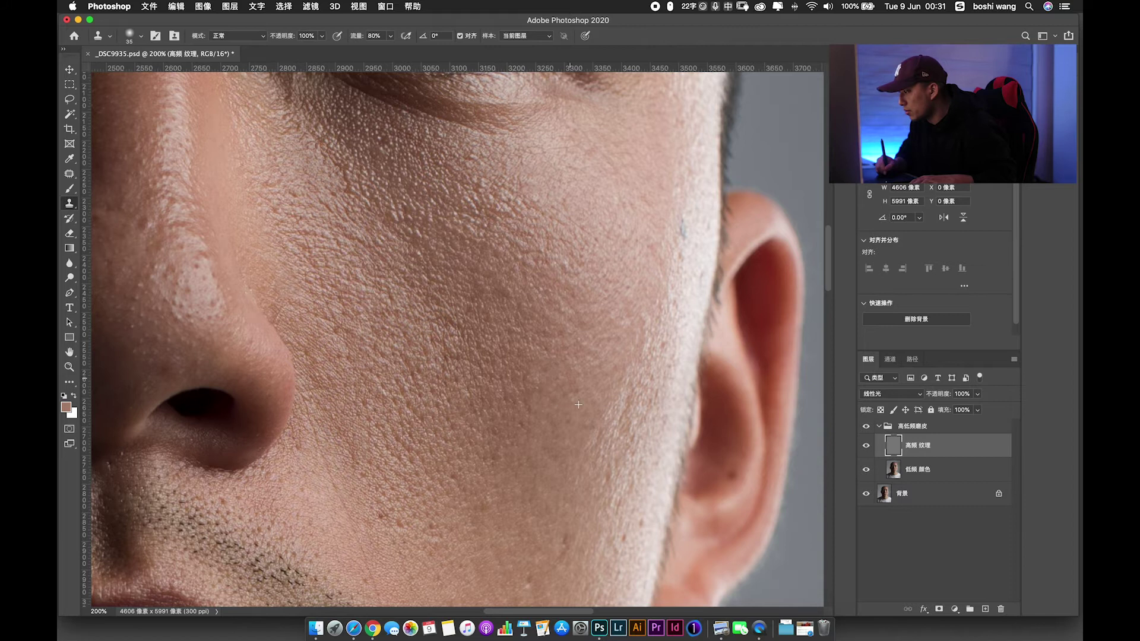
scroll(593, 276, up, 3)
scroll(593, 275, right, 1)
scroll(636, 294, up, 1)
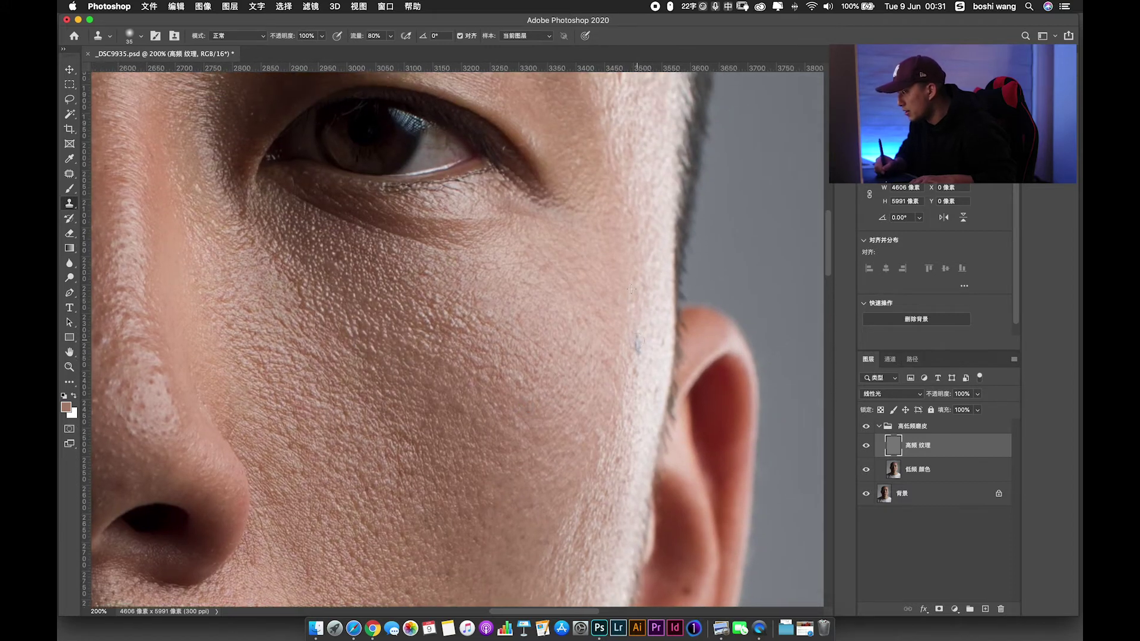
scroll(550, 397, left, 2)
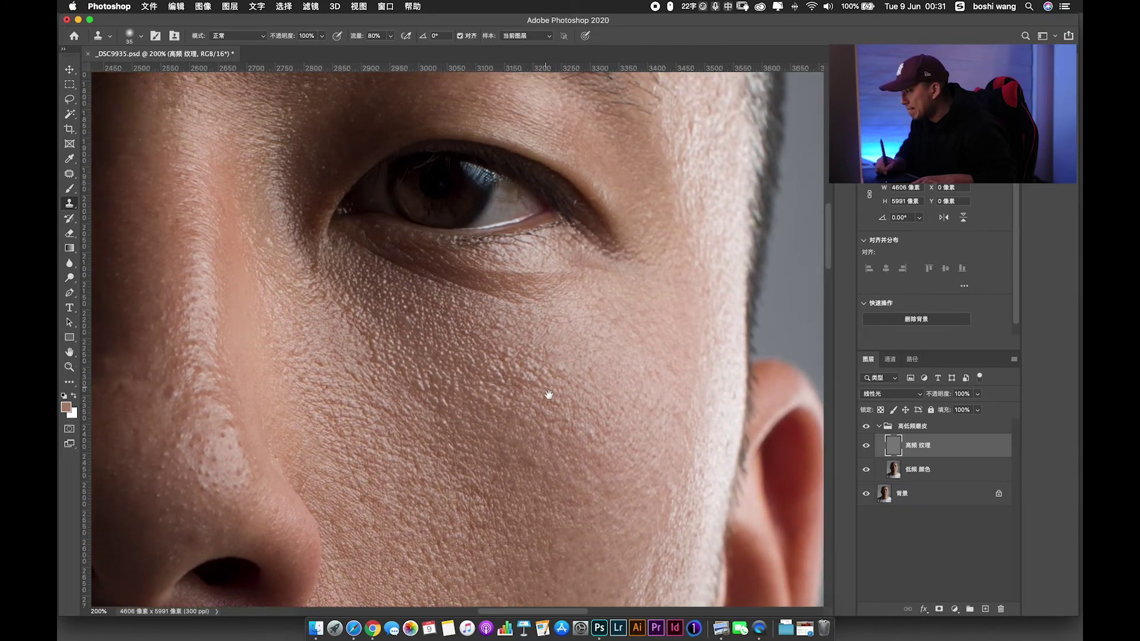
scroll(570, 235, down, 3)
scroll(570, 235, left, 1)
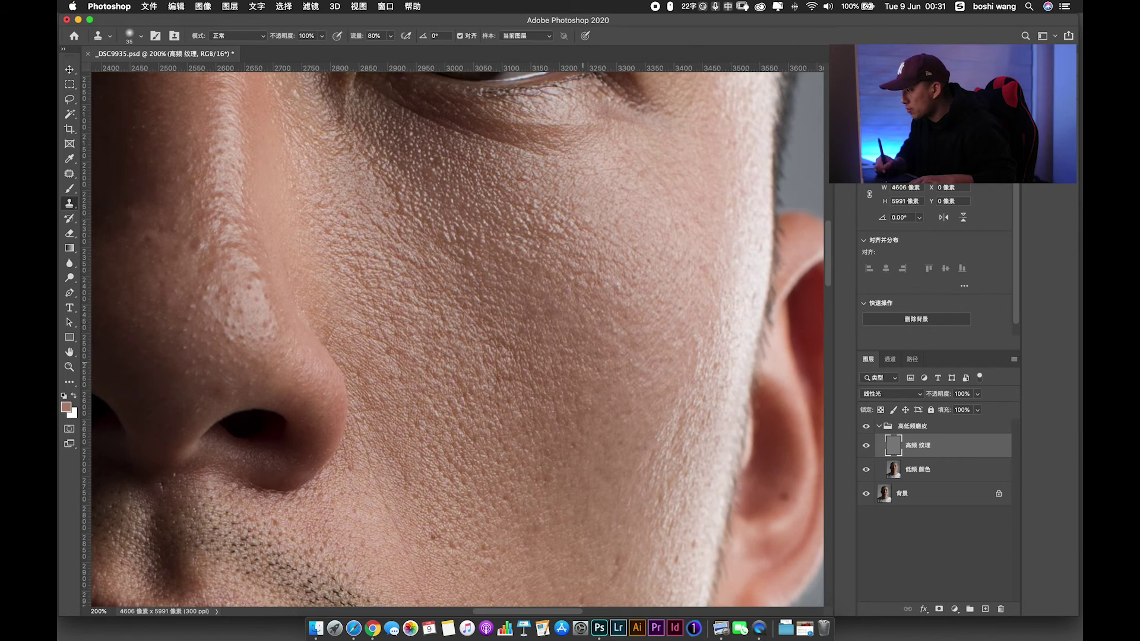
scroll(562, 300, down, 4)
scroll(509, 438, left, 1)
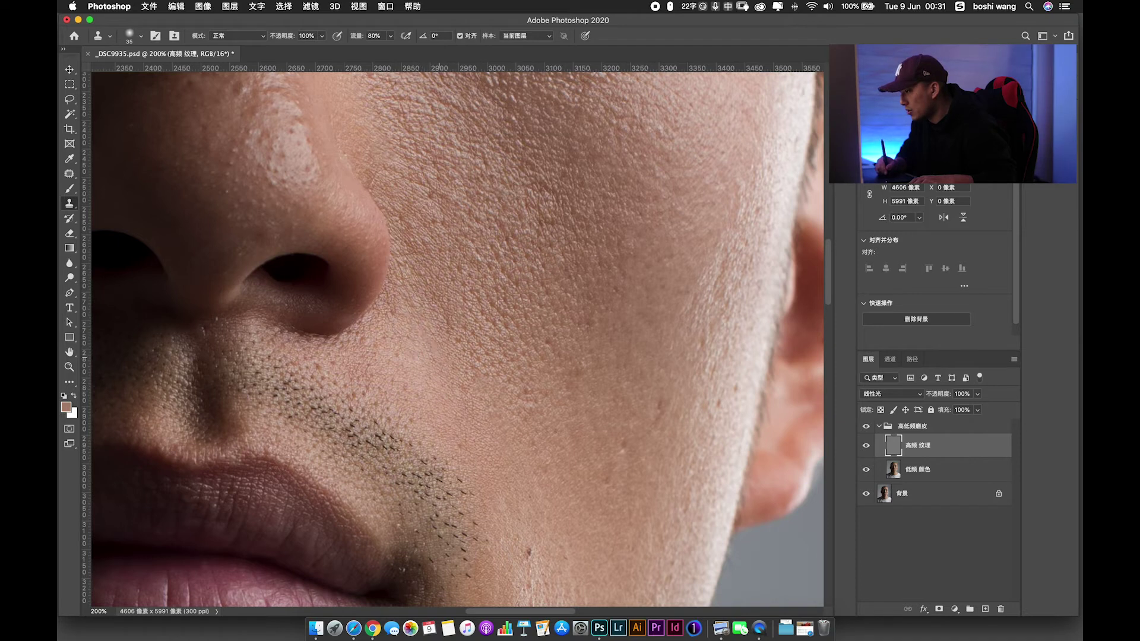
Undo a stray grey dab, then clone away the dark spot near the ear.
drag(604, 443, 469, 308)
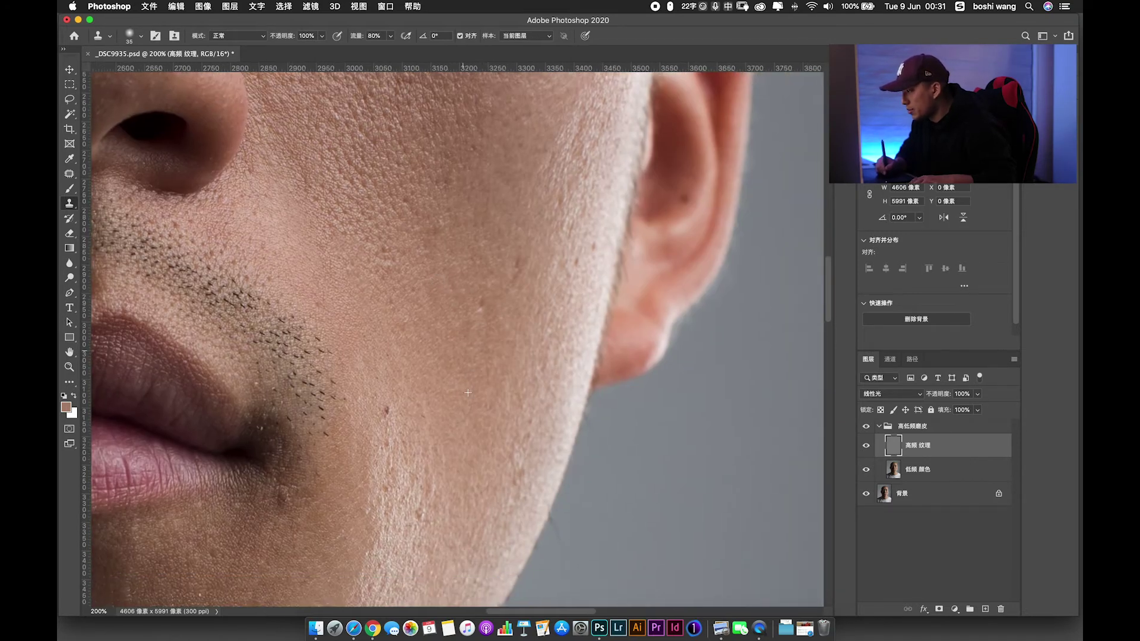
key(ctrl+z)
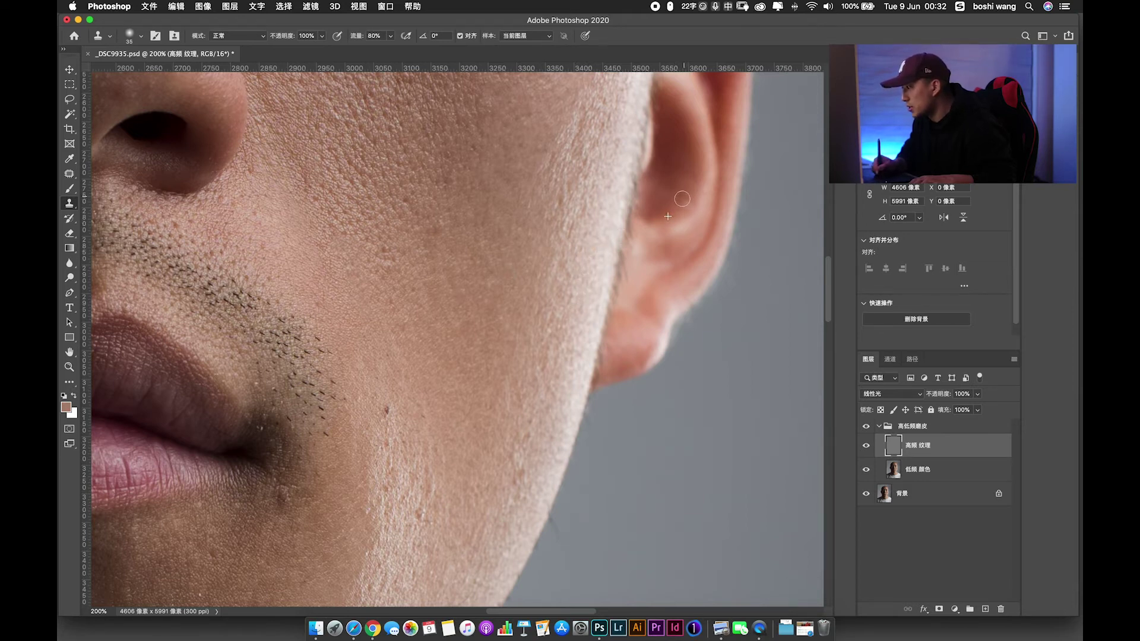
alt+click(684, 176)
drag(682, 193, 685, 198)
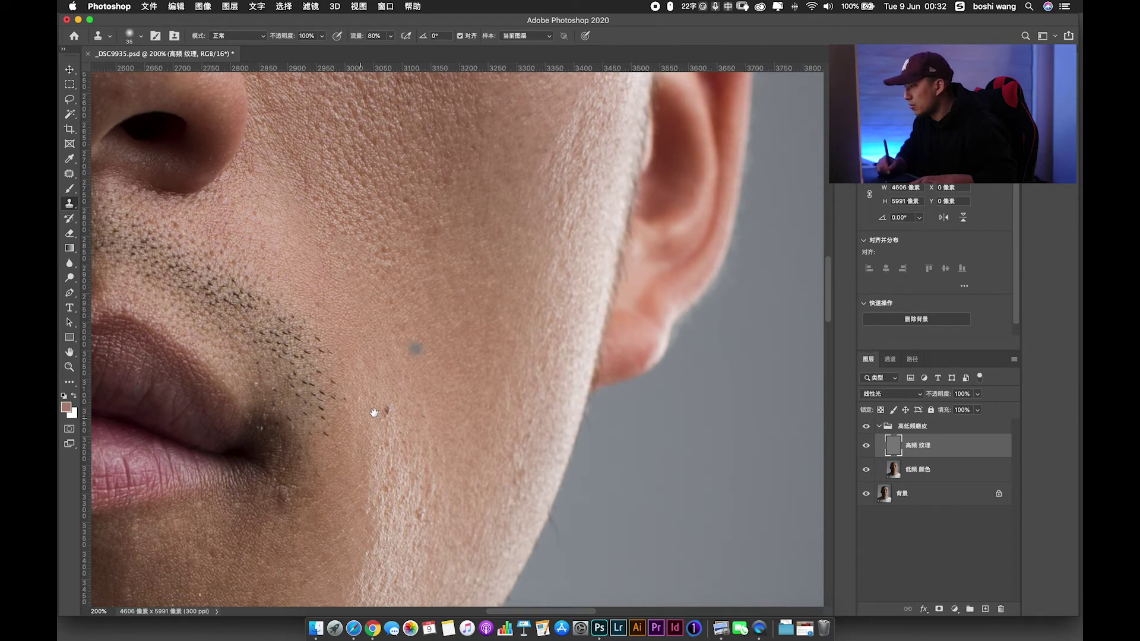
Clone away the dark blemish on the lower cheek and move toward the mouth and chin.
scroll(449, 292, down, 5)
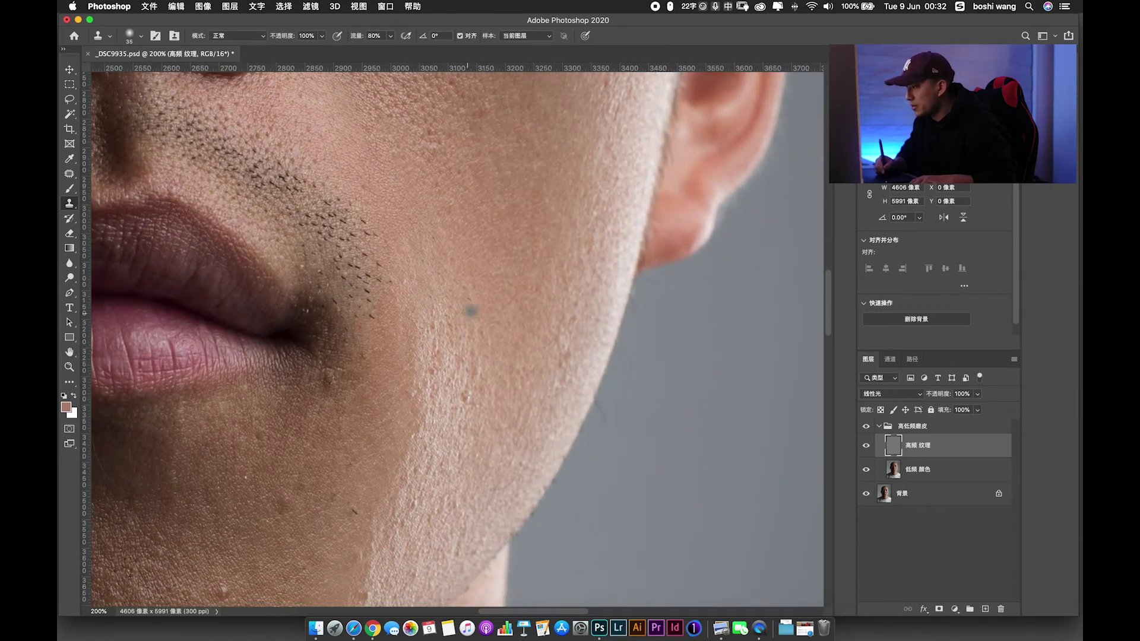
scroll(556, 261, down, 3)
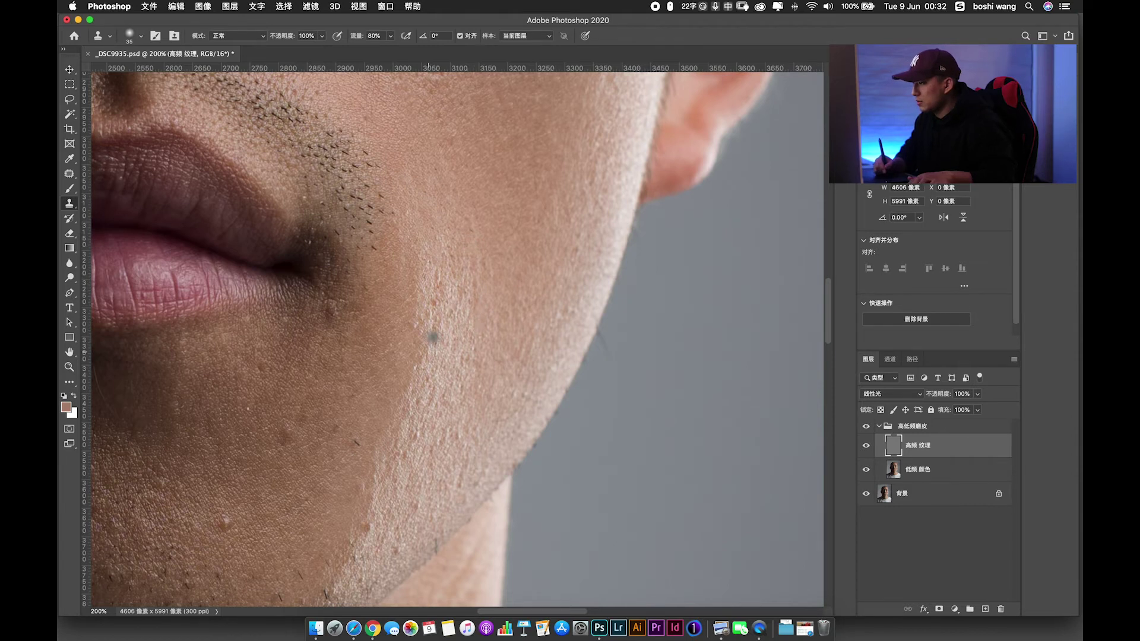
scroll(469, 258, left, 3)
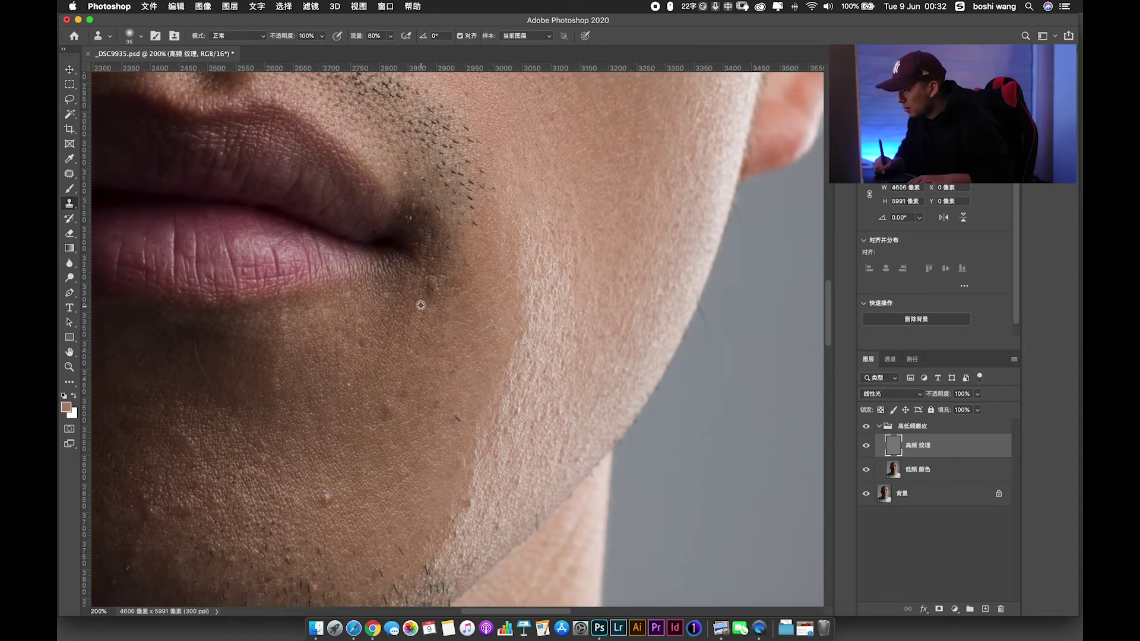
drag(409, 294, 434, 285)
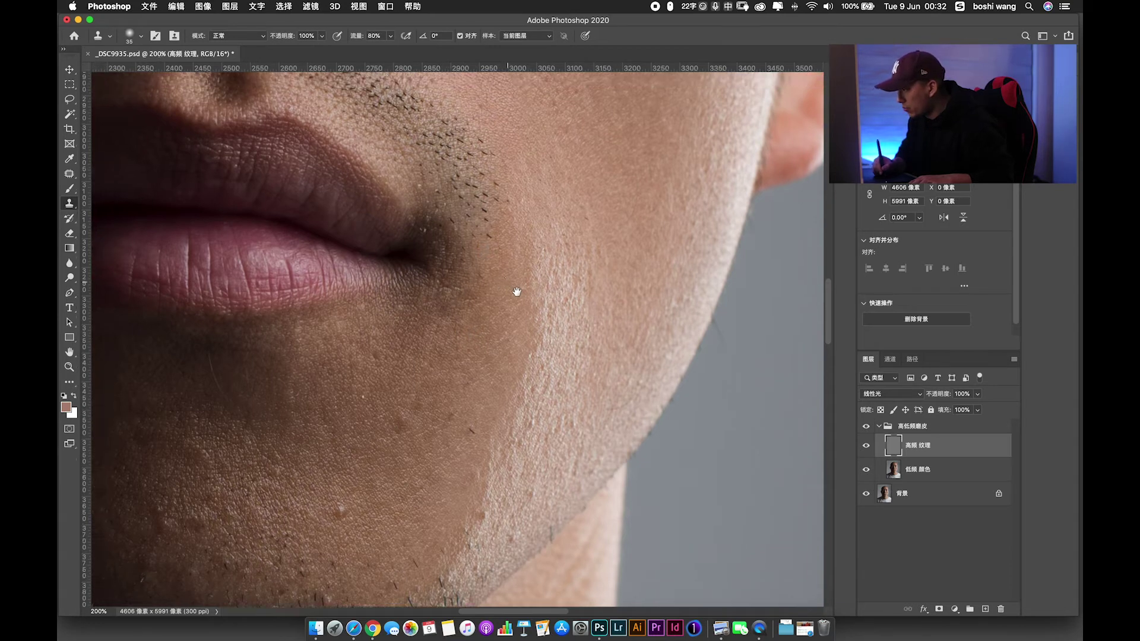
scroll(517, 295, up, 2)
scroll(517, 295, left, 2)
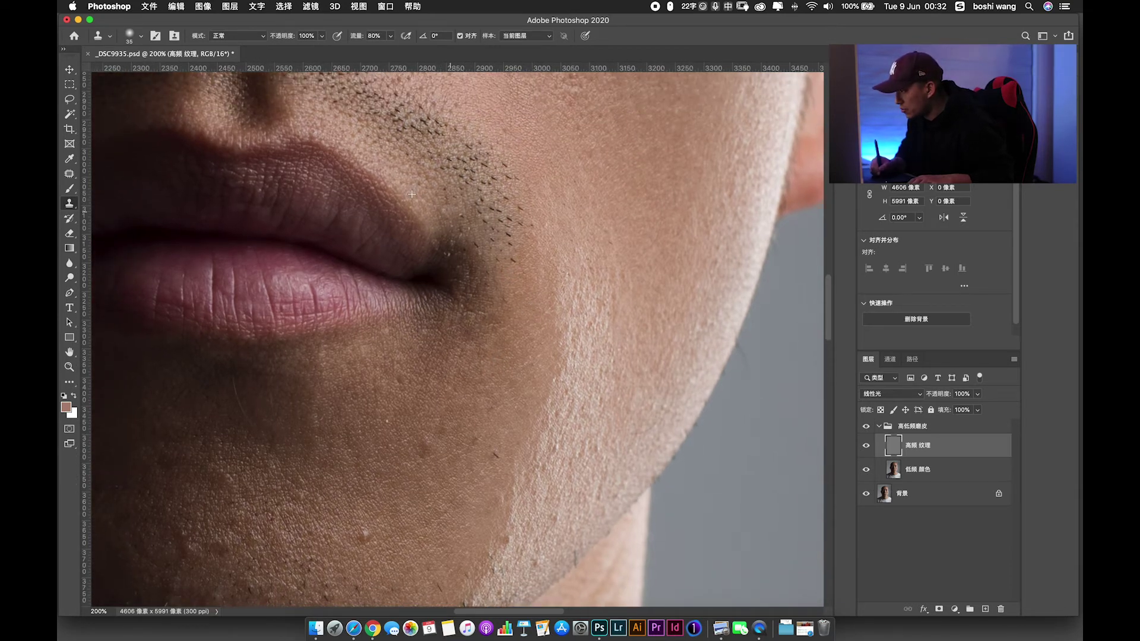
scroll(511, 239, up, 2)
scroll(511, 239, left, 2)
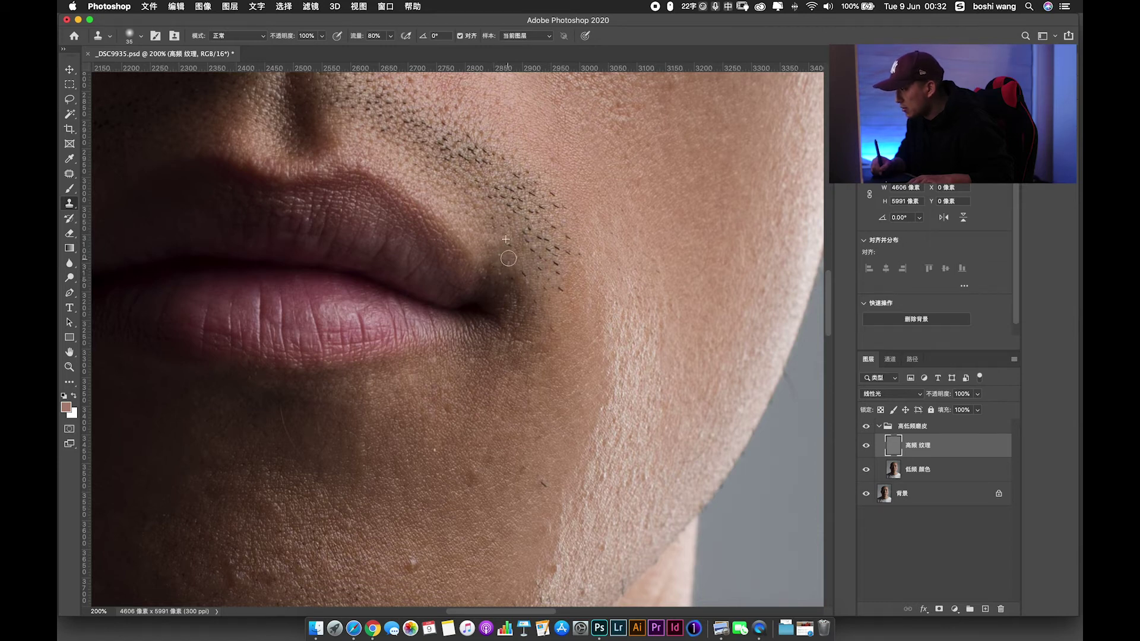
scroll(578, 257, down, 5)
scroll(577, 257, down, 1)
scroll(578, 257, left, 1)
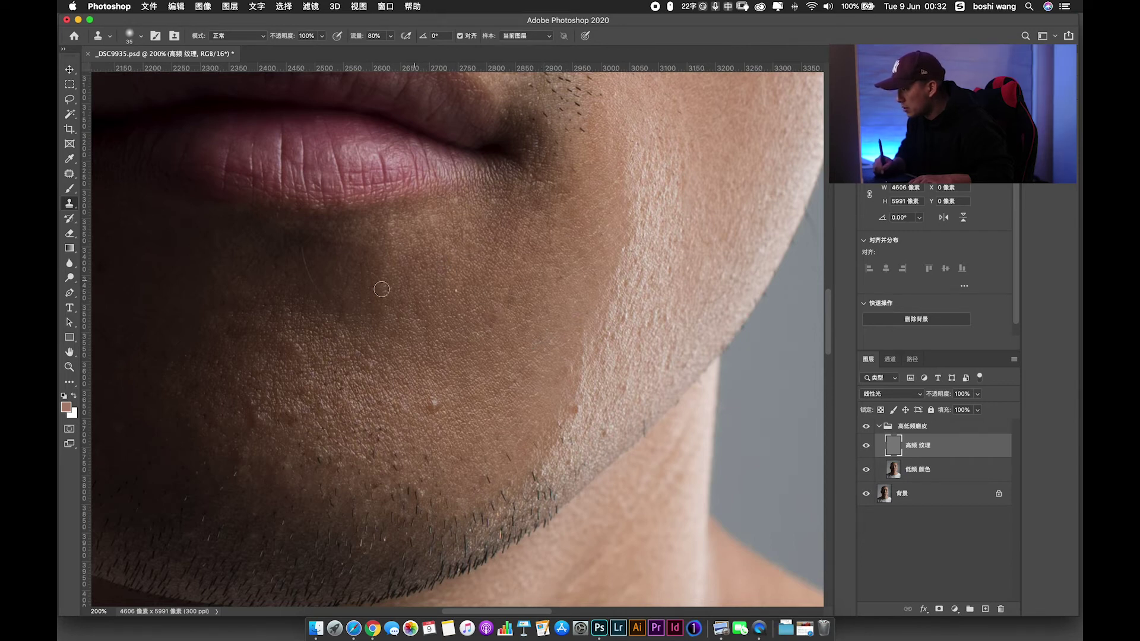
Sample clean skin and clone over a blemish on the lower chin.
scroll(493, 243, left, 6)
scroll(507, 232, left, 1)
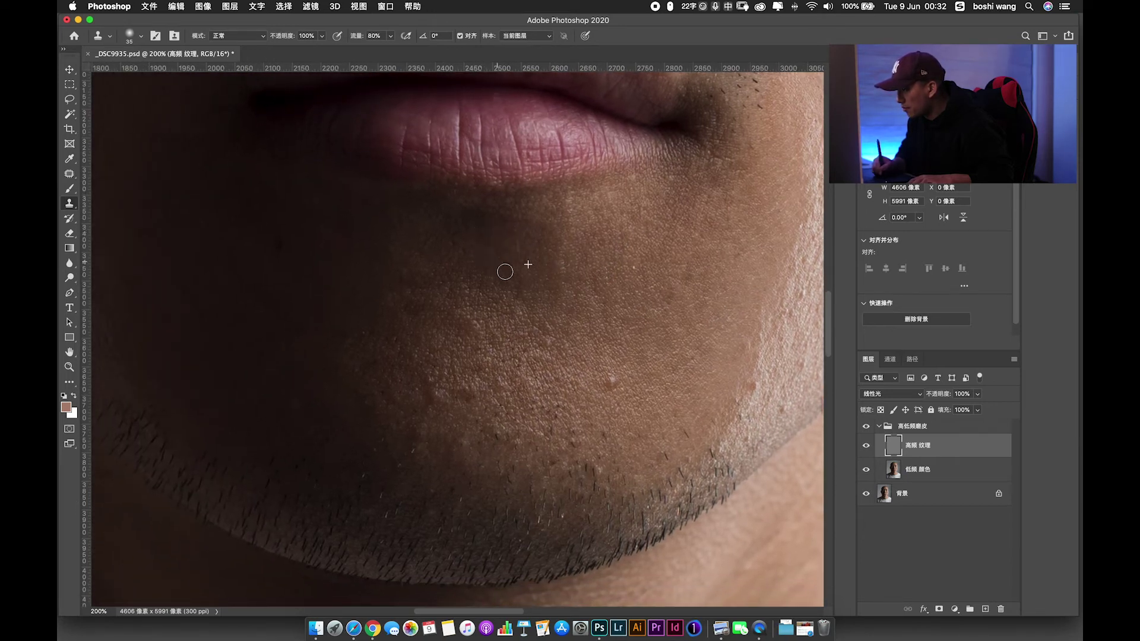
alt+click(501, 249)
scroll(535, 285, right, 5)
scroll(532, 318, down, 1)
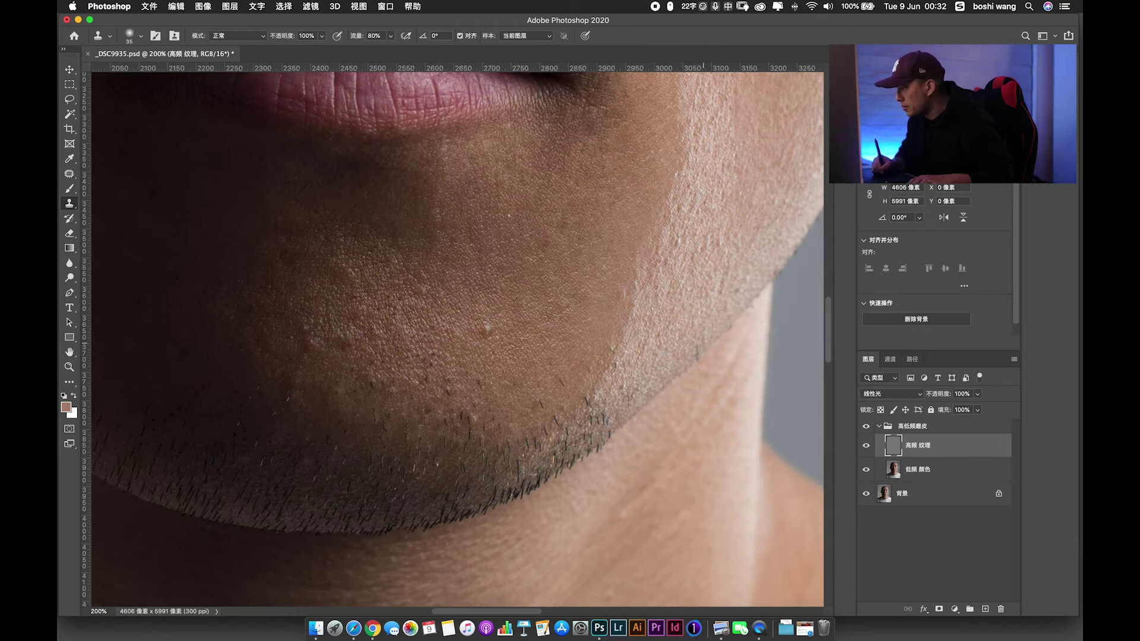
drag(558, 301, 619, 323)
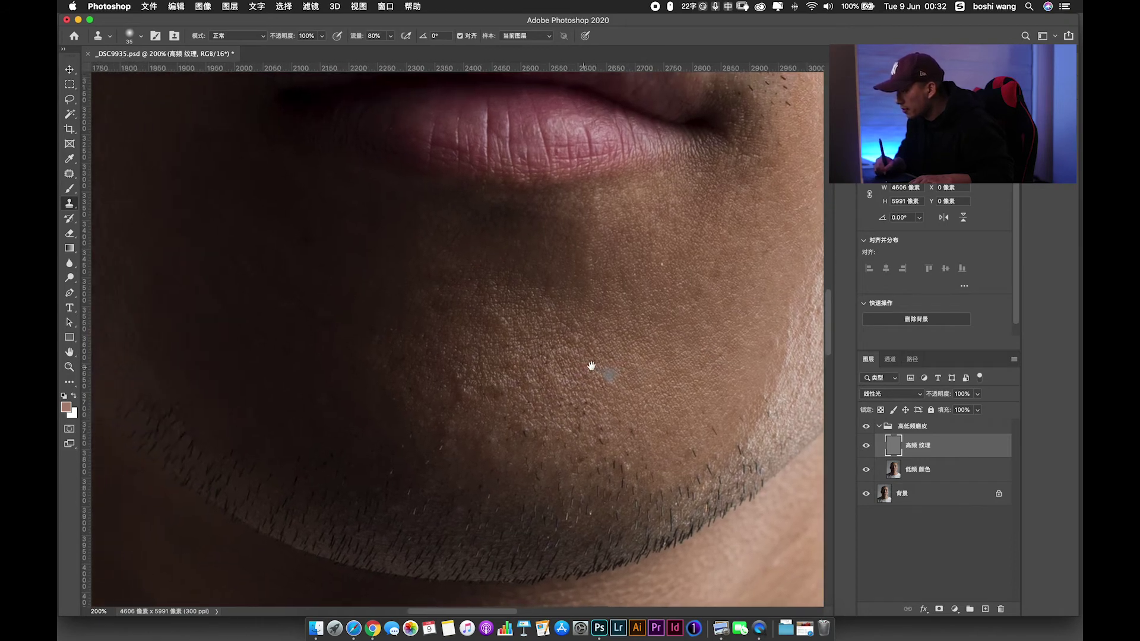
drag(505, 363, 606, 370)
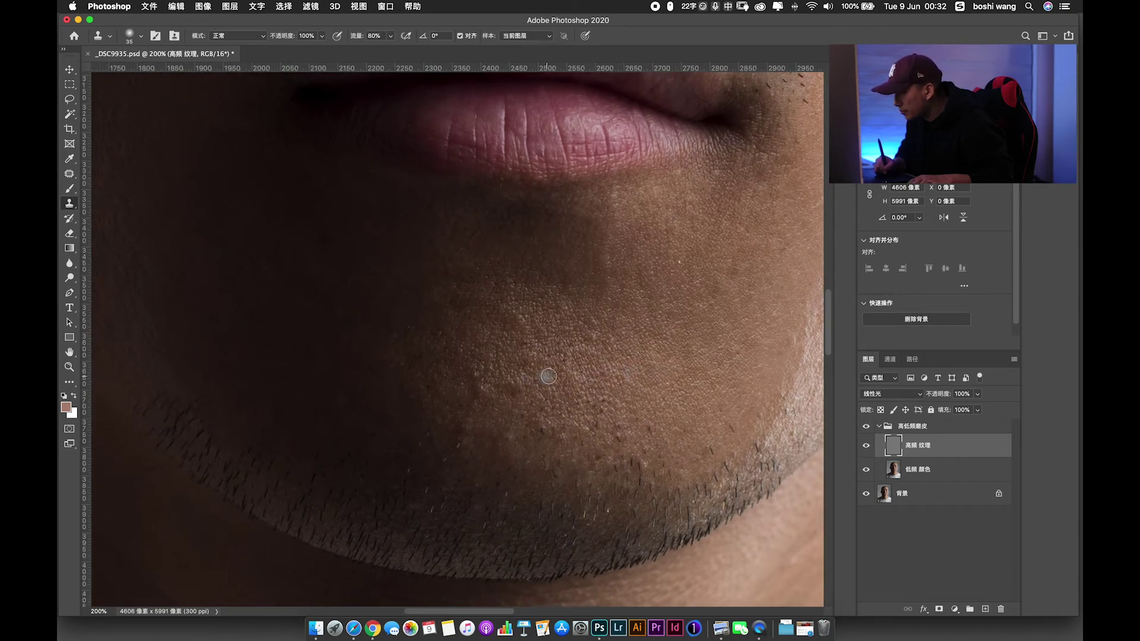
drag(612, 422, 594, 372)
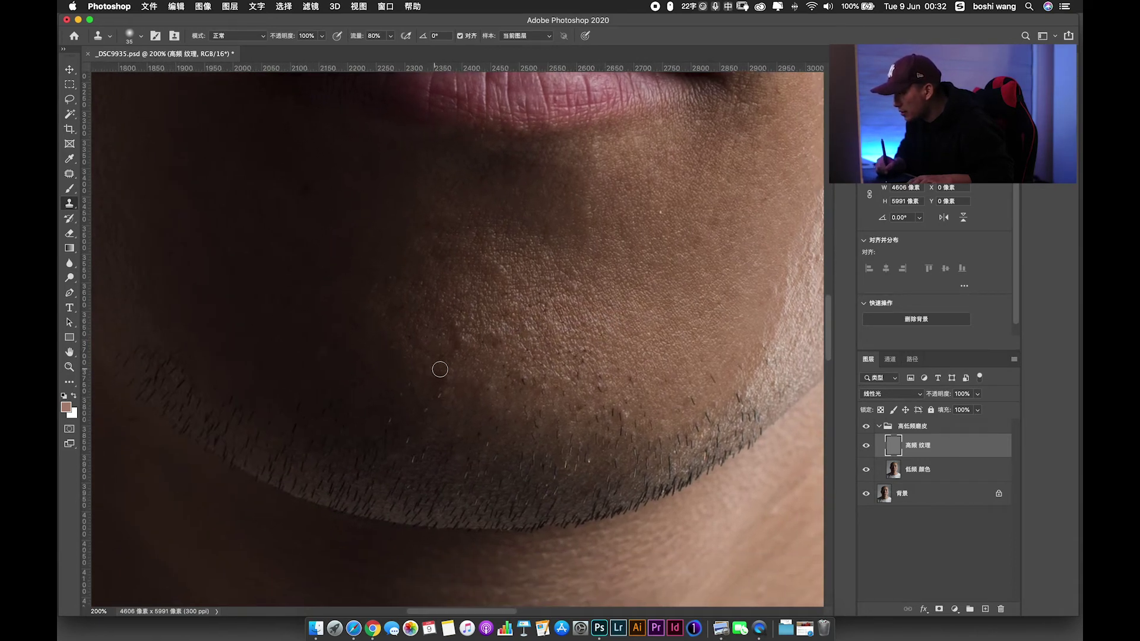
click(515, 385)
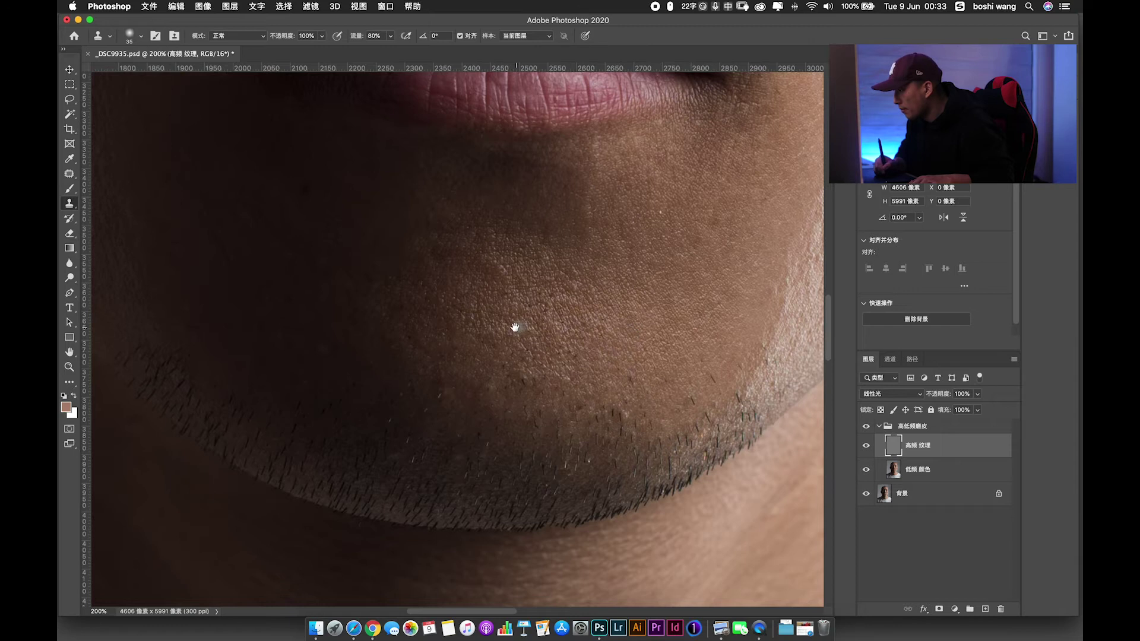
Remove the white chin blemish and retouch the shadowed cheek, undoing bright patches.
drag(515, 328, 561, 350)
click(531, 281)
scroll(380, 243, left, 5)
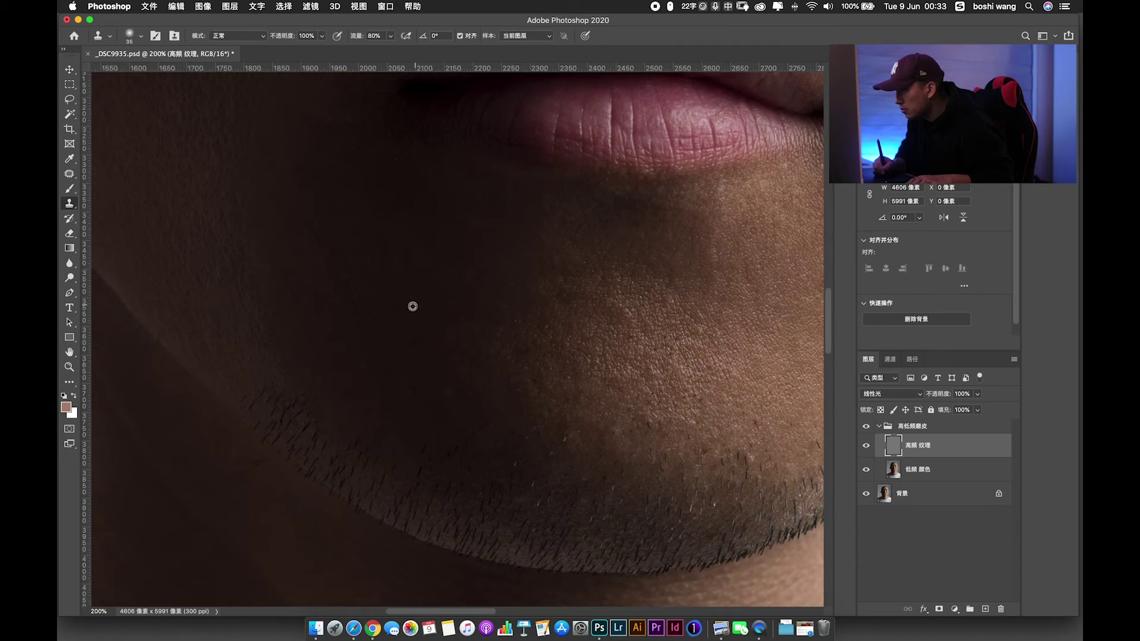
click(355, 304)
key(super+z)
click(402, 325)
key(super+z)
click(454, 292)
Undo a lip-texture patch on the chin and clone clean skin over the shadowed cheek.
drag(356, 290, 429, 342)
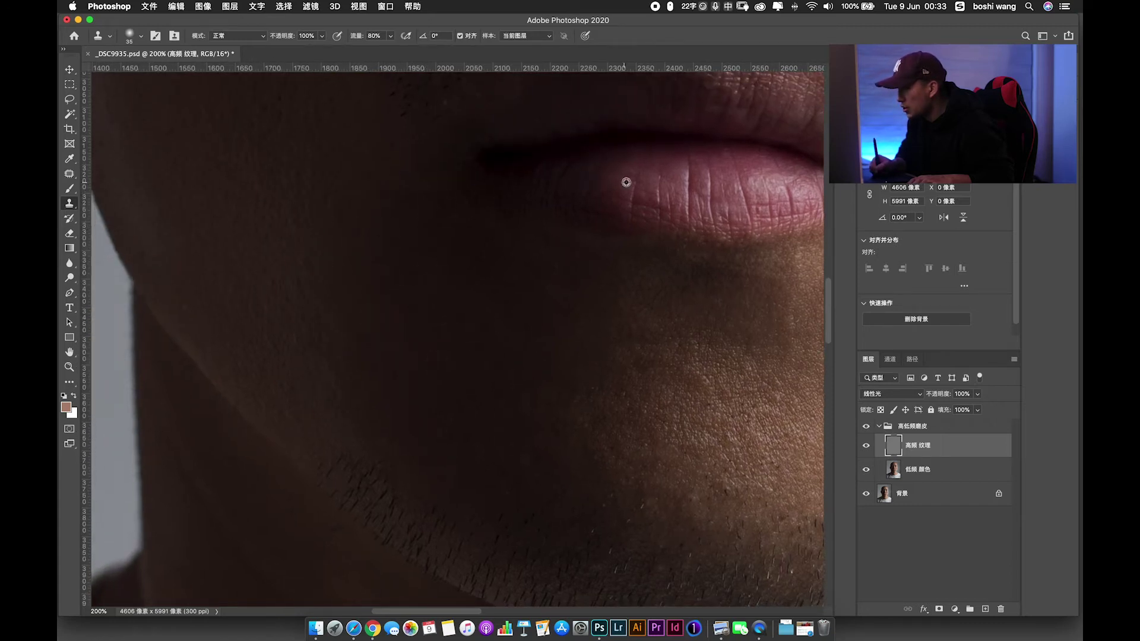
alt+click(639, 181)
click(418, 312)
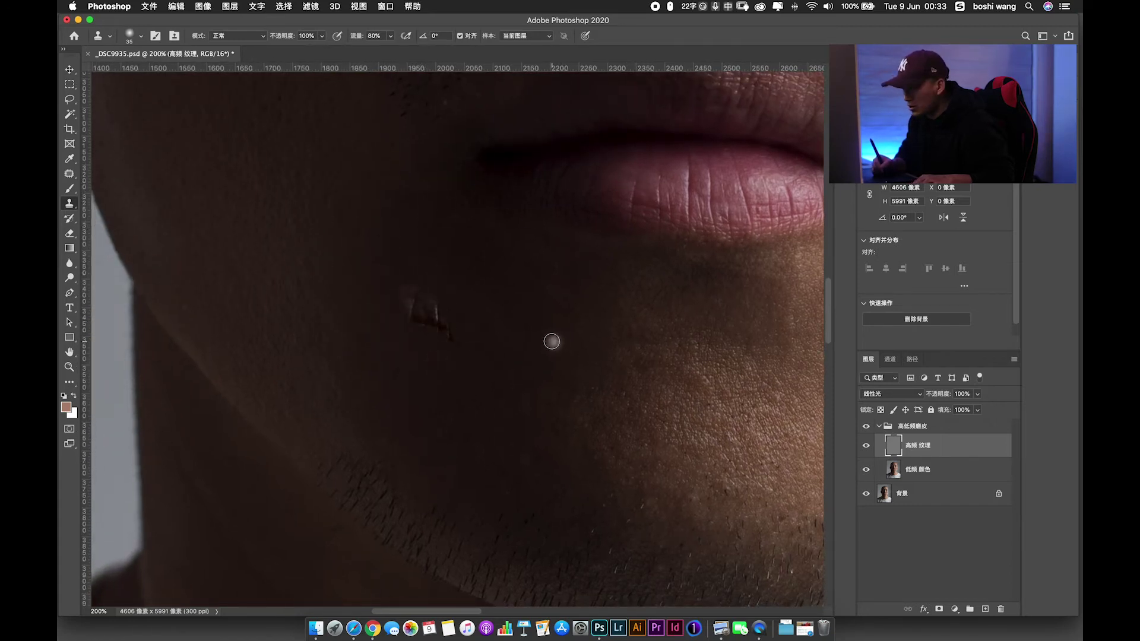
key(ctrl+z)
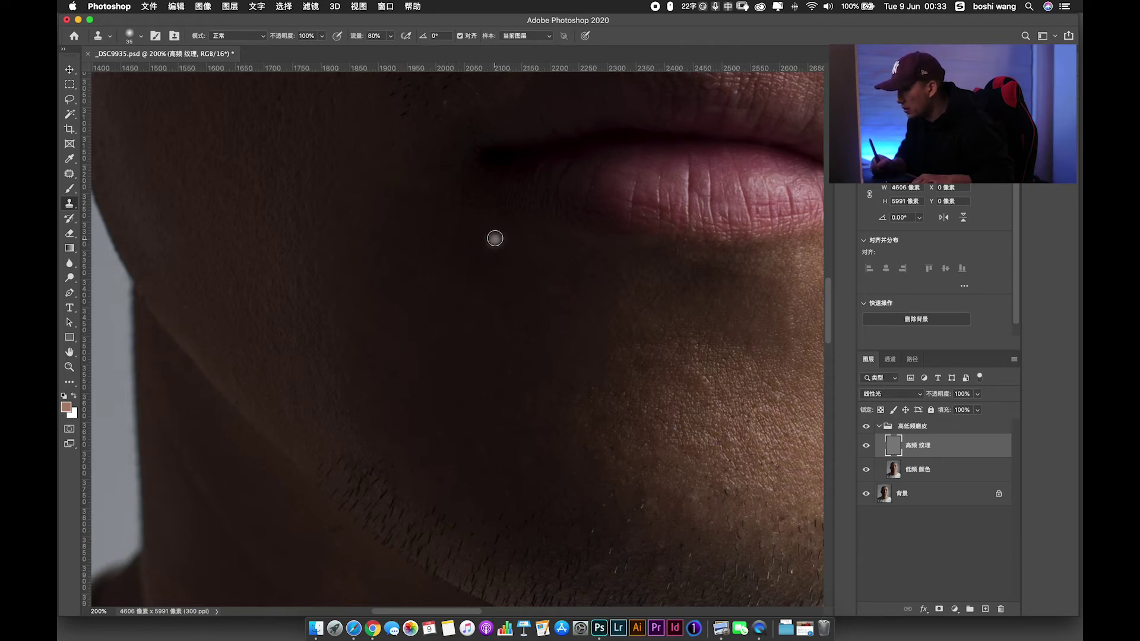
drag(520, 393, 448, 308)
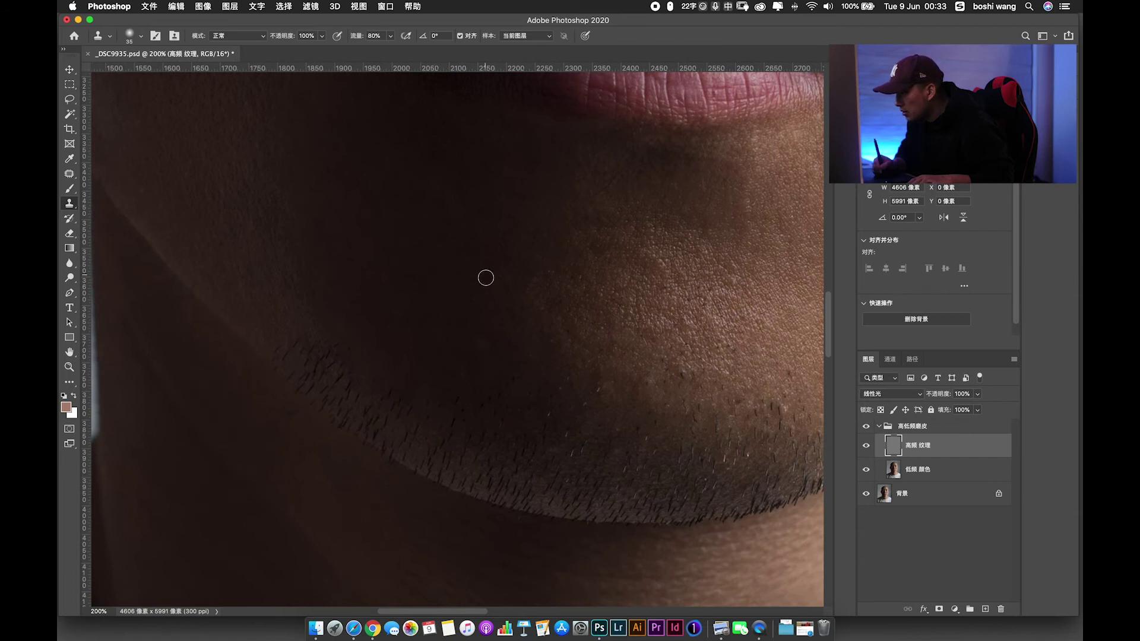
alt+click(419, 269)
click(398, 315)
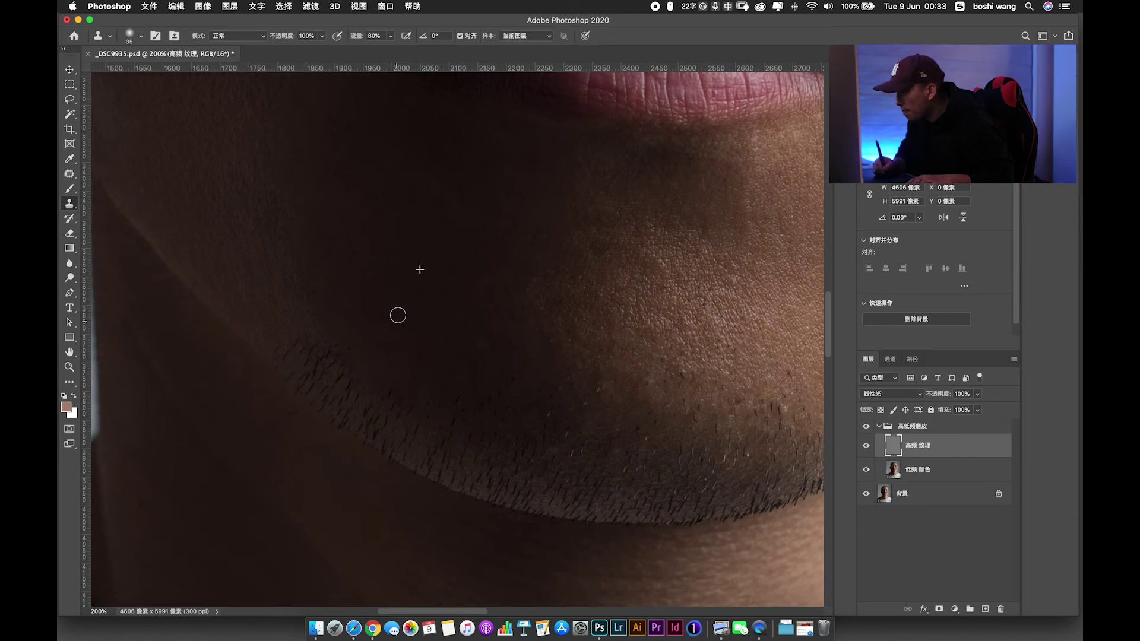
Retouch the skin below the lips and beside the chin, then move up to the nose.
drag(444, 250, 392, 198)
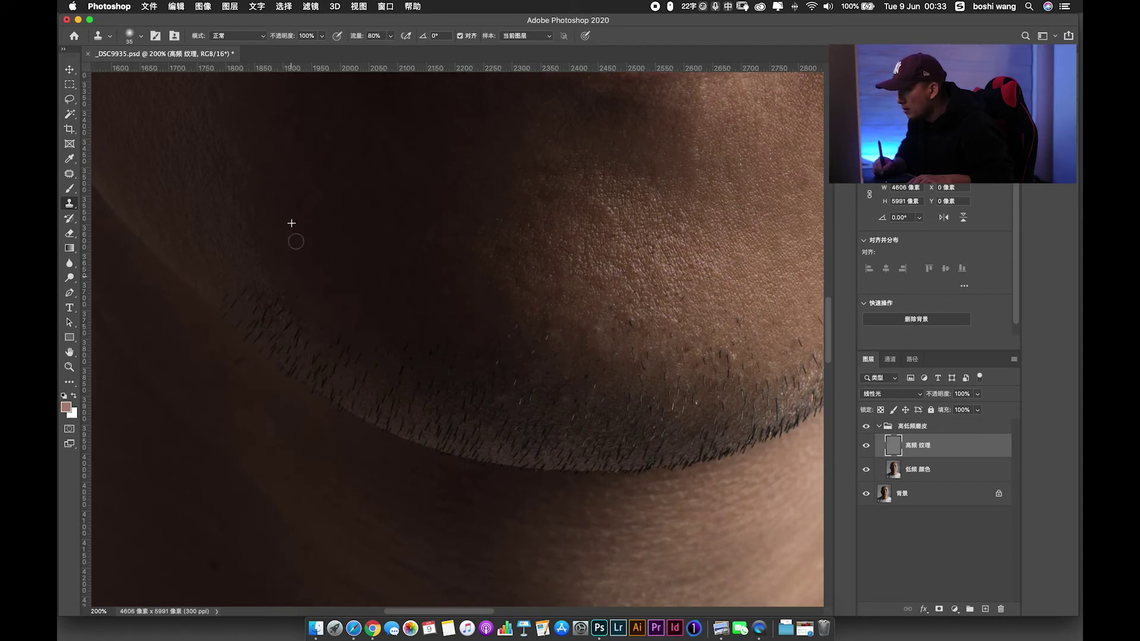
drag(587, 272, 478, 361)
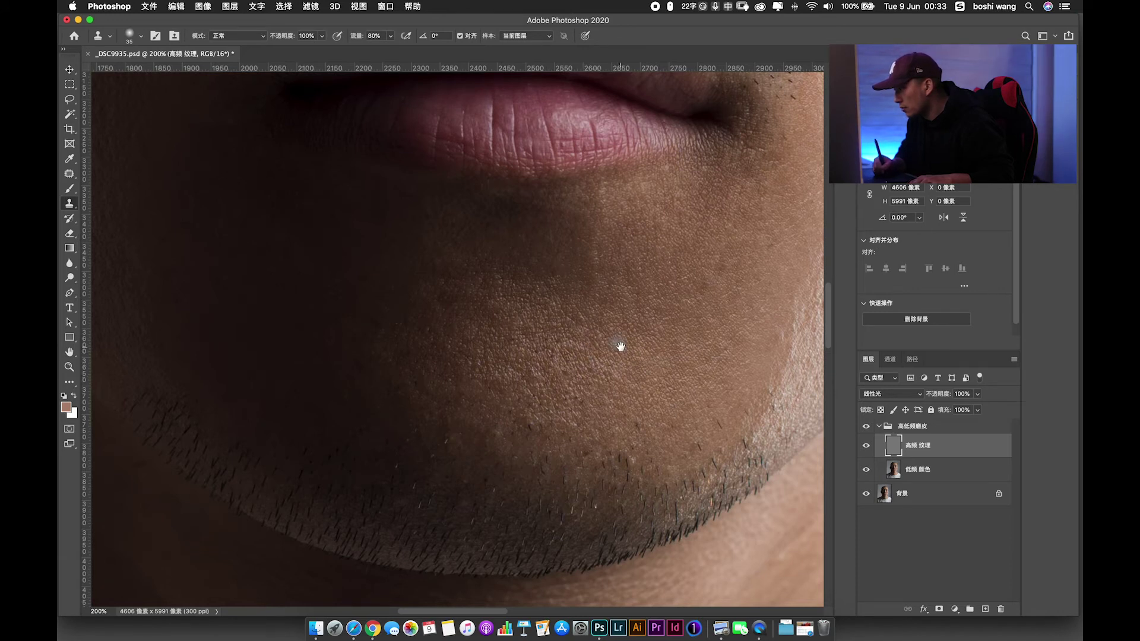
drag(618, 344, 667, 372)
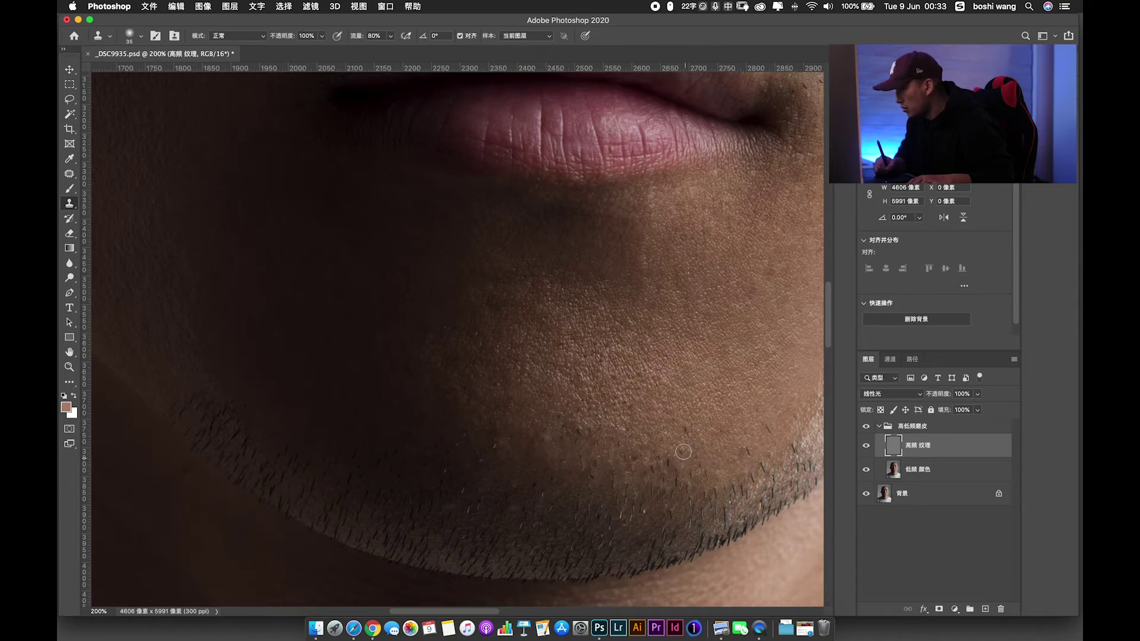
drag(623, 408, 606, 461)
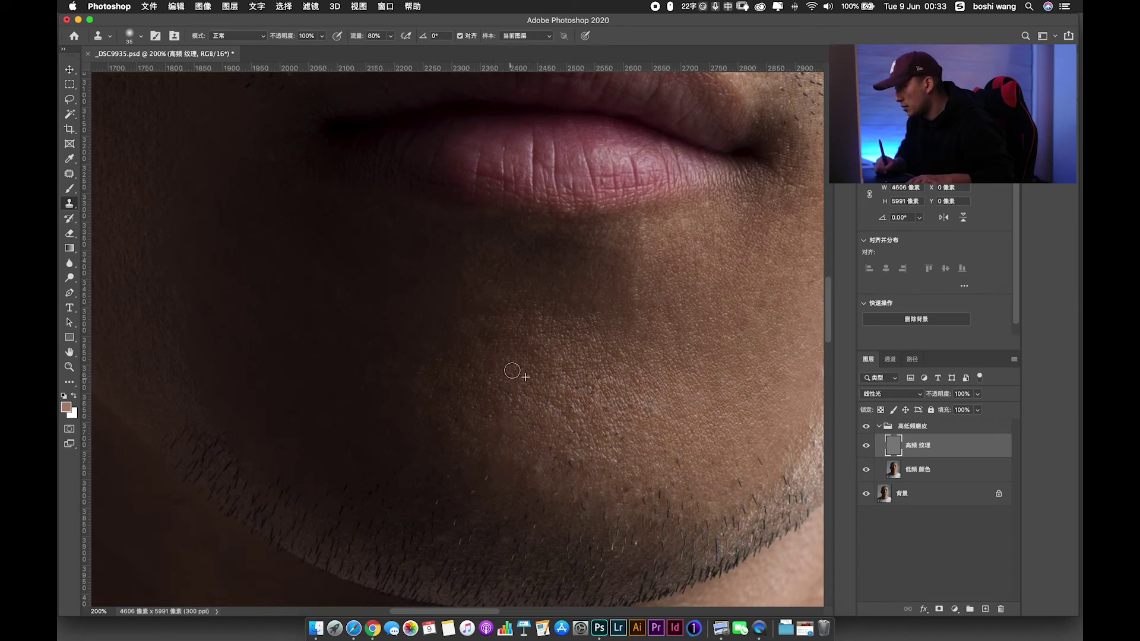
mouse_move(556, 325)
mouse_down()
mouse_move(619, 409)
mouse_move(618, 393)
mouse_up()
alt+click(590, 379)
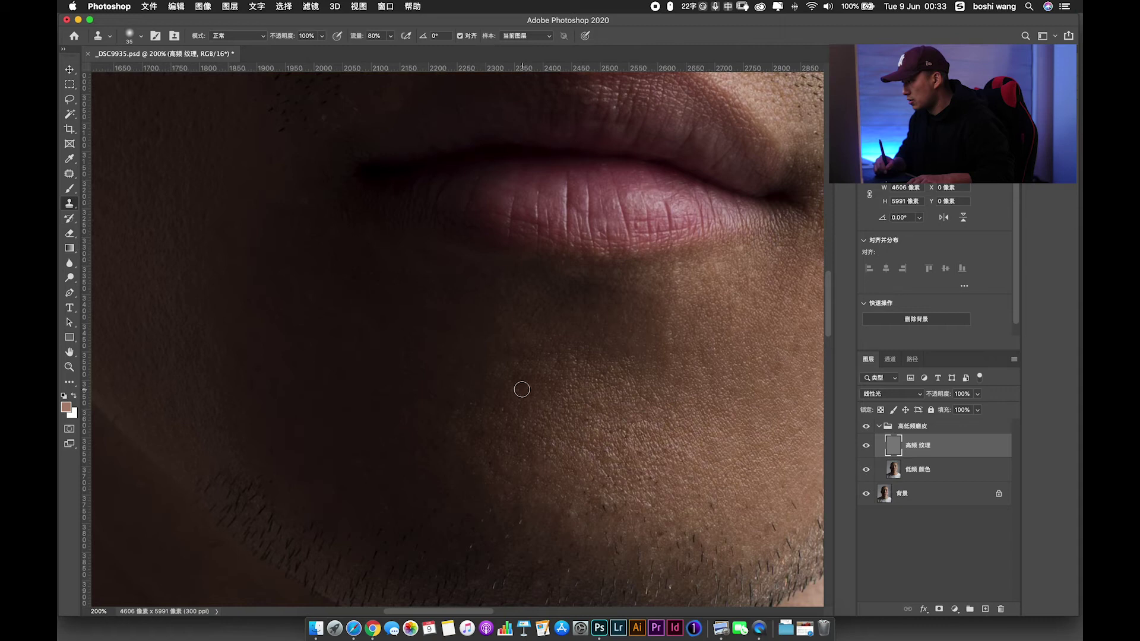
mouse_move(523, 352)
mouse_down()
mouse_move(517, 343)
mouse_move(533, 377)
mouse_up()
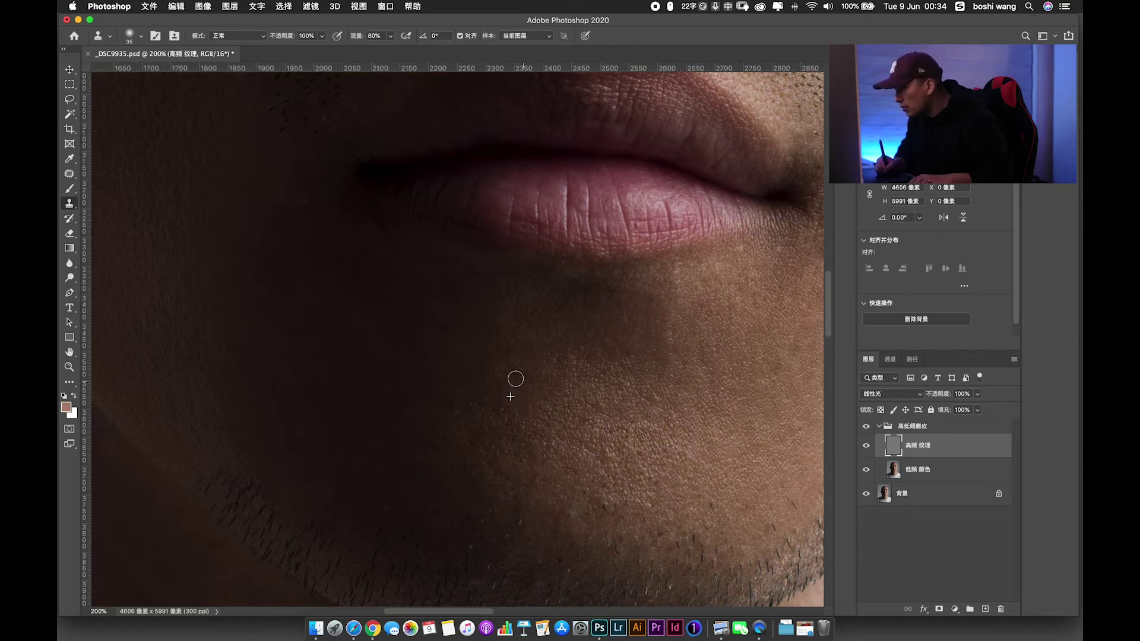
drag(641, 284, 618, 432)
drag(604, 317, 624, 370)
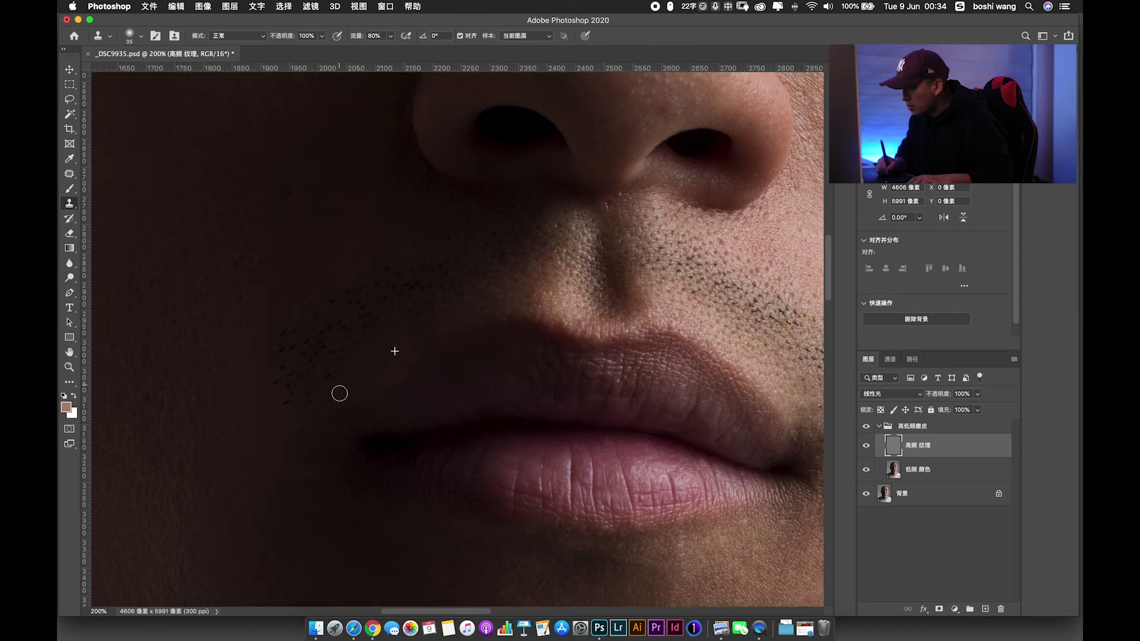
Sample clean skin beside the upper lip and on the nose, undoing the last clone stroke.
click(417, 349)
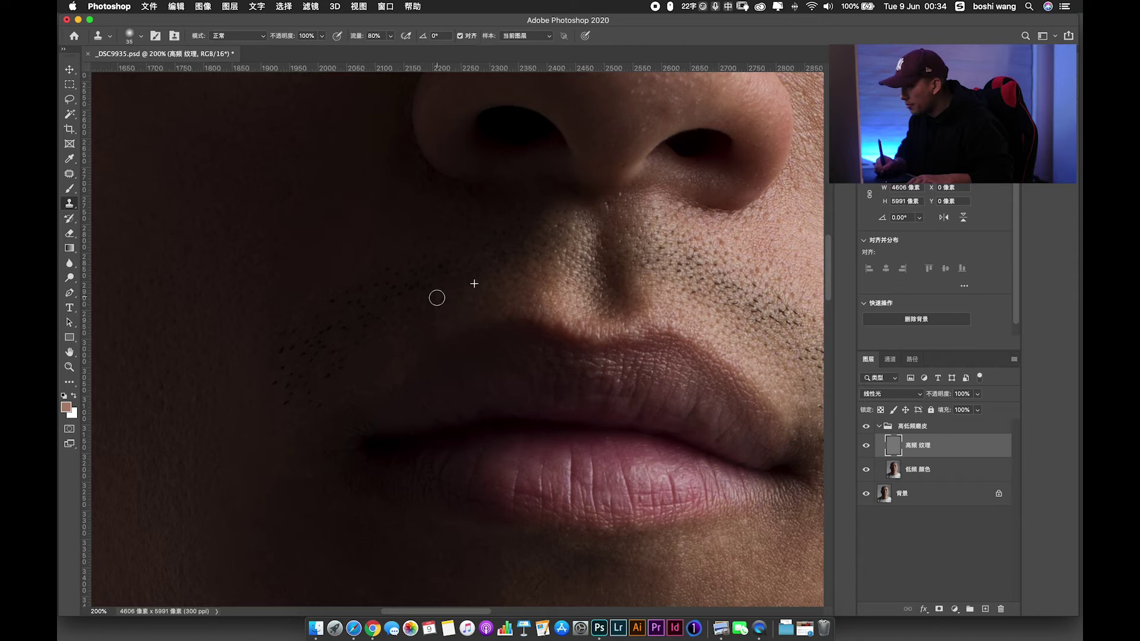
scroll(634, 285, up, 3)
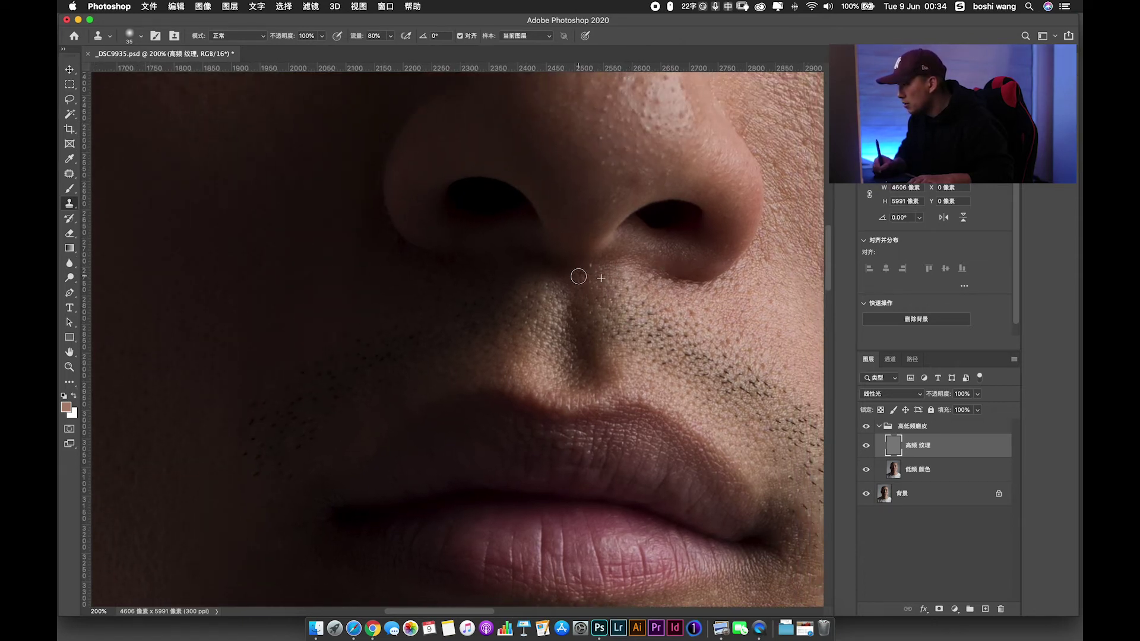
scroll(692, 286, up, 3)
scroll(594, 297, up, 2)
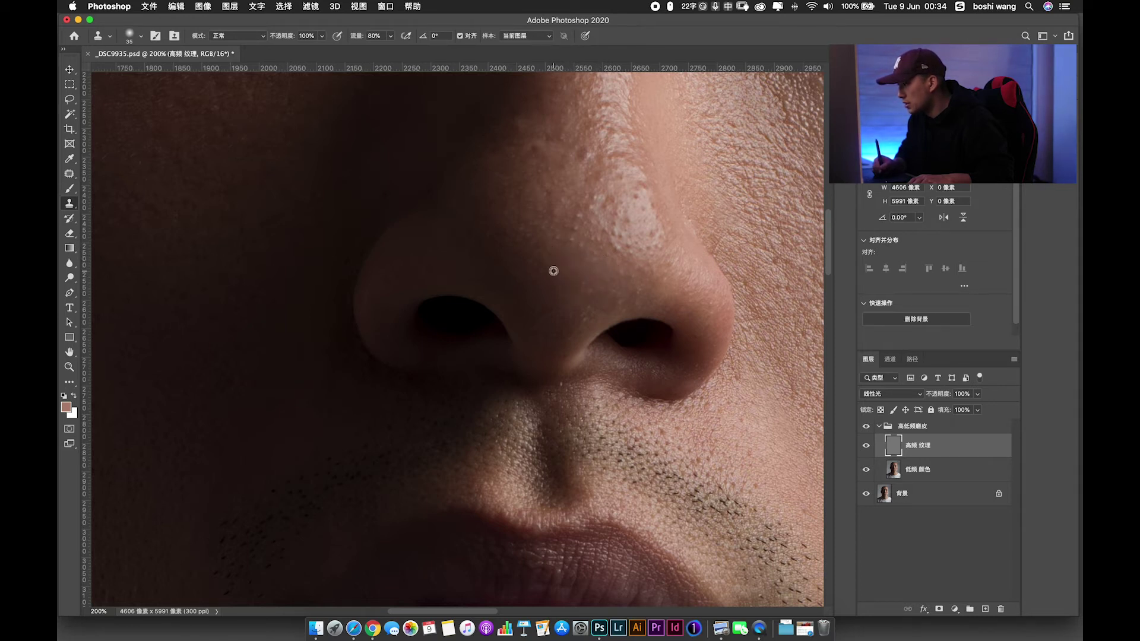
alt+click(555, 268)
scroll(555, 269, up, 3)
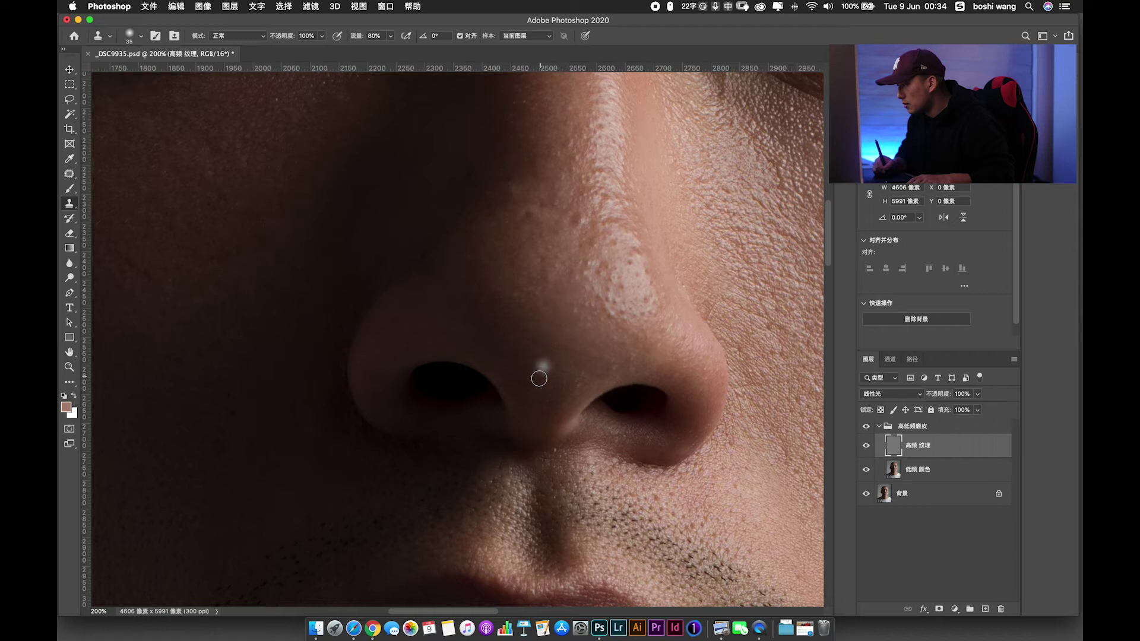
key(ctrl+z)
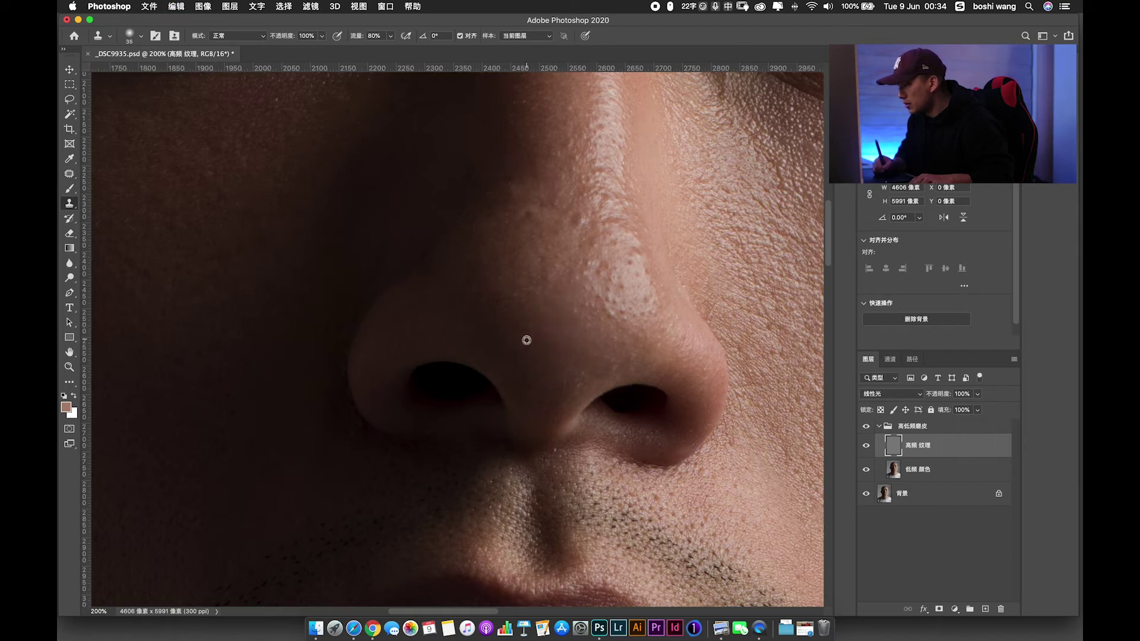
scroll(569, 394, up, 3)
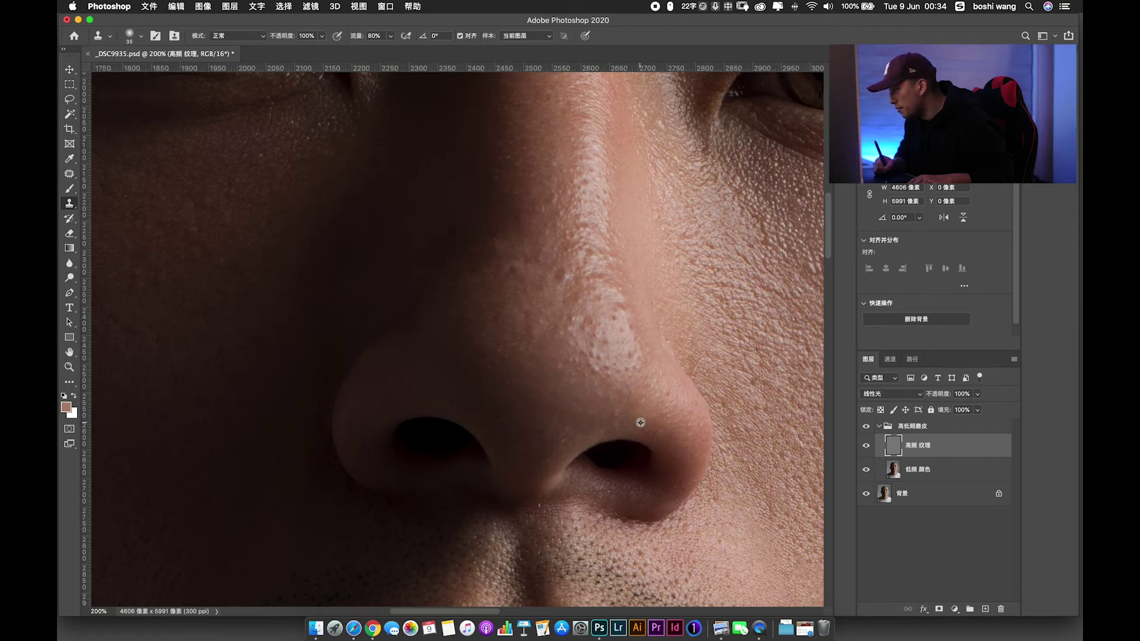
scroll(580, 382, up, 5)
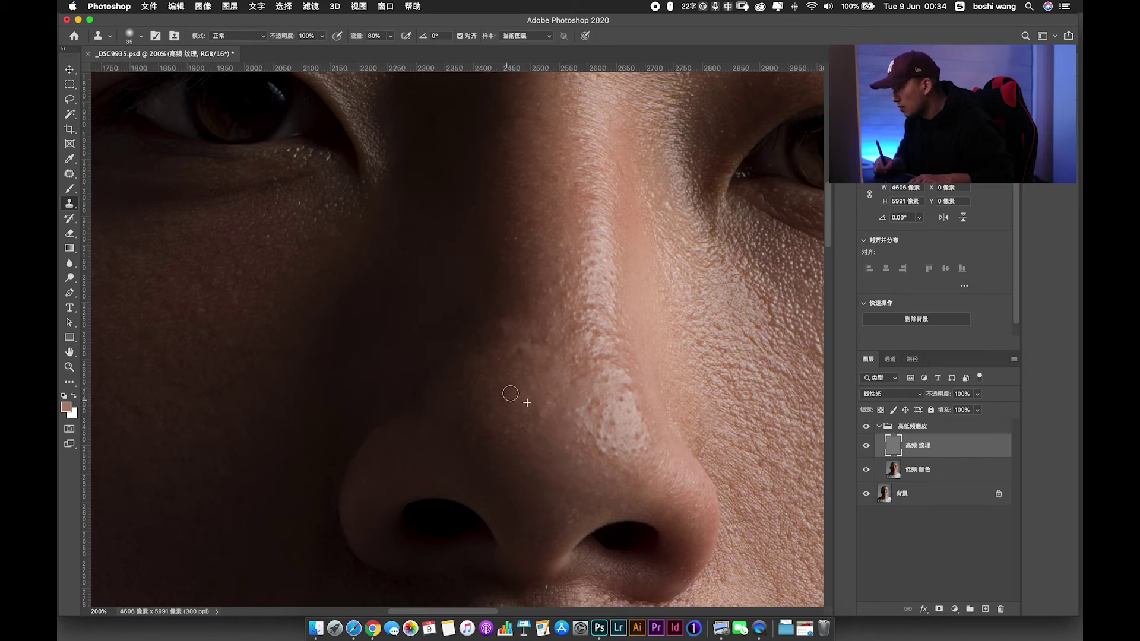
scroll(550, 381, up, 3)
scroll(550, 381, up, 1)
Clone clean skin over the nose and nose-bridge blemishes, resampling midway.
drag(519, 424, 517, 401)
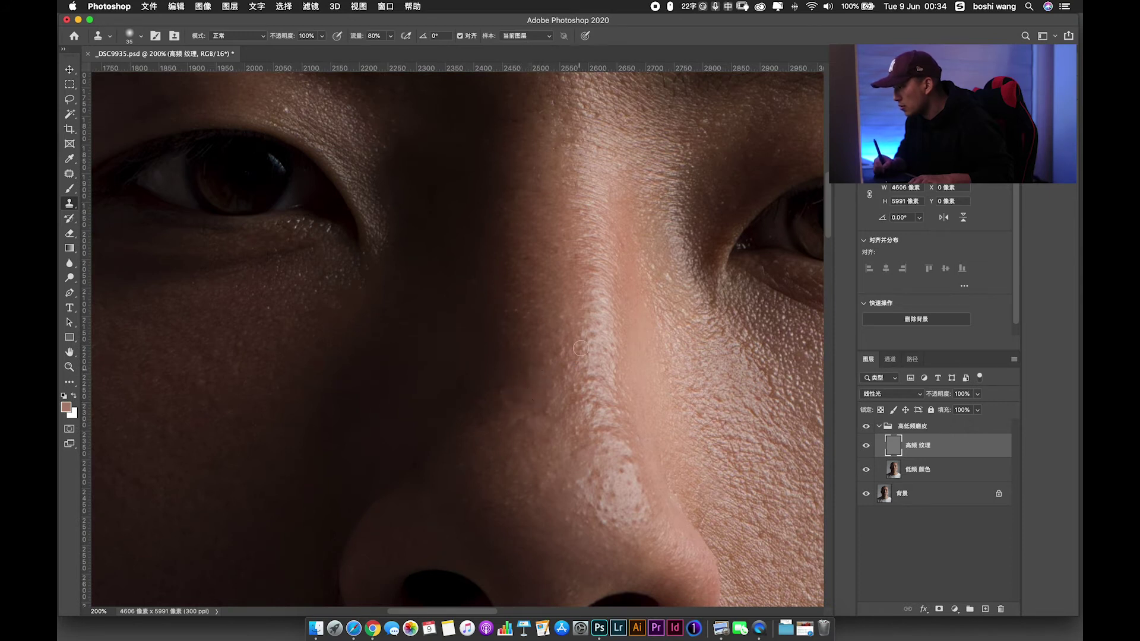
scroll(551, 341, up, 3)
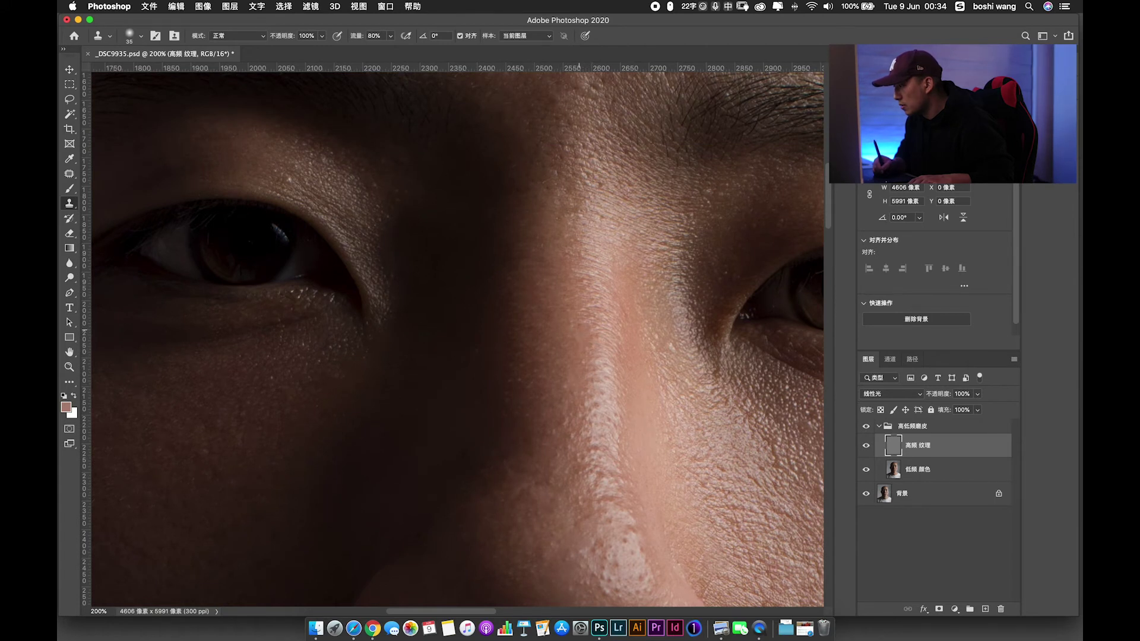
drag(584, 378, 465, 458)
alt+click(479, 387)
mouse_move(473, 361)
mouse_down()
mouse_move(445, 399)
mouse_move(614, 388)
mouse_move(653, 400)
mouse_up()
scroll(493, 394, up, 5)
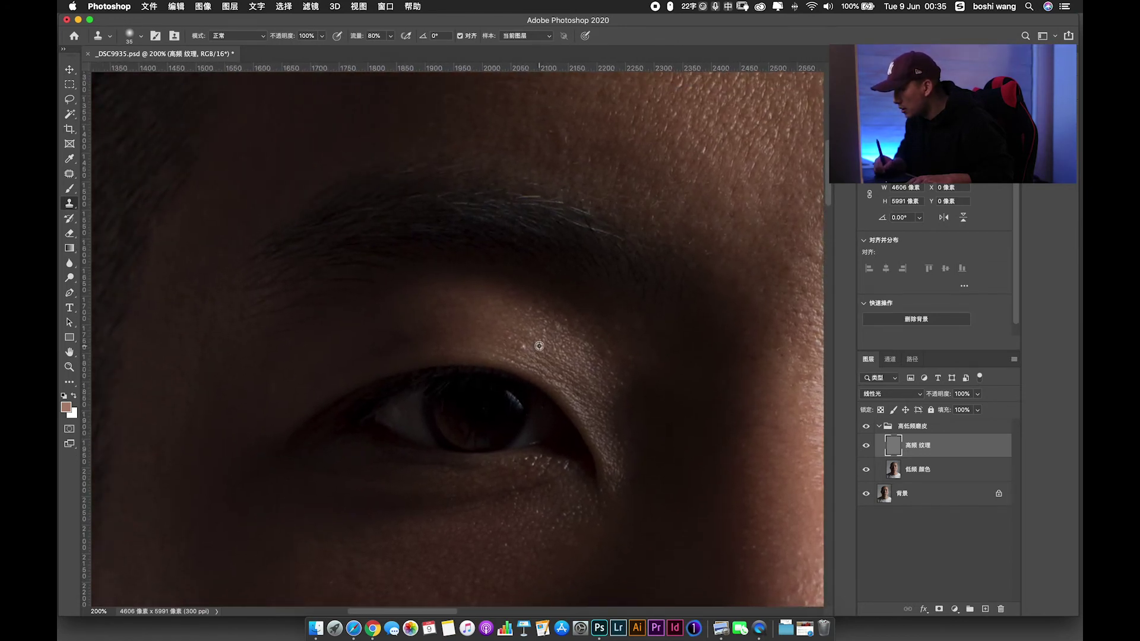
scroll(547, 327, down, 5)
scroll(505, 416, down, 3)
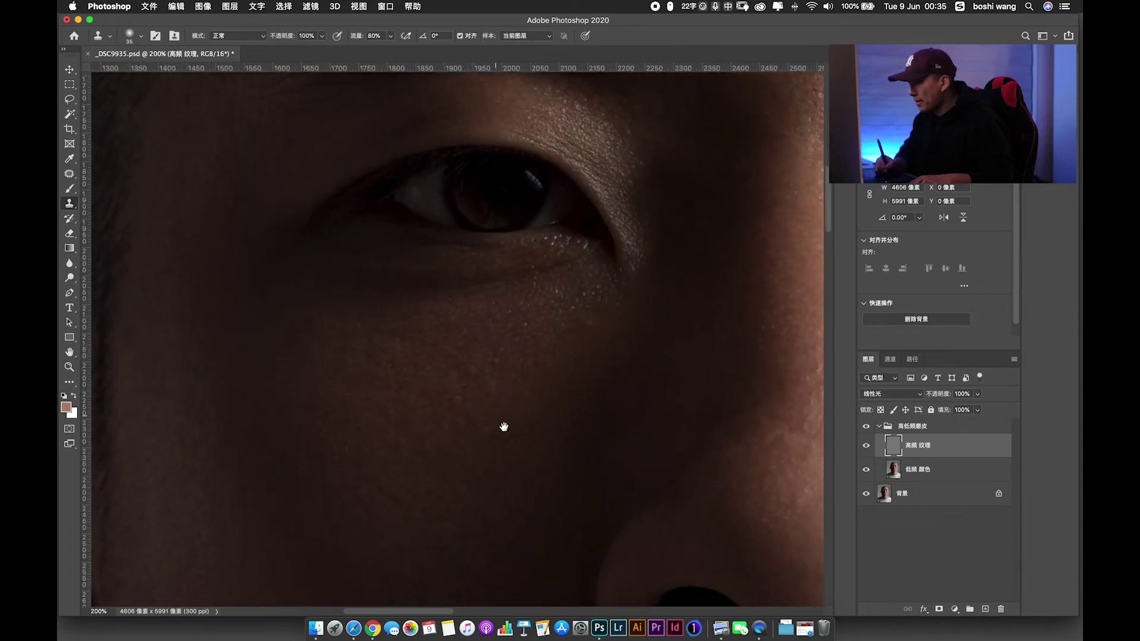
scroll(507, 369, down, 3)
scroll(493, 297, down, 3)
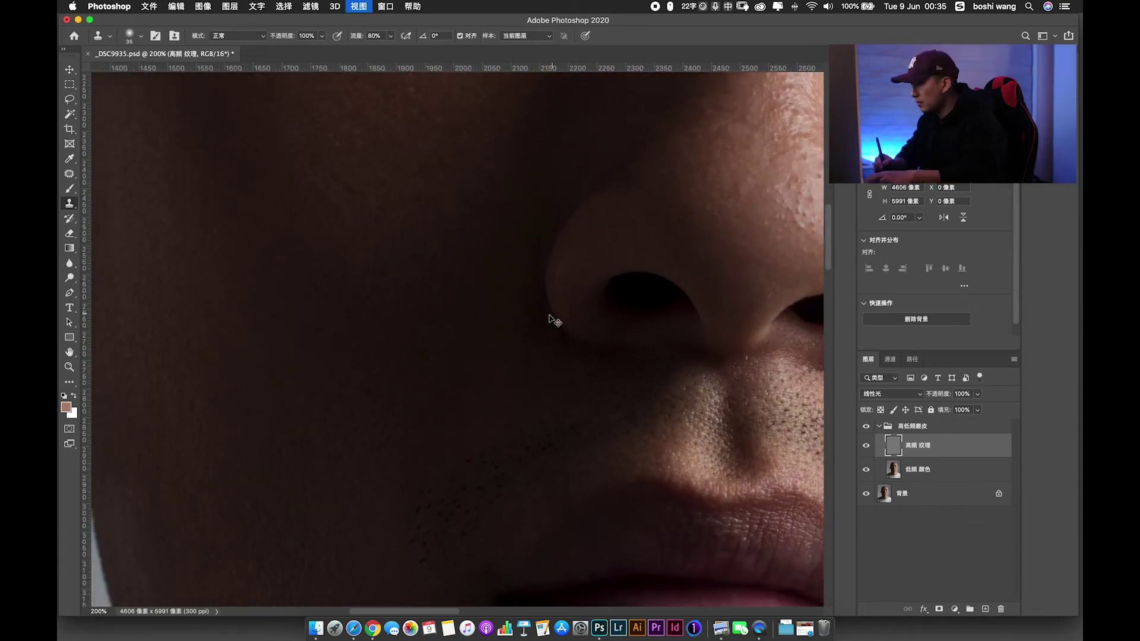
Inspect the chin and neck and sample clean neck skin as the clone source.
scroll(546, 312, down, 4)
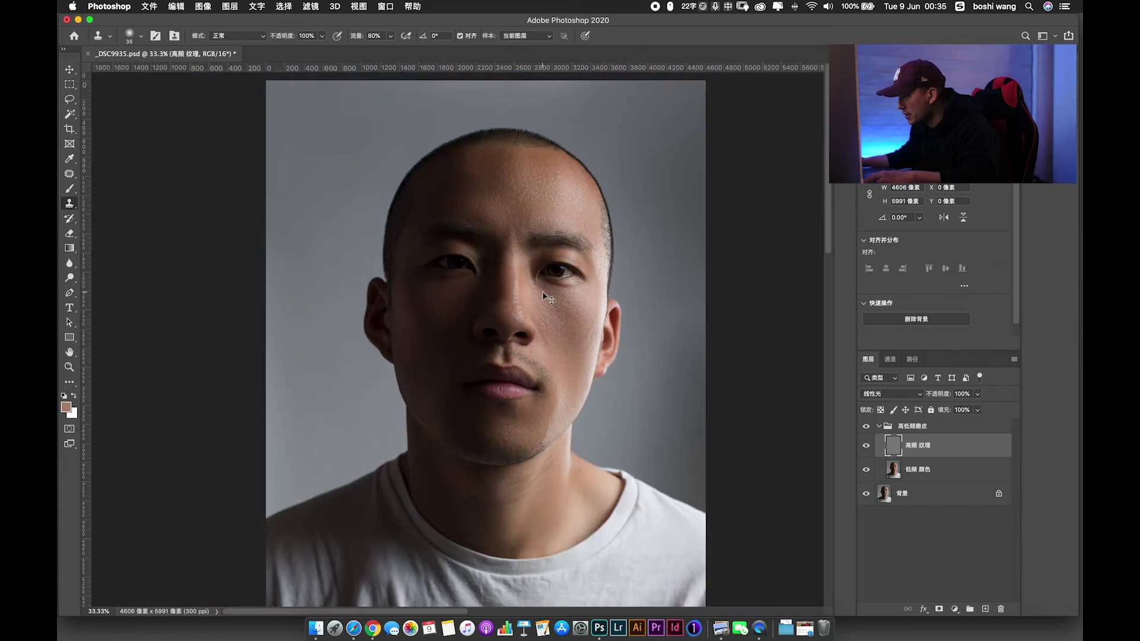
scroll(597, 340, up, 3)
scroll(597, 340, up, 2)
scroll(597, 341, down, 3)
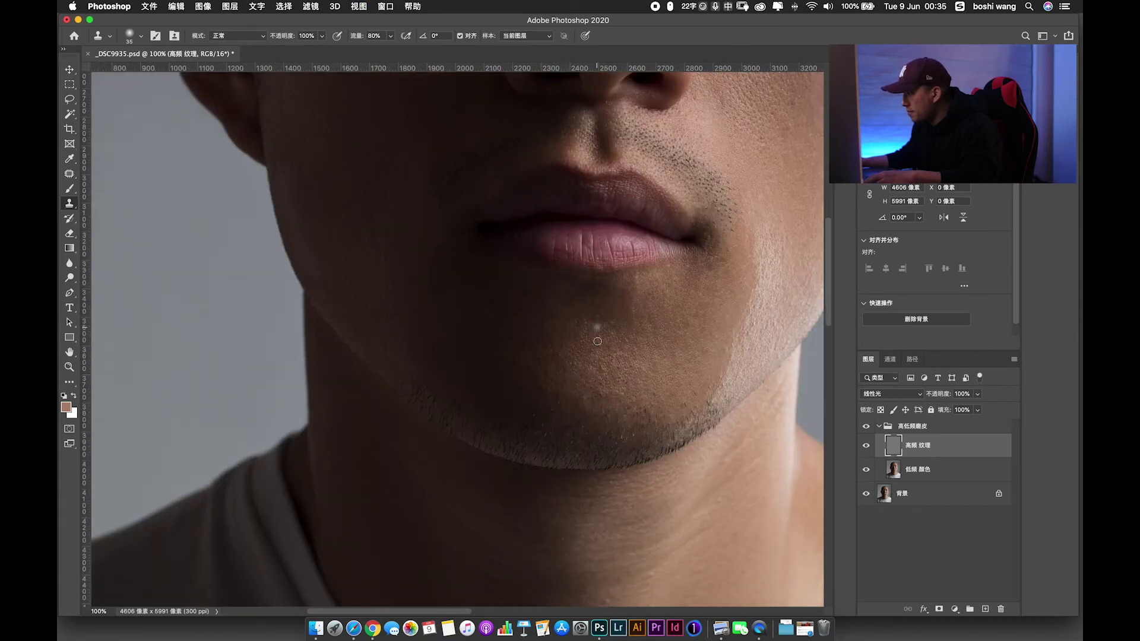
scroll(594, 326, down, 3)
scroll(629, 326, right, 2)
scroll(629, 326, up, 2)
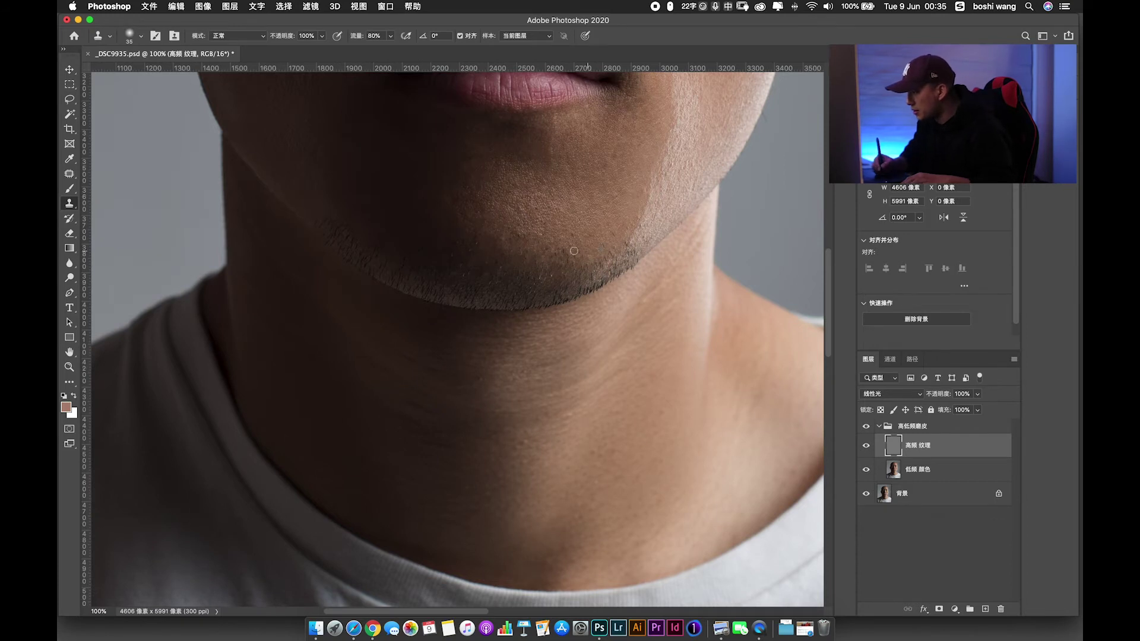
scroll(479, 388, up, 2)
scroll(493, 386, up, 2)
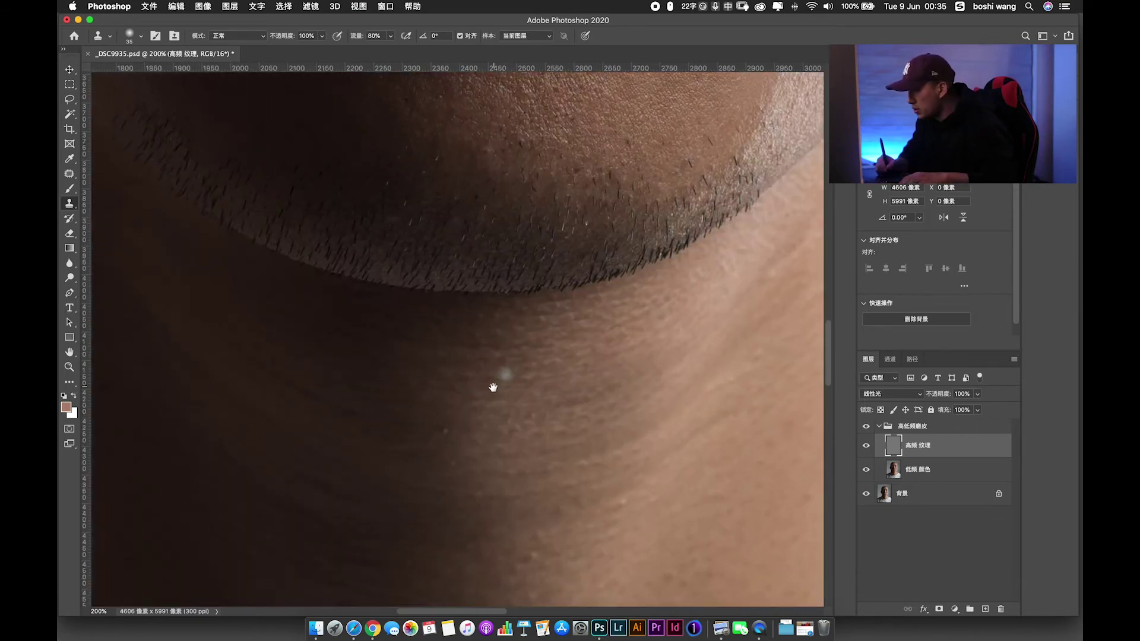
drag(493, 387, 509, 331)
scroll(453, 325, down, 2)
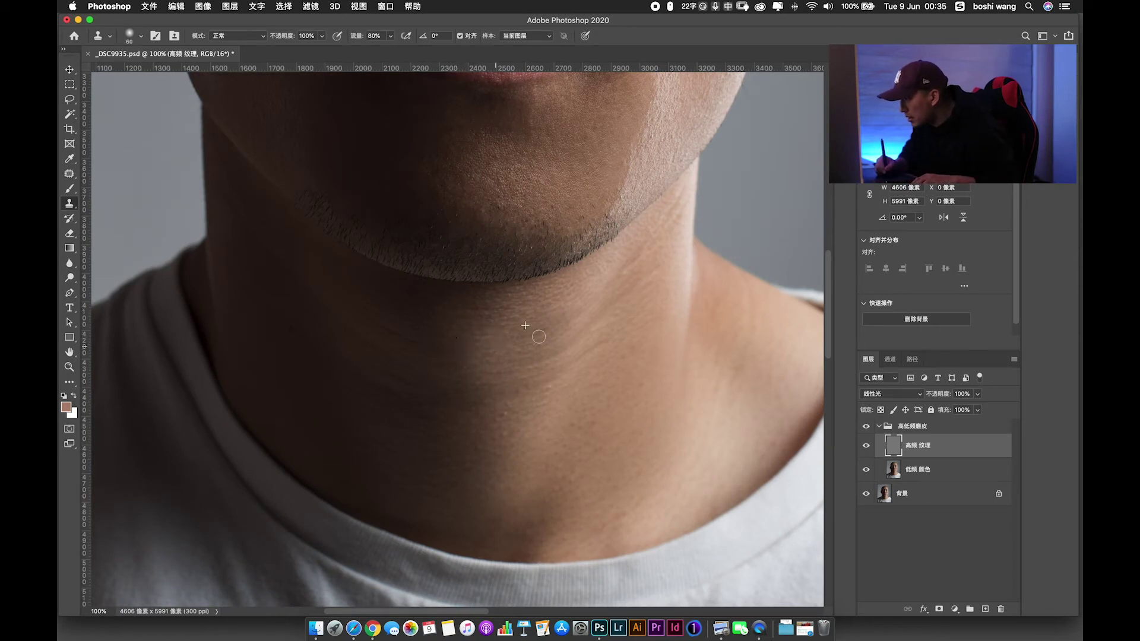
alt+click(471, 357)
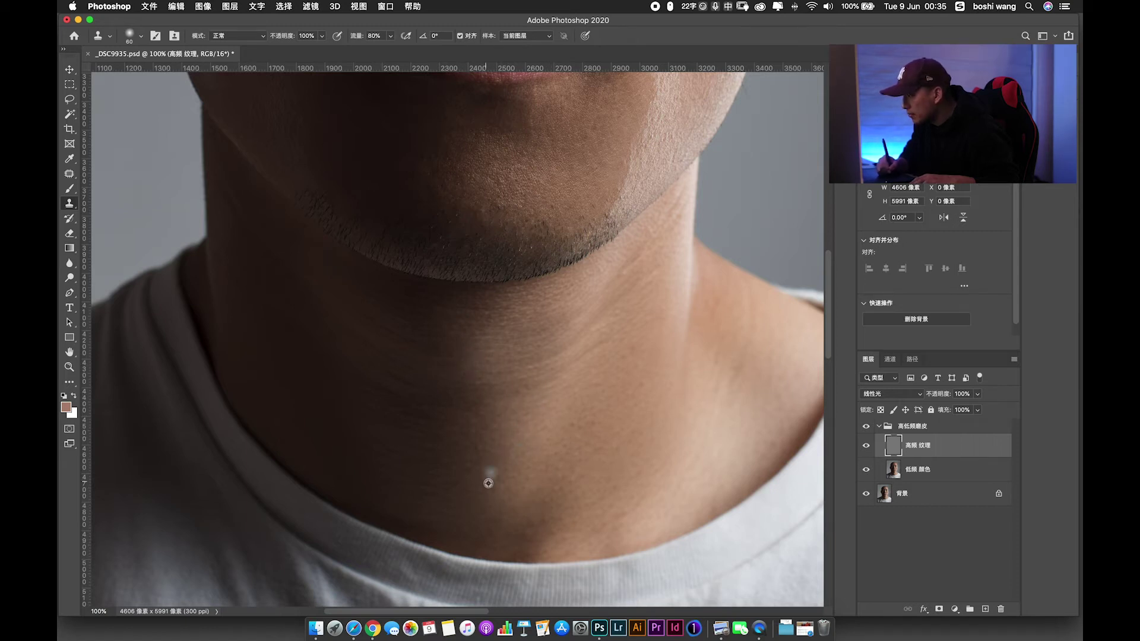
Pan across the neck down to the lower neck and collar.
drag(355, 363, 430, 403)
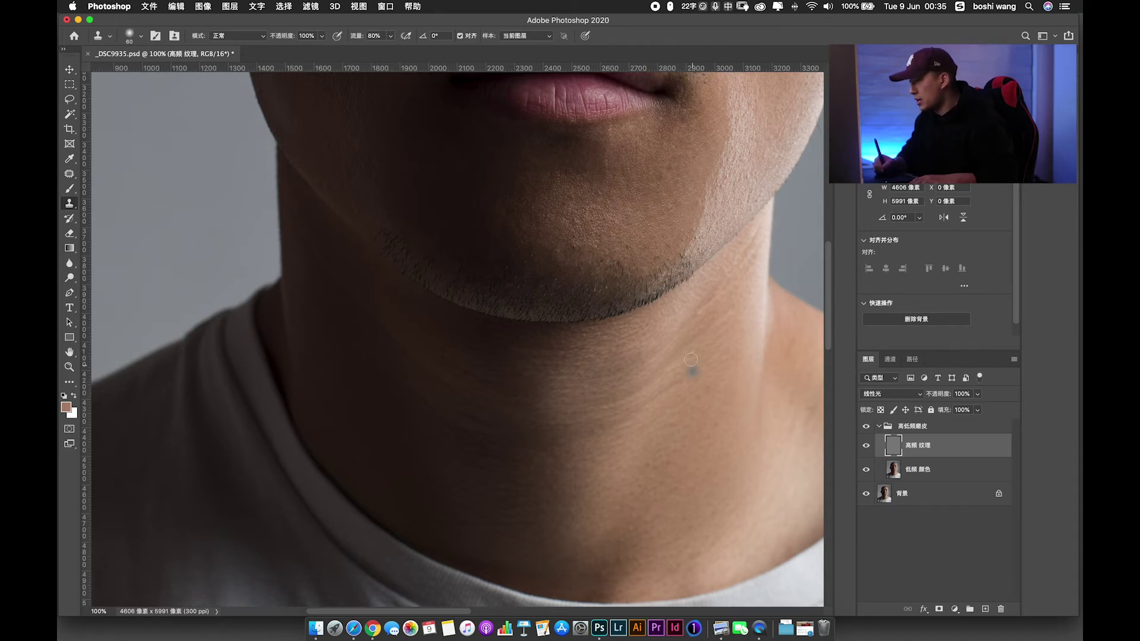
drag(678, 325, 666, 397)
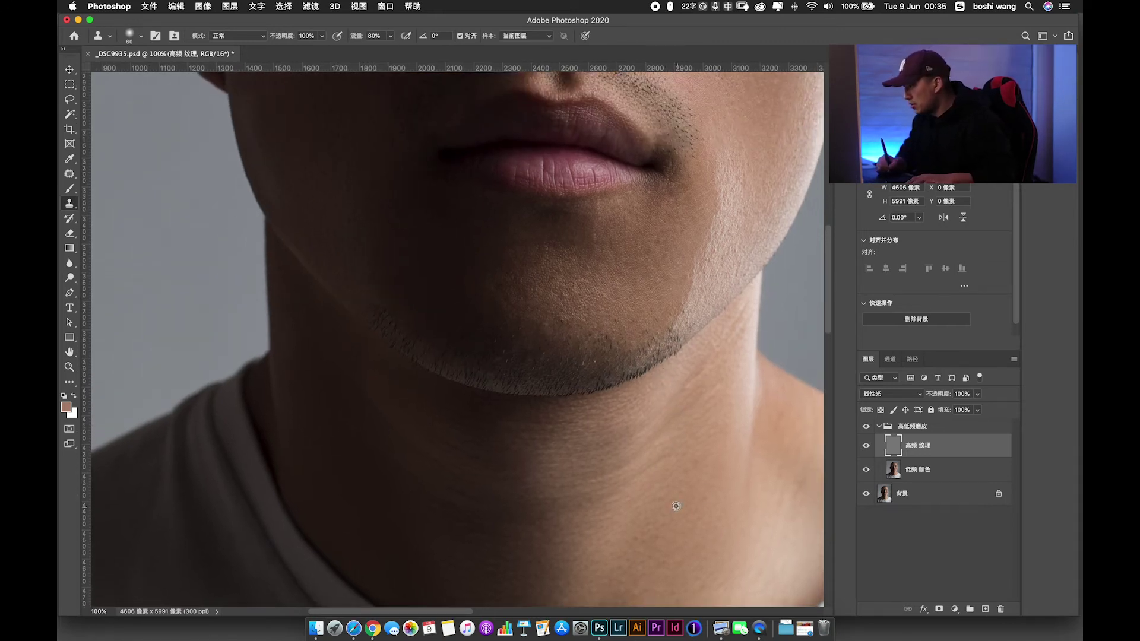
drag(700, 484, 680, 419)
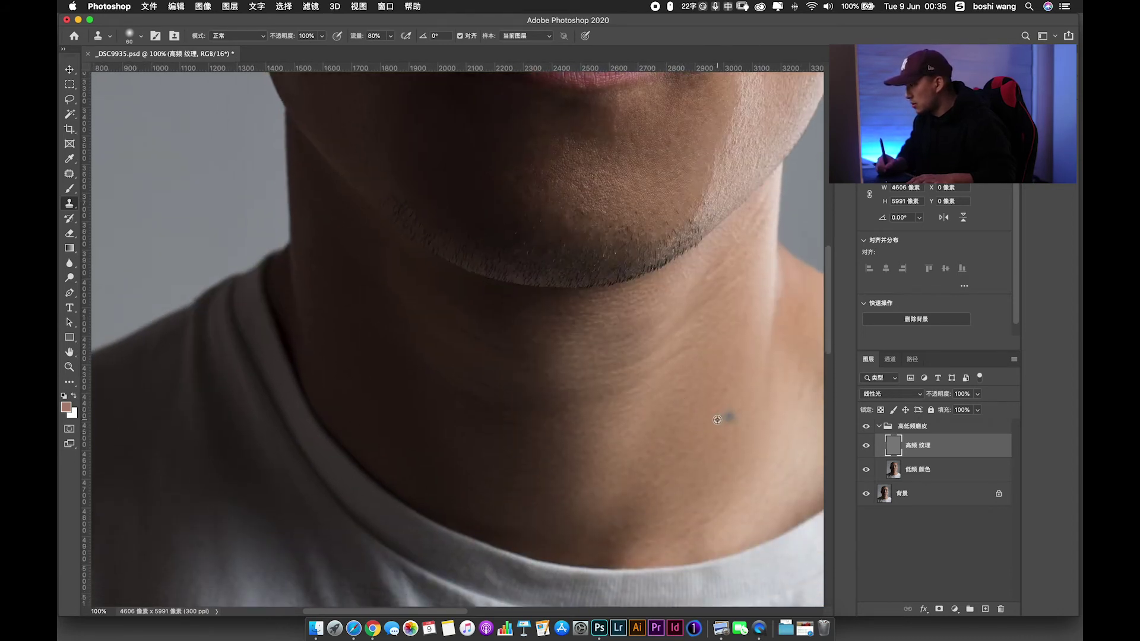
scroll(651, 417, up, 5)
Zoom in on the nose and reduce the Clone Stamp brush to 26 px.
scroll(643, 478, up, 5)
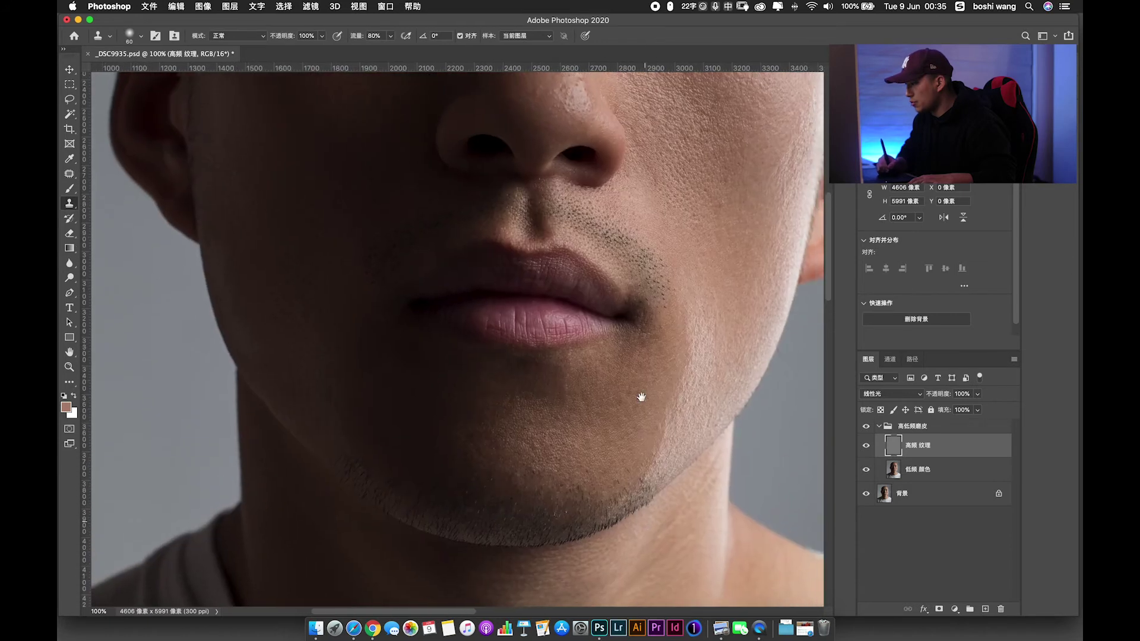
scroll(641, 394, up, 5)
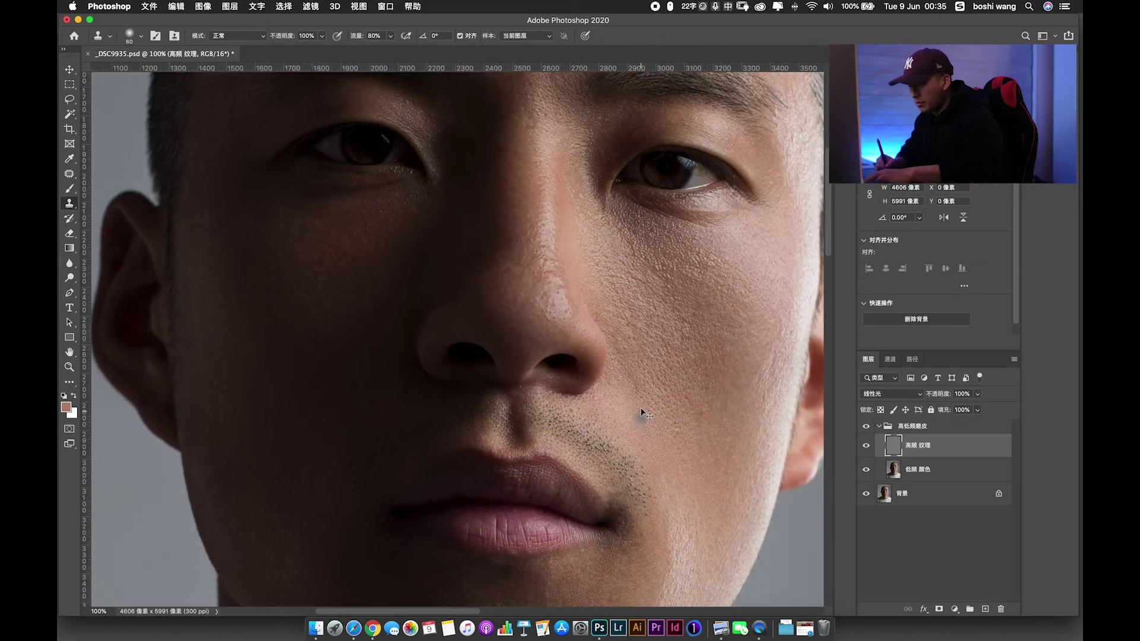
key(super+equal)
key(bracketleft)
key(bracketleft)
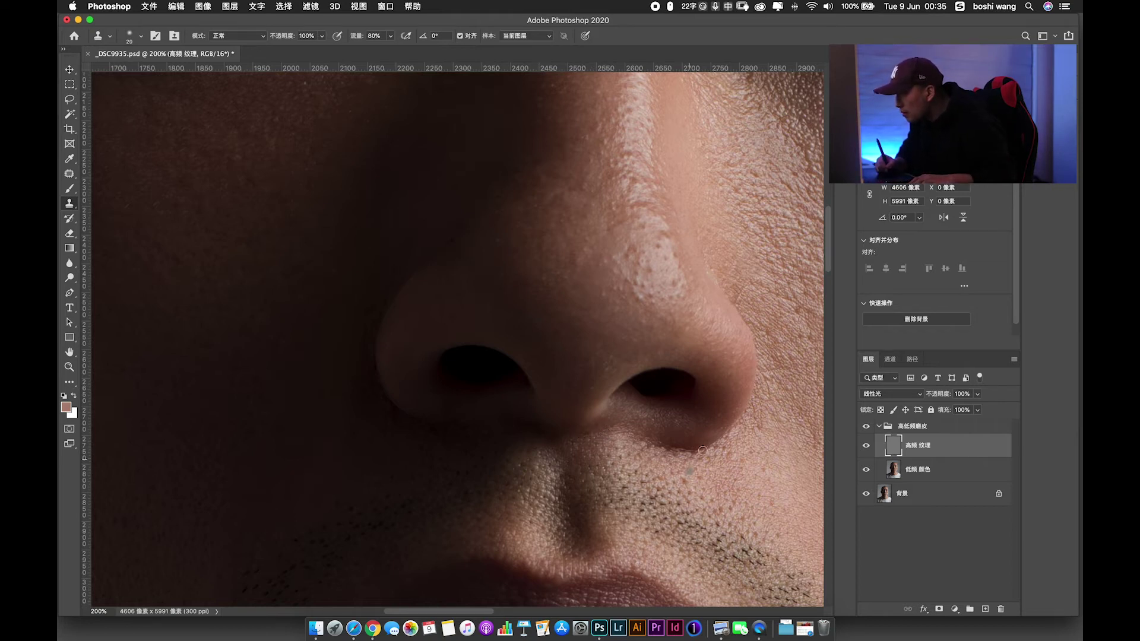
Inspect the lower face, right eye and eyebrow, ending on the whole portrait at 50%.
key(super+minus)
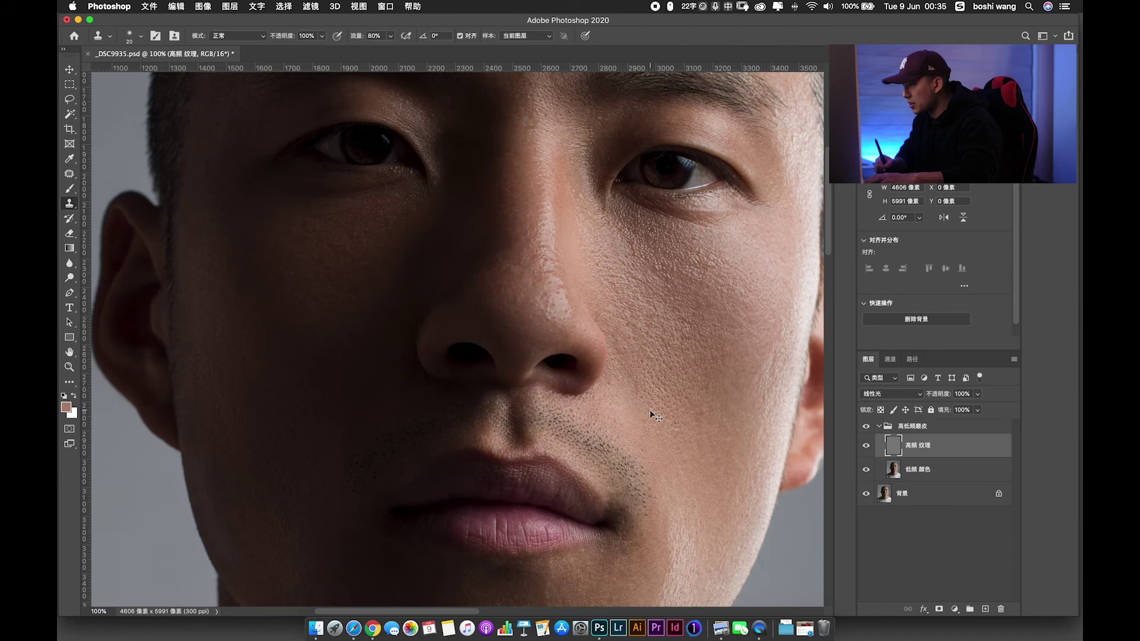
key(super+plus)
key(super+minus)
key(super+minus)
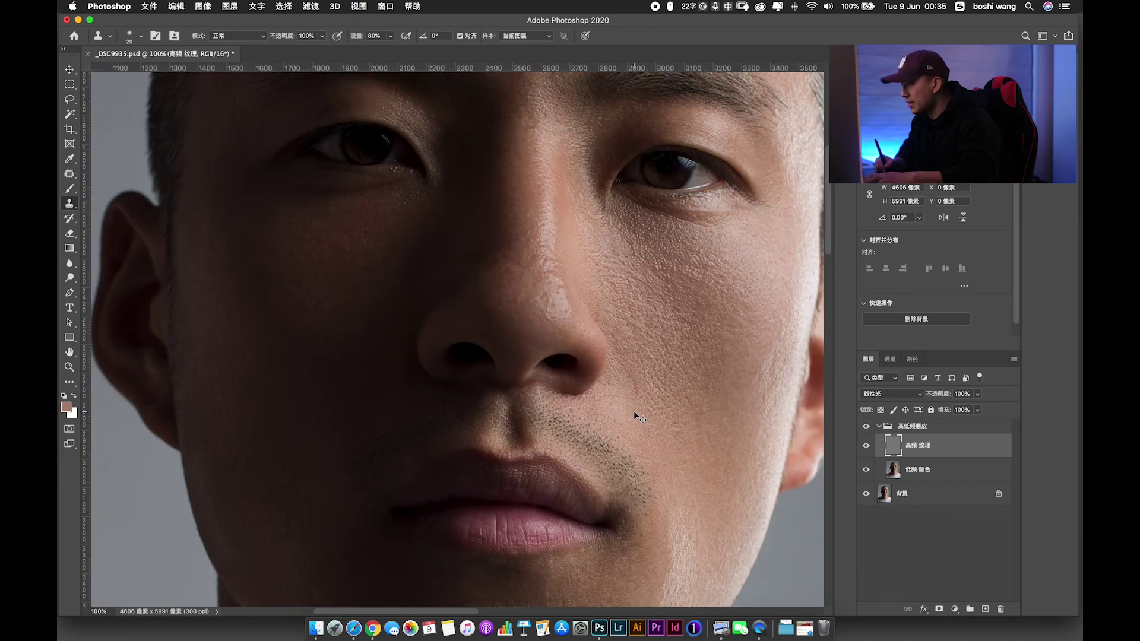
key(super+minus)
key(super+plus)
key(super+plus)
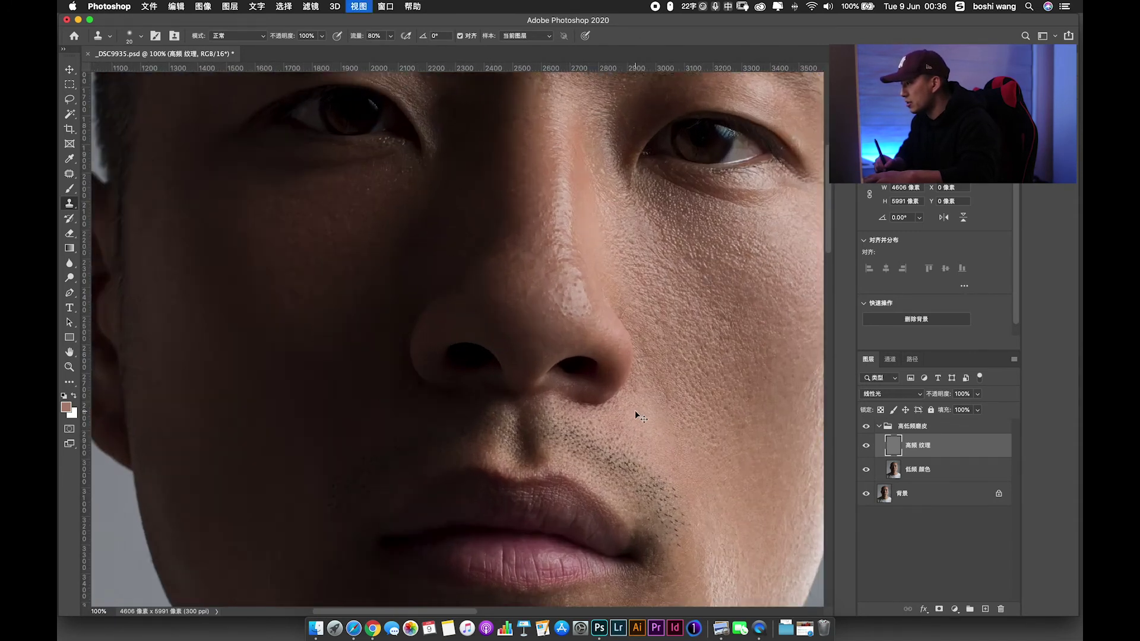
key(super+plus)
scroll(641, 357, up, 10)
drag(646, 295, 593, 338)
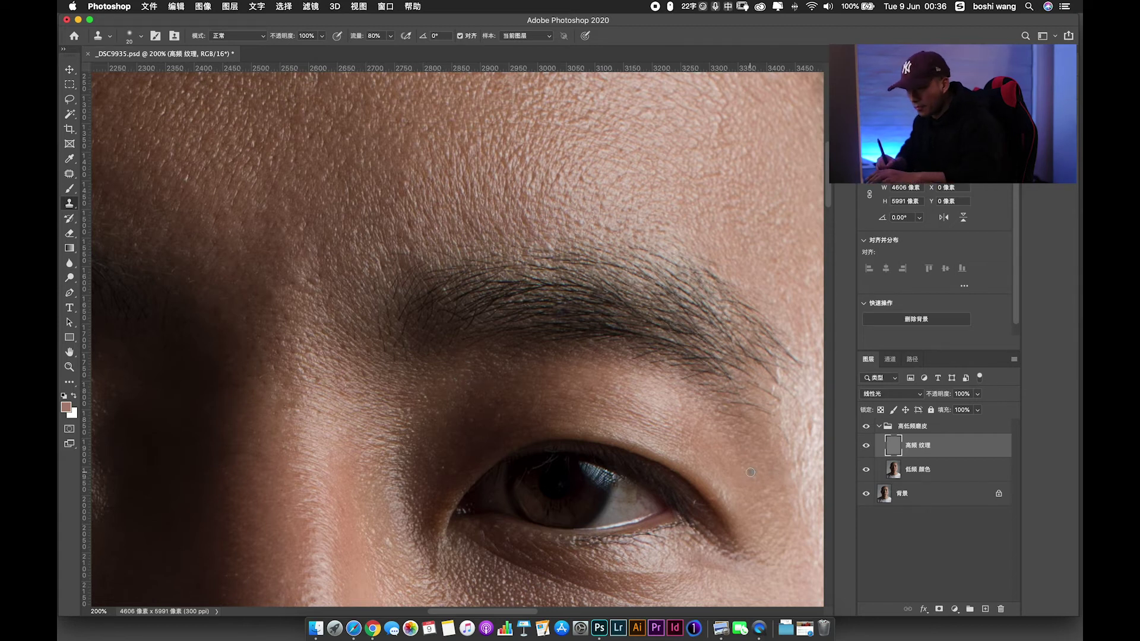
key(super+minus)
key(super+minus)
key(super+minus)
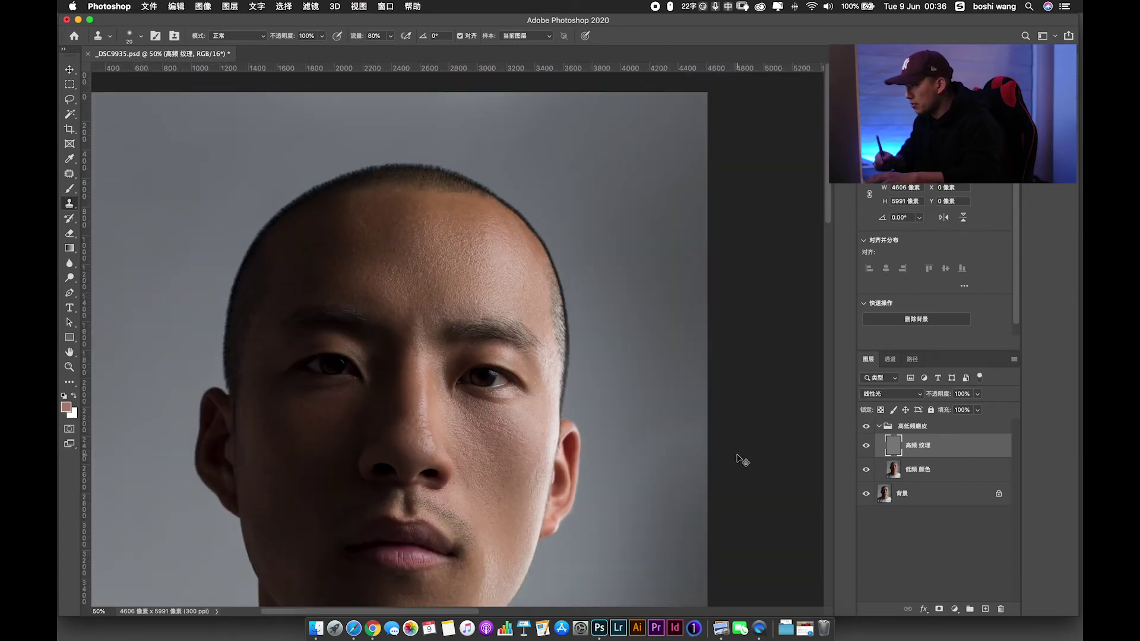
key(super+minus)
key(super+minus)
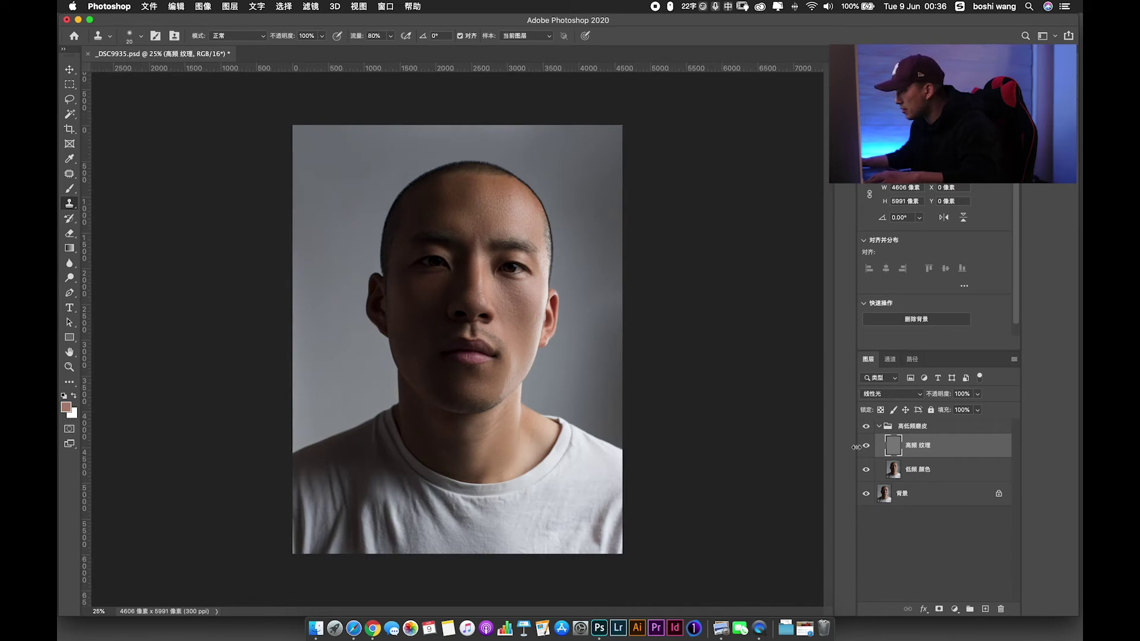
click(880, 427)
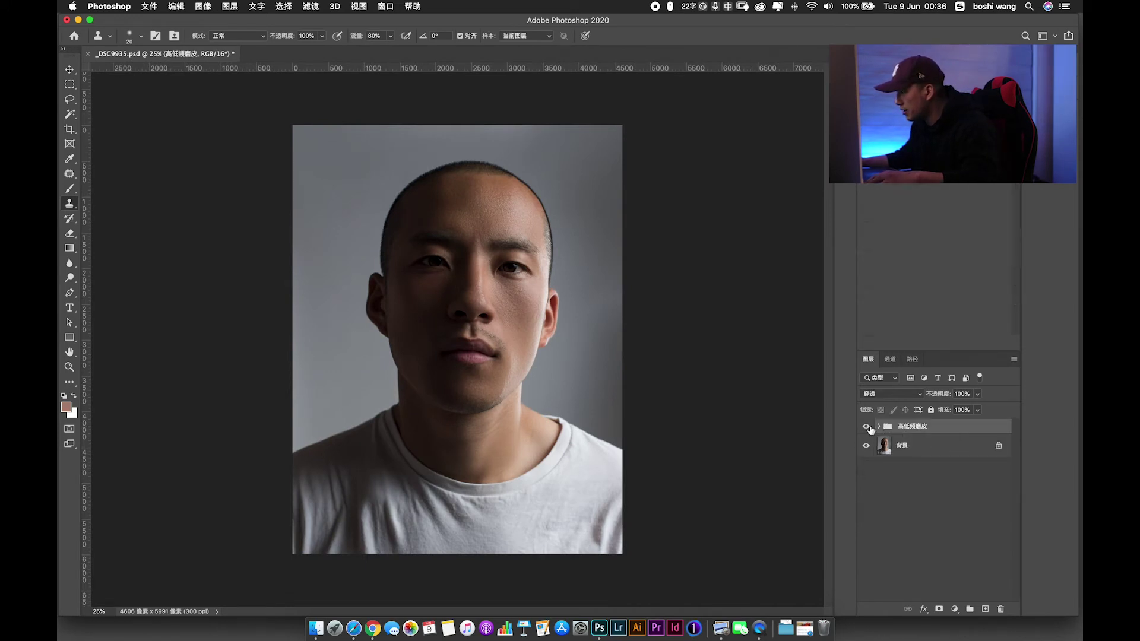
click(866, 427)
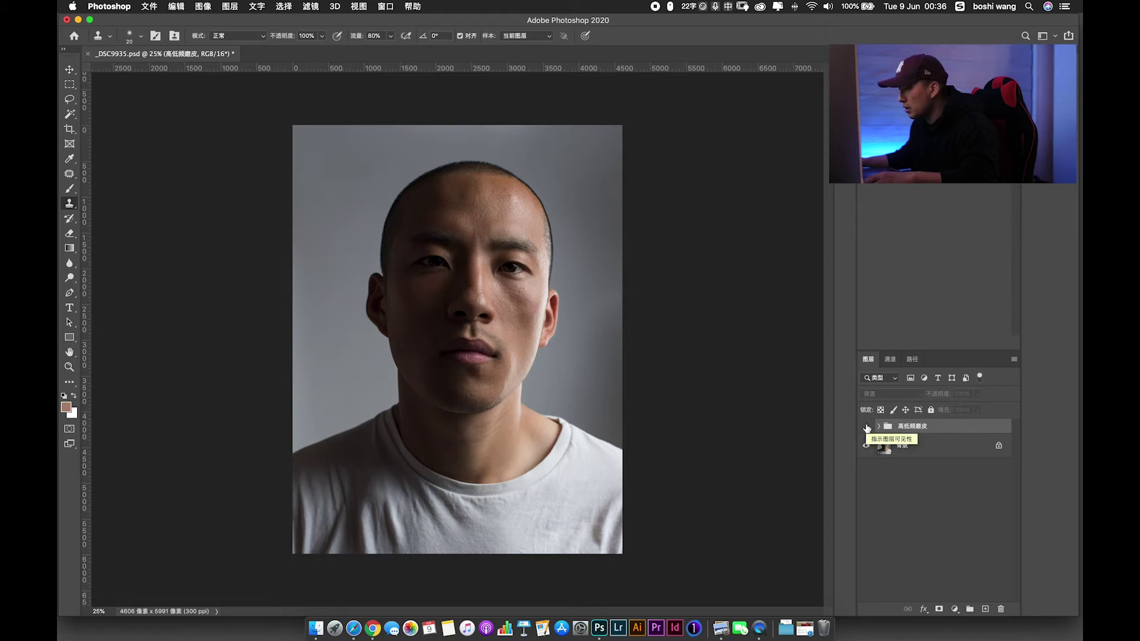
click(867, 427)
key(super+equal)
key(super+equal)
scroll(658, 326, up, 5)
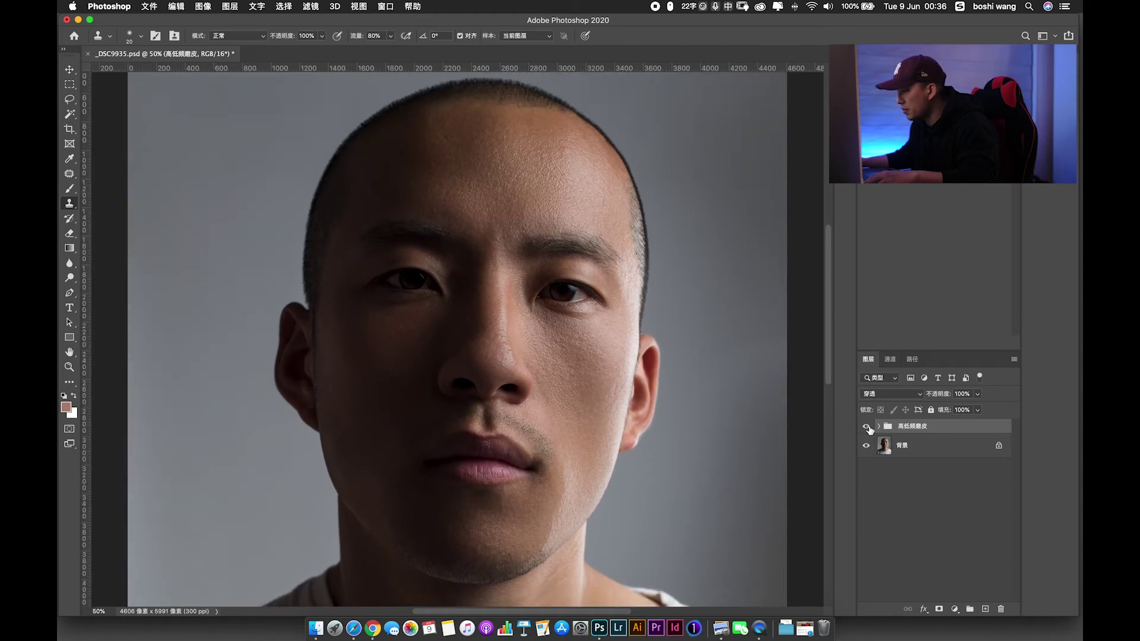
click(866, 427)
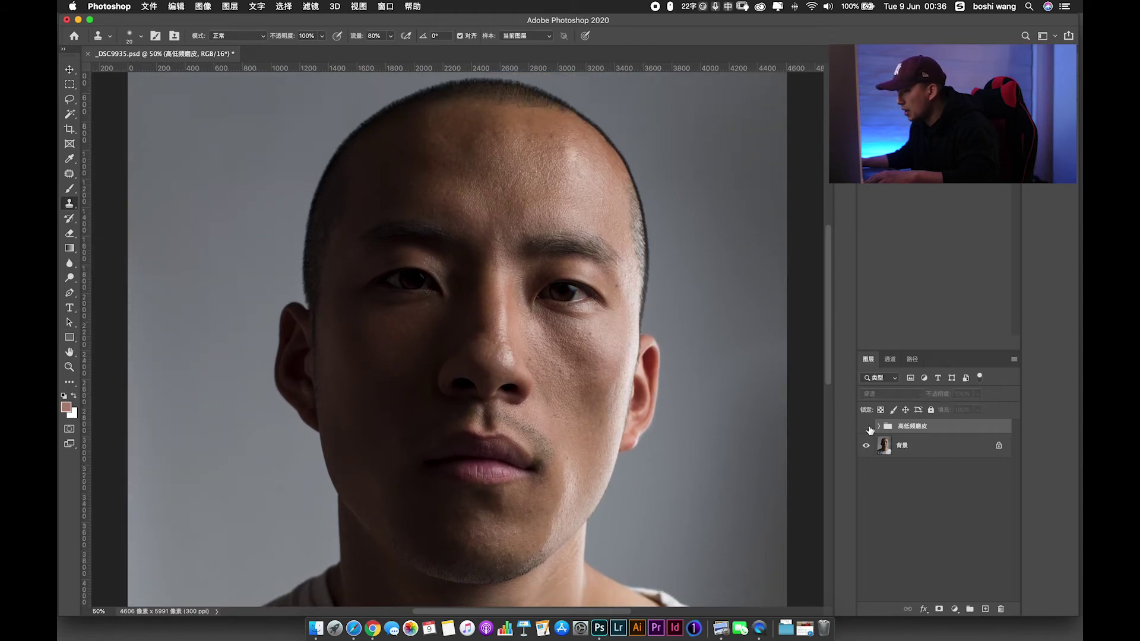
click(866, 427)
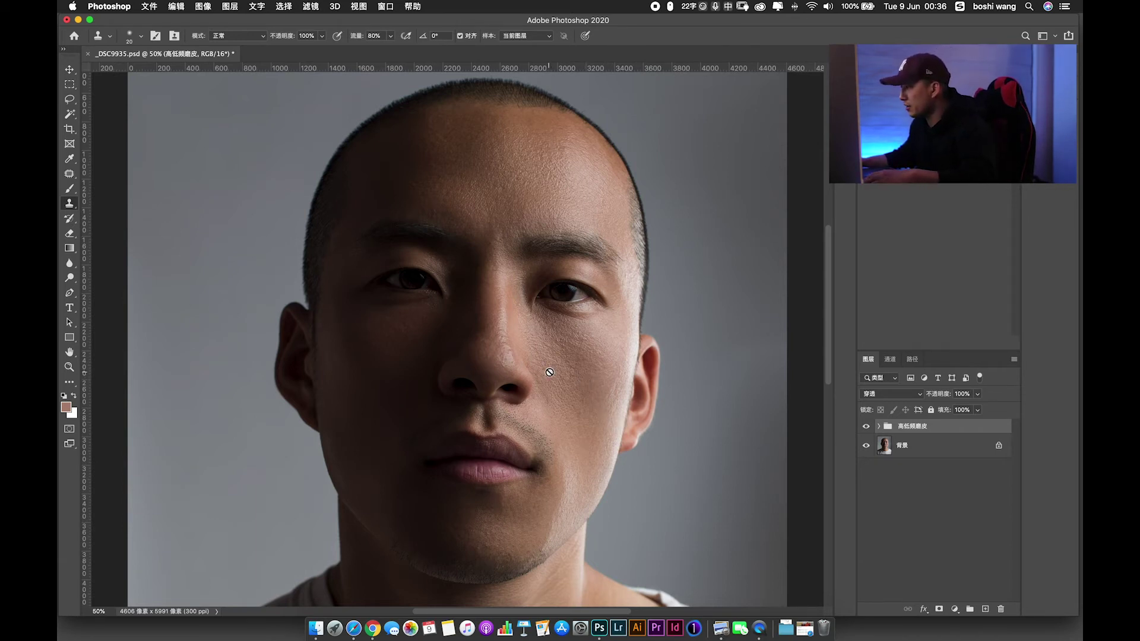
scroll(491, 350, up, 2)
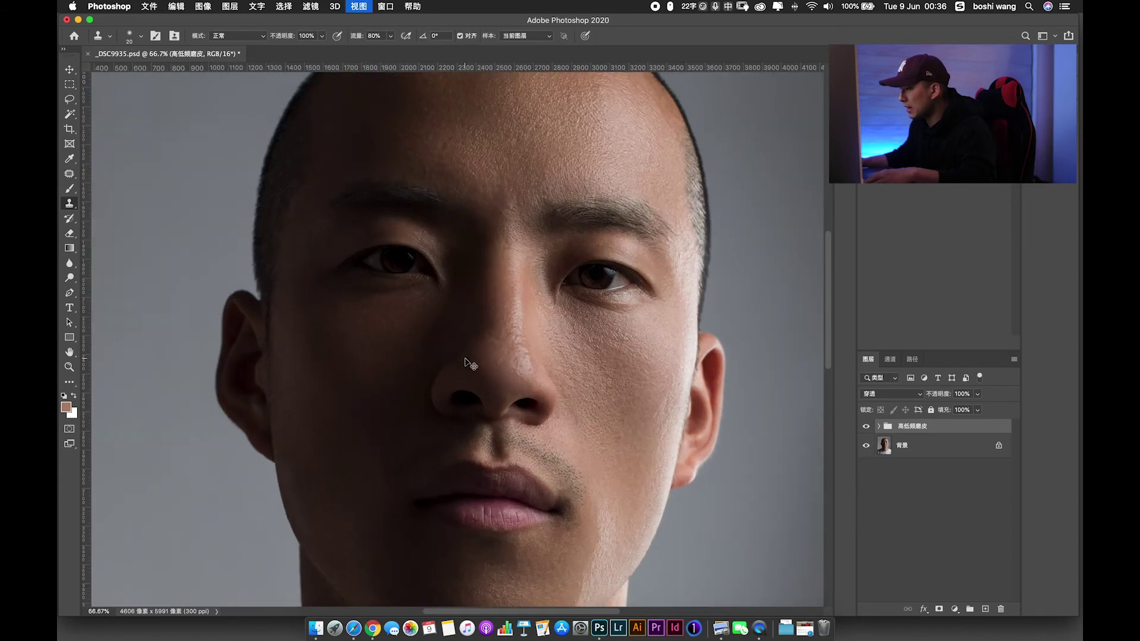
scroll(471, 364, down, 2)
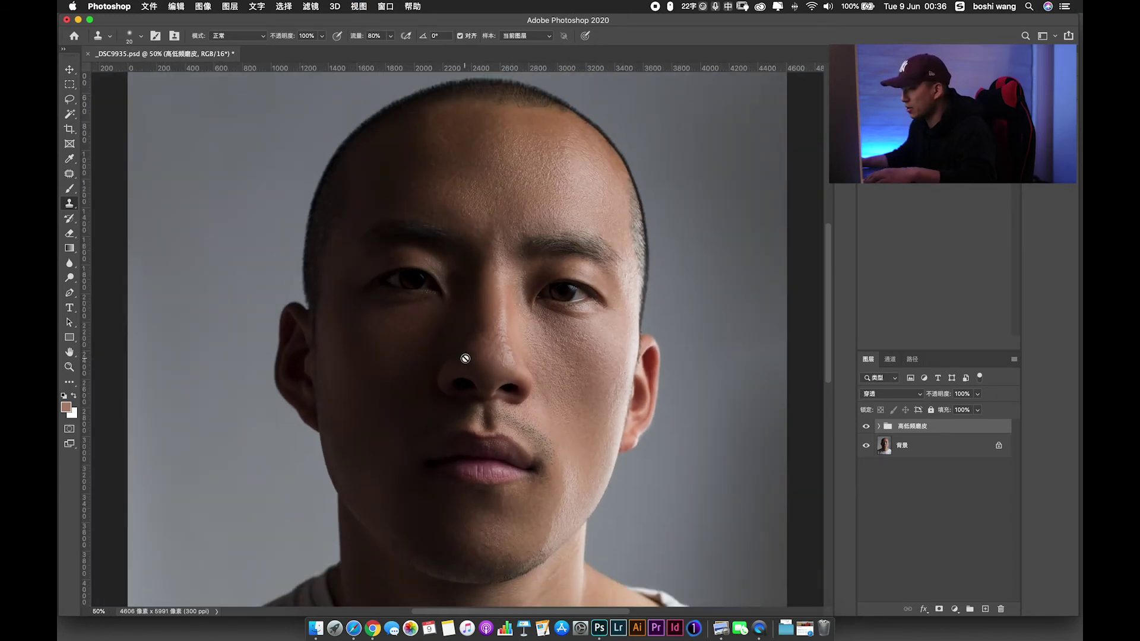
scroll(465, 358, up, 2)
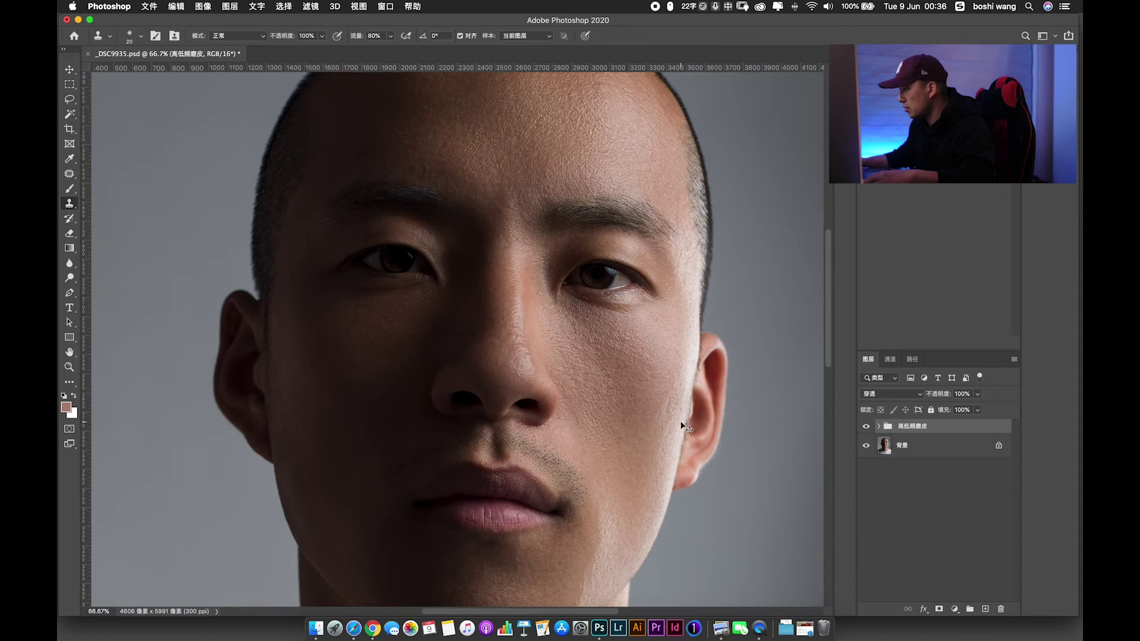
scroll(677, 416, up, 2)
Expand the 高低频磨皮 group and make its 高频 纹理 layer active.
mouse_move(779, 453)
mouse_down()
mouse_move(635, 436)
mouse_move(592, 409)
mouse_up()
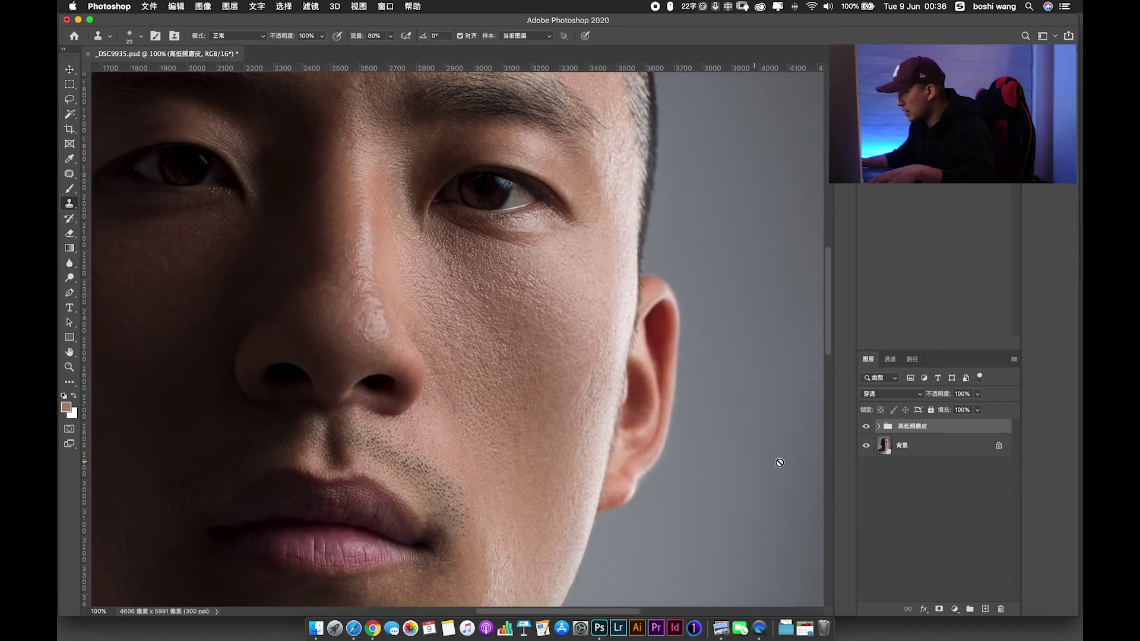
click(879, 427)
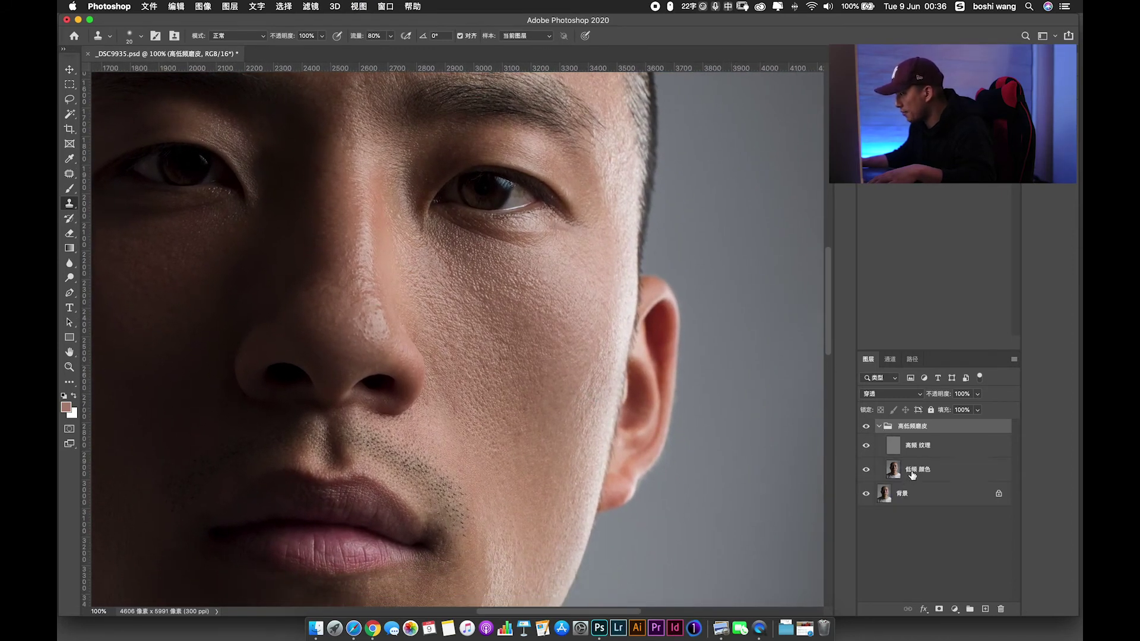
click(916, 447)
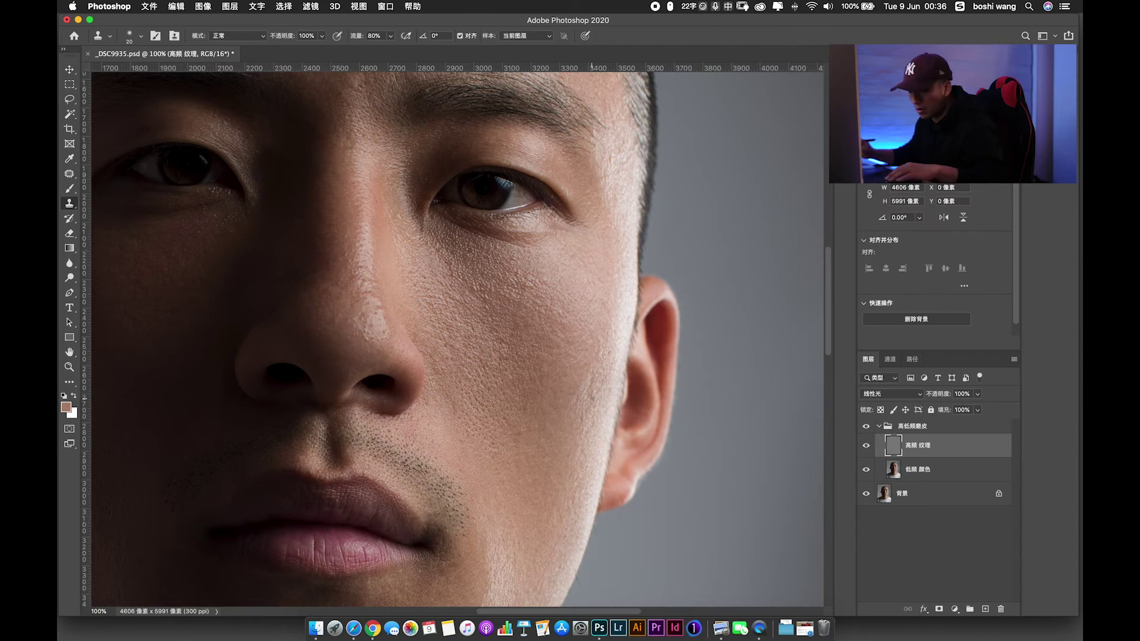
Set the Clone Stamp to 50 px at 200% on the cheek, then fit the whole portrait.
key(super+equal)
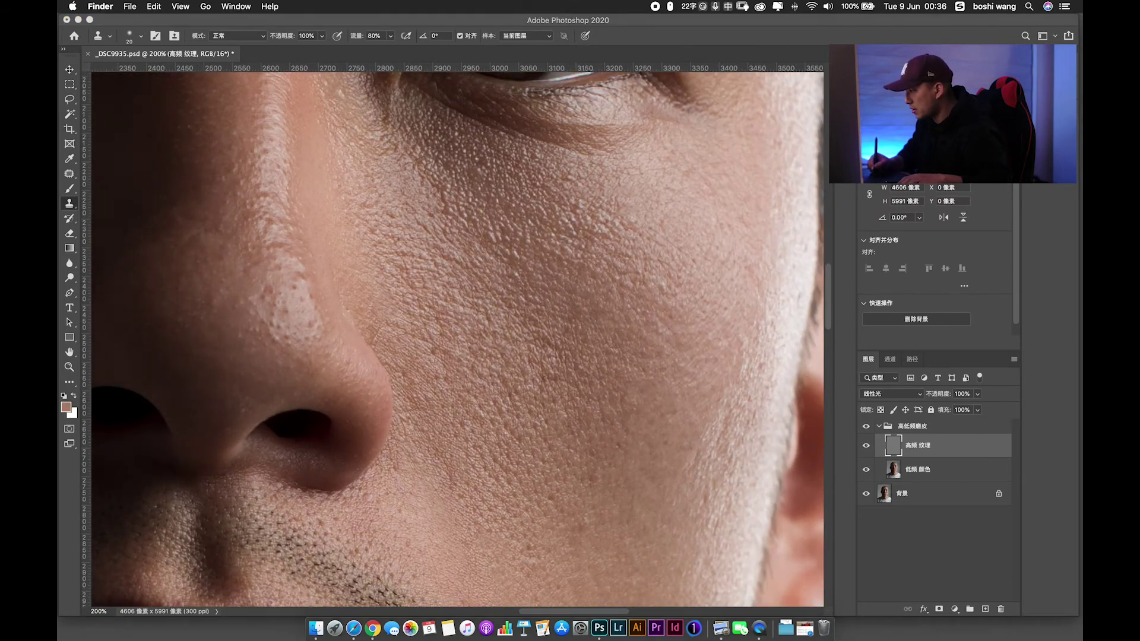
click(724, 297)
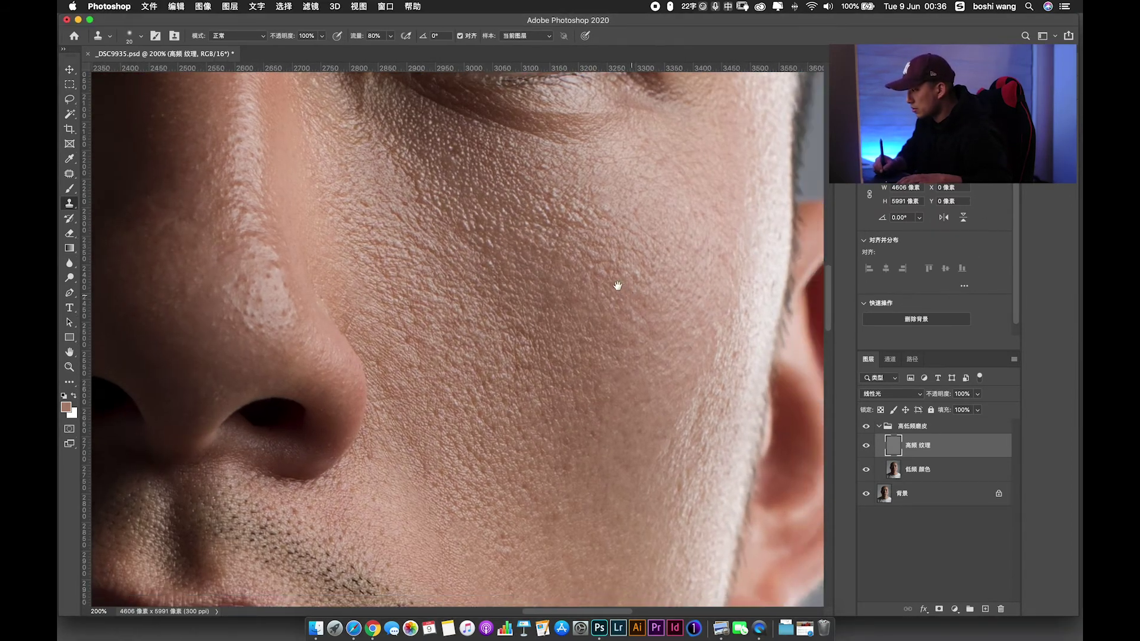
drag(577, 272, 542, 237)
key(bracketright)
key(bracketright)
key(bracketright)
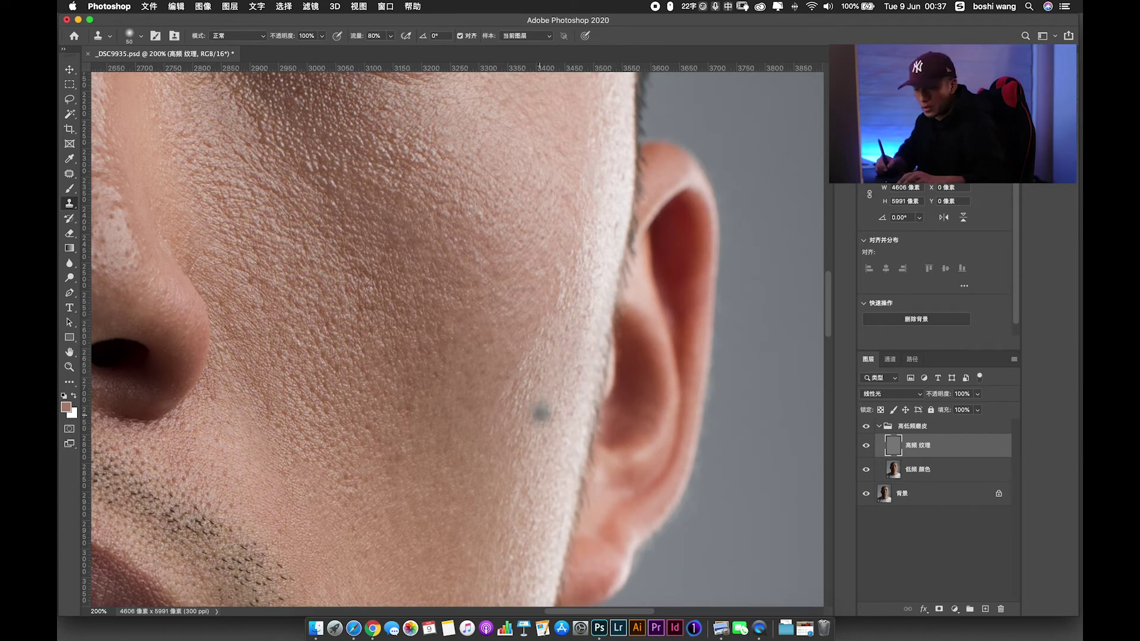
key(v)
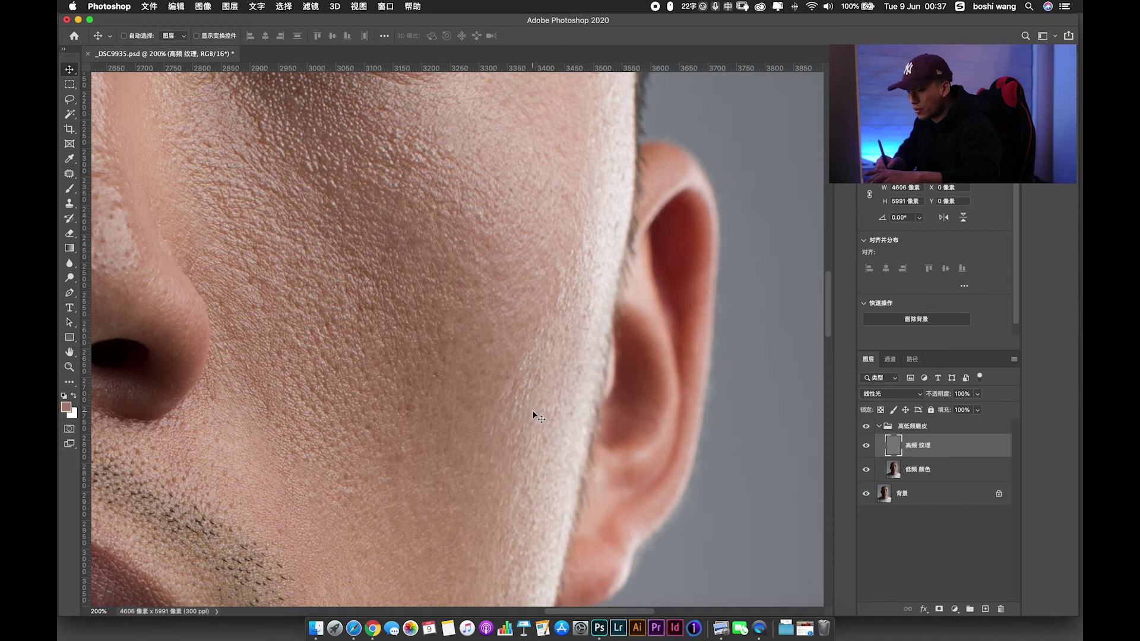
key(super+0)
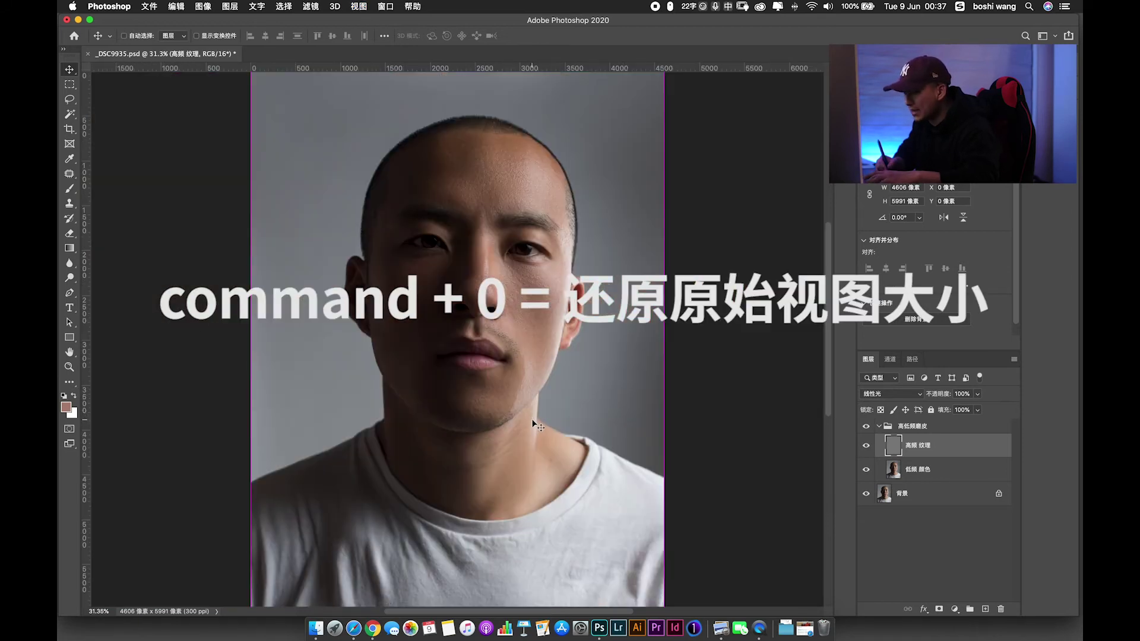
Collapse the 高低频磨皮 group and toggle its visibility to compare before/after, leaving it on.
click(879, 425)
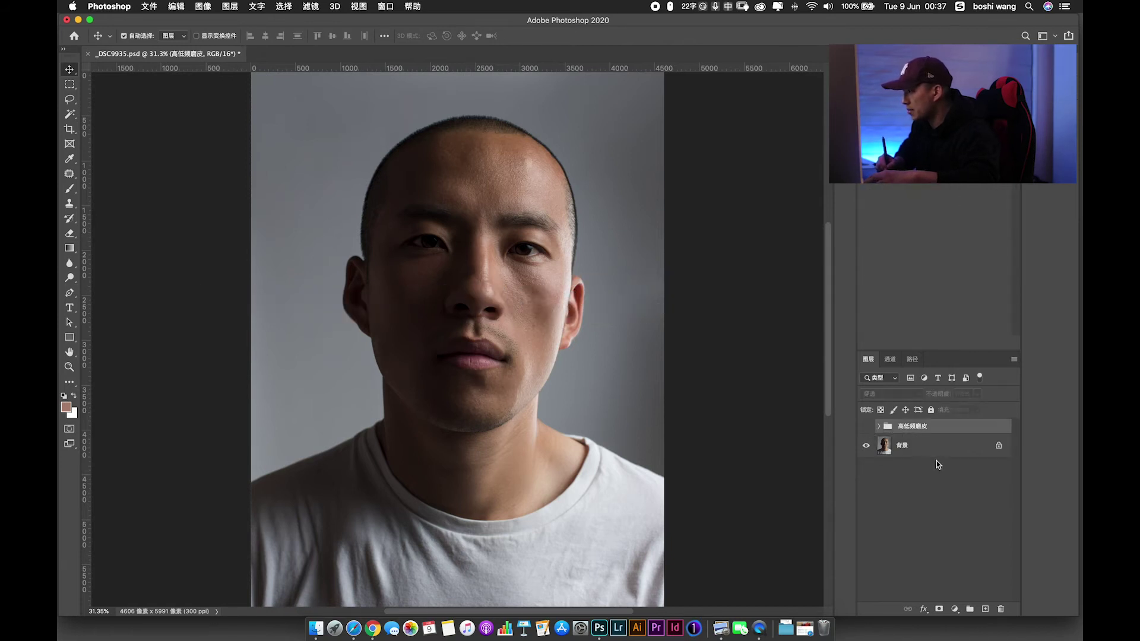
click(866, 426)
click(866, 426)
click(866, 427)
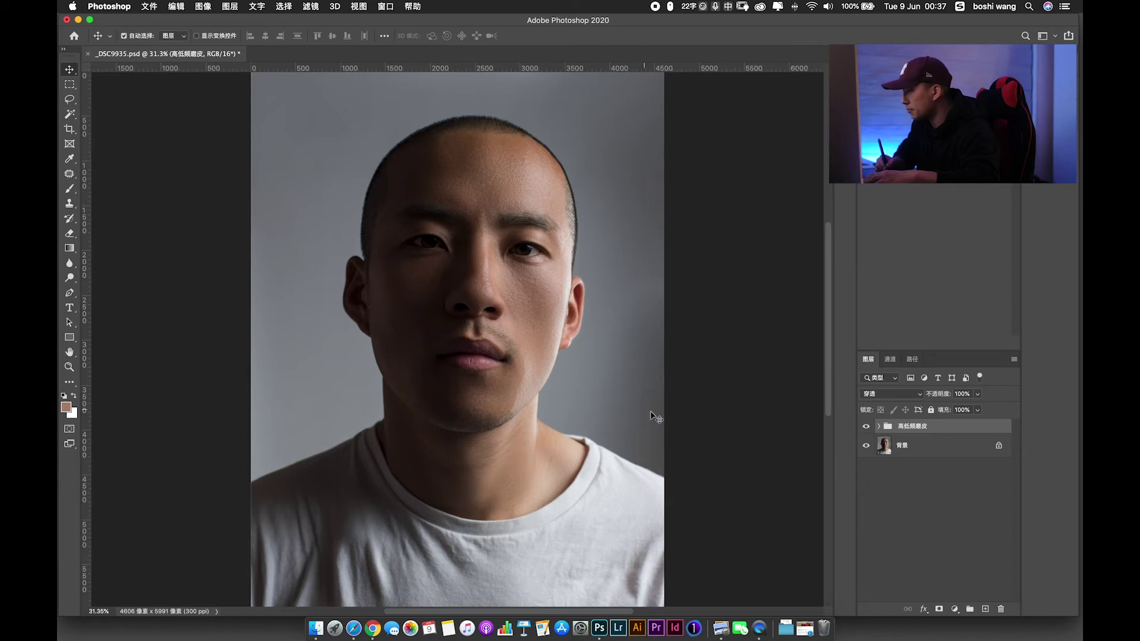
Zoom out to 25%, then back in to 33.3% to review the retouched portrait.
key(super)
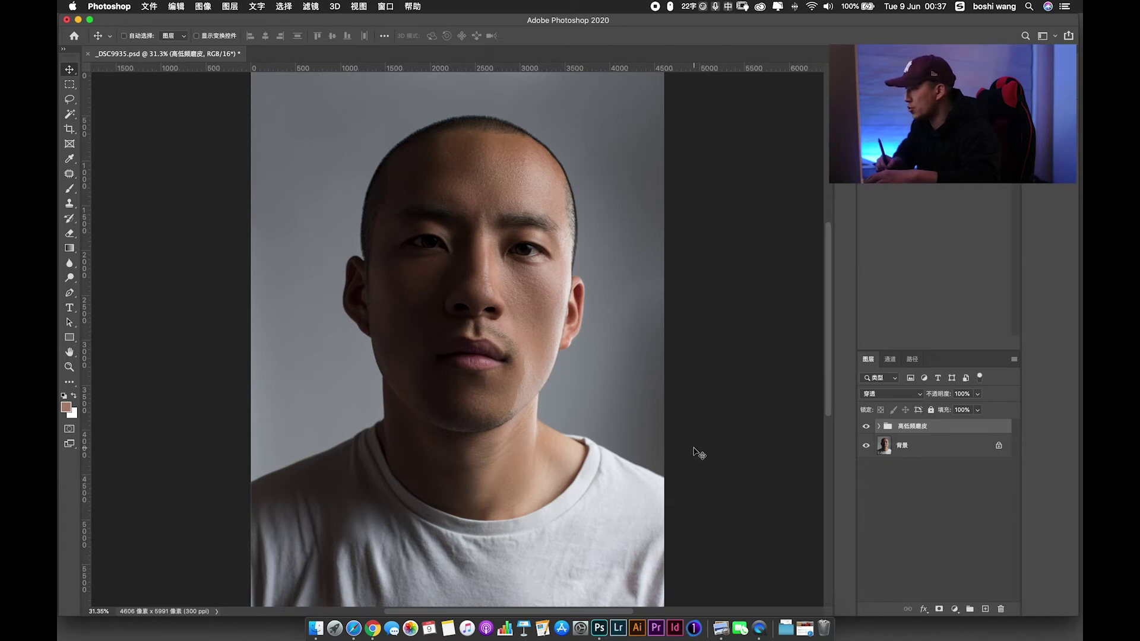
key(super+minus)
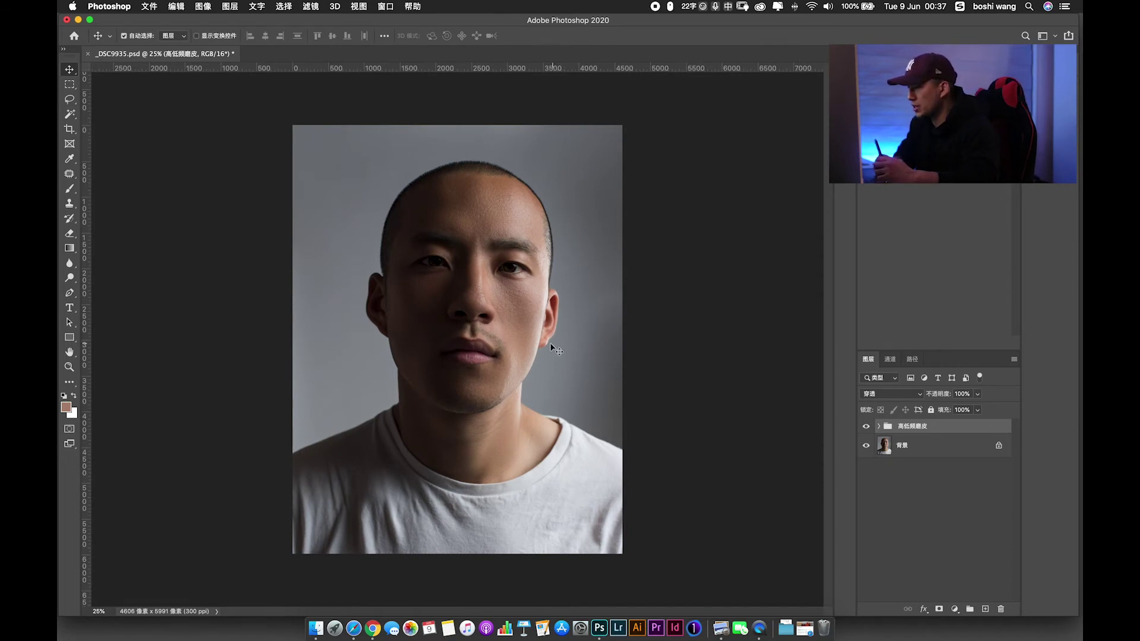
key(super+plus)
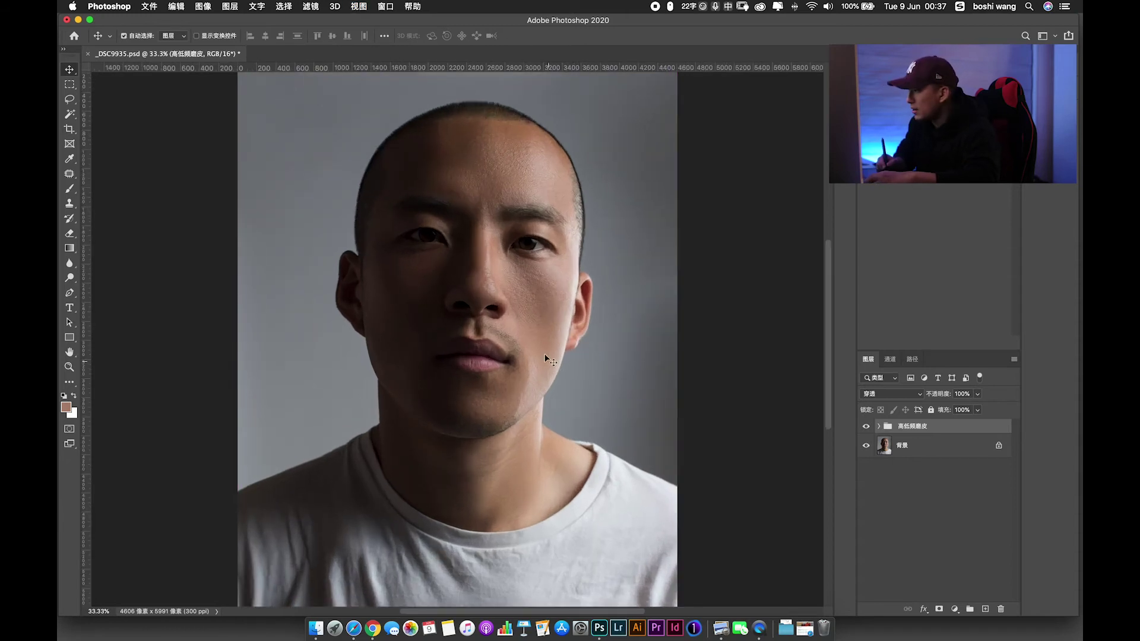
key(super)
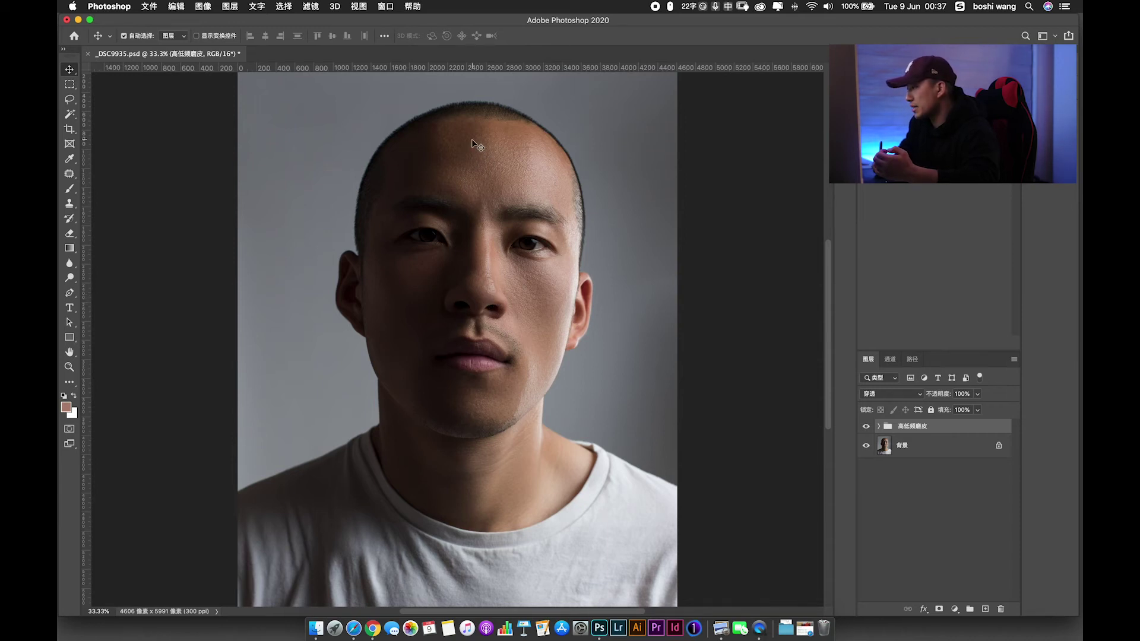
click(989, 609)
key(b)
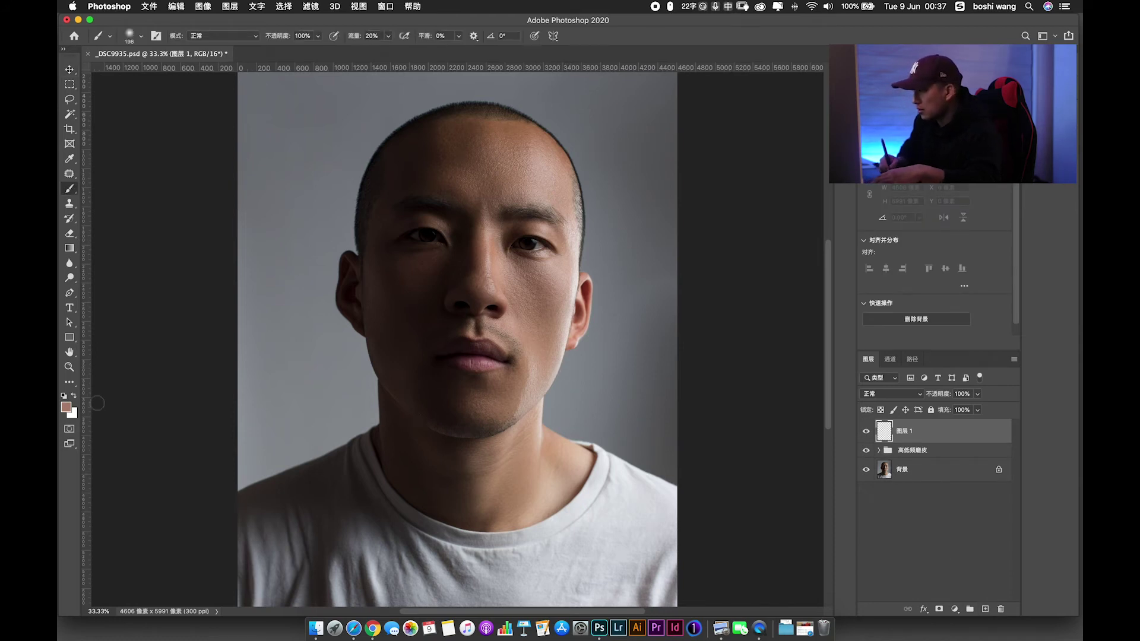
click(67, 408)
drag(535, 356, 653, 249)
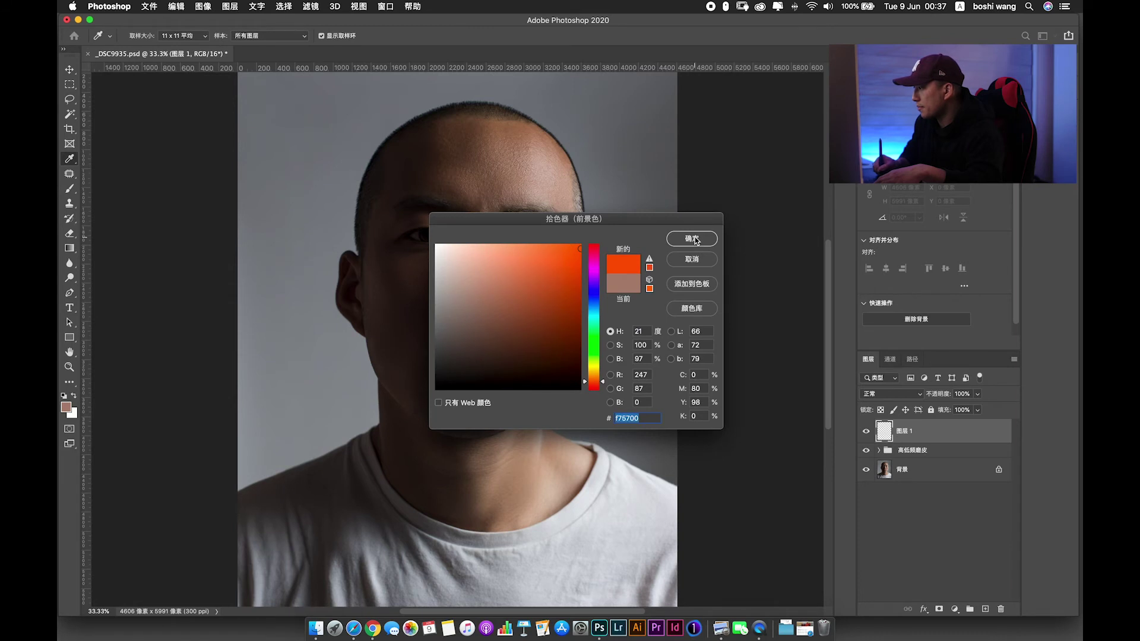
click(691, 238)
drag(475, 116, 472, 119)
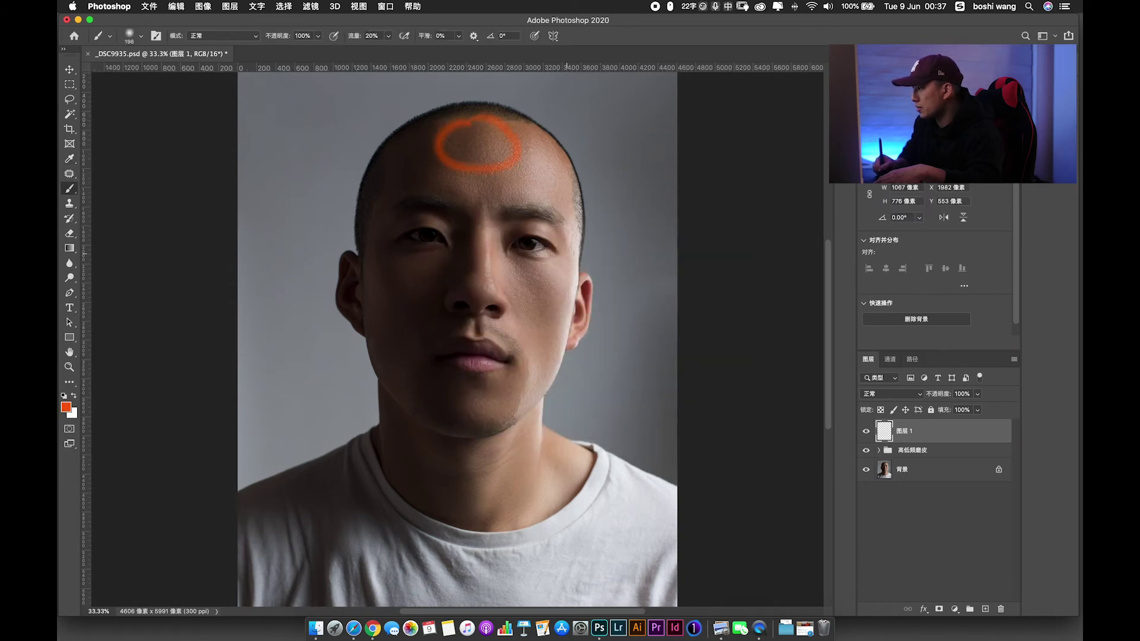
drag(537, 333, 535, 271)
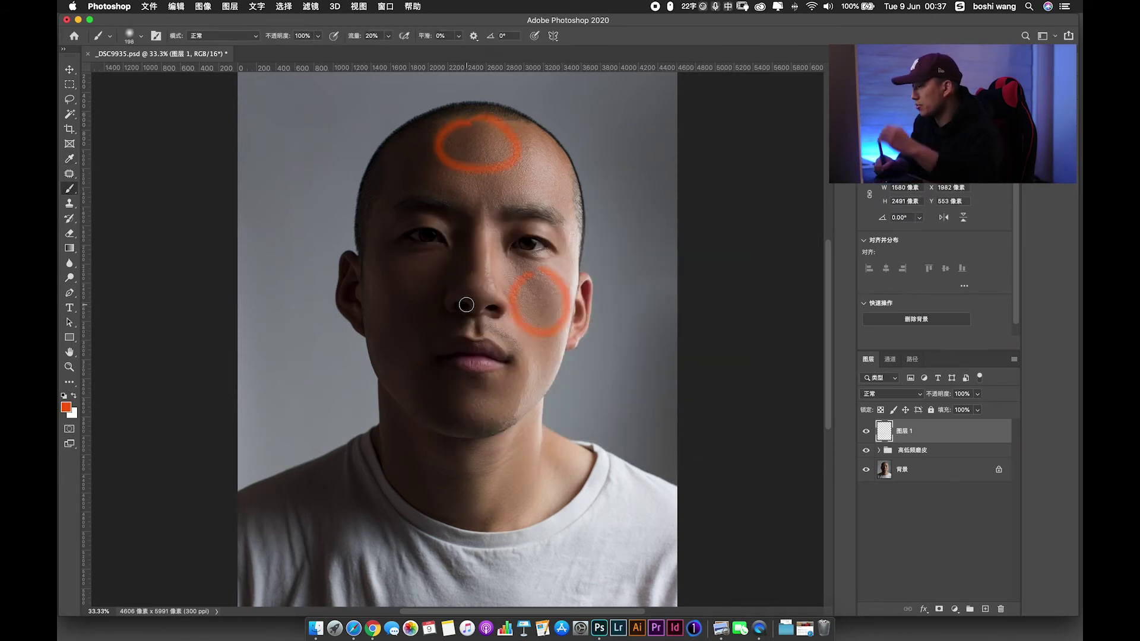
drag(531, 147, 534, 152)
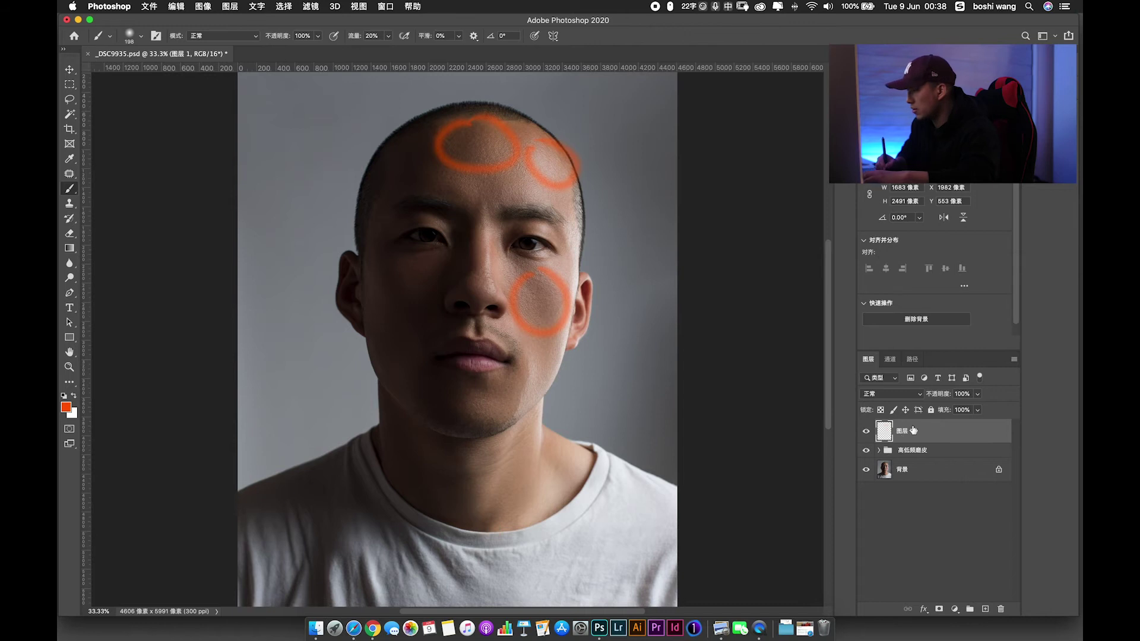
key(Delete)
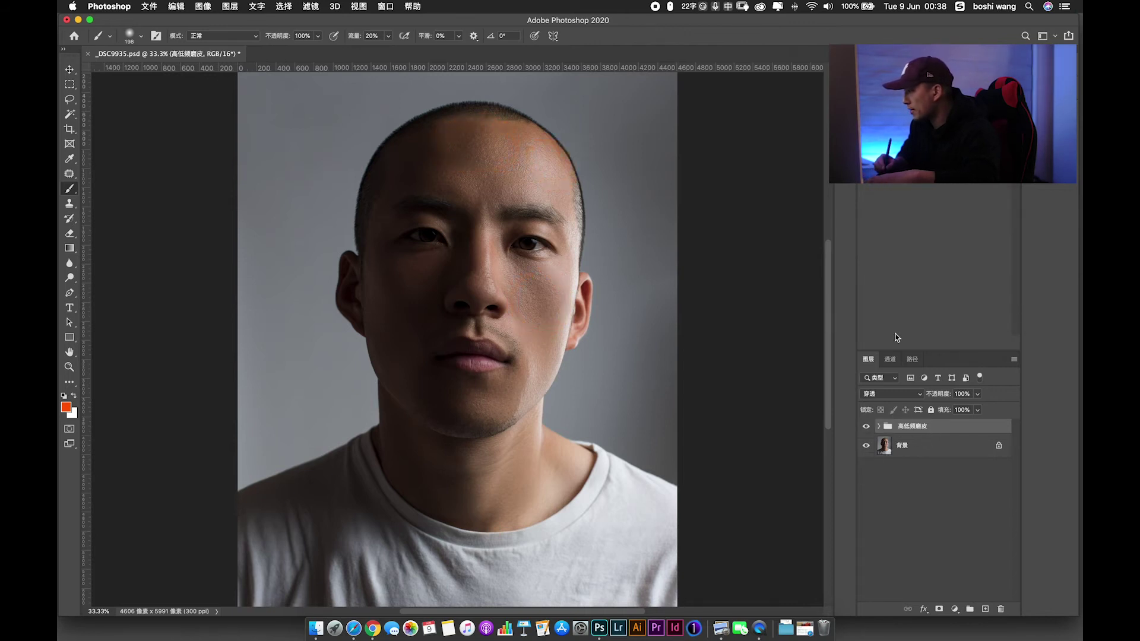
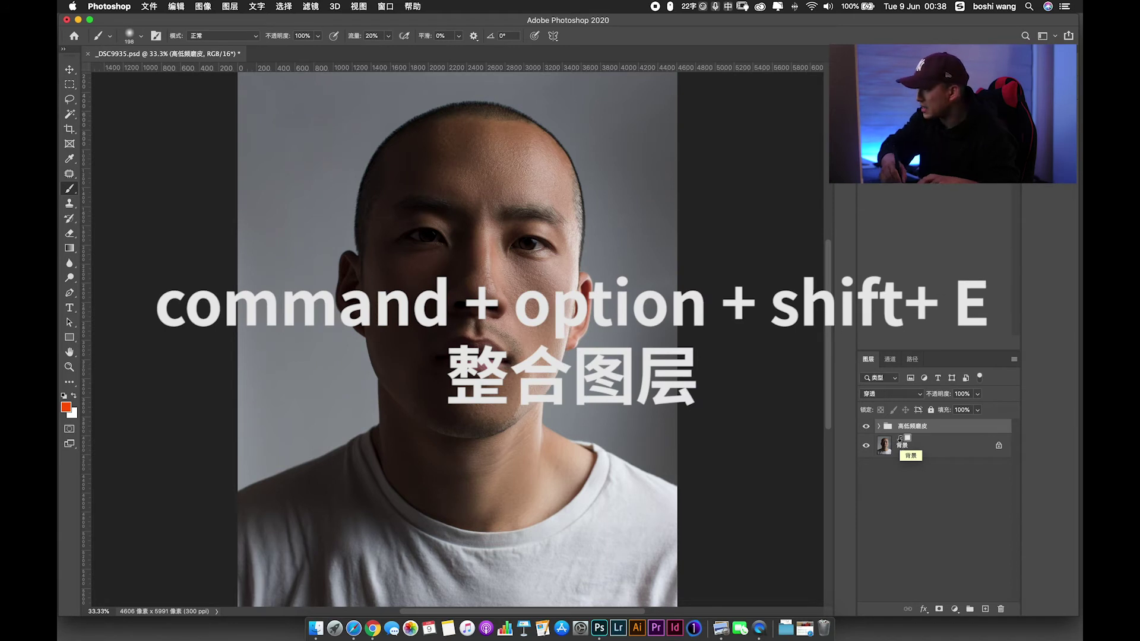
Stamp all visible layers into a new merged layer, 图层 1, and zoom in to inspect the skin.
key(super+alt+shift+e)
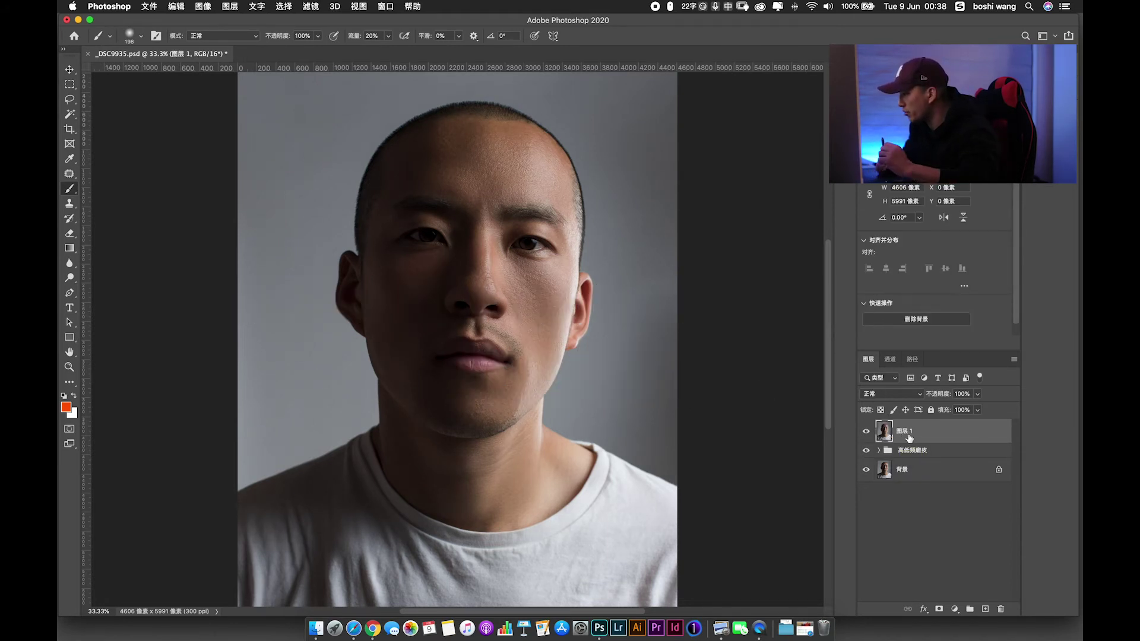
key(super+plus)
key(super+plus)
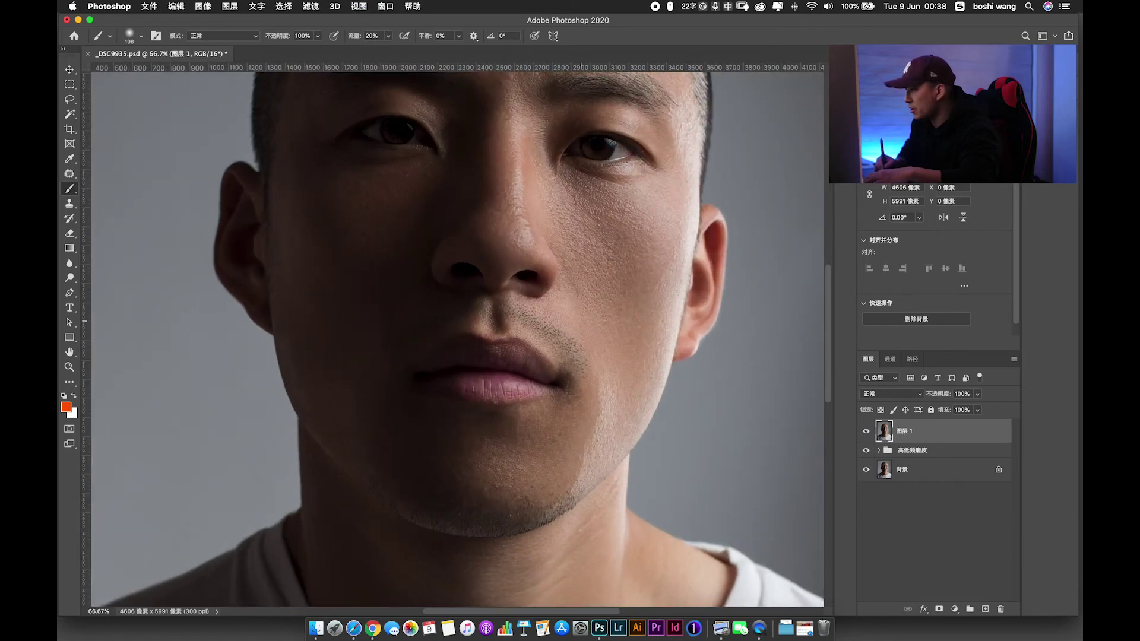
key(super+plus)
drag(627, 303, 635, 411)
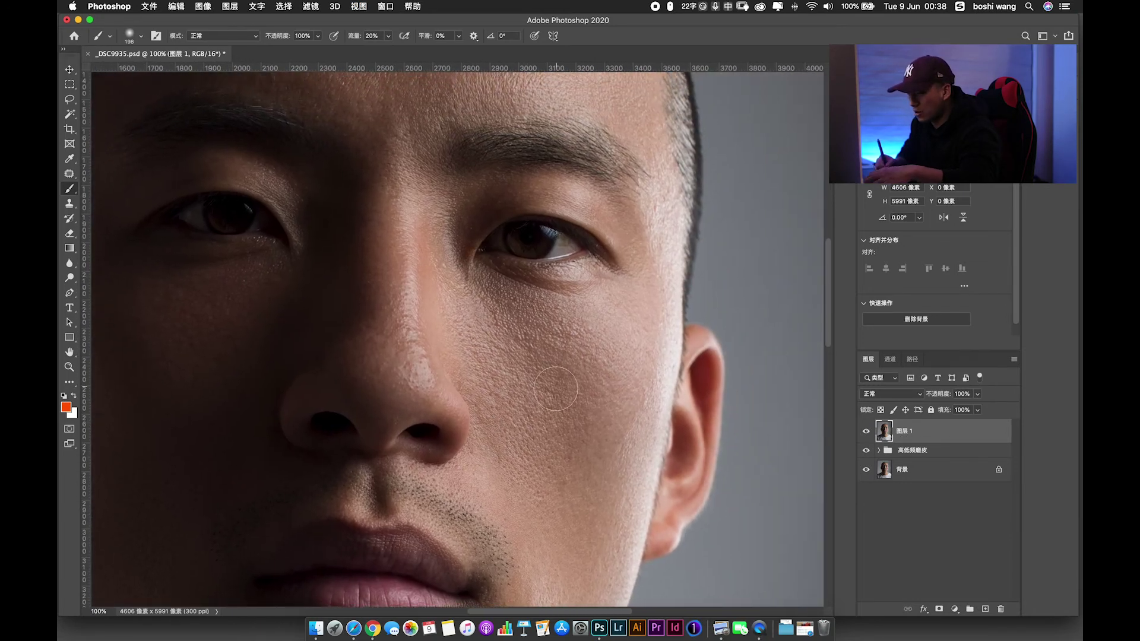
key(super+plus)
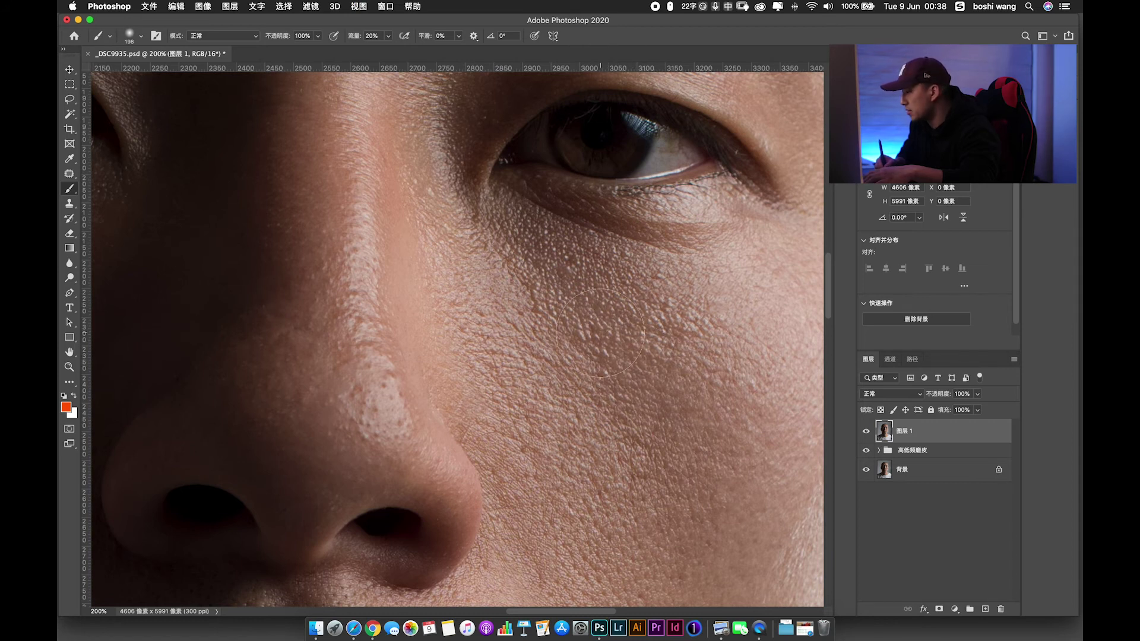
key(super+minus)
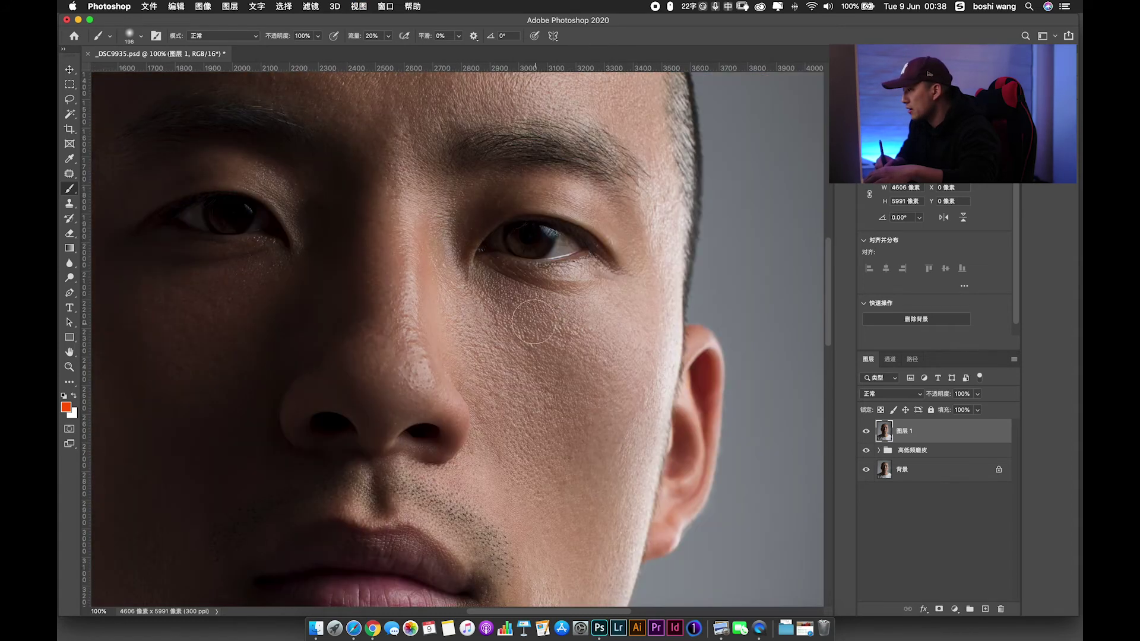
key(super+minus)
key(super+minus)
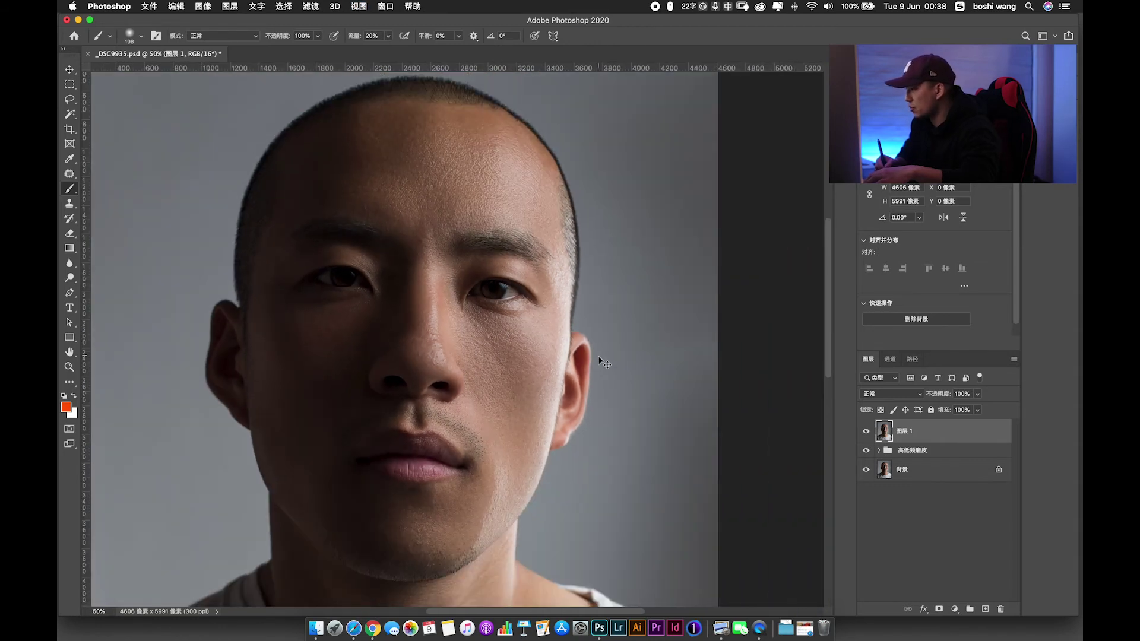
key(super+minus)
Apply a 5.0-pixel Gaussian Blur to the merged 图层 1 layer.
key(super+alt+f)
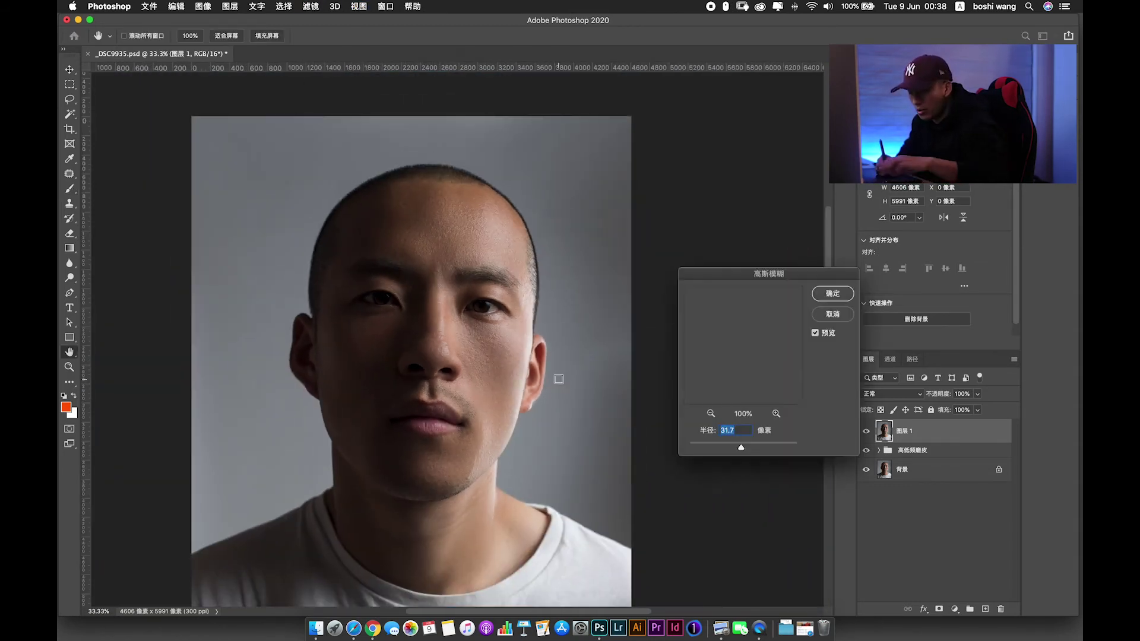
key(super+plus)
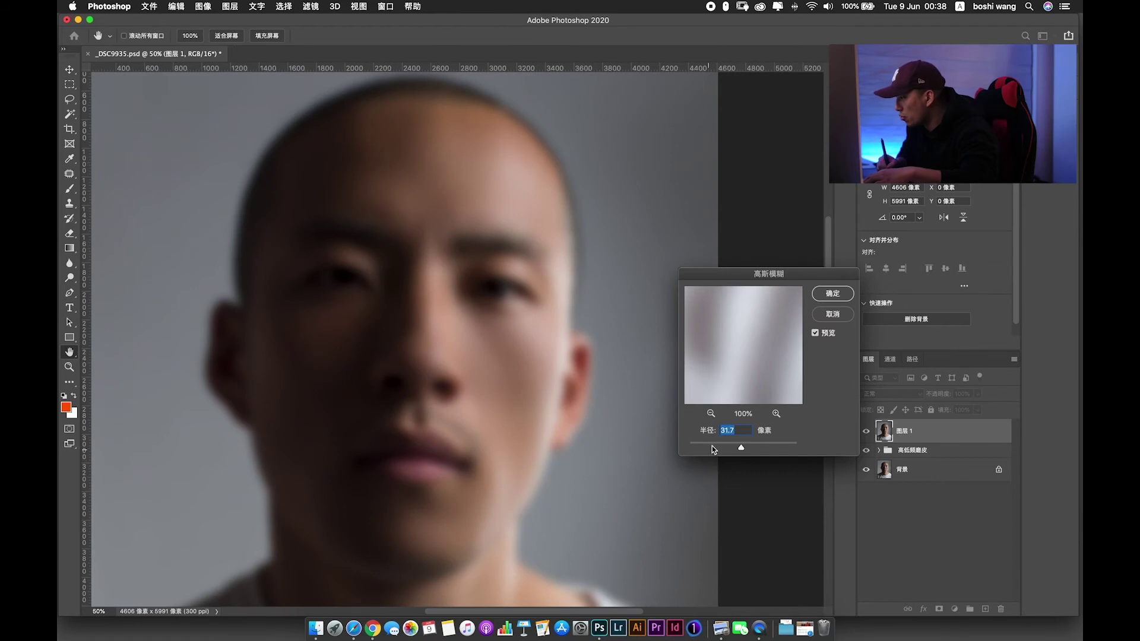
click(712, 445)
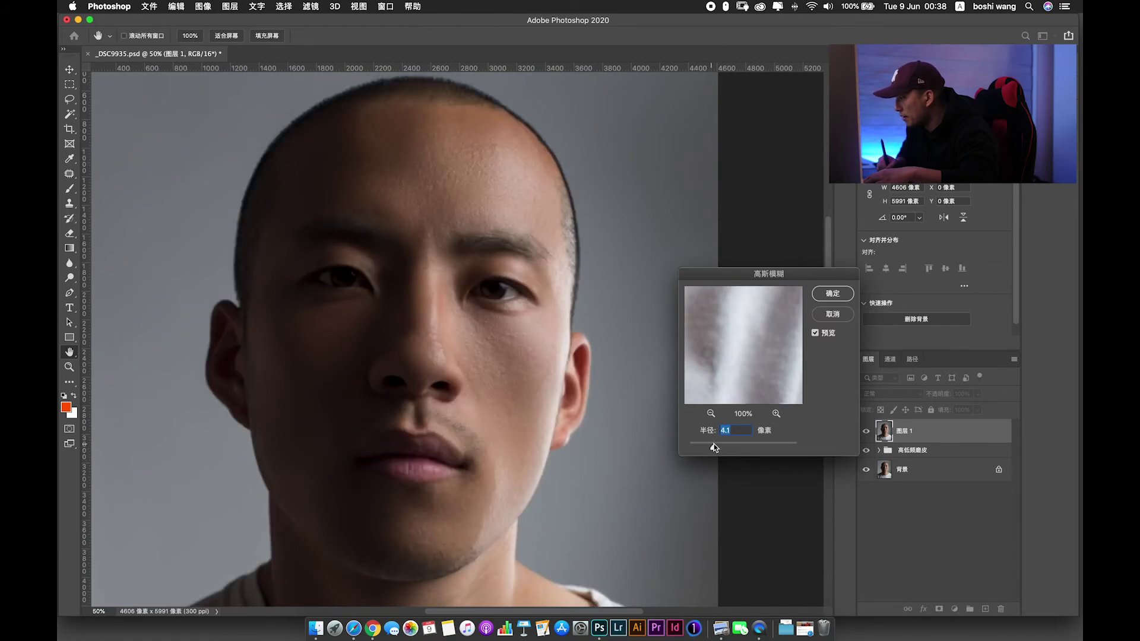
drag(713, 445, 719, 445)
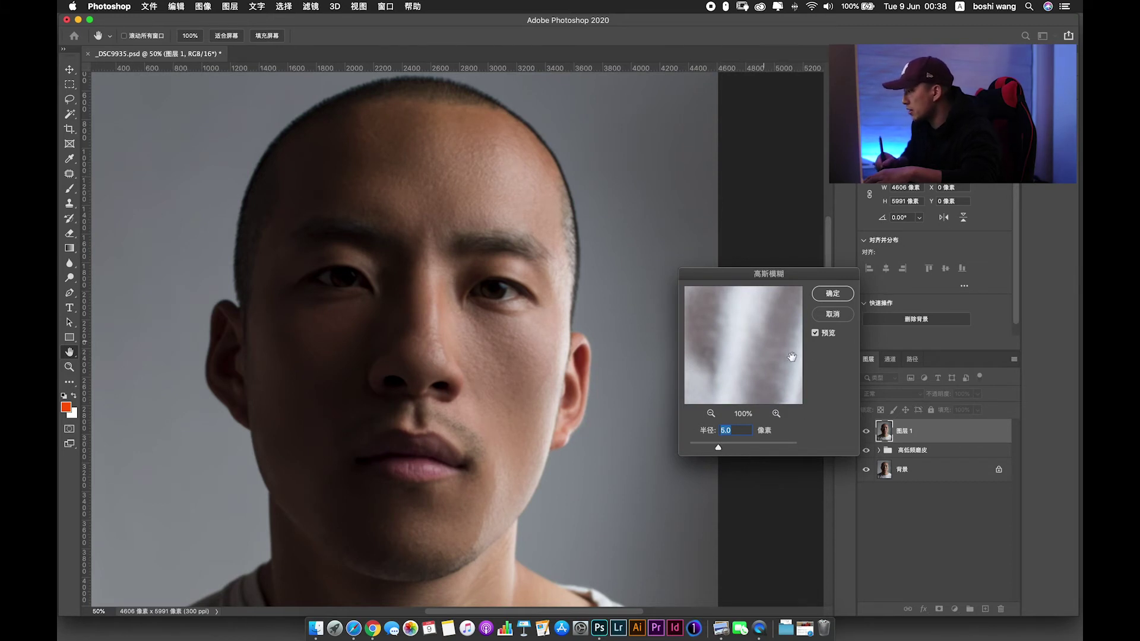
click(833, 294)
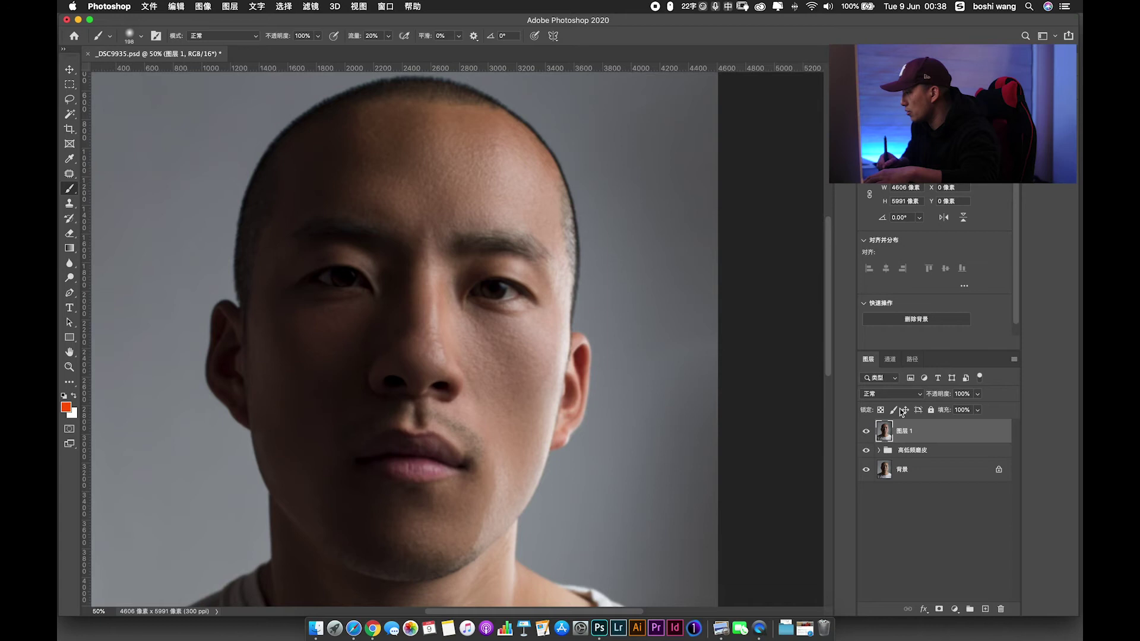
Rename the blurred stamp layer to 加深减淡 模糊观察层 using pinyin input.
double_click(910, 433)
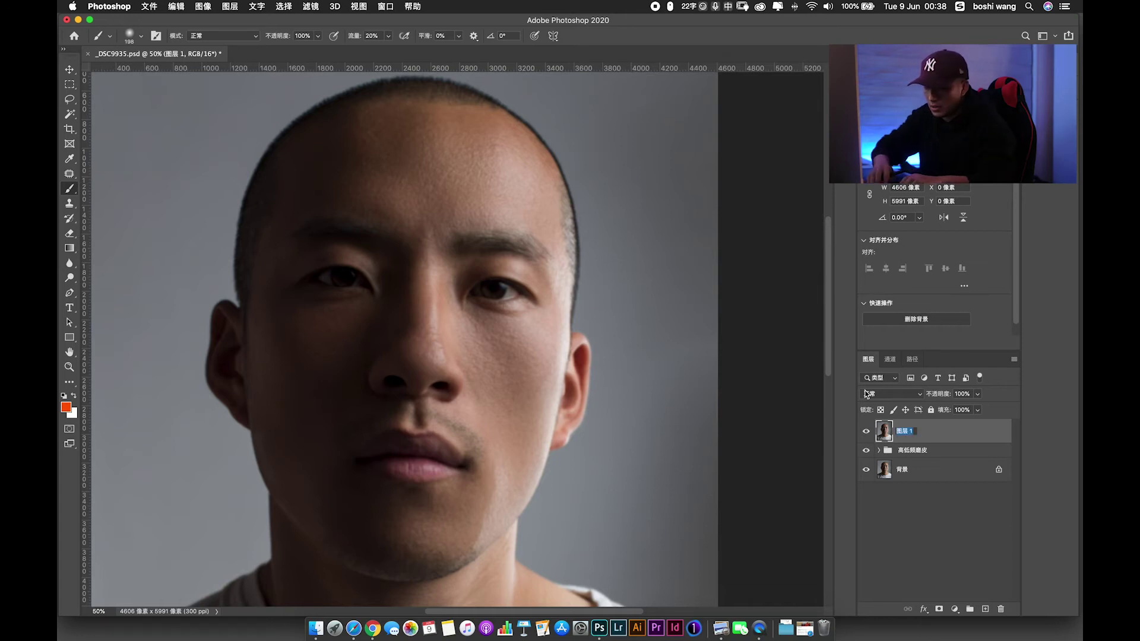
text(jia)
text(shen)
key(space)
text(jiandan)
key(space)
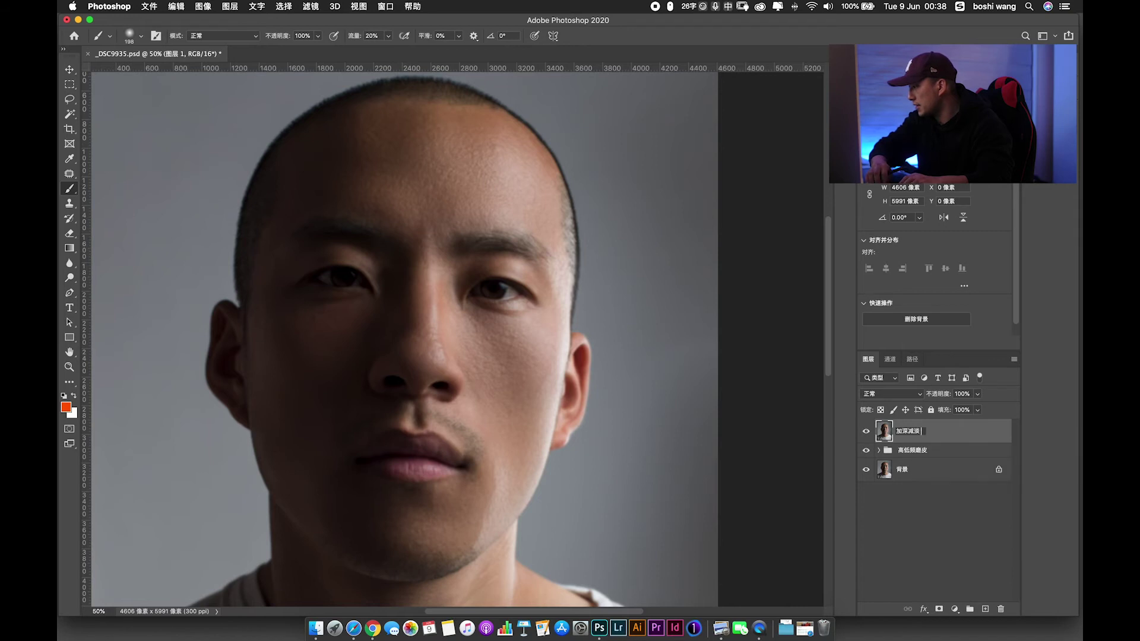
text(mohu)
key(space)
text(guan'c)
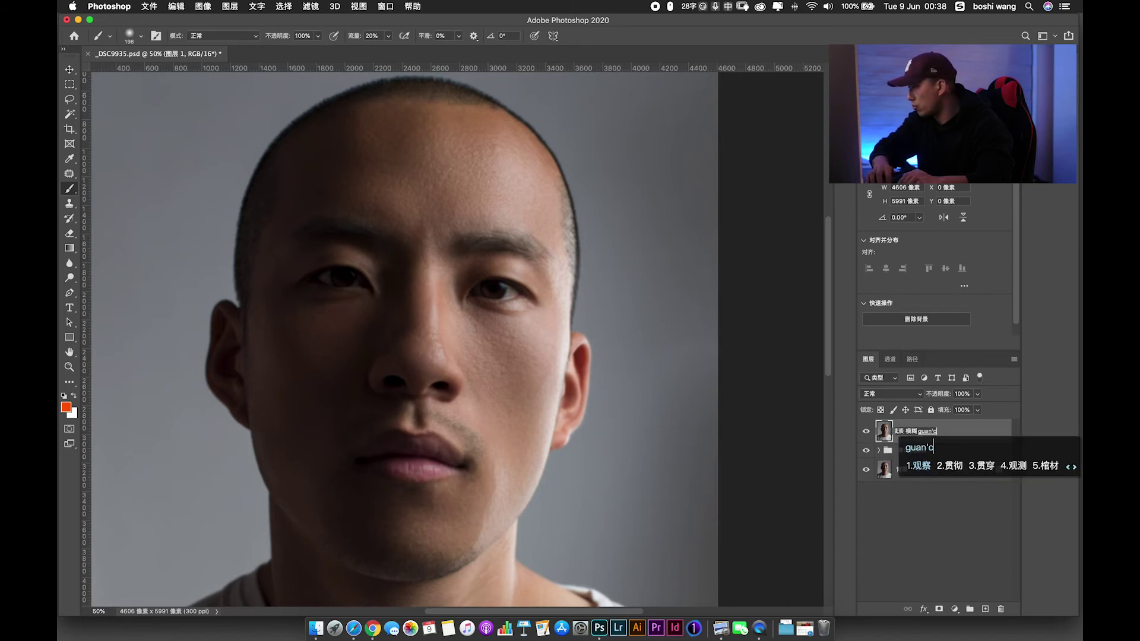
key(space)
text(ceng)
key(space)
key(Return)
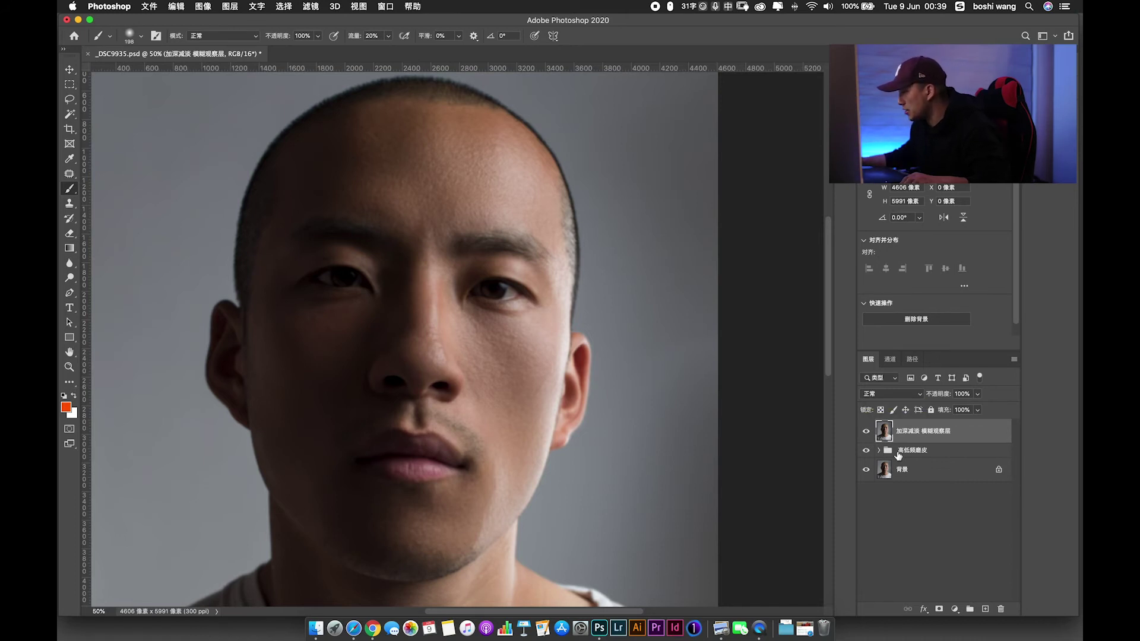
click(963, 614)
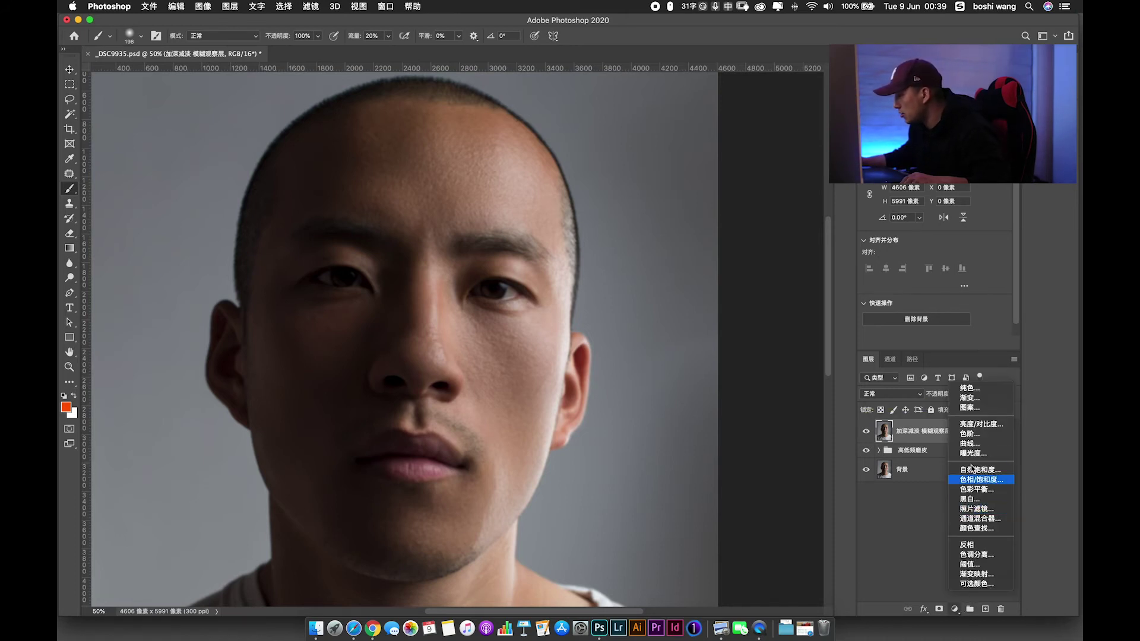
Add a Curves layer bent upward to brighten, named 亮.
click(961, 450)
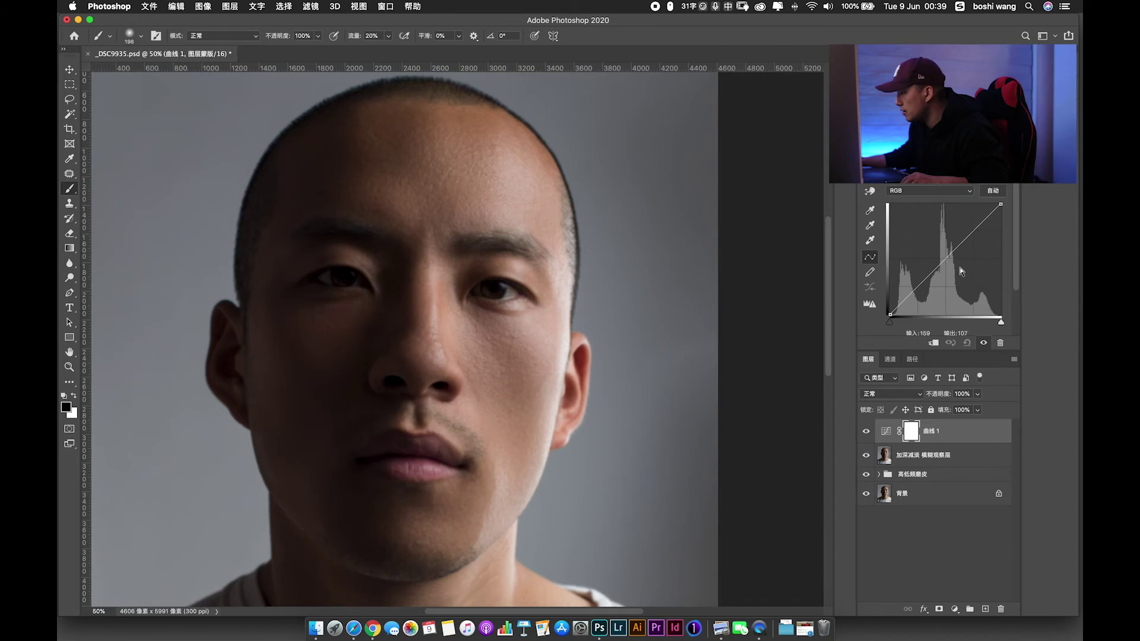
drag(948, 257, 937, 246)
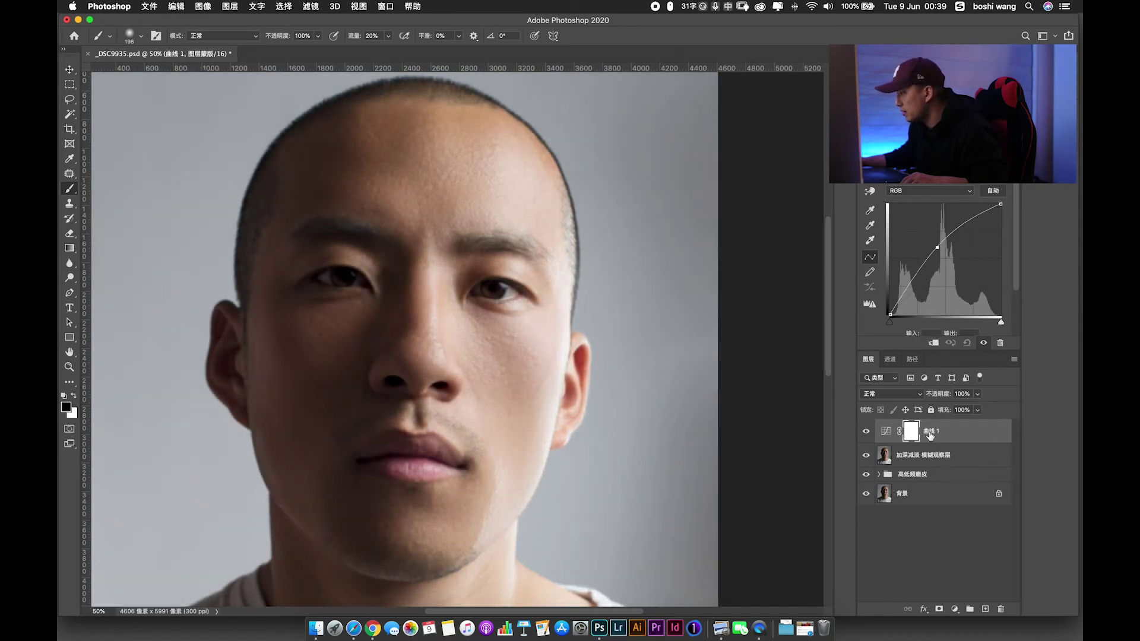
double_click(930, 435)
text(liang)
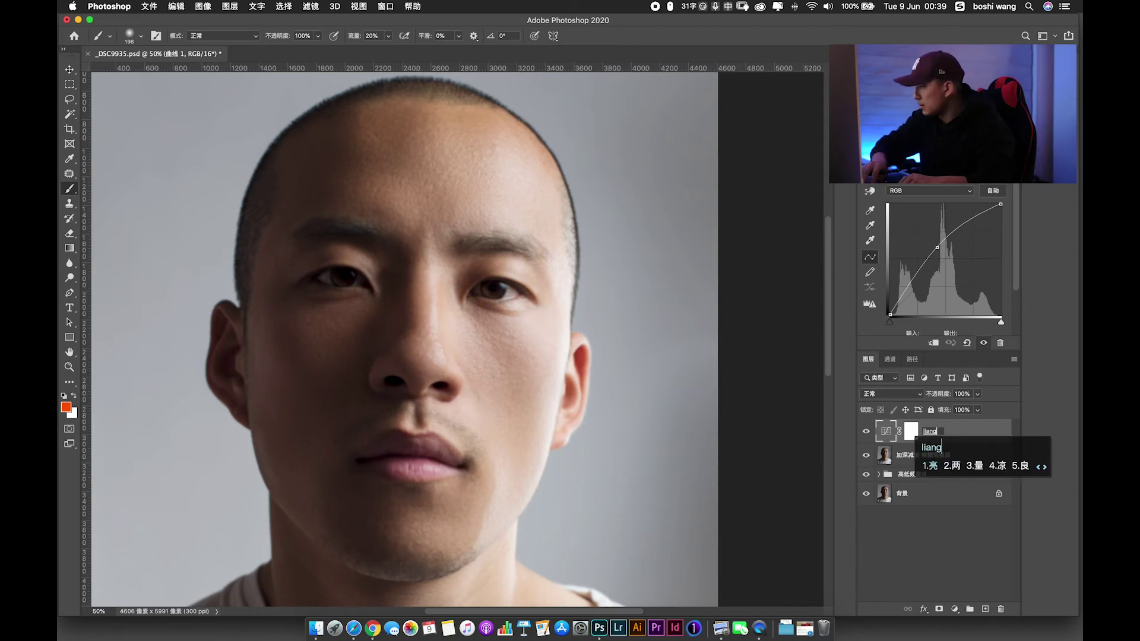
key(space)
key(Return)
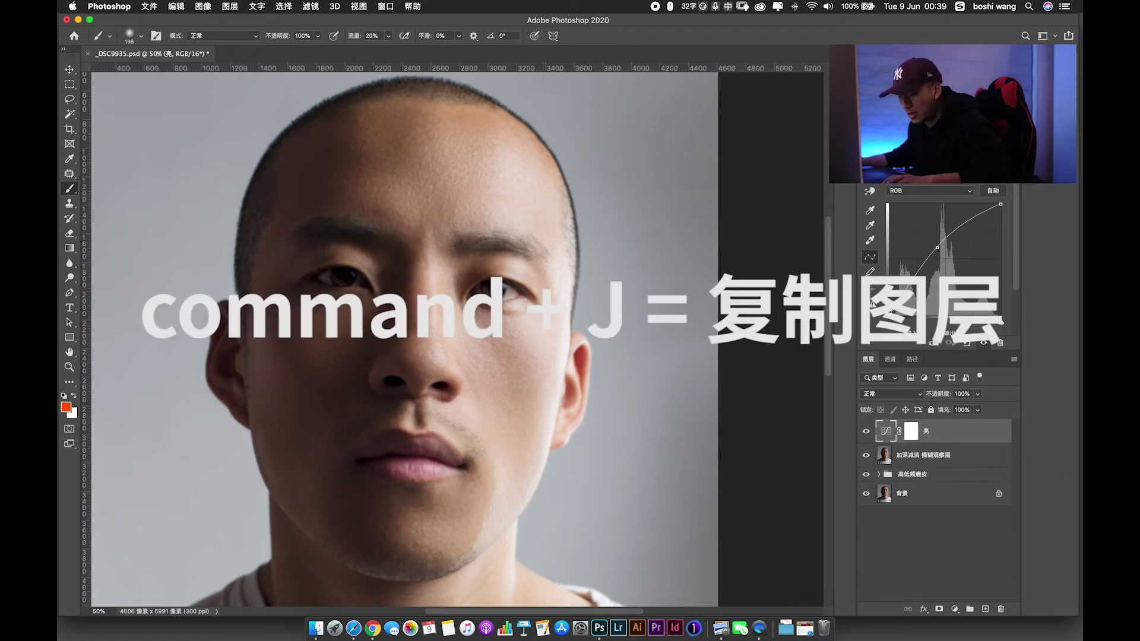
Duplicate the 亮 layer, pull its curve down to darken, and name it 暗.
key(super+j)
drag(936, 256, 954, 273)
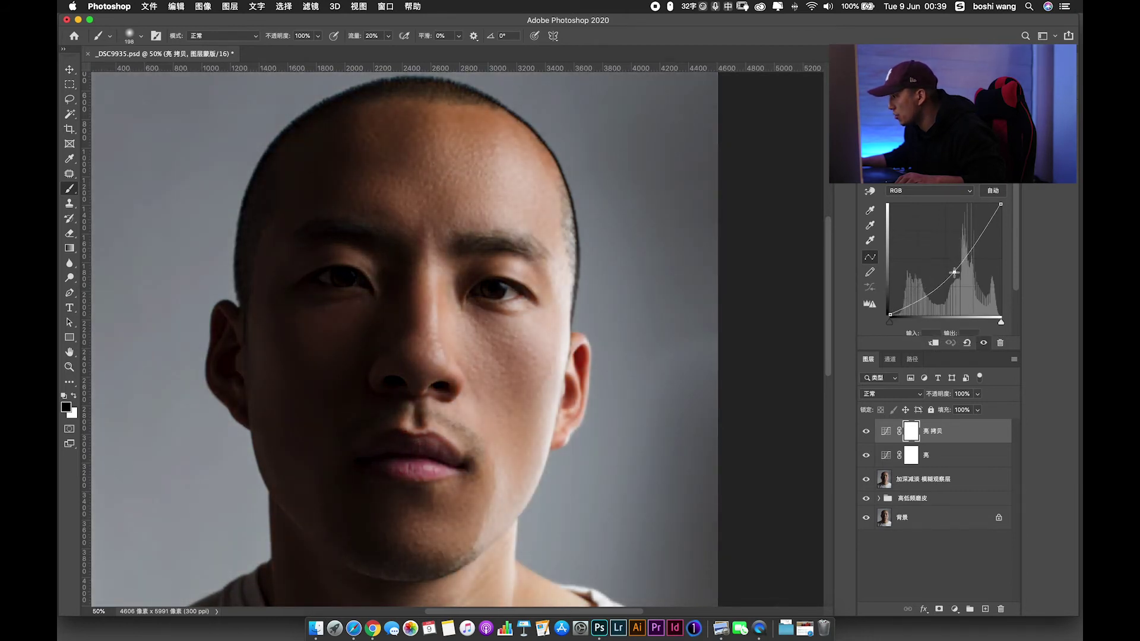
double_click(931, 432)
text(an)
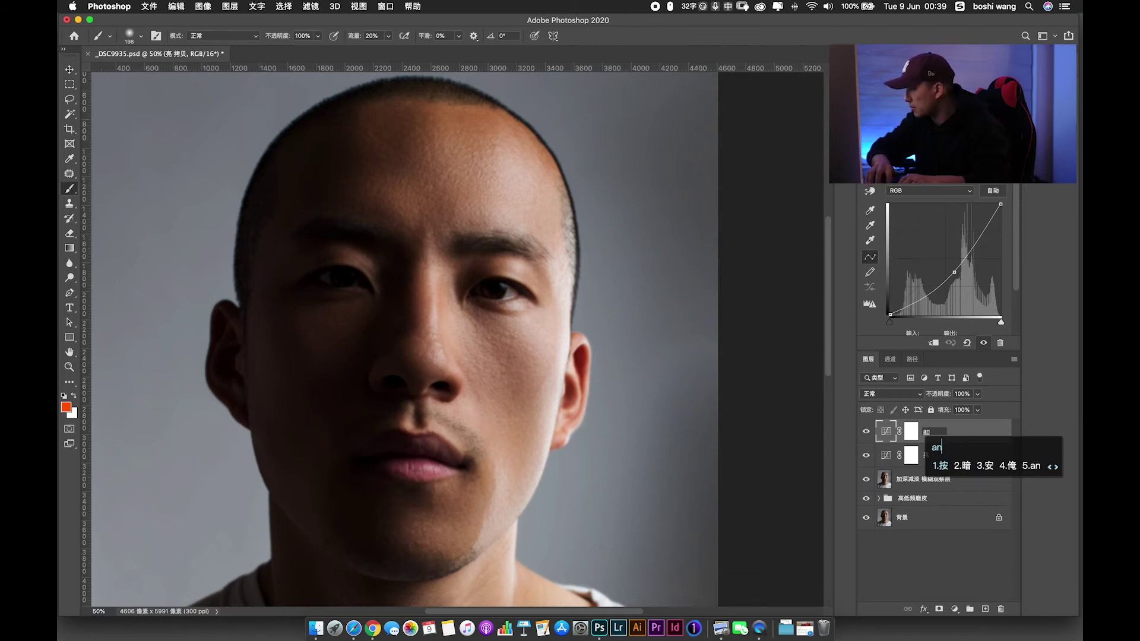
text(2)
key(Return)
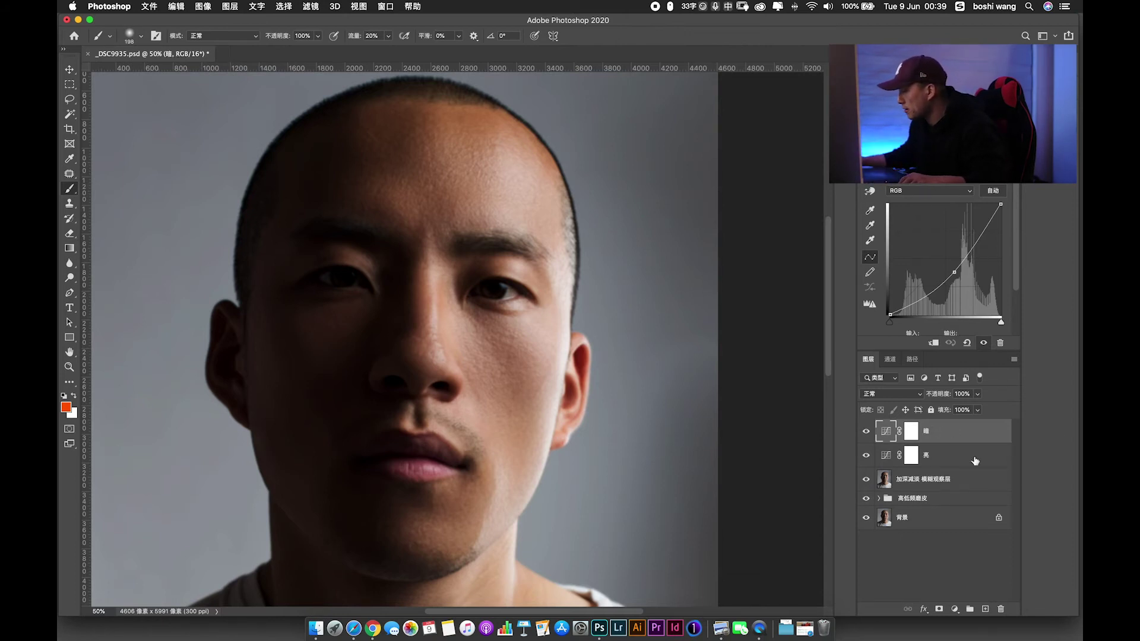
click(939, 460)
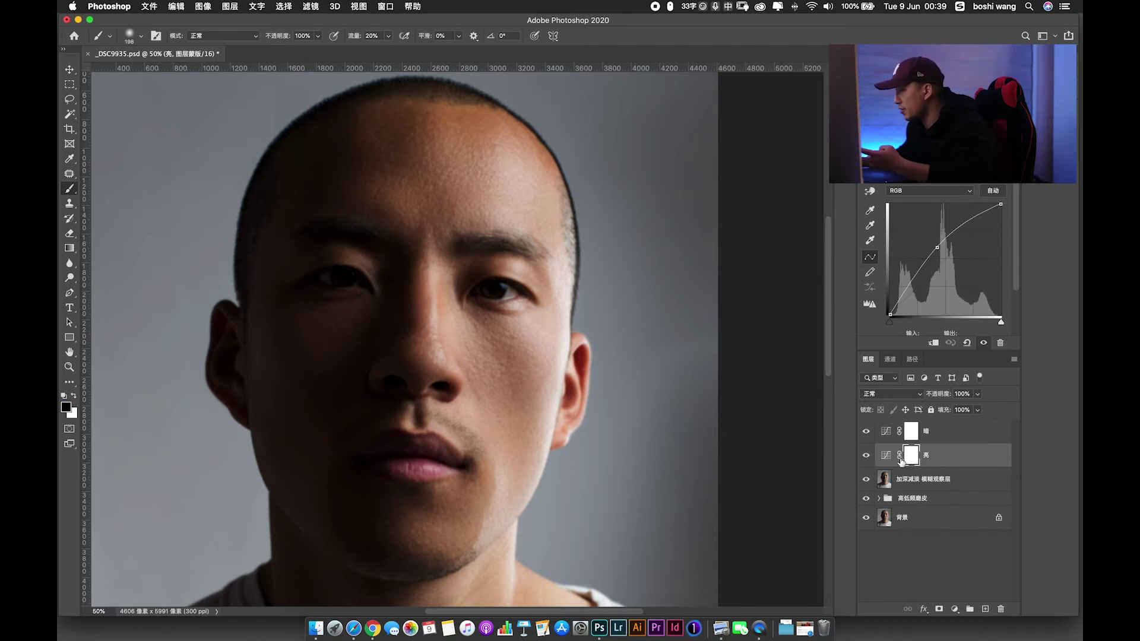
Invert the 暗 and 亮 curve masks to black and make white the foreground colour.
click(955, 439)
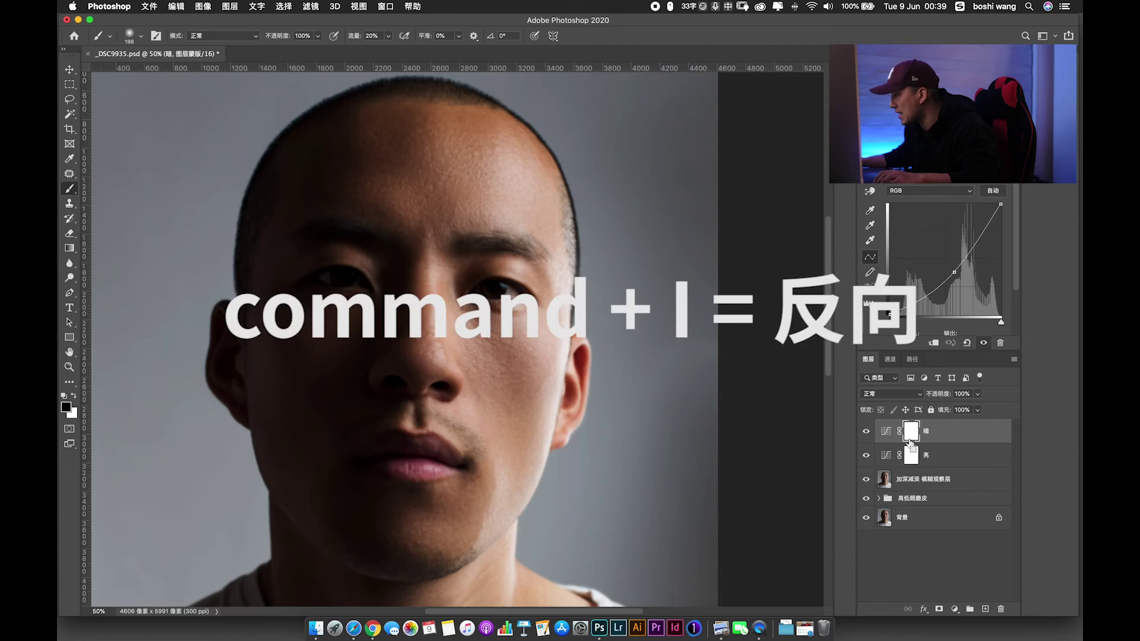
key(super+i)
click(915, 451)
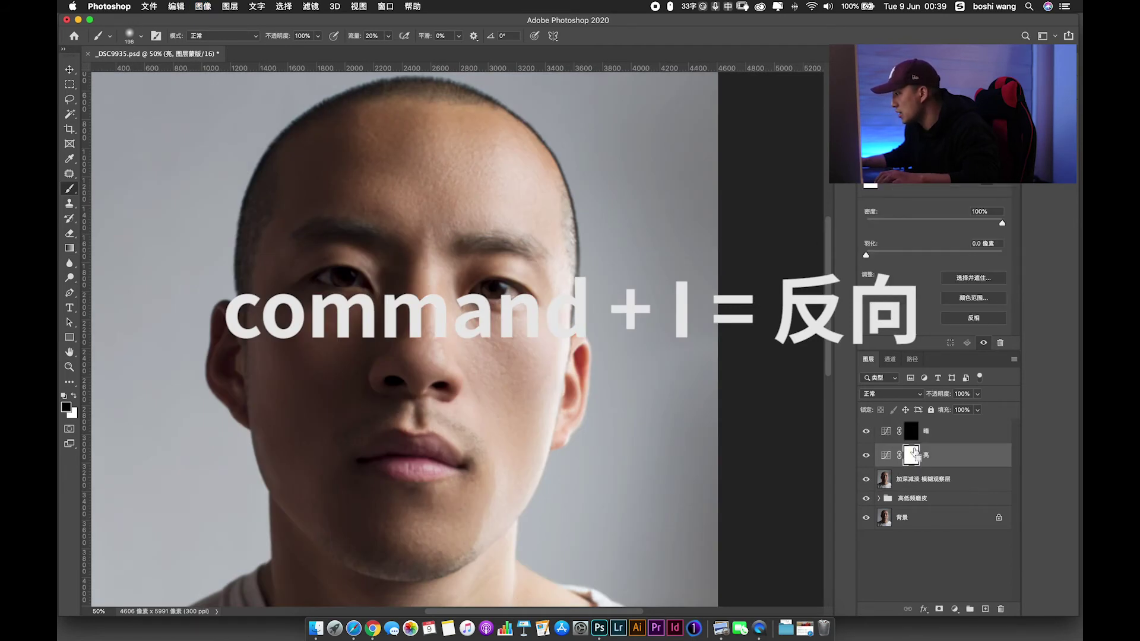
key(super+i)
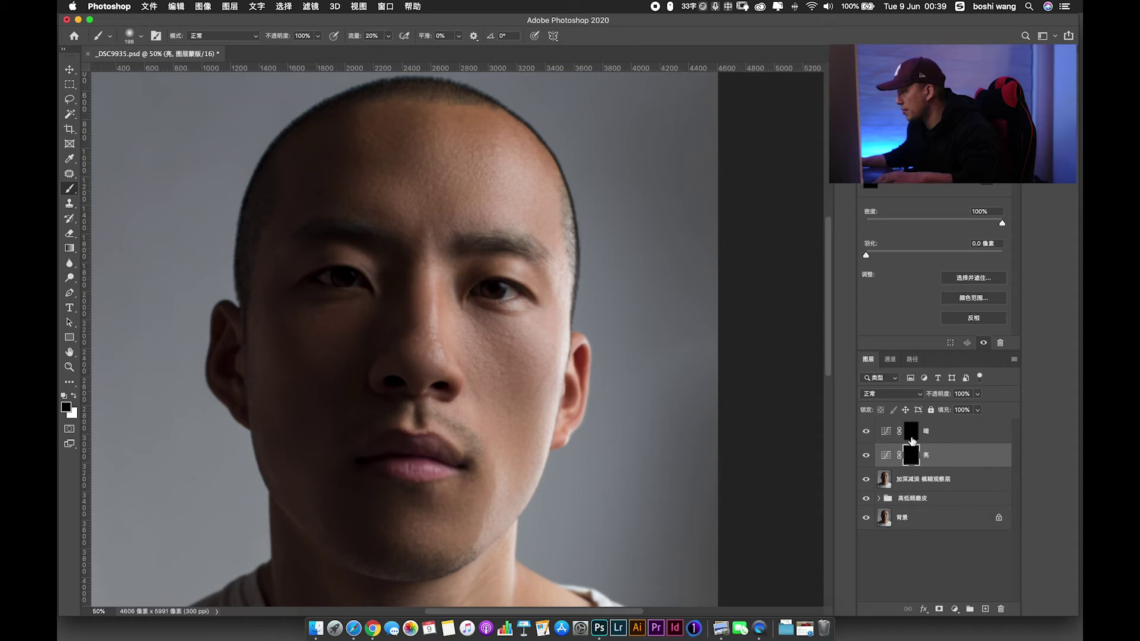
click(913, 437)
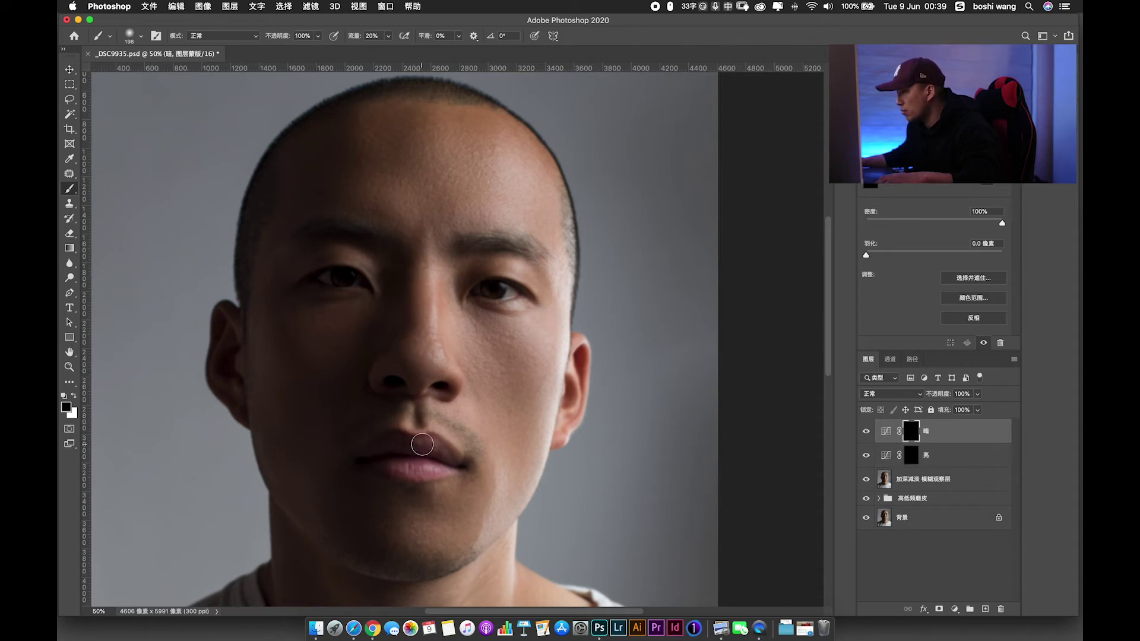
click(74, 396)
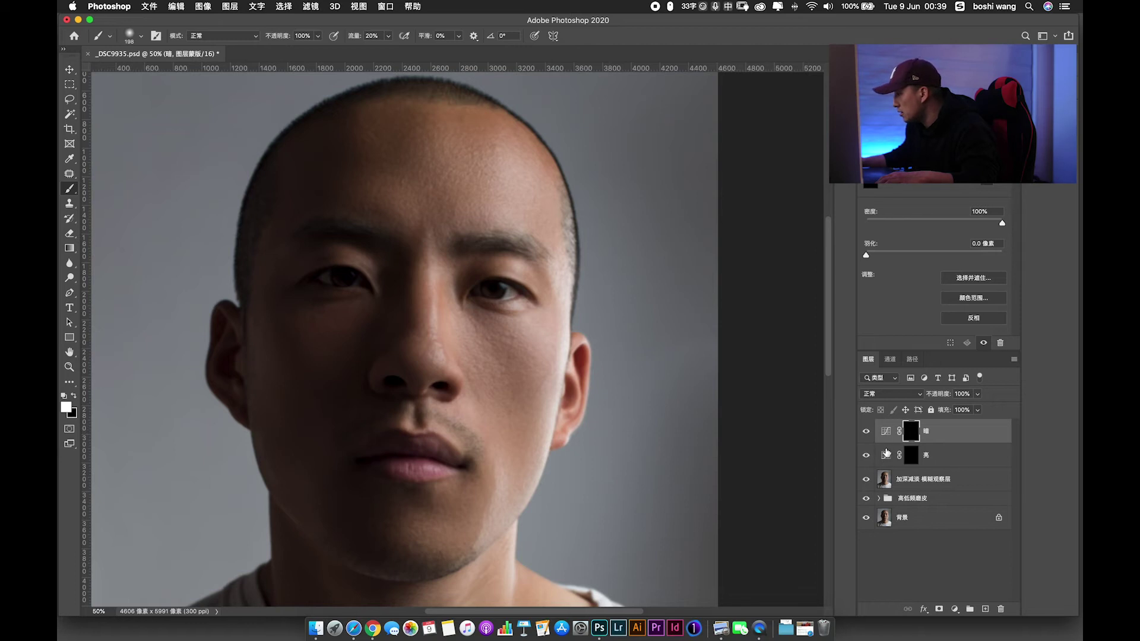
Group the 暗 and 亮 curves layers and name the group 加深减淡.
shift+click(938, 458)
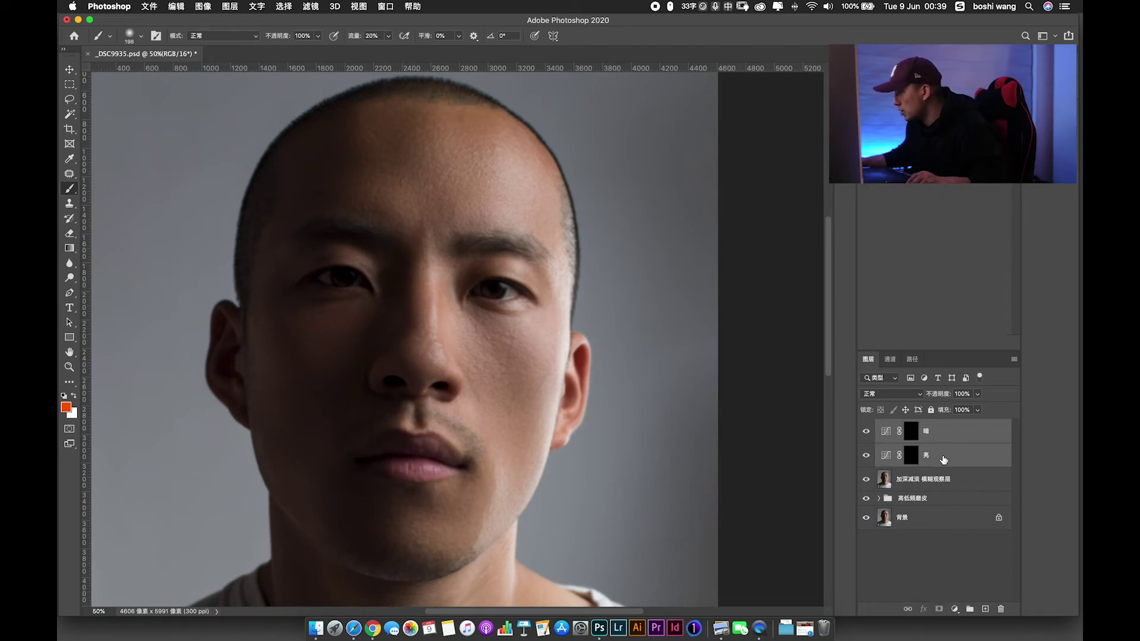
key(super+g)
double_click(903, 426)
text(jiashen)
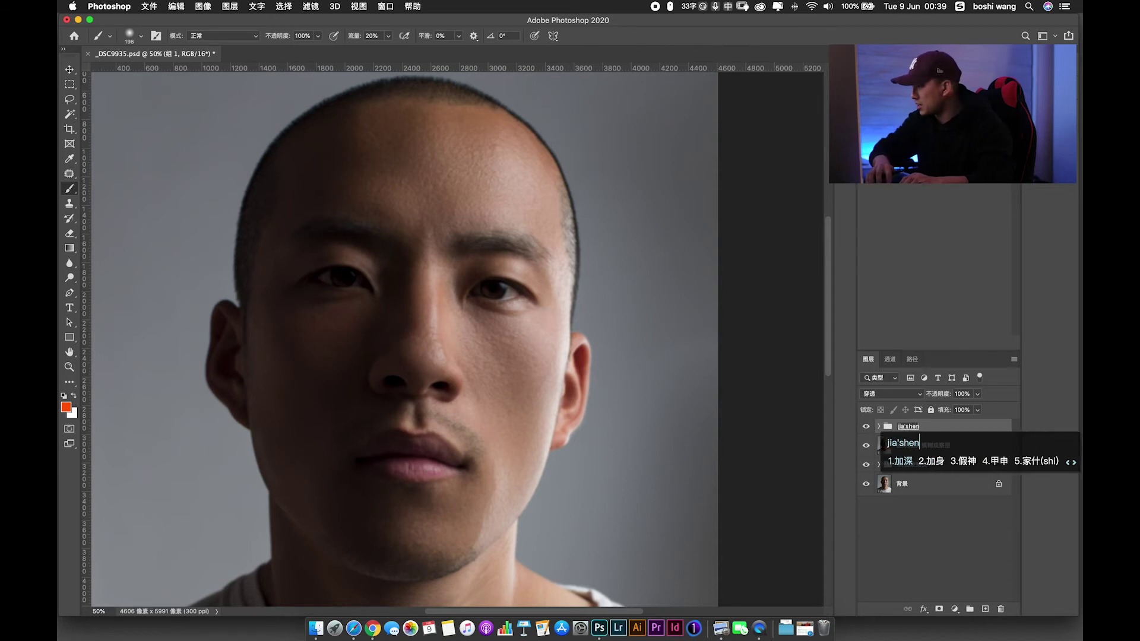
text(jiandan)
key(space)
key(Return)
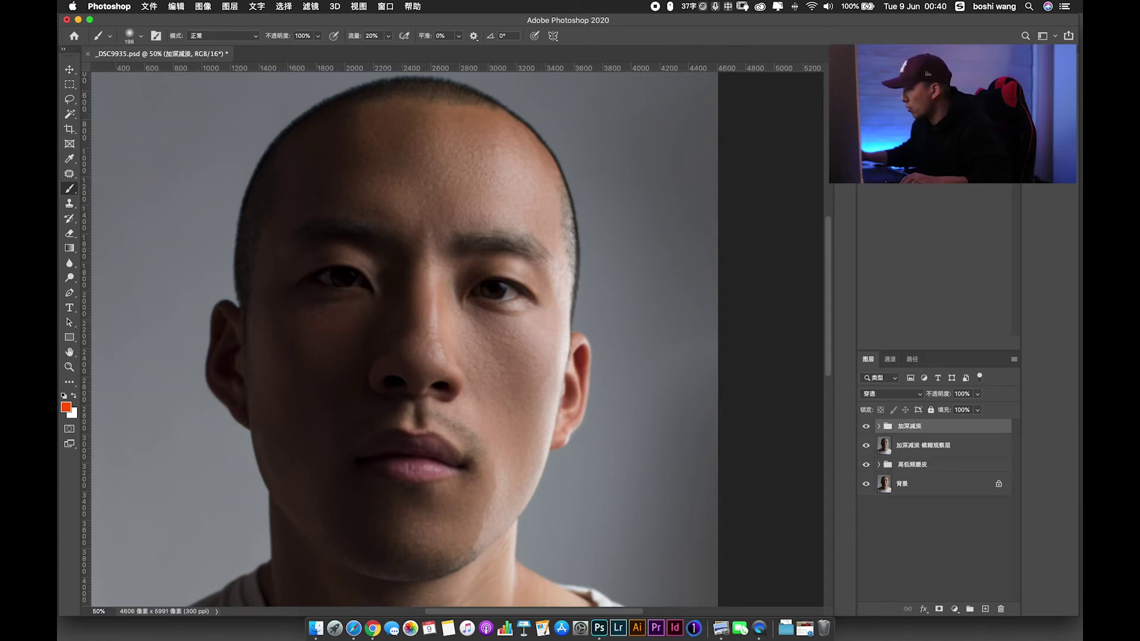
Expand and collapse the 加深减淡 group to confirm it holds both curves layers.
click(966, 449)
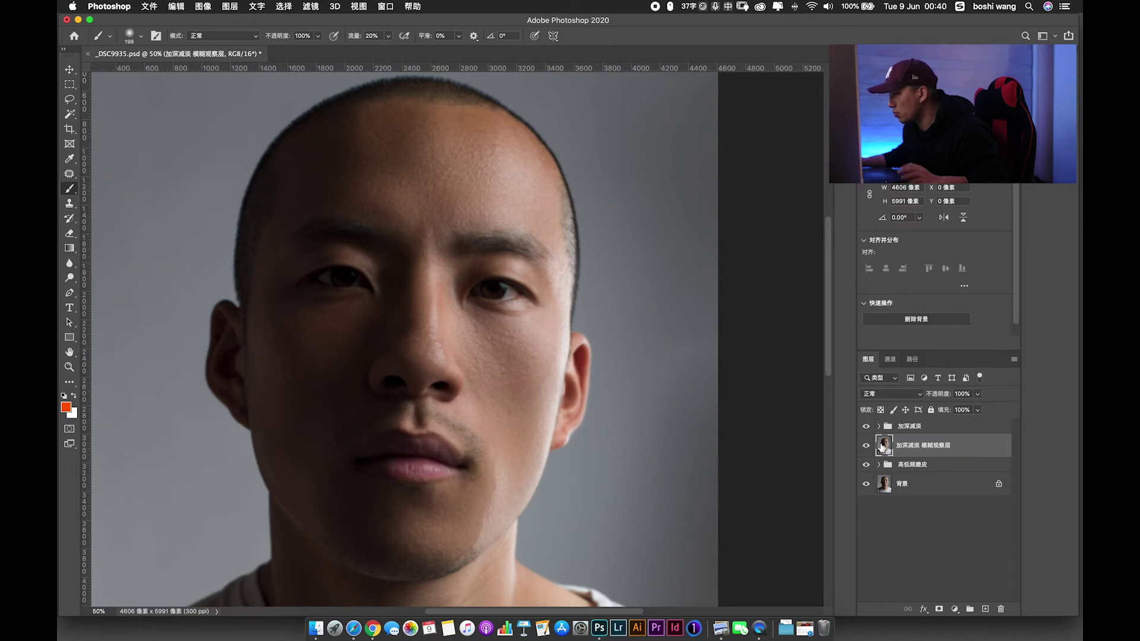
click(896, 430)
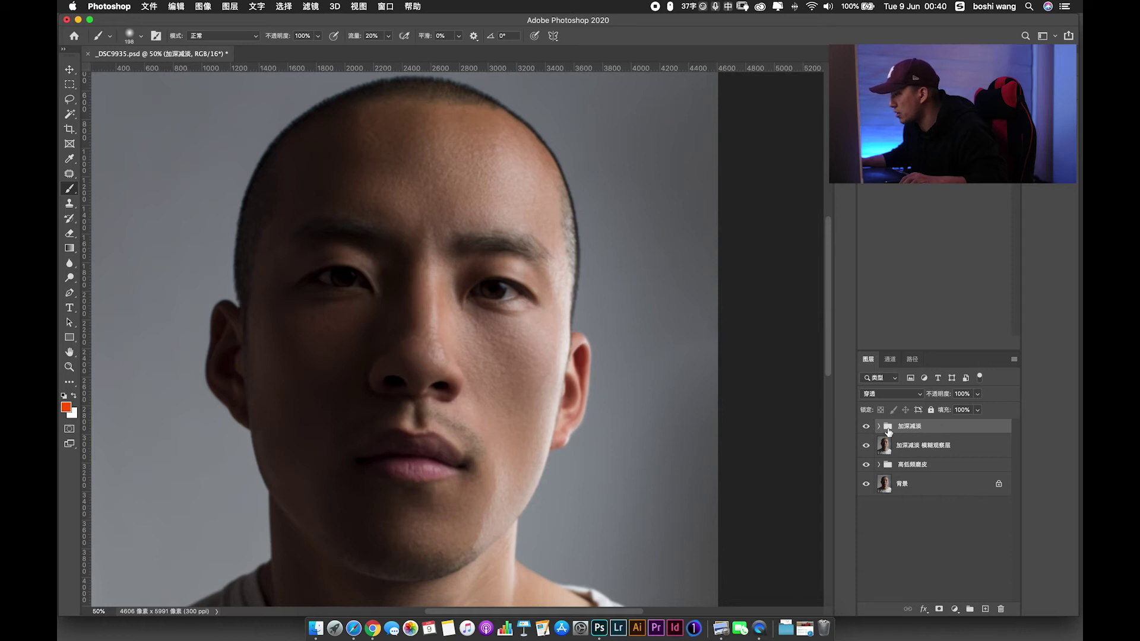
click(880, 427)
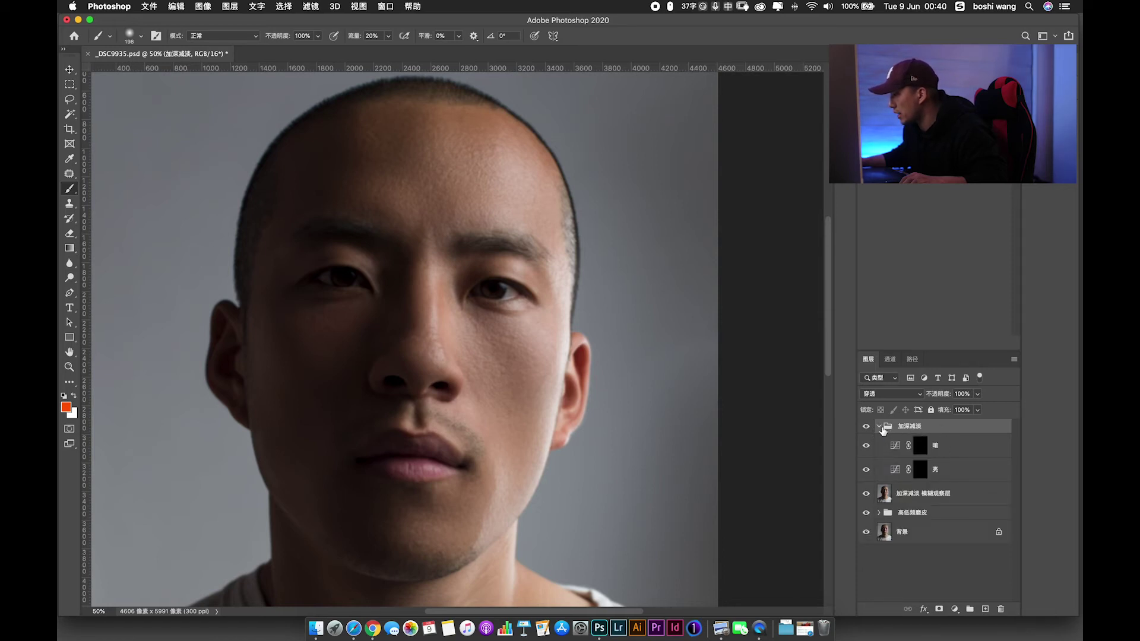
click(878, 427)
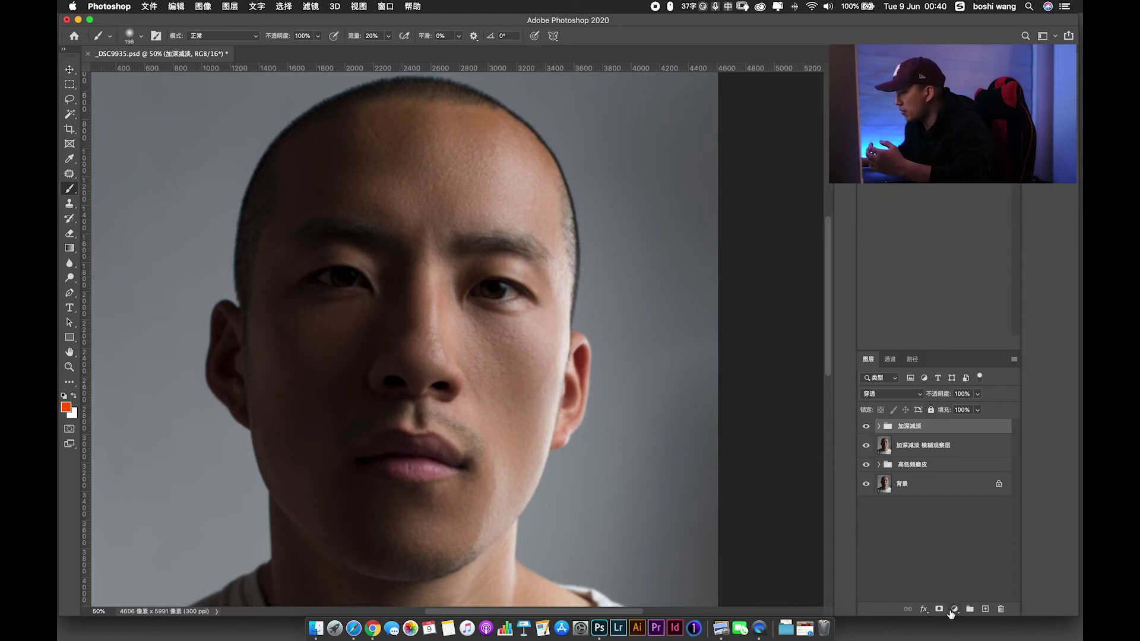
Add a neutral grey Solid Color fill layer in Color blend mode to grey out the image.
click(954, 610)
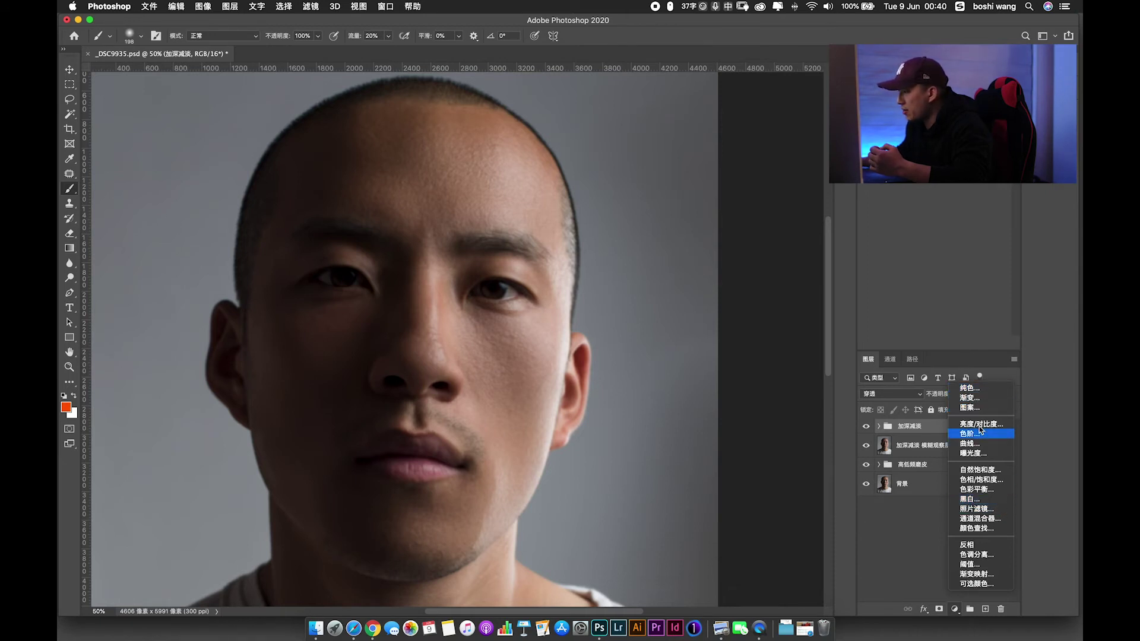
click(973, 389)
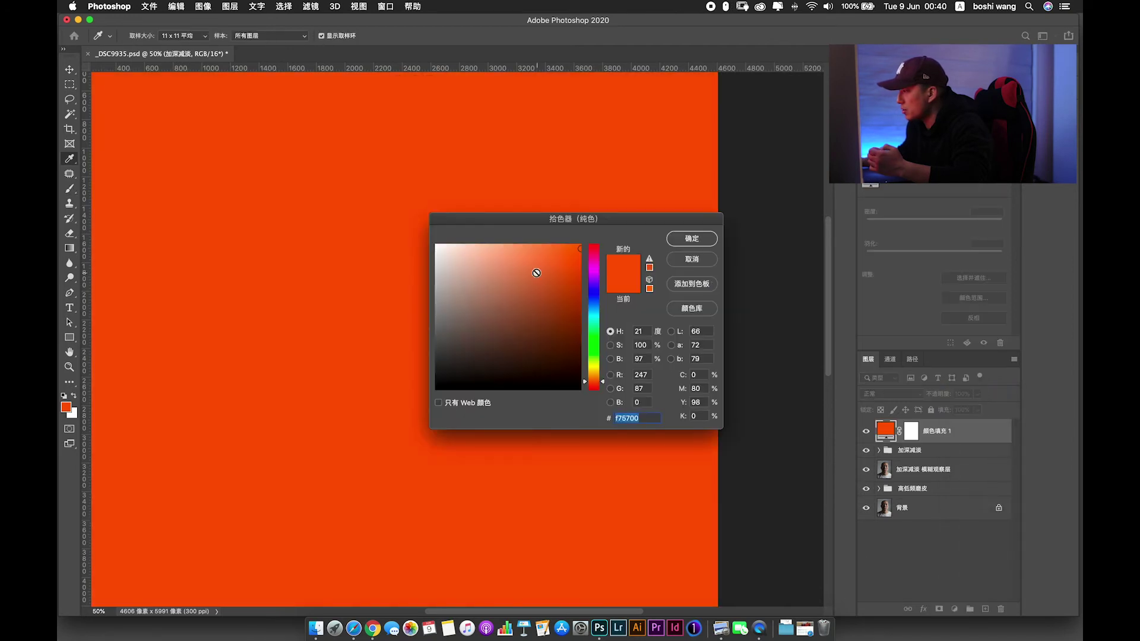
mouse_move(570, 297)
mouse_down()
mouse_move(420, 222)
mouse_move(414, 301)
mouse_up()
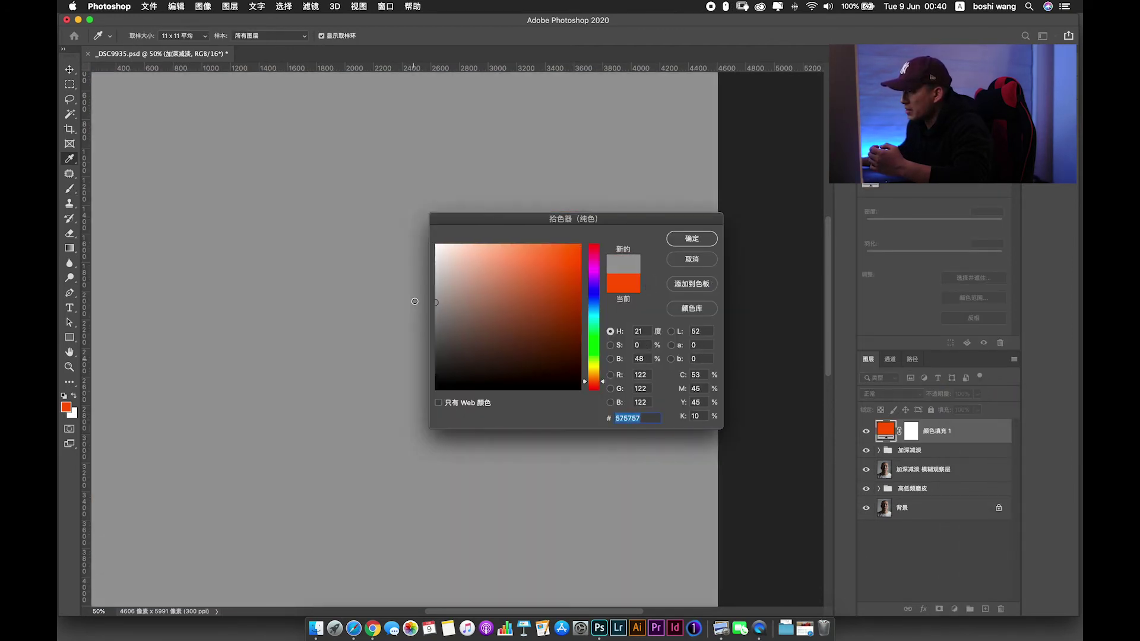
click(689, 239)
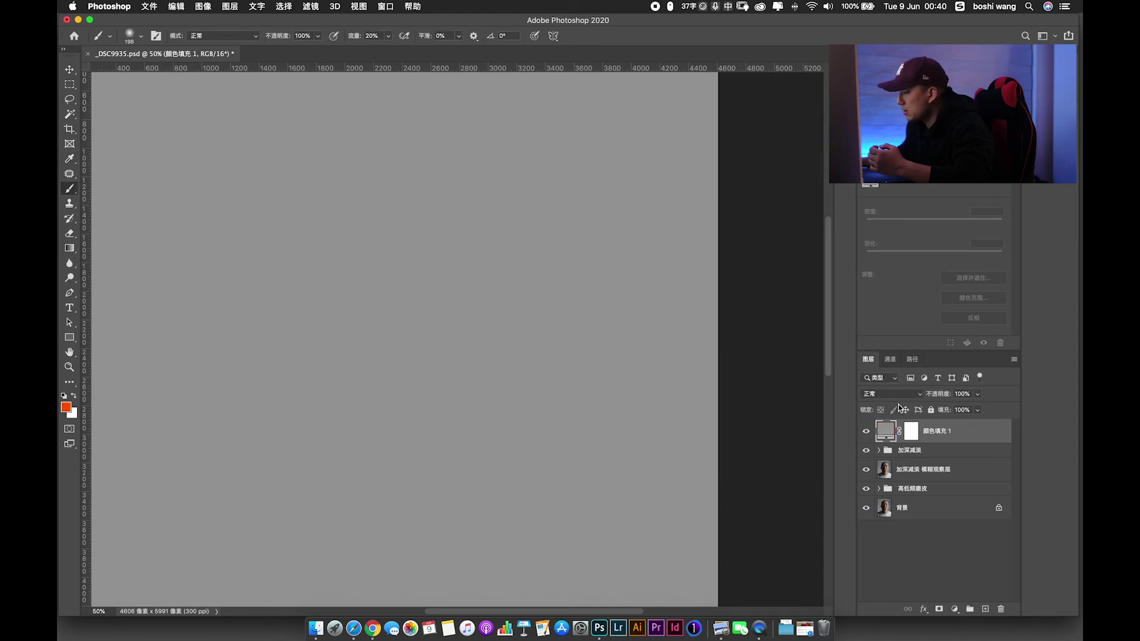
click(894, 394)
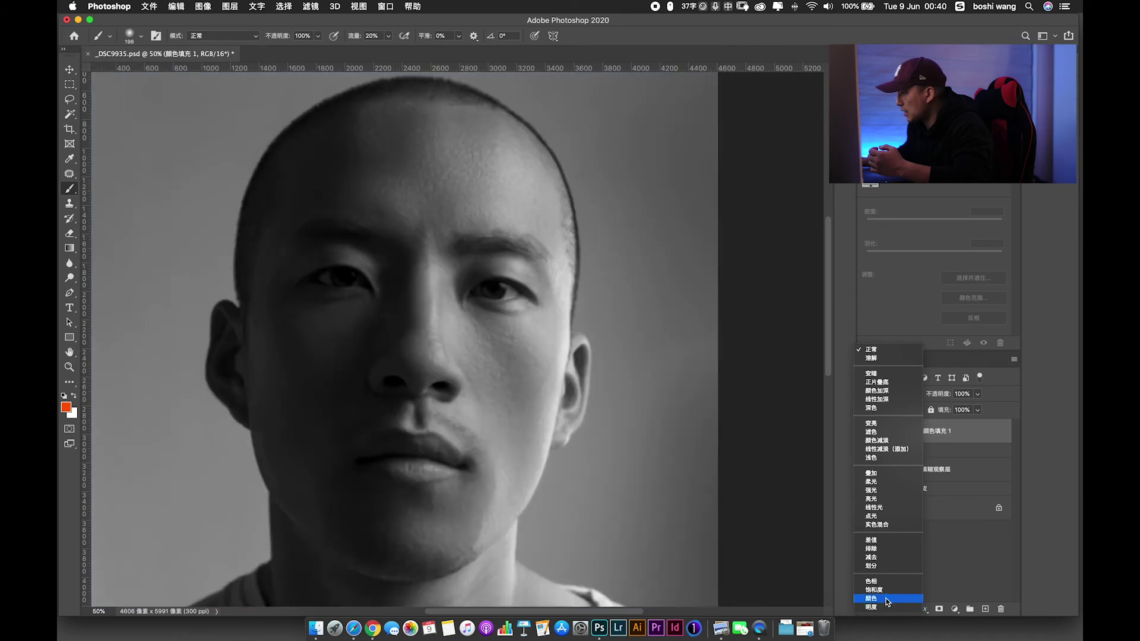
click(881, 603)
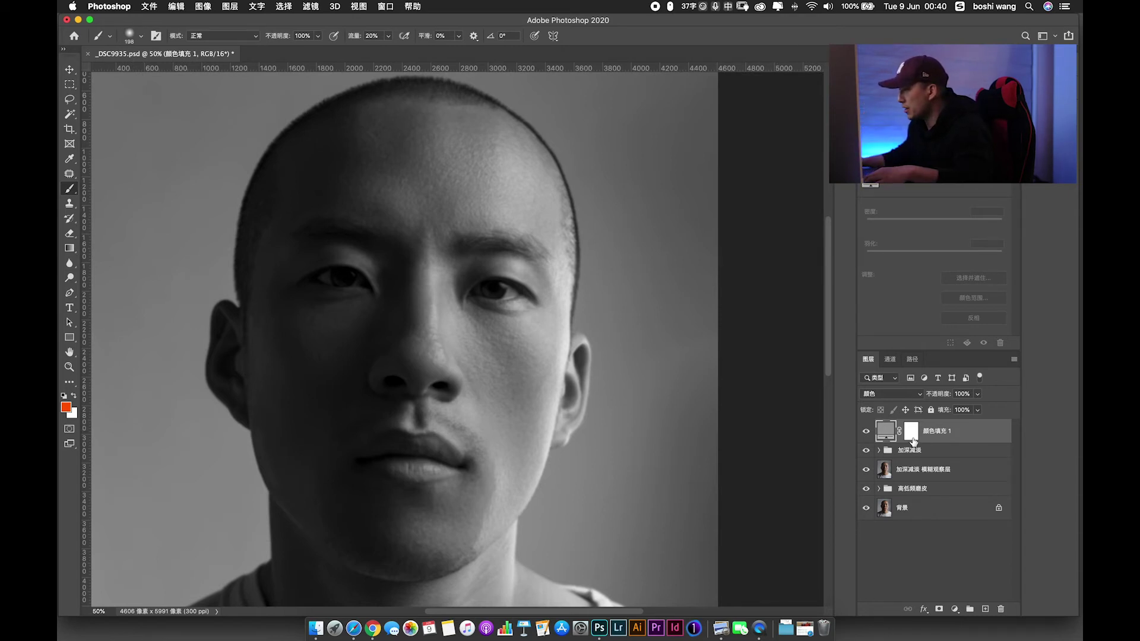
Add a darkening Curves layer and group it with the grey fill as 明暗 观察层.
click(952, 609)
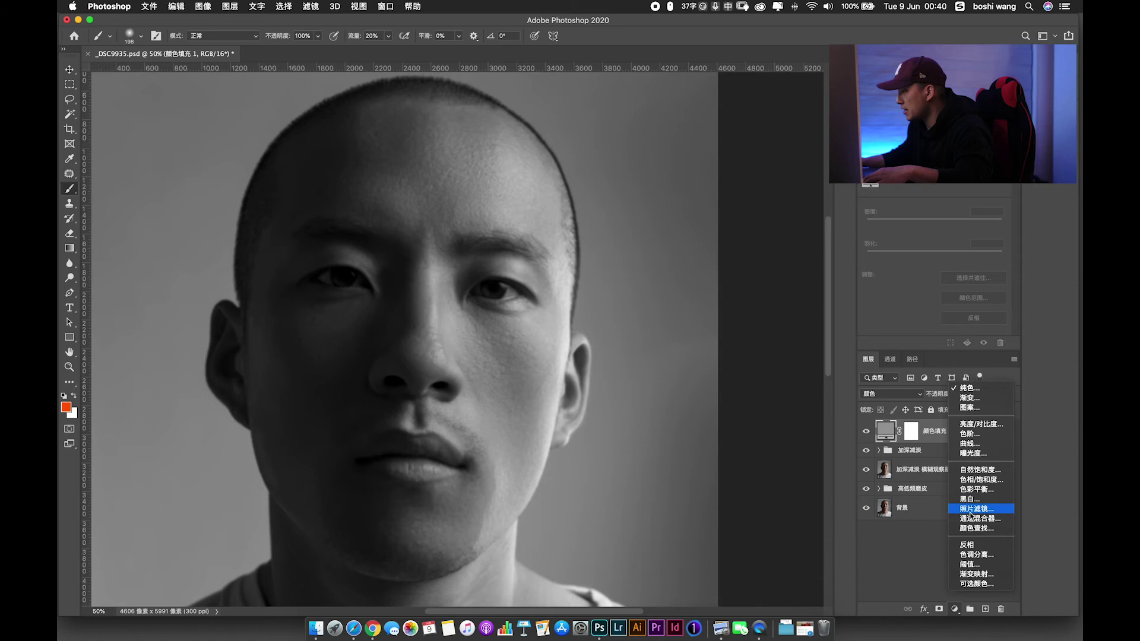
click(970, 445)
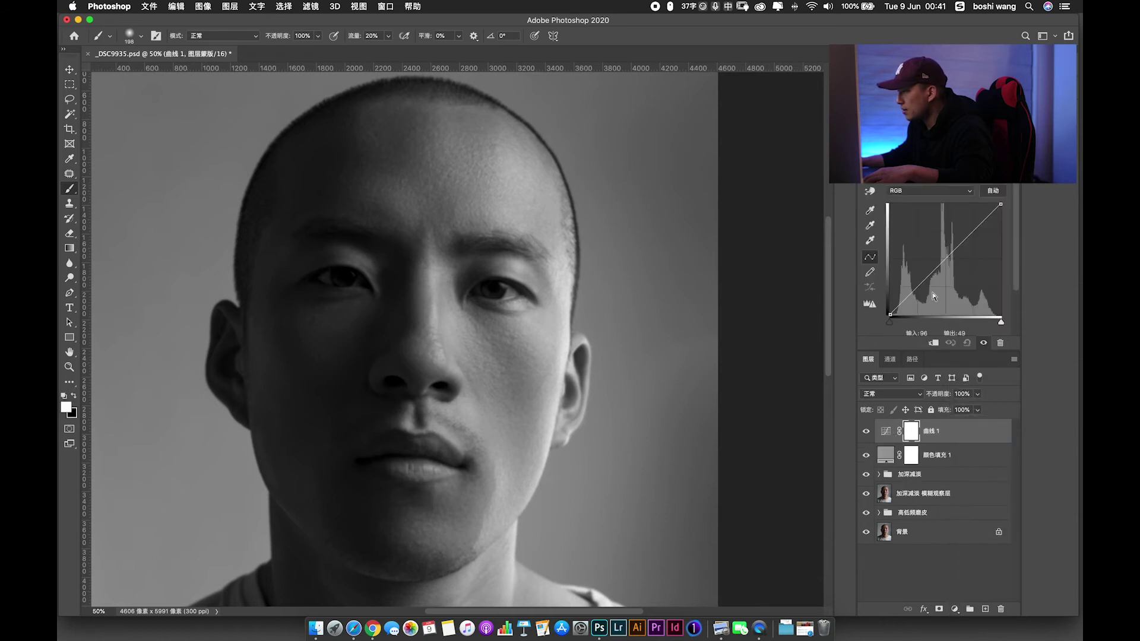
drag(921, 278, 923, 288)
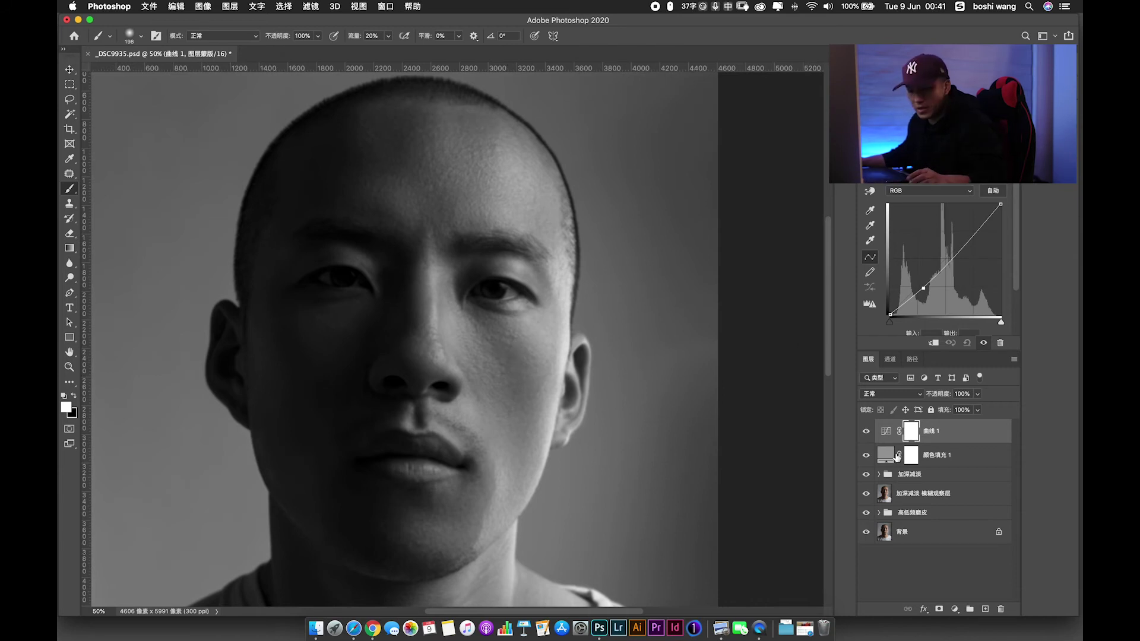
click(966, 457)
key(super+g)
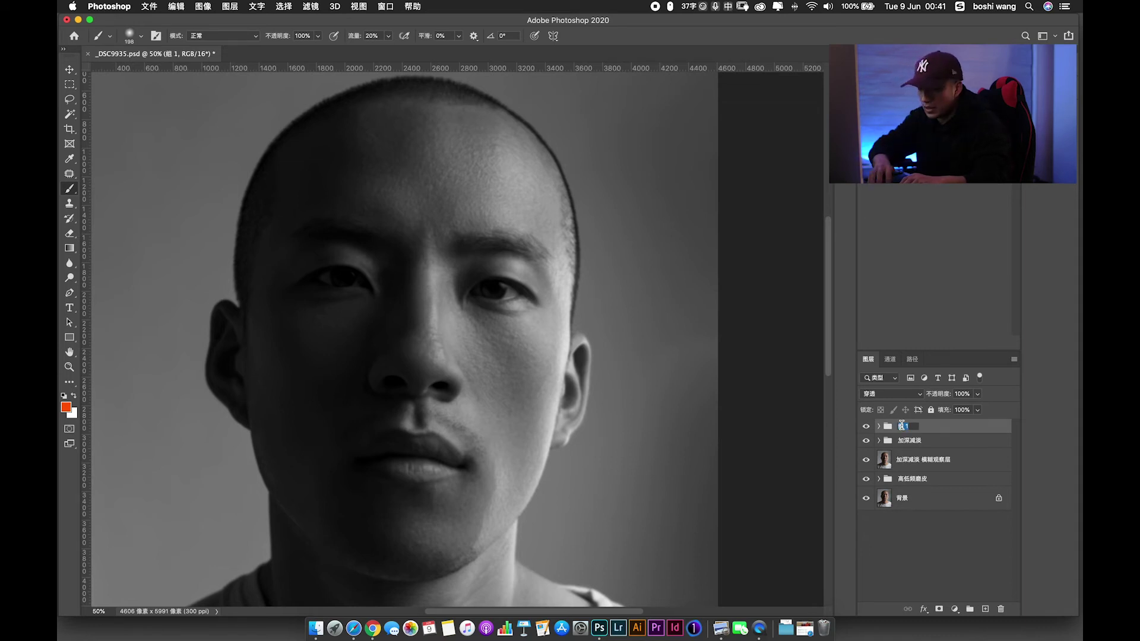
text(mingan)
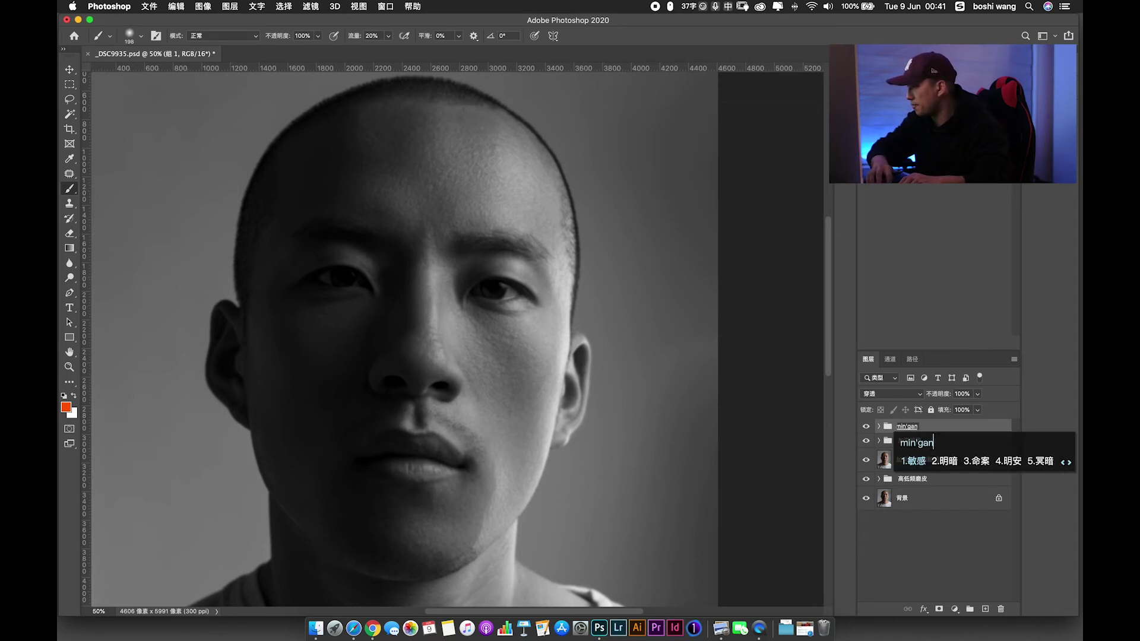
text(2guan)
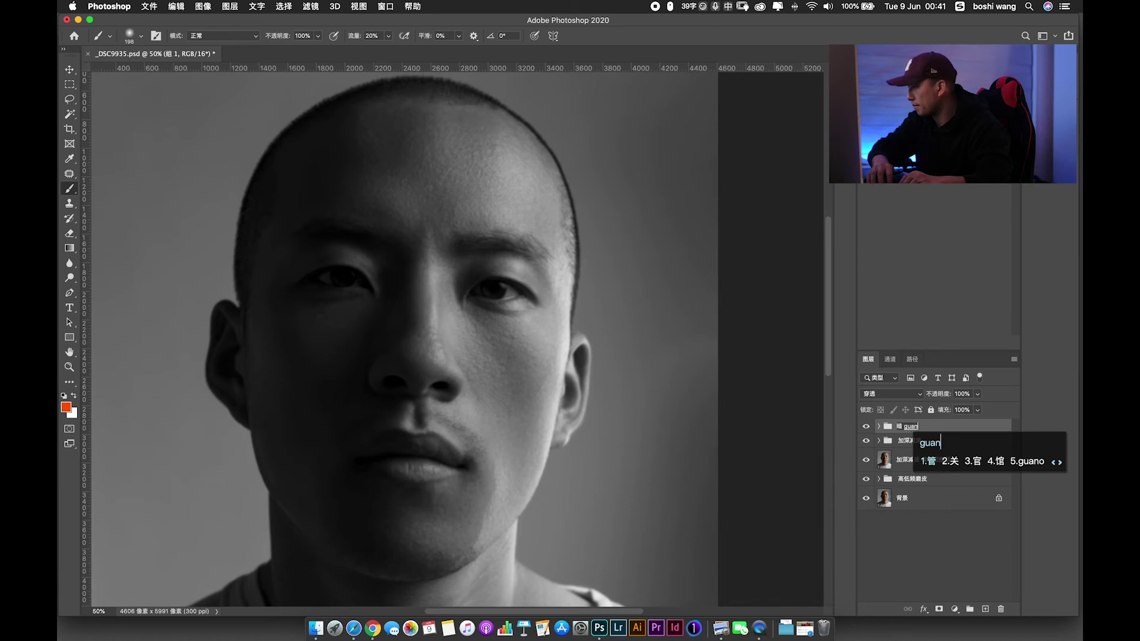
text(chaceng)
key(space)
key(Return)
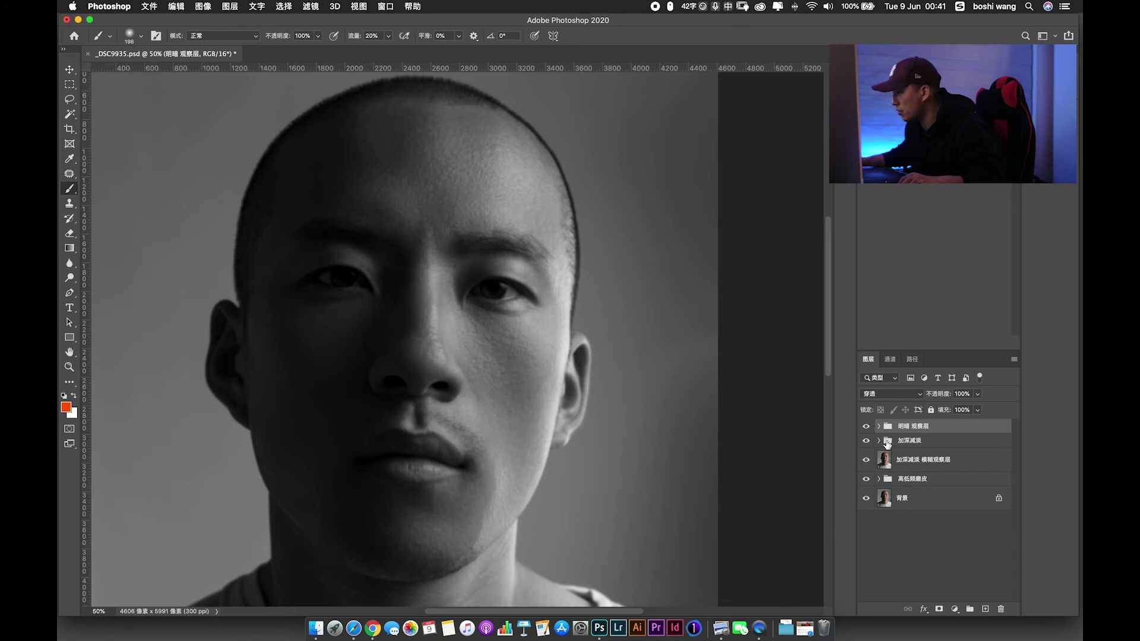
click(879, 440)
Target the 亮 mask and lower the brush opacity to 13%, checking the forehead up close.
click(917, 486)
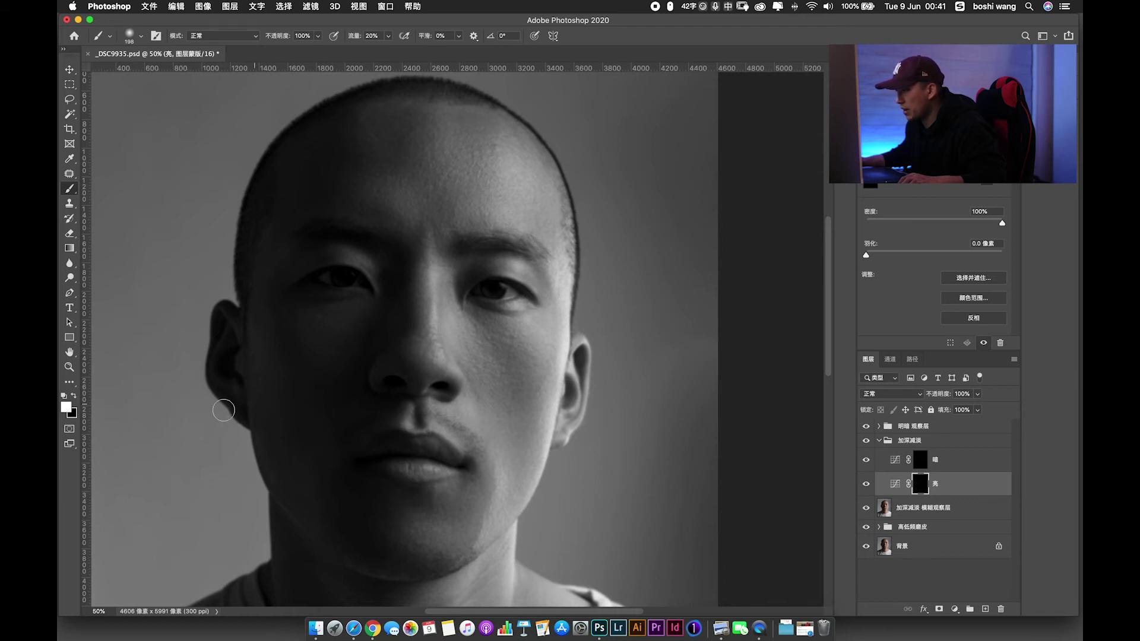
drag(279, 39, 259, 39)
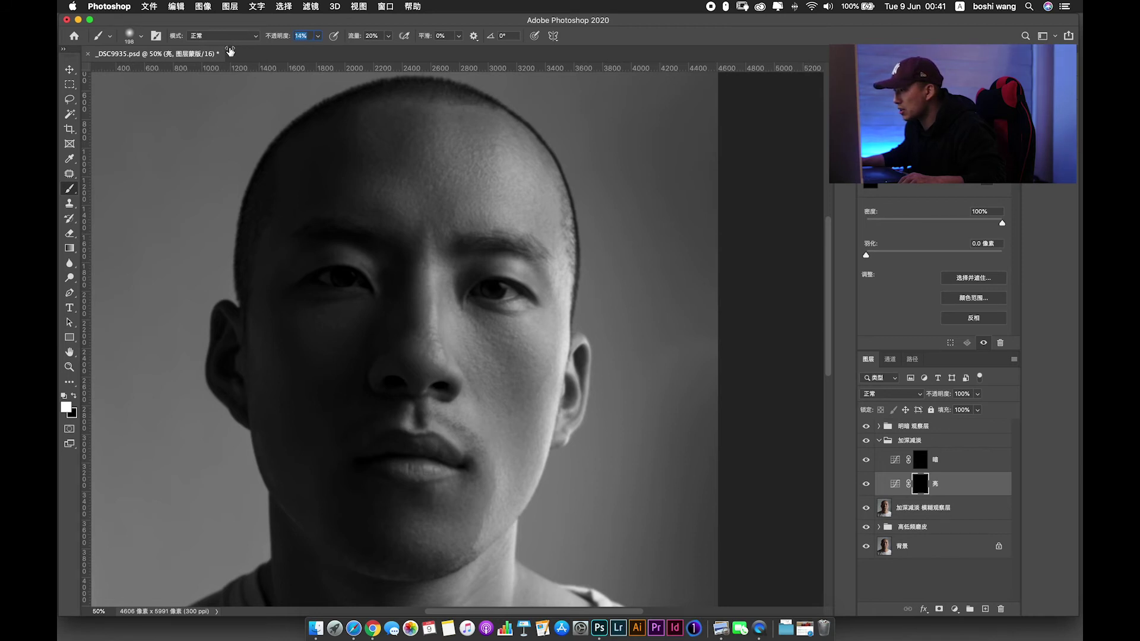
key(ctrl+space)
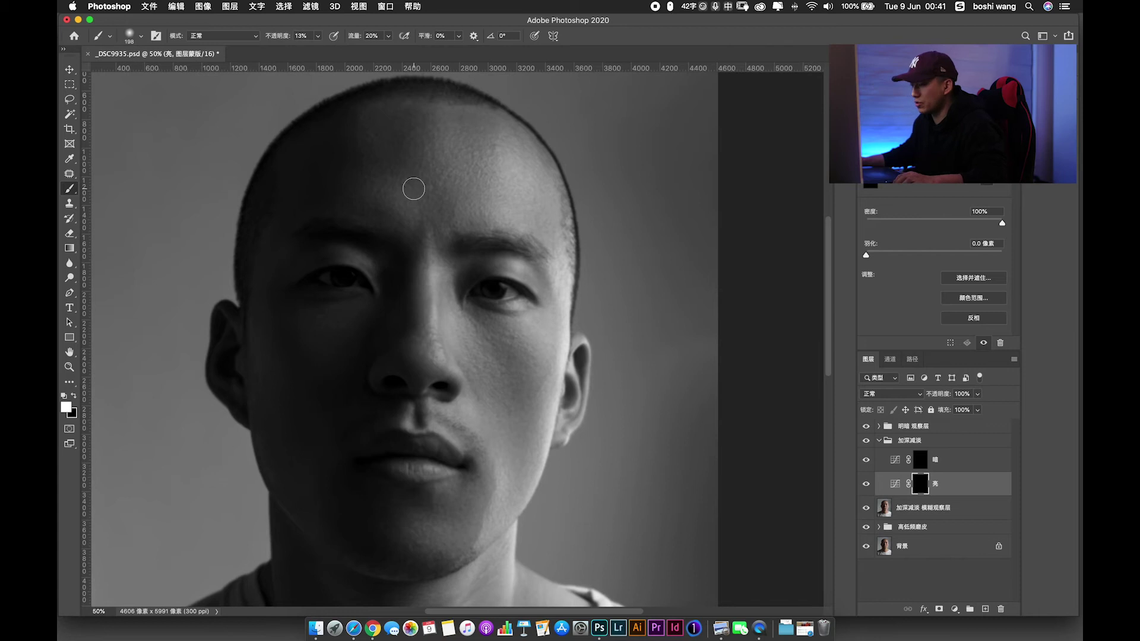
super+click(413, 193)
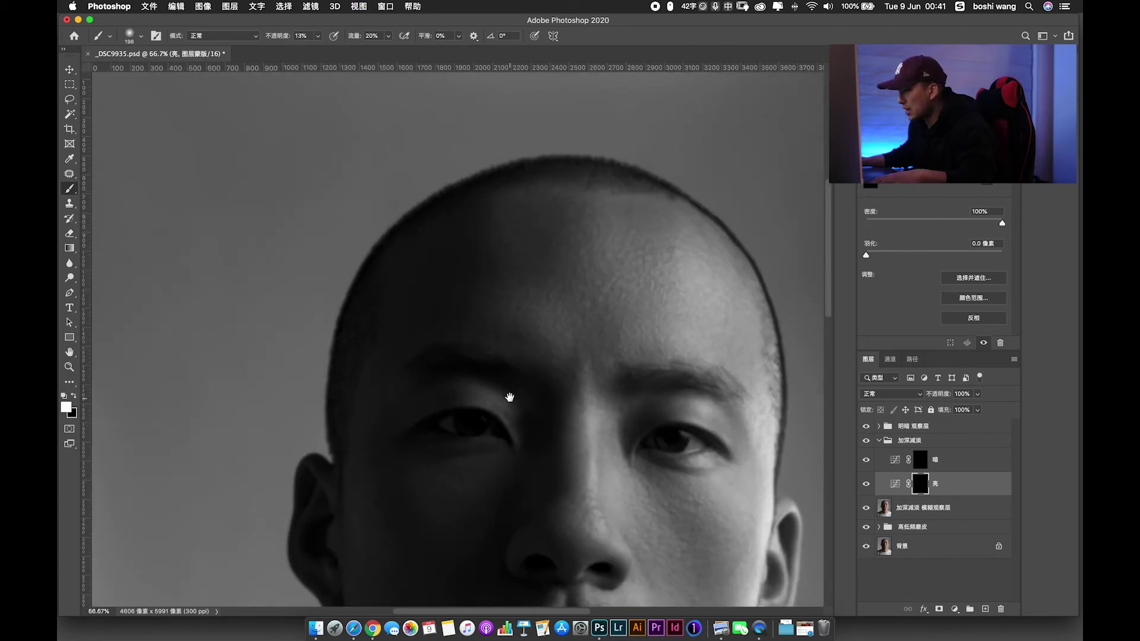
super+click(583, 337)
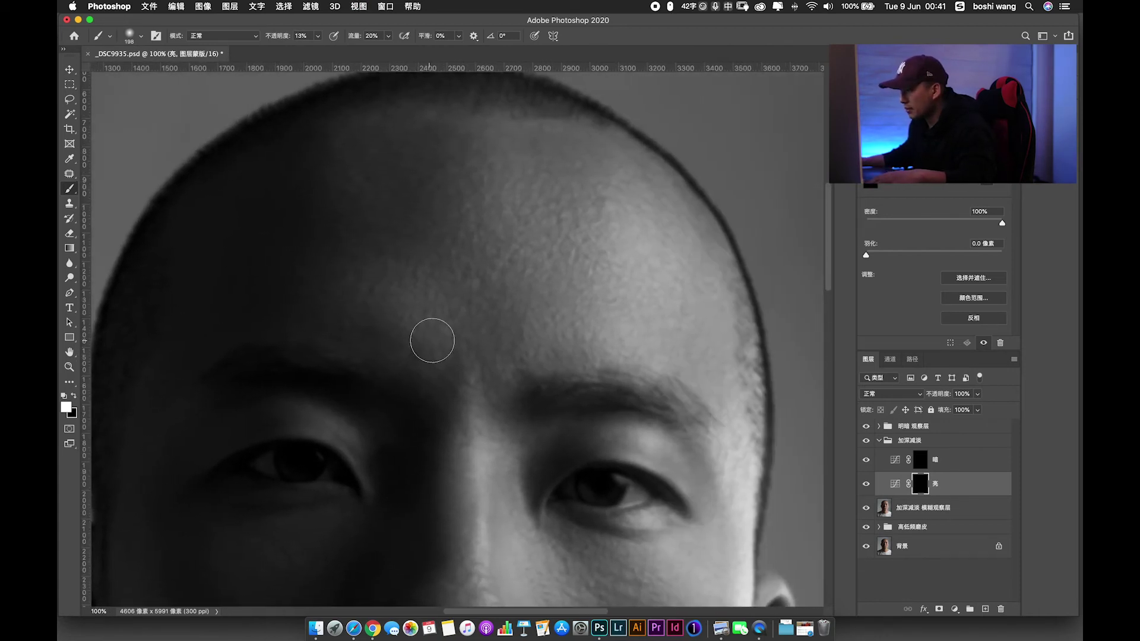
key(super+minus)
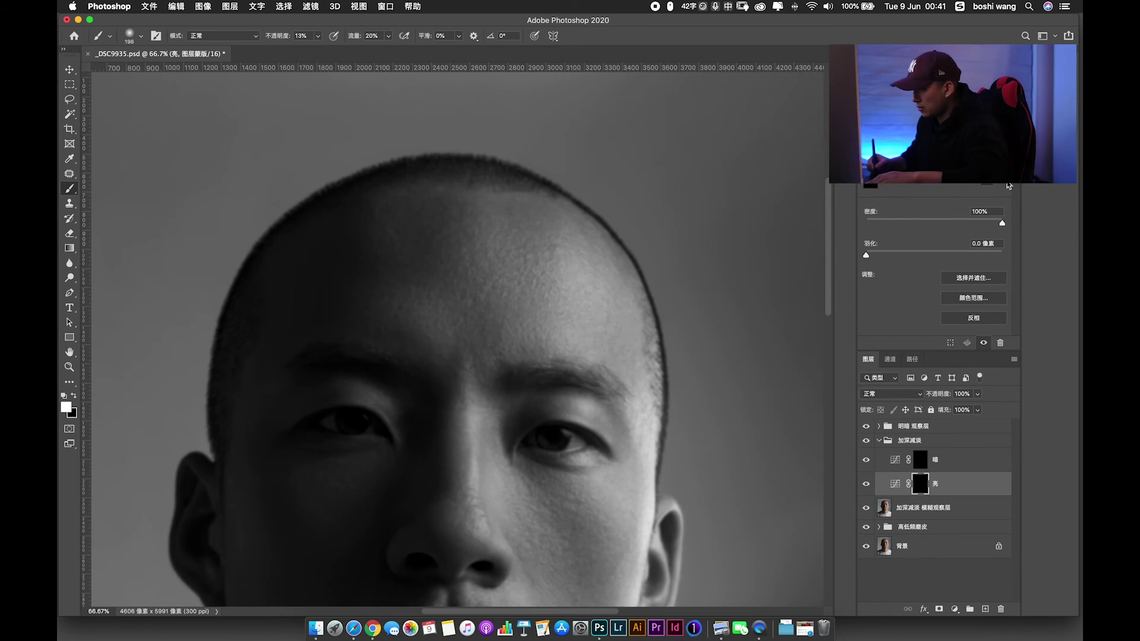
Adjust the brush size up to 250 and target the 暗 burn mask.
key(bracketleft)
key(bracketleft)
key(bracketleft)
key(bracketright)
key(bracketright)
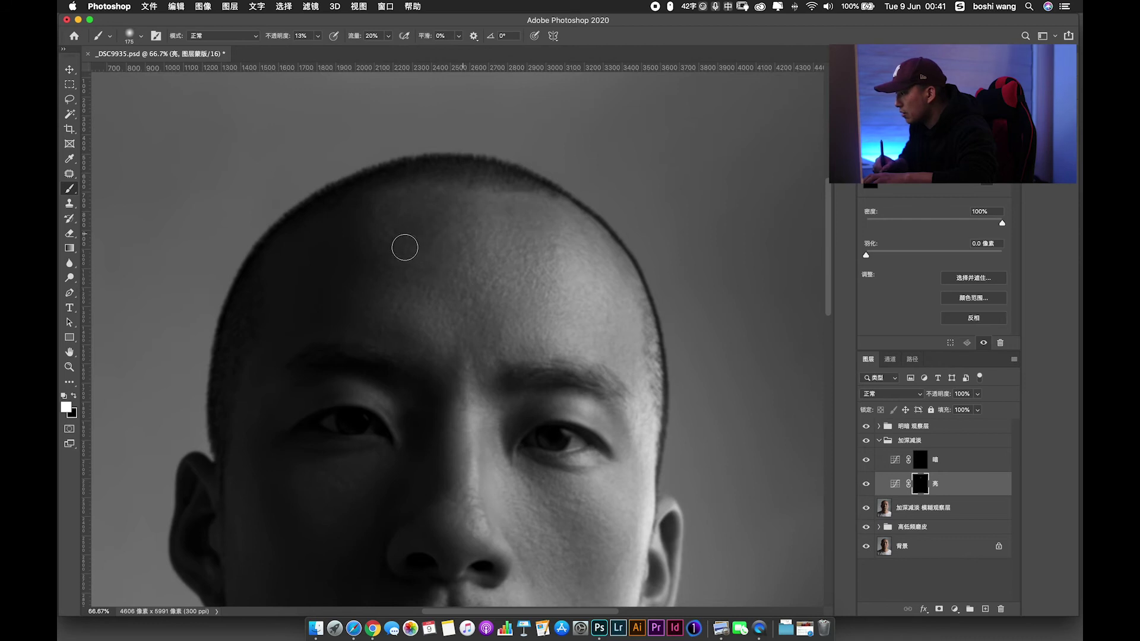
key(bracketleft)
key(bracketleft)
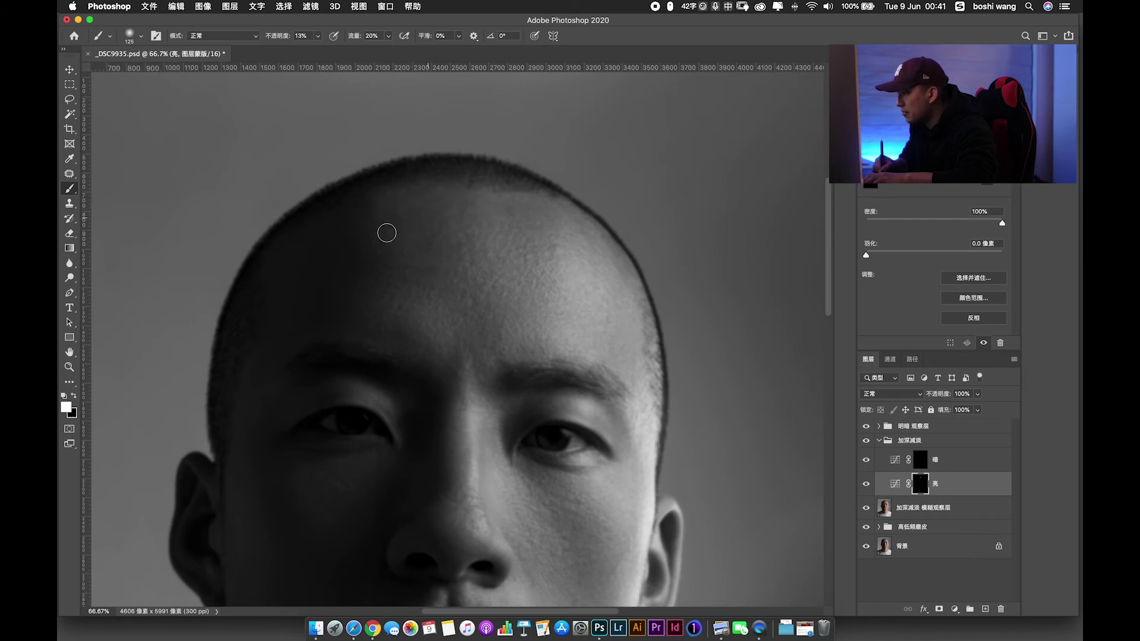
key(bracketright)
key(bracketright)
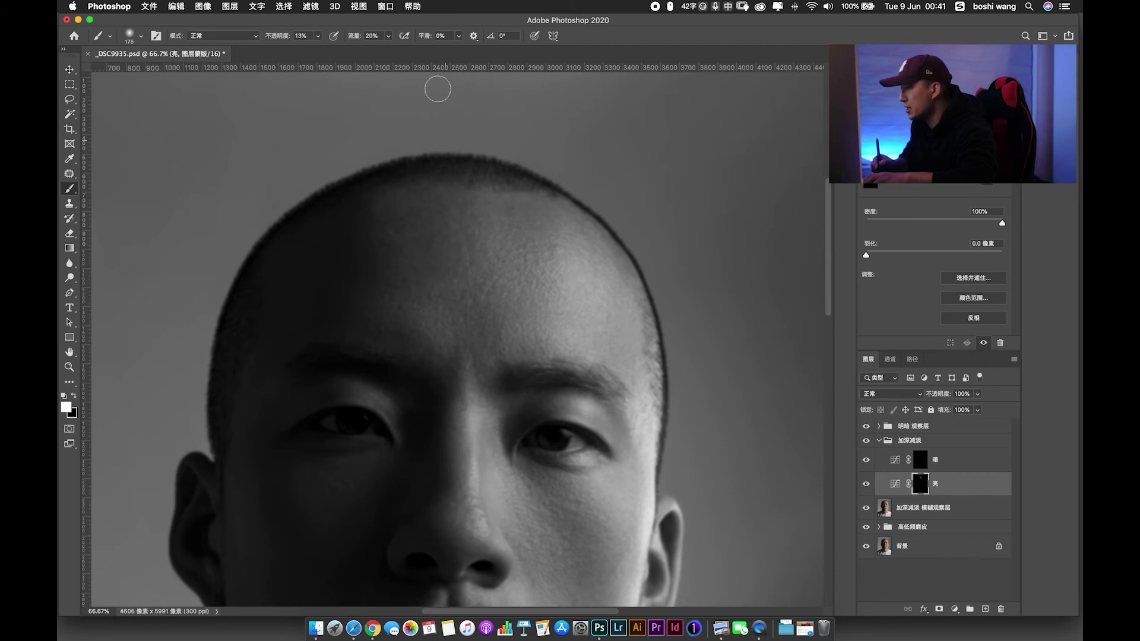
key(bracketleft)
key(bracketleft)
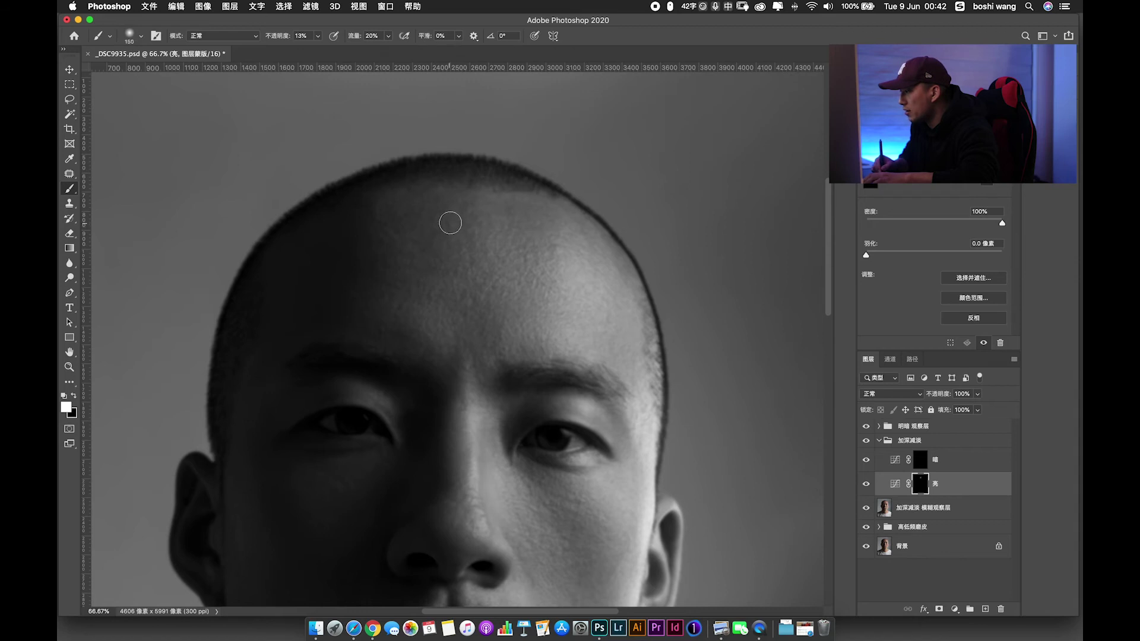
key(bracketright)
key(bracketright)
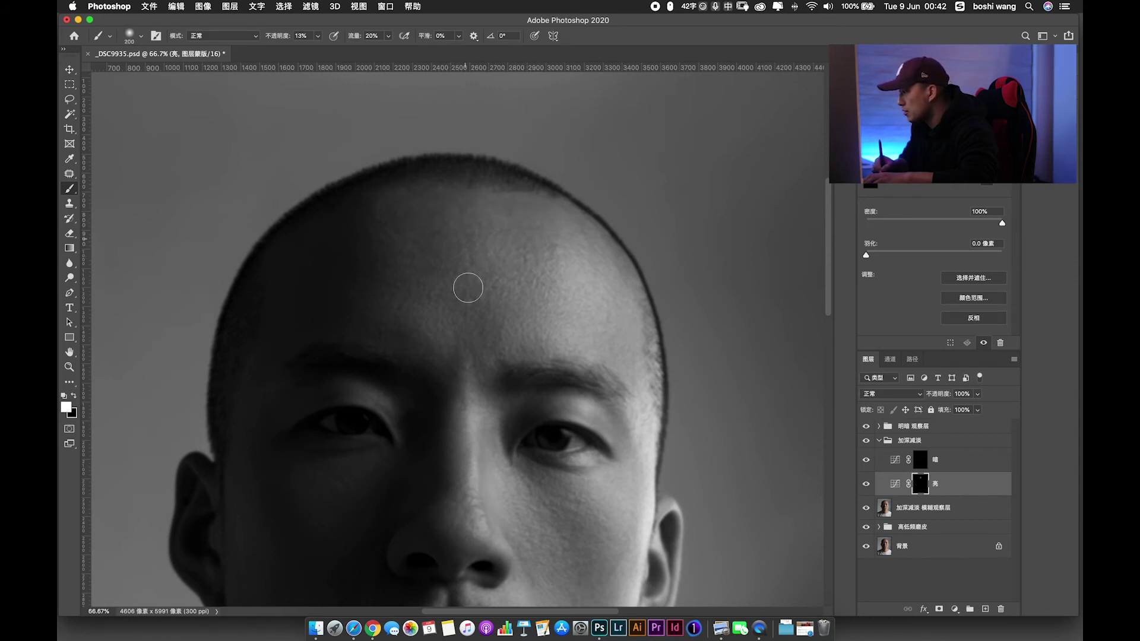
key(bracketleft)
key(bracketleft)
key(bracketleft)
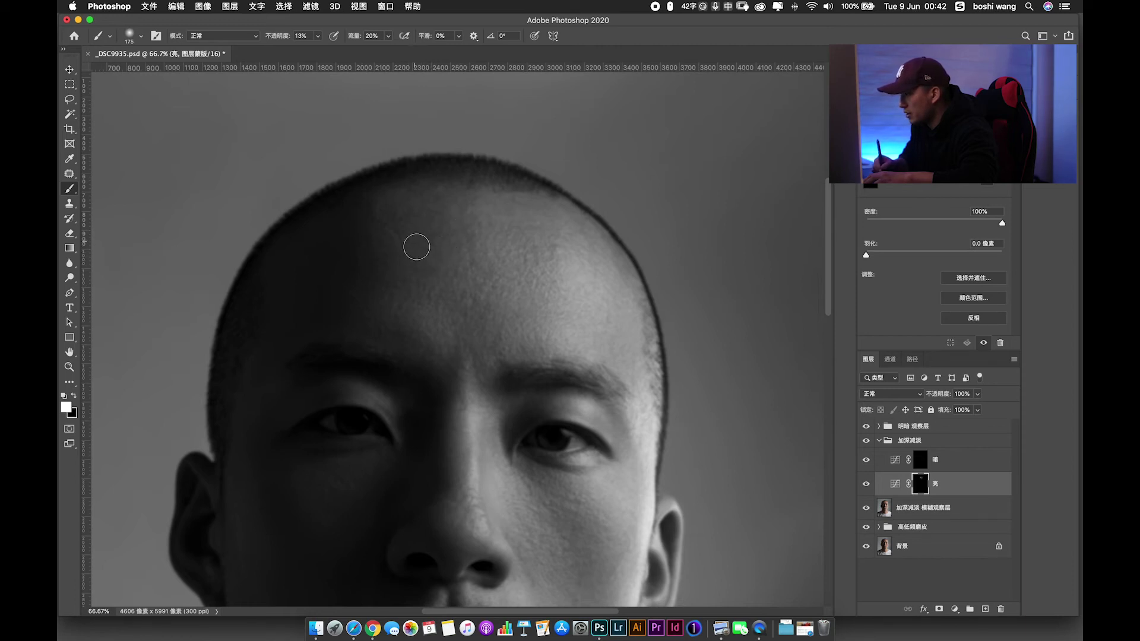
key(bracketright)
key(bracketright)
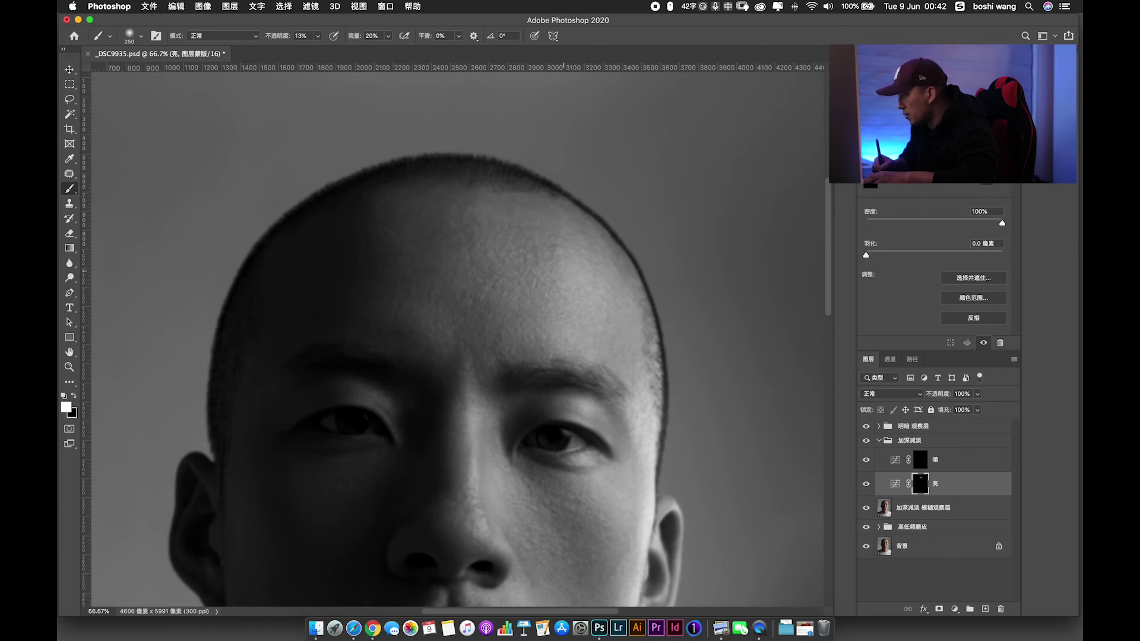
click(921, 460)
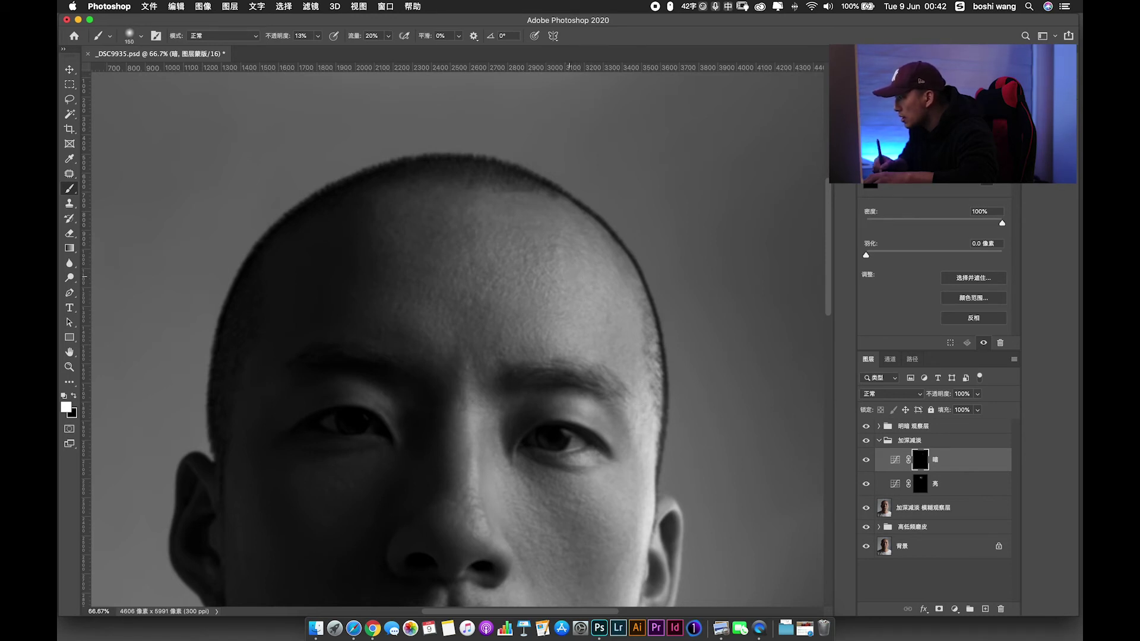
Fine-tune the brush size for burning the forehead edges on the 暗 mask.
key(bracketleft)
key(bracketleft)
key(bracketleft)
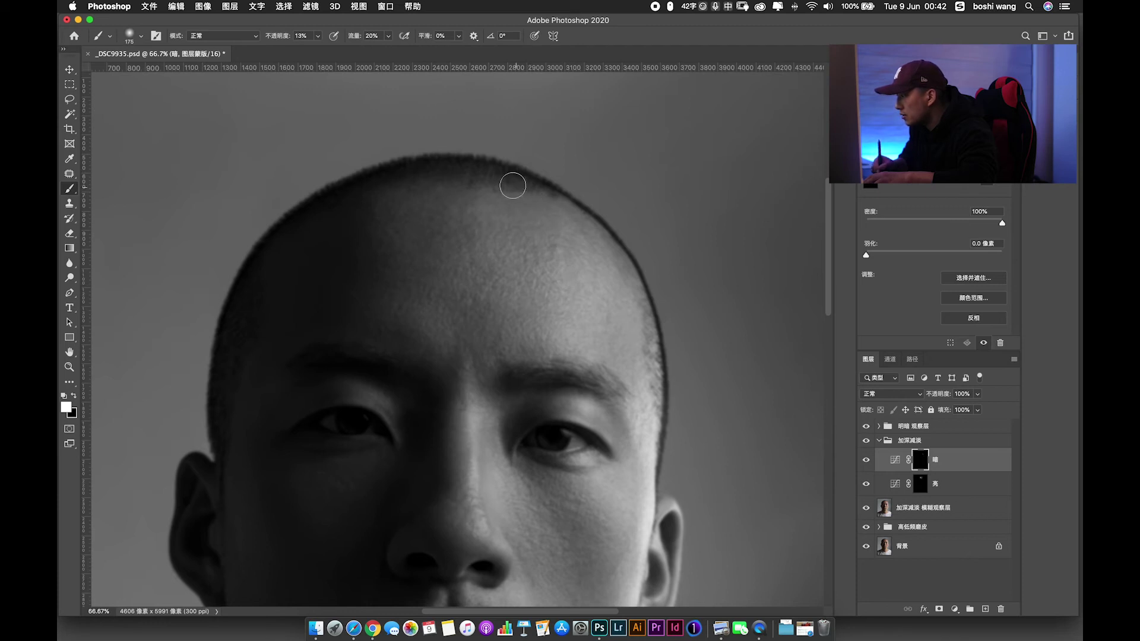
key(bracketleft)
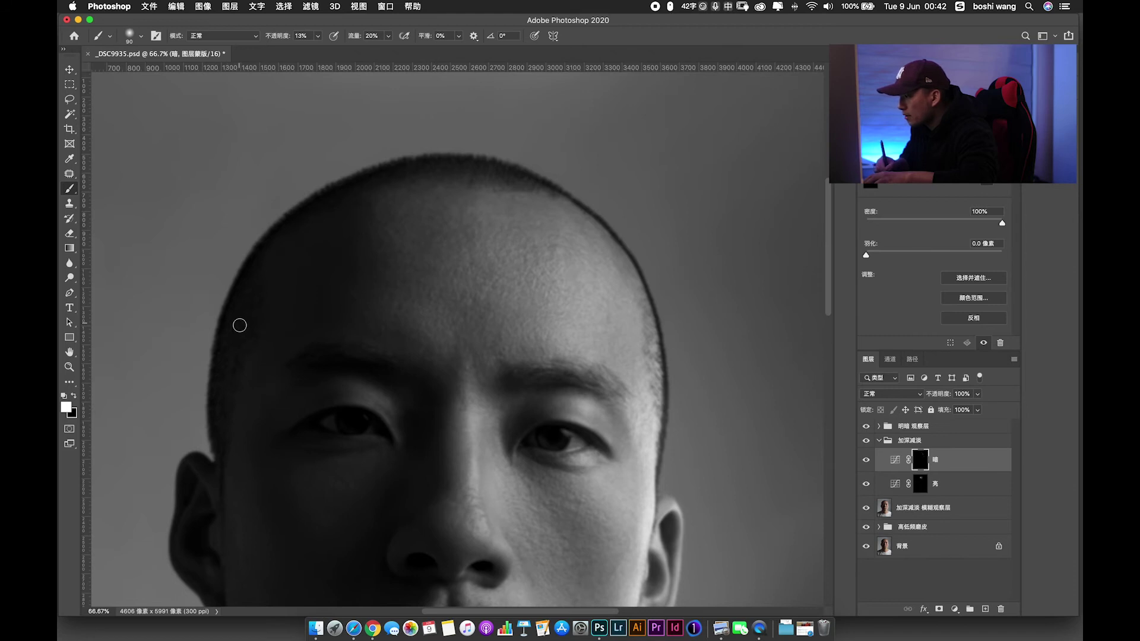
key(bracketright)
key(bracketright)
key(bracketright)
key(bracketright)
key(bracketright)
key(bracketright)
key(bracketright)
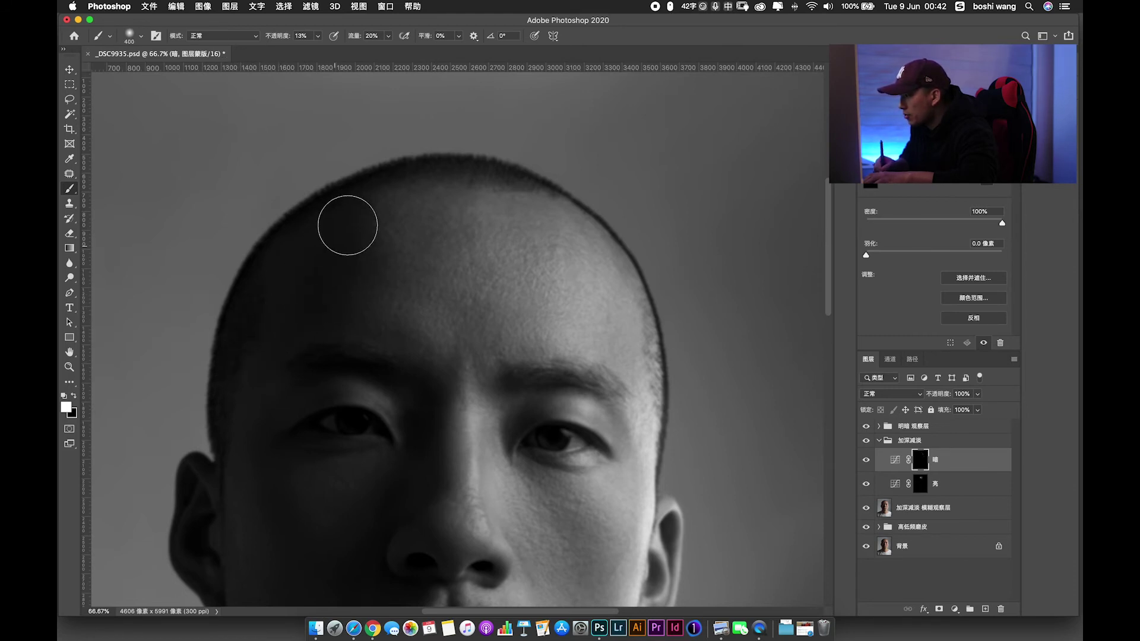
key(bracketleft)
key(bracketleft)
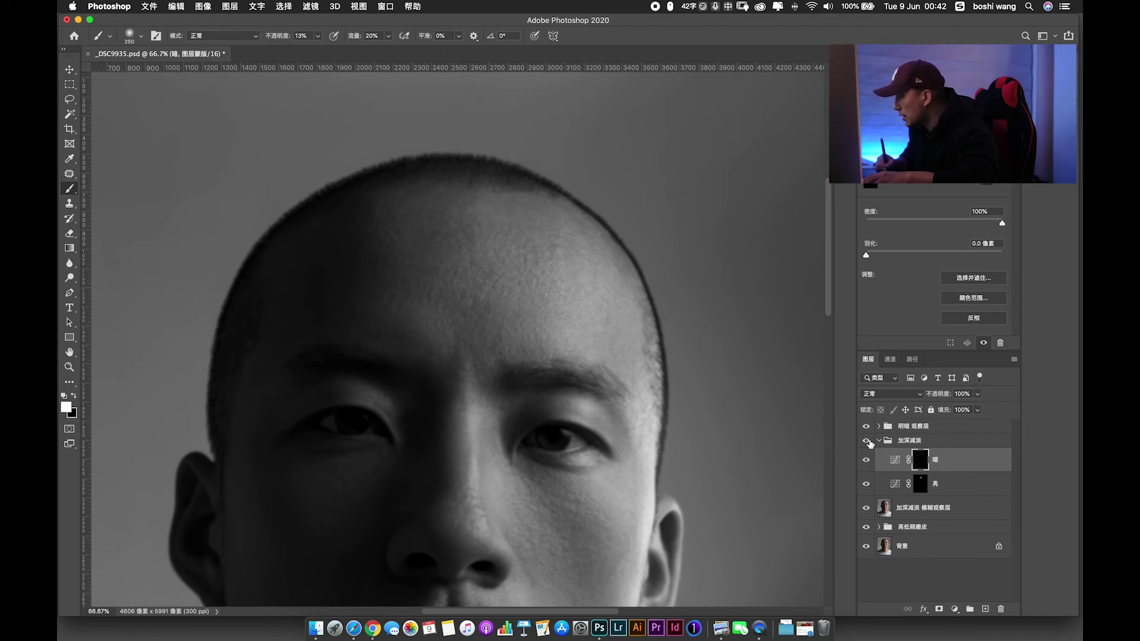
Toggle the 加深减淡 group's visibility off and on twice to compare the result.
click(865, 442)
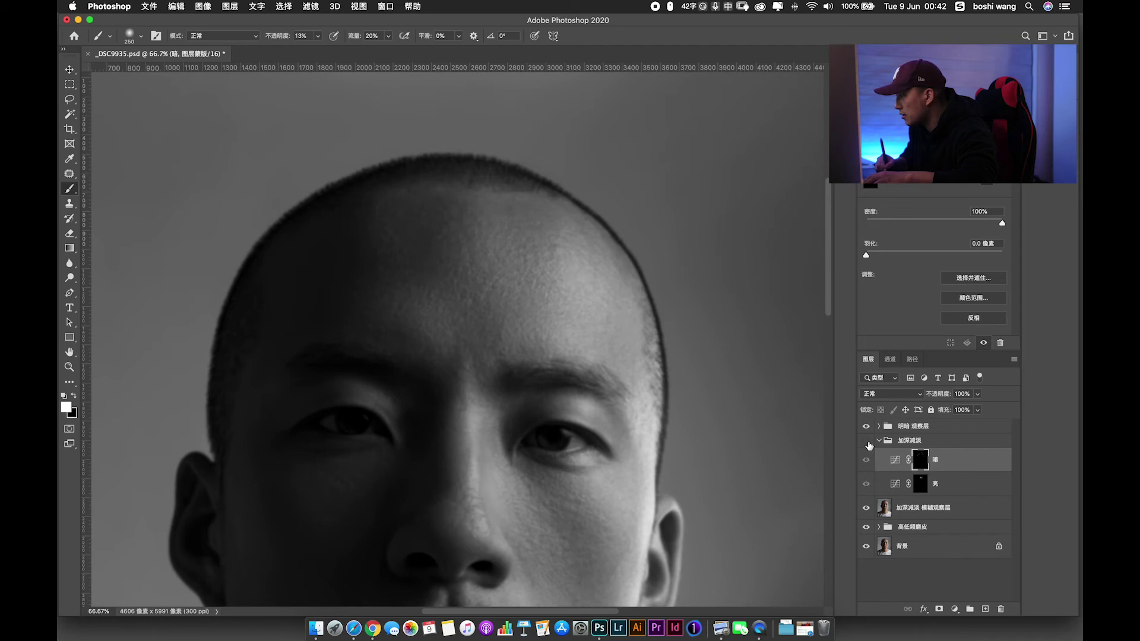
click(866, 441)
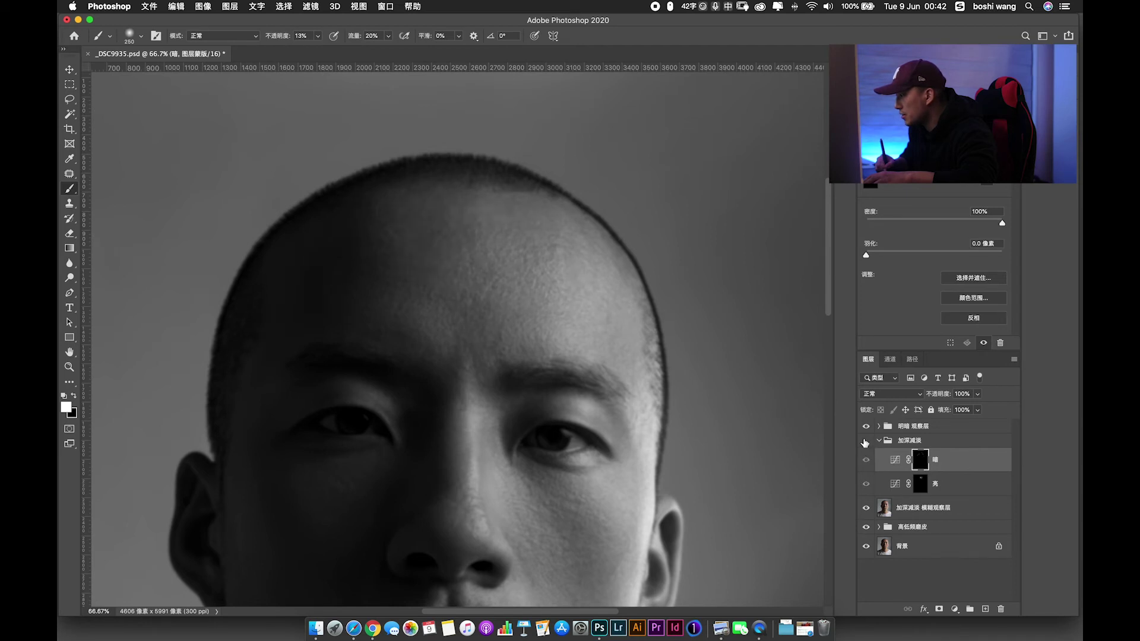
click(866, 442)
click(865, 442)
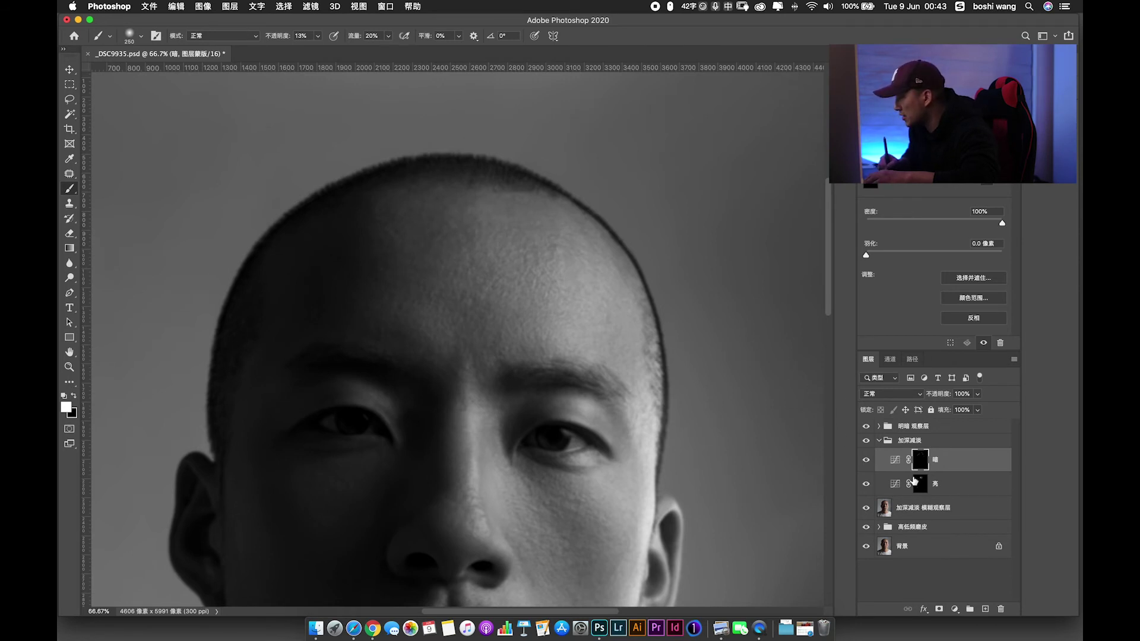
Target the 亮 dodge mask and zoom to 100% on the forehead with a smaller brush.
click(915, 480)
key(bracketleft)
key(bracketleft)
key(bracketleft)
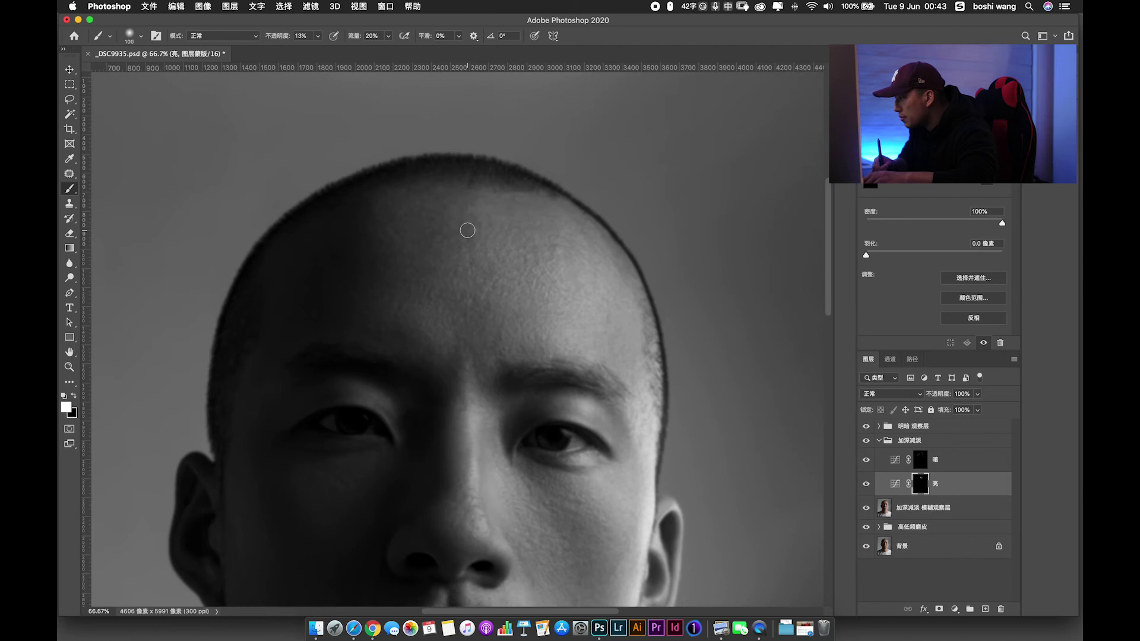
key(super+plus)
drag(499, 237, 502, 272)
key(bracketleft)
key(bracketleft)
key(bracketleft)
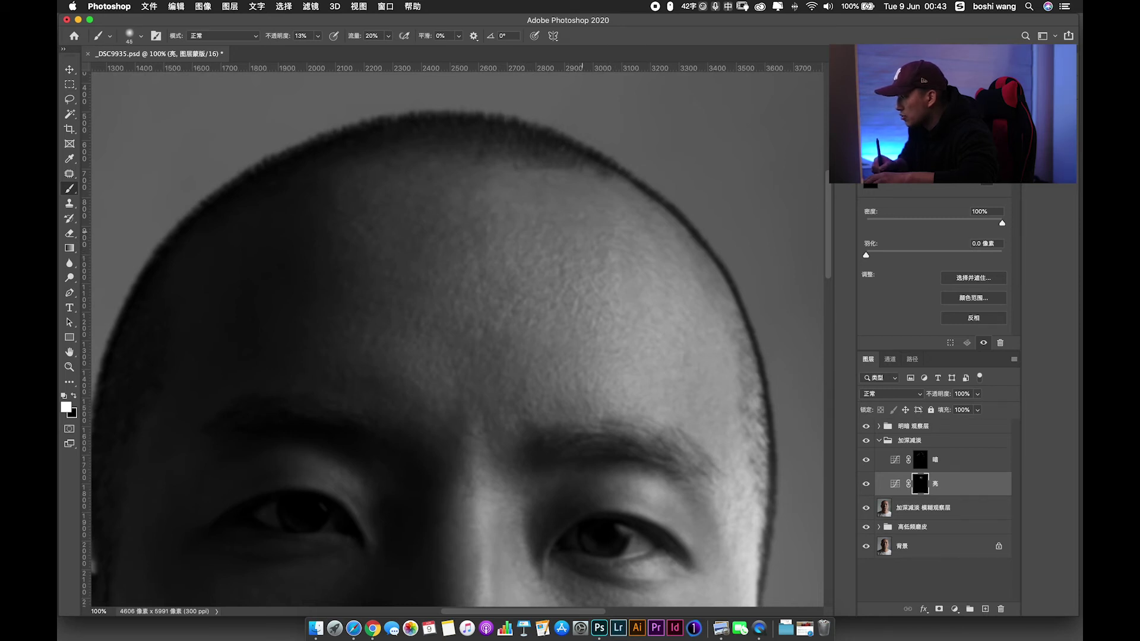
key(bracketleft)
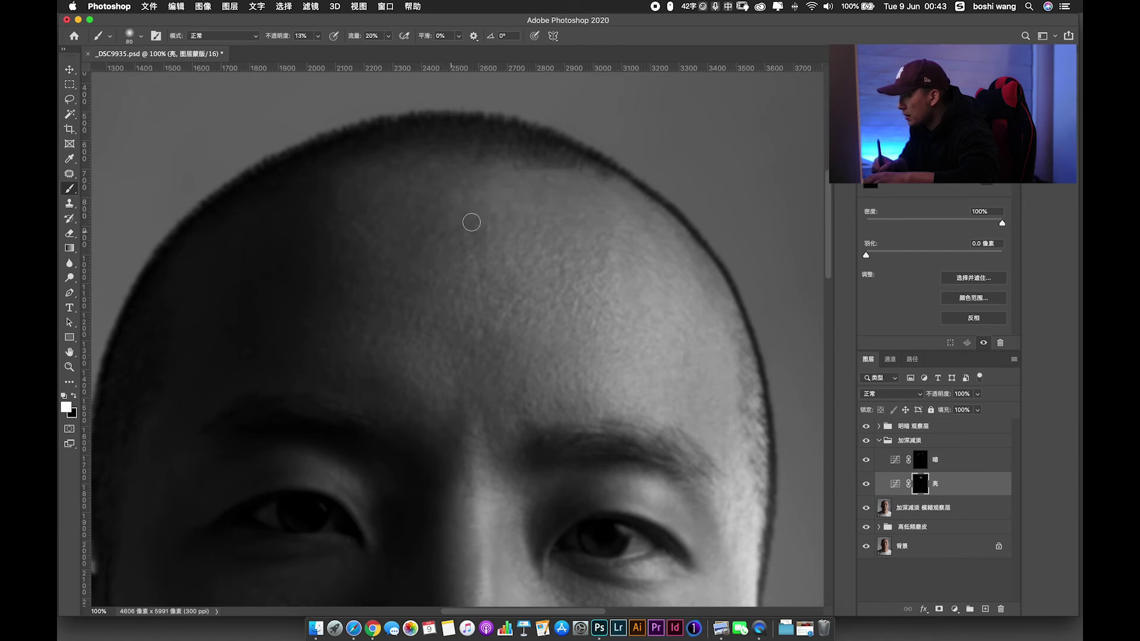
Vary the brush size while dodging the forehead, then zoom out to the whole portrait.
key(bracketright)
key(bracketright)
key(bracketright)
key(bracketright)
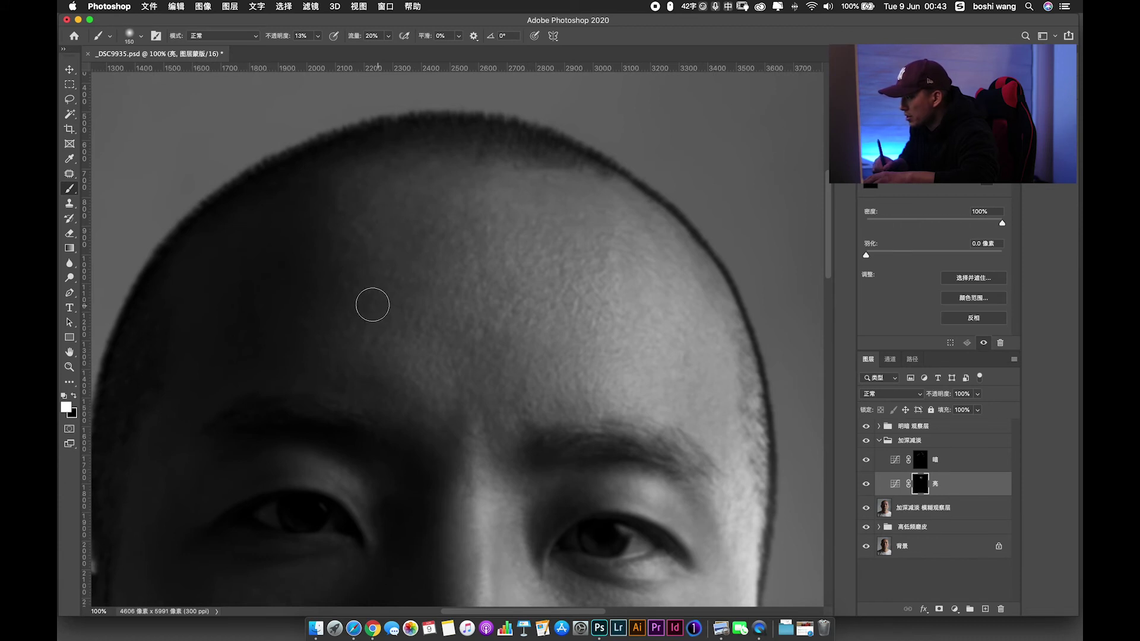
key(bracketright)
key(bracketleft)
key(bracketleft)
key(bracketleft)
key(bracketleft)
key(bracketleft)
key(bracketleft)
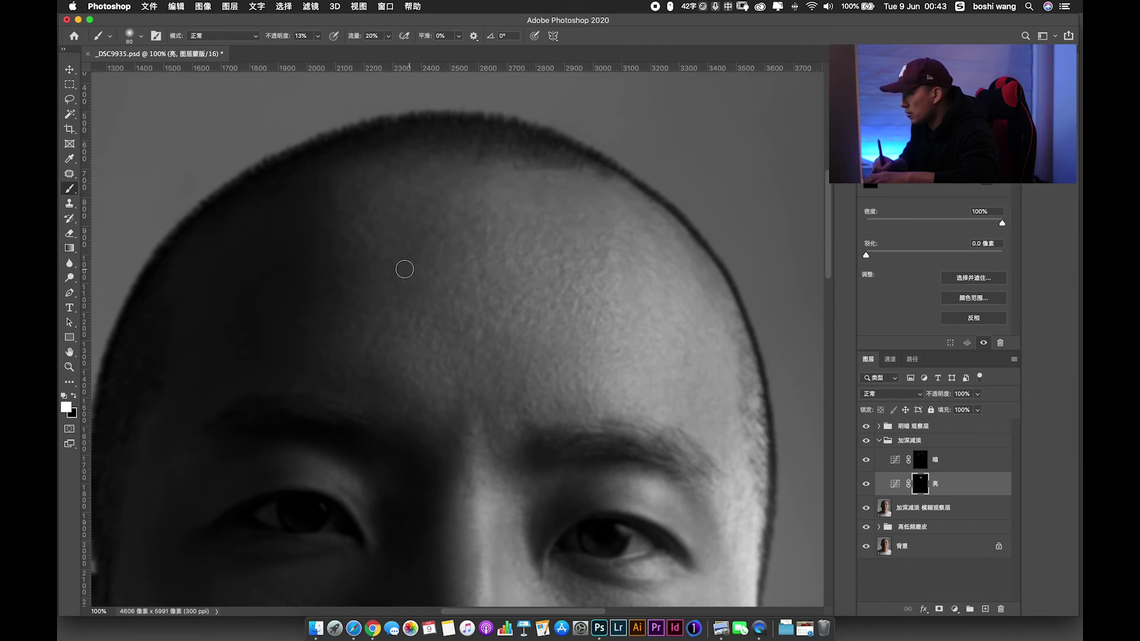
key(bracketright)
key(bracketright)
key(bracketright)
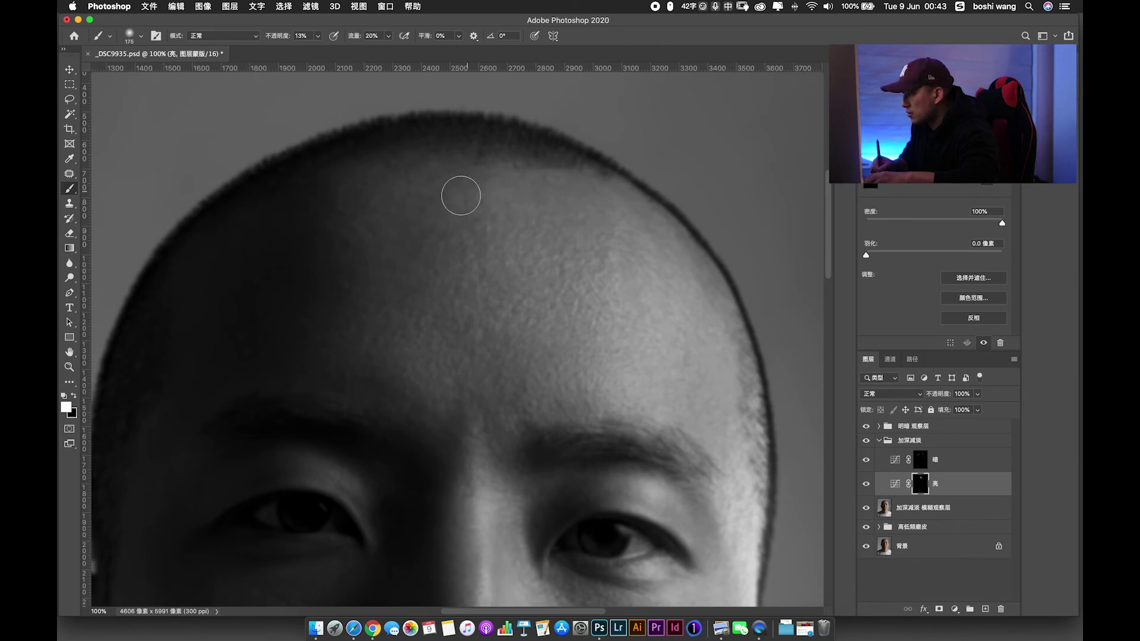
key(bracketright)
key(bracketright)
key(bracketright)
key(super+minus)
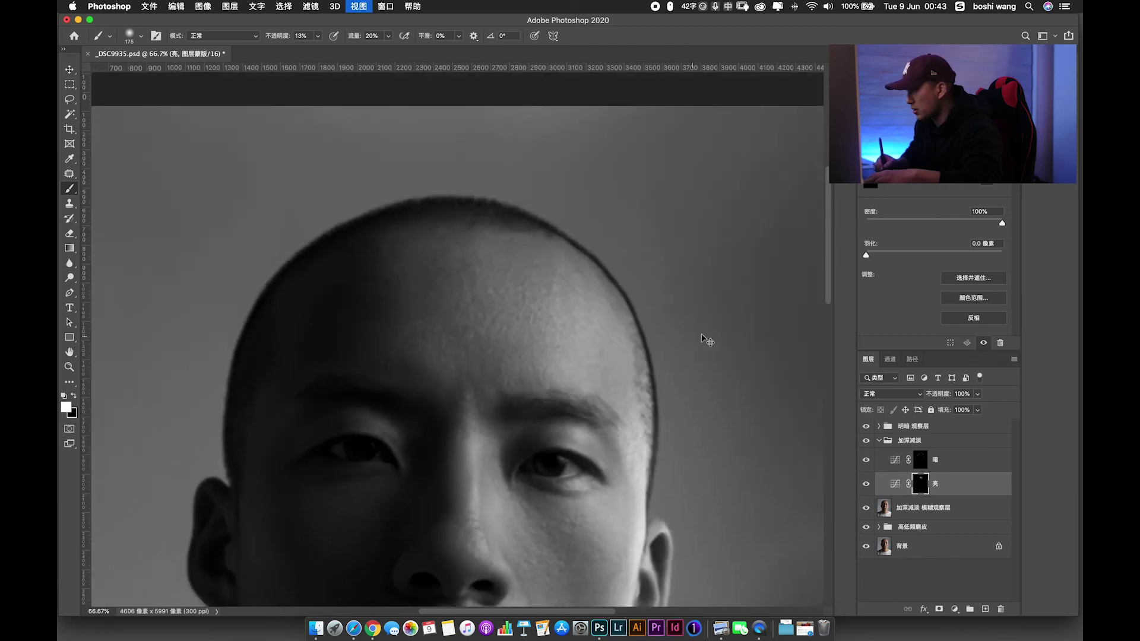
key(super+minus)
key(super+minus)
key(super+minus)
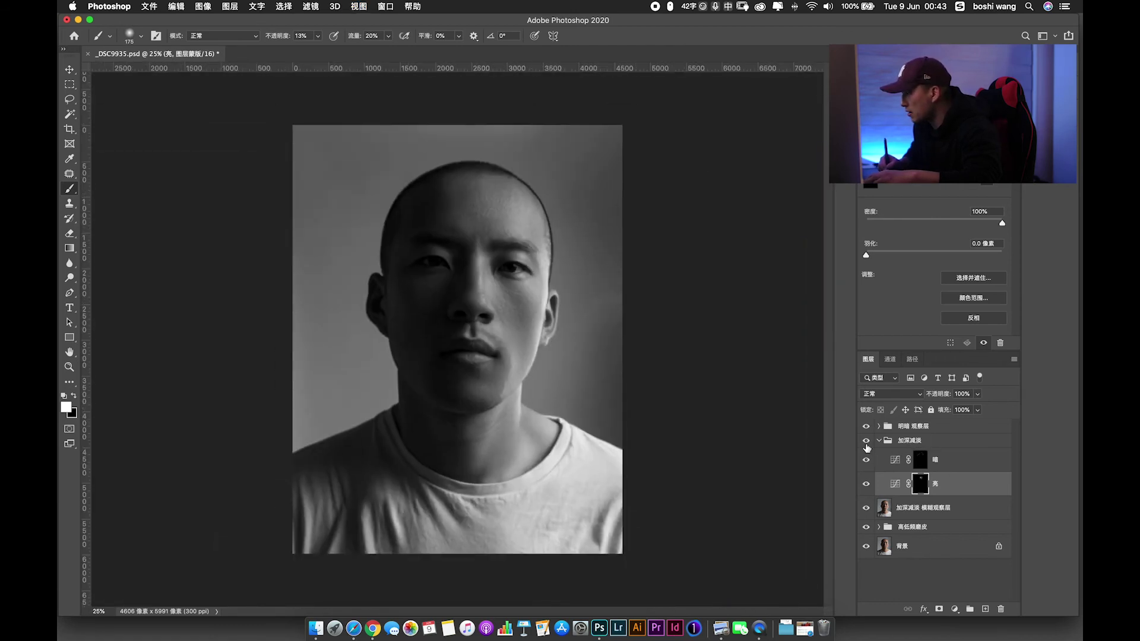
Toggle the 加深减淡 group off and on to compare, then zoom to 100% on the nose.
click(867, 441)
click(867, 441)
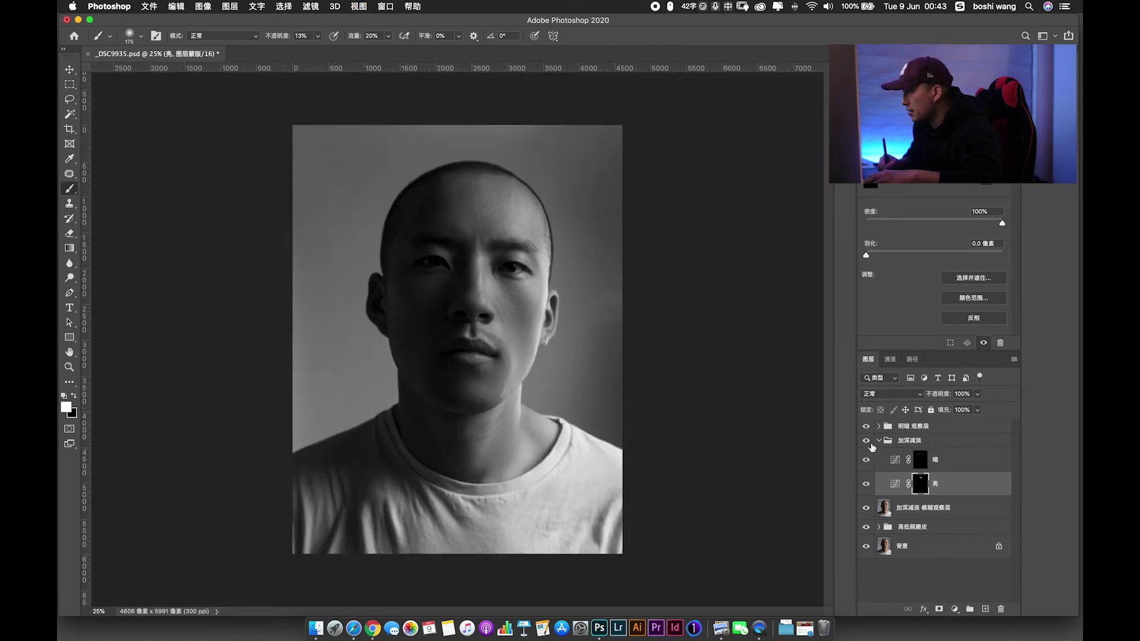
key(super+plus)
key(super+plus)
key(super+plus)
drag(415, 239, 476, 357)
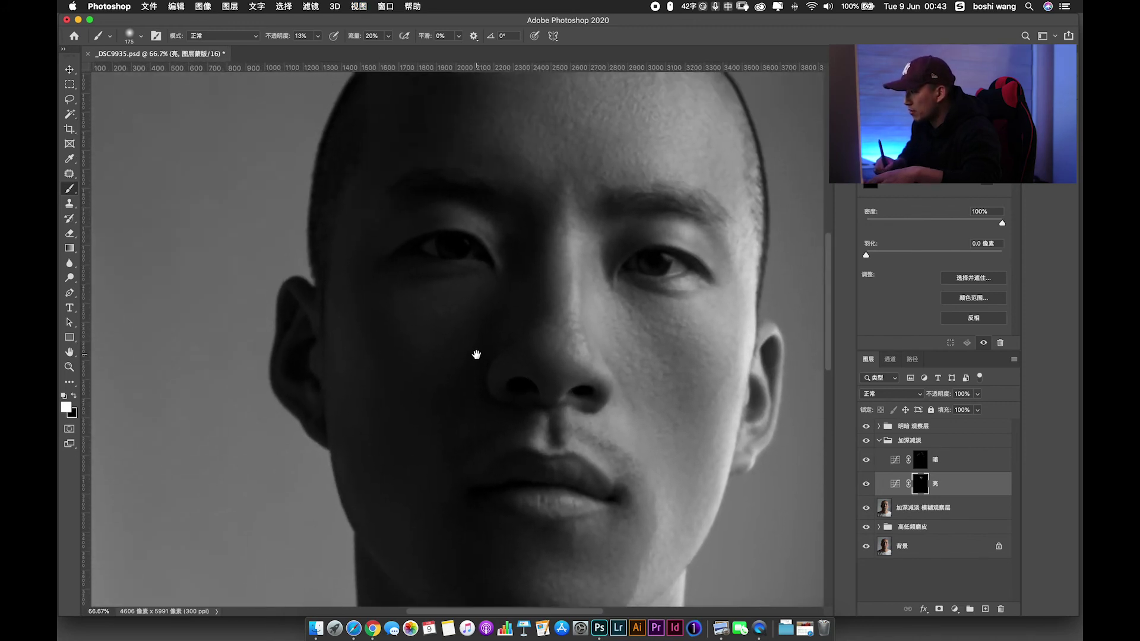
mouse_move(529, 324)
mouse_down()
mouse_move(497, 311)
mouse_move(506, 330)
mouse_move(480, 339)
mouse_up()
key(super+plus)
Paint white on the 亮 mask down the nose bridge and around the nostrils, ending at 66.7% zoom.
key(bracketleft)
key(bracketleft)
key(bracketleft)
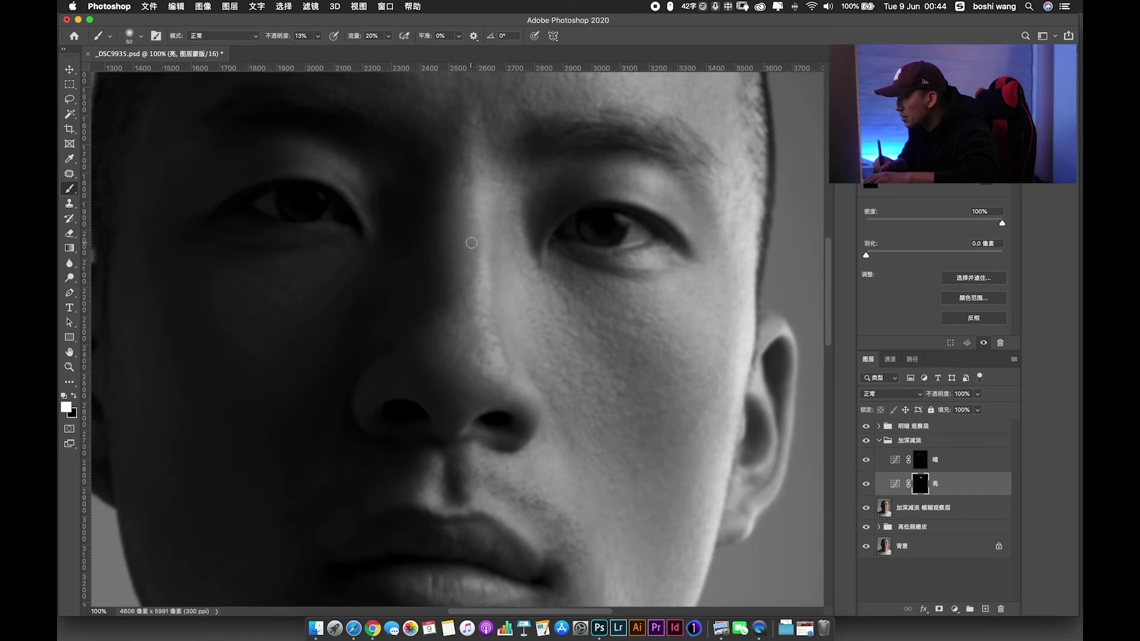
key(bracketright)
key(bracketright)
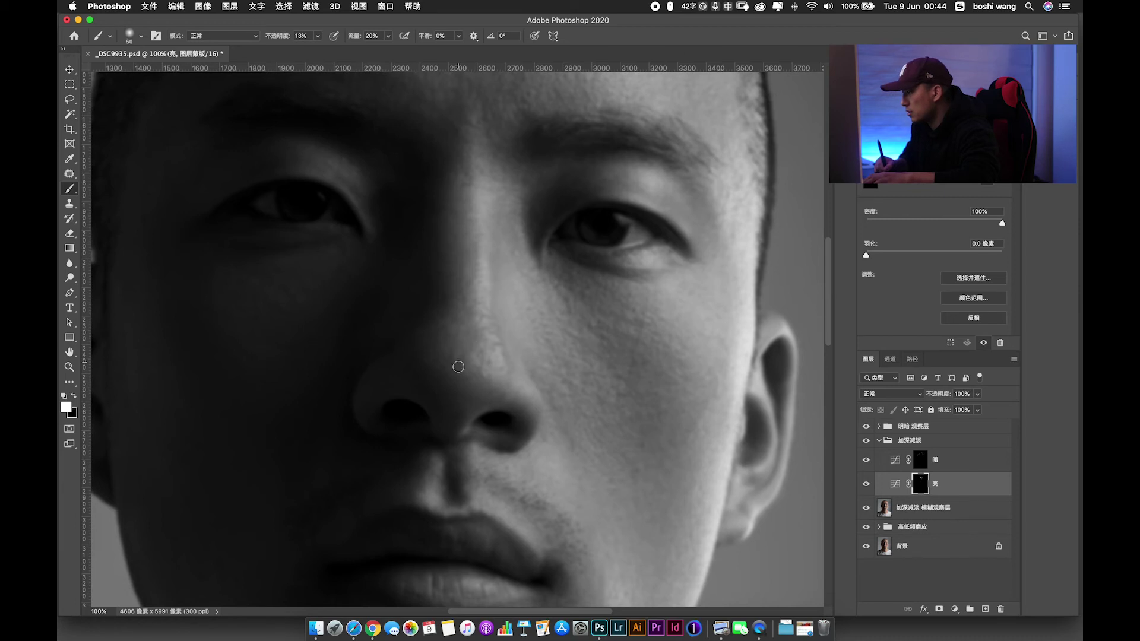
key(bracketright)
key(bracketright)
key(bracketright)
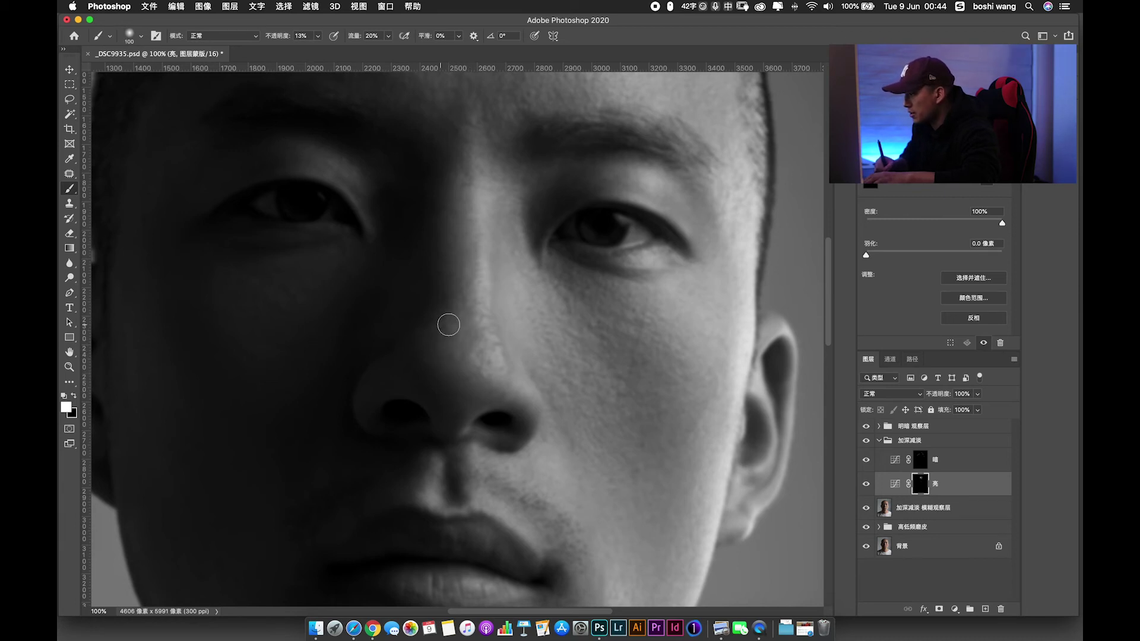
key(bracketleft)
key(bracketleft)
key(bracketleft)
key(bracketleft)
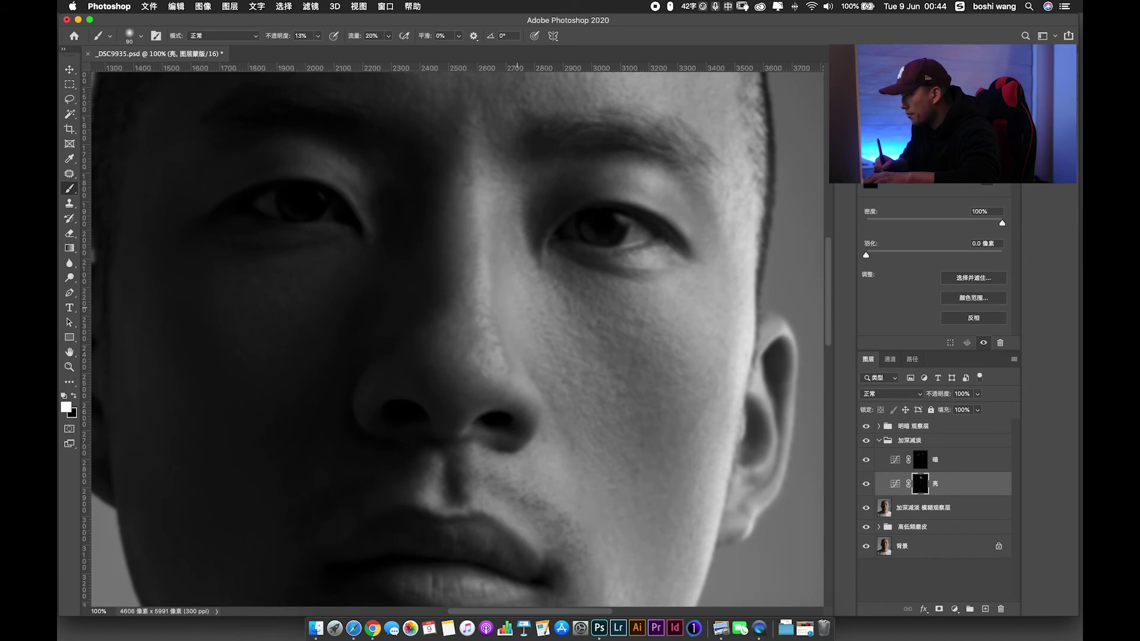
key(ctrl+minus)
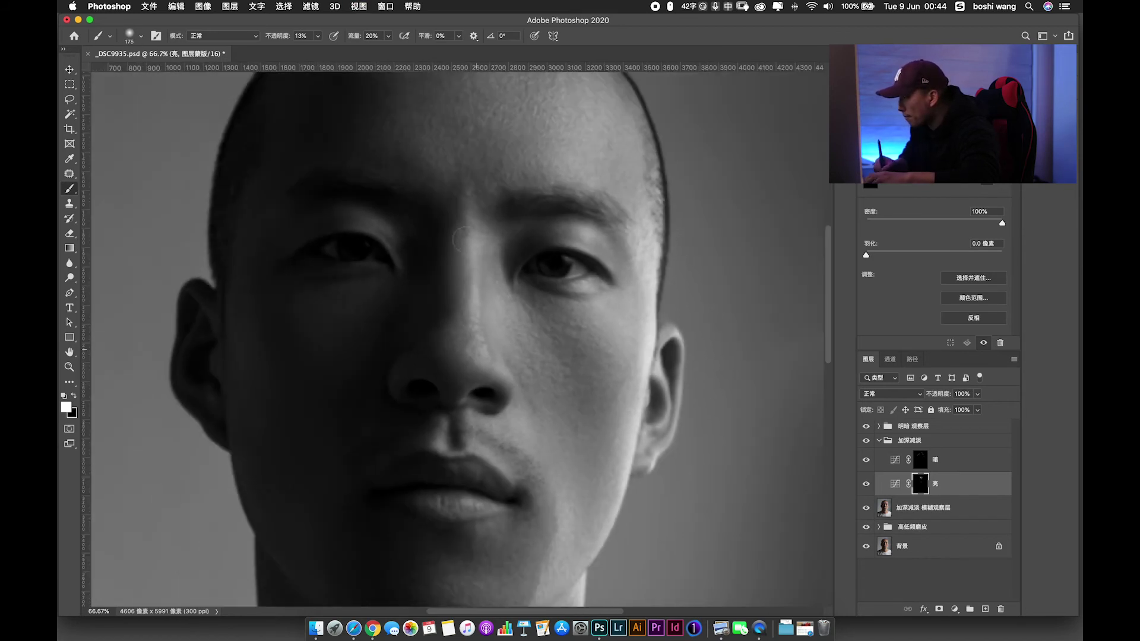
scroll(469, 250, up, 3)
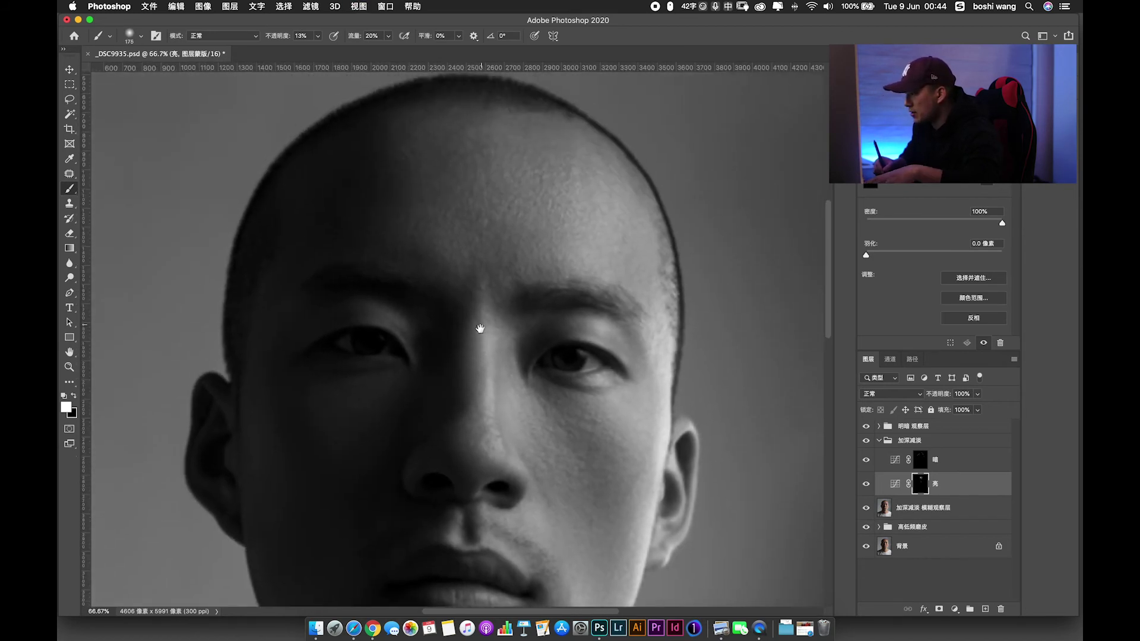
scroll(463, 297, up, 2)
Dodge the cheek, chin, jawline and lips by painting white on the 亮 mask with varied brush sizes.
key(ctrl+minus)
key(bracketleft)
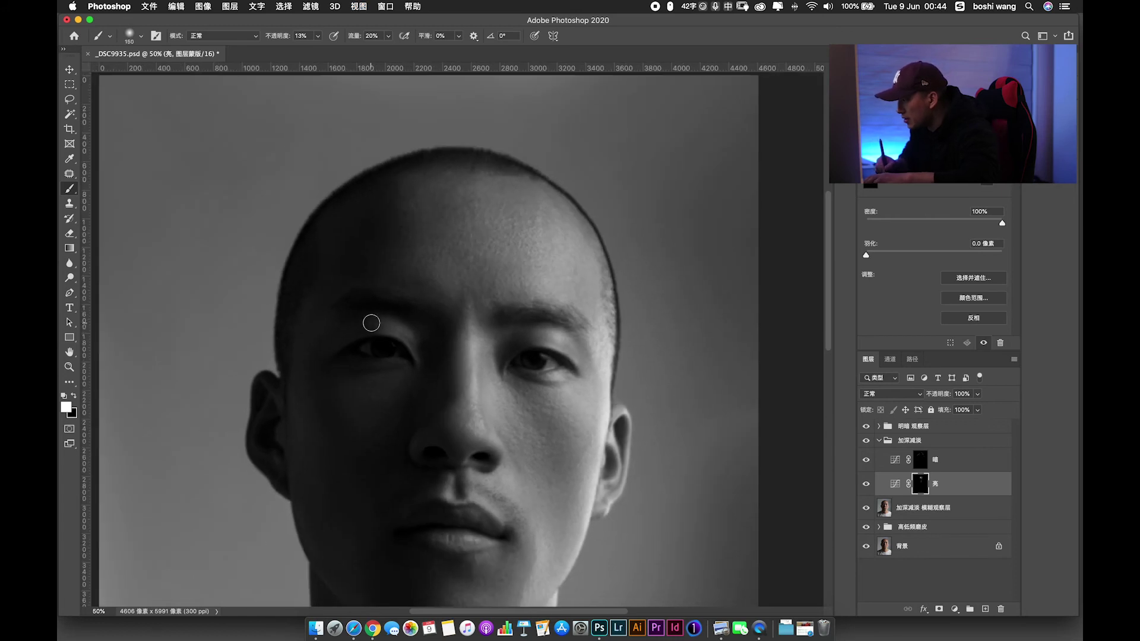
key(bracketleft)
key(bracketleft)
key(bracketright)
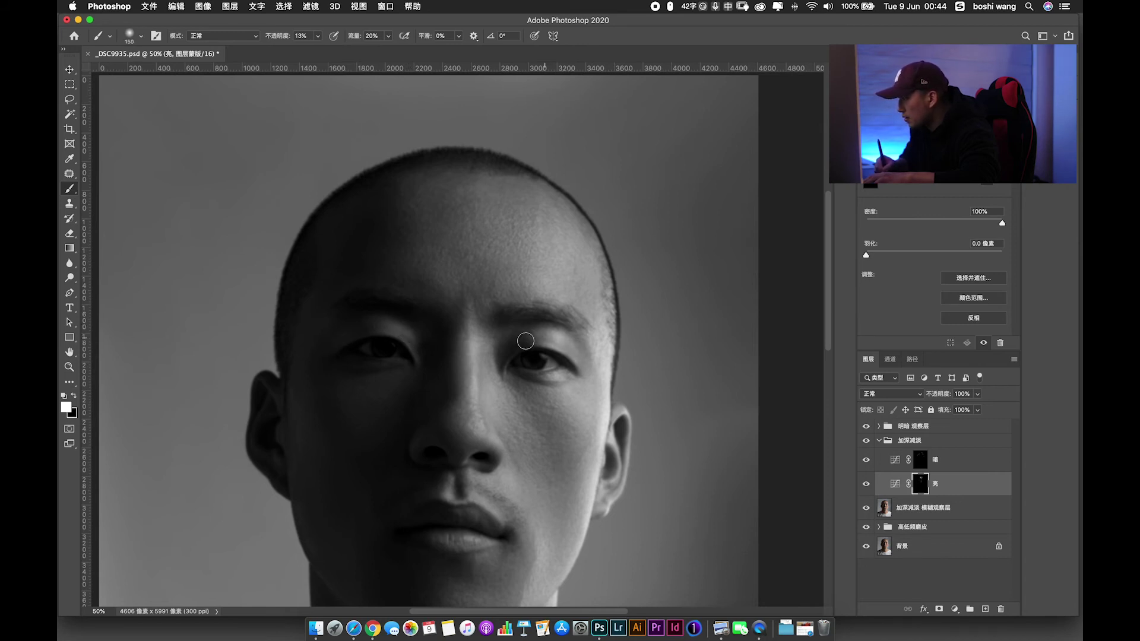
key(bracketleft)
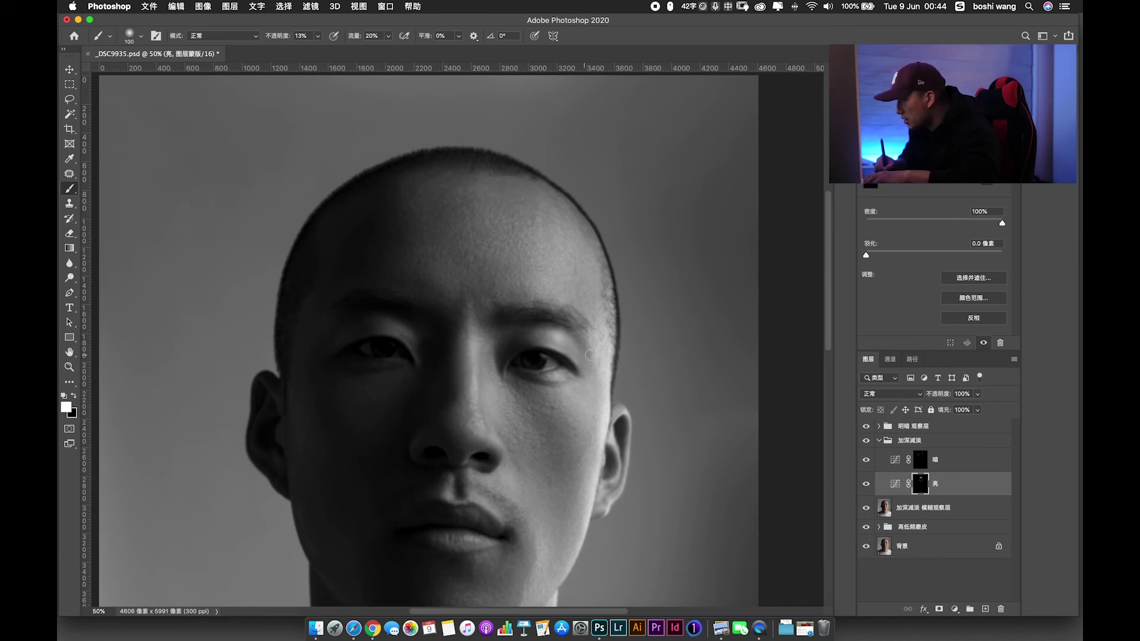
key(bracketright)
key(bracketright)
key(bracketright)
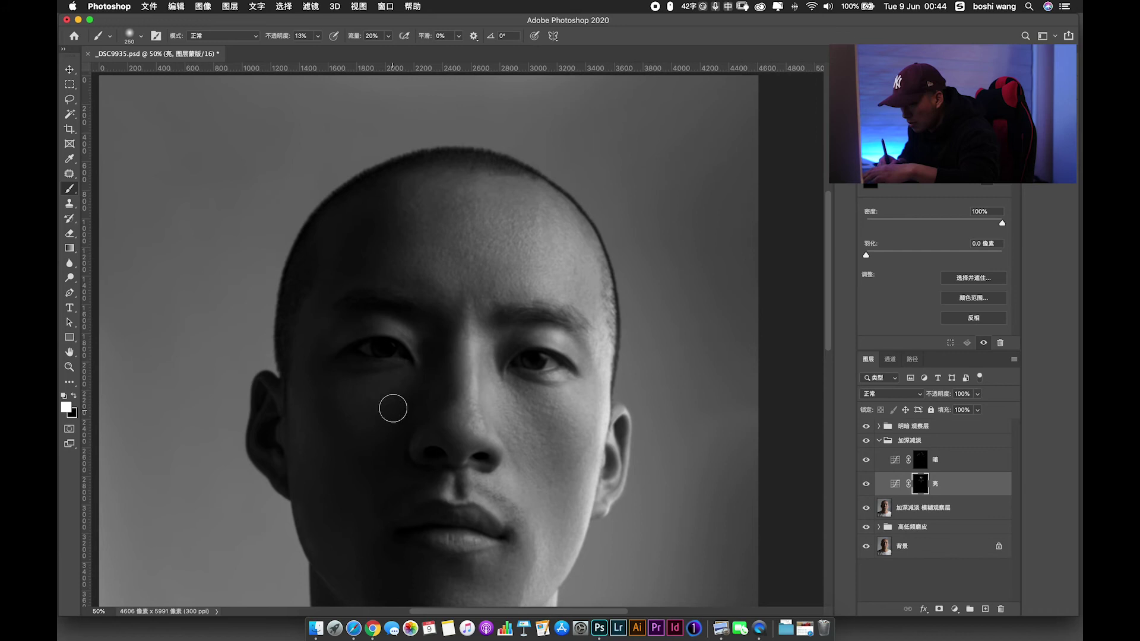
scroll(419, 397, up, 1)
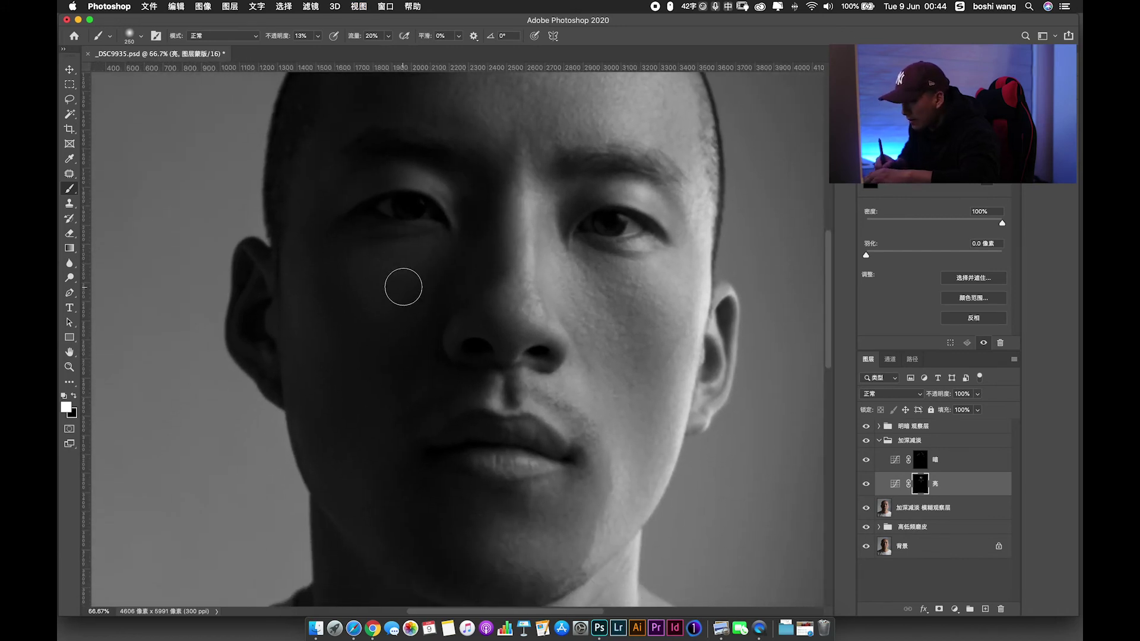
key(bracketleft)
key(bracketleft)
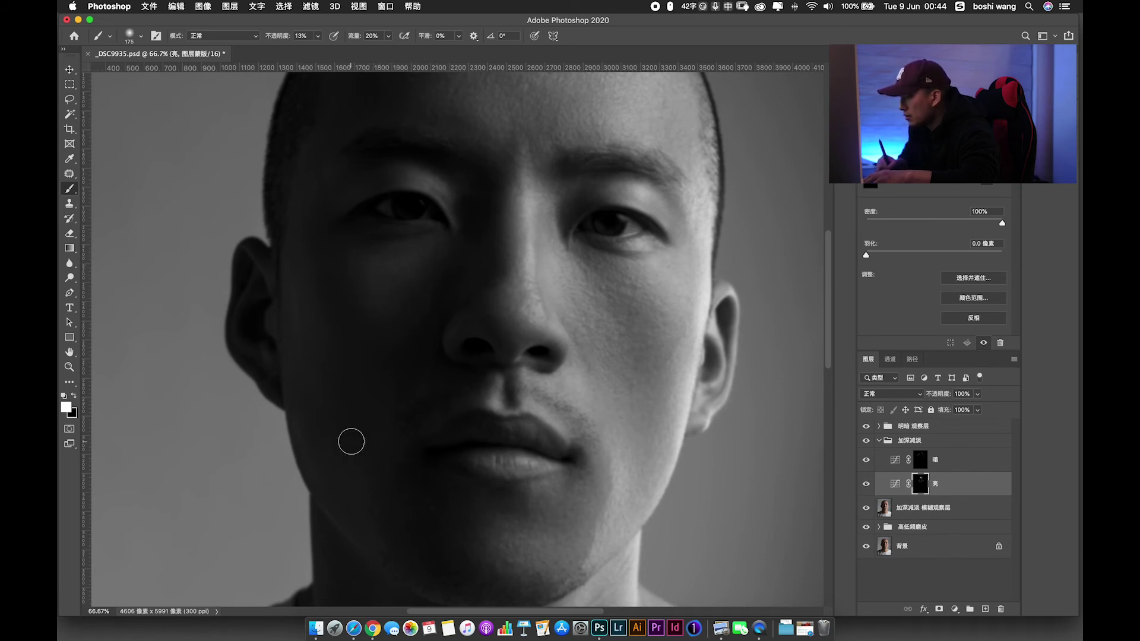
scroll(452, 409, down, 5)
key(bracketleft)
key(bracketleft)
key(bracketleft)
key(bracketleft)
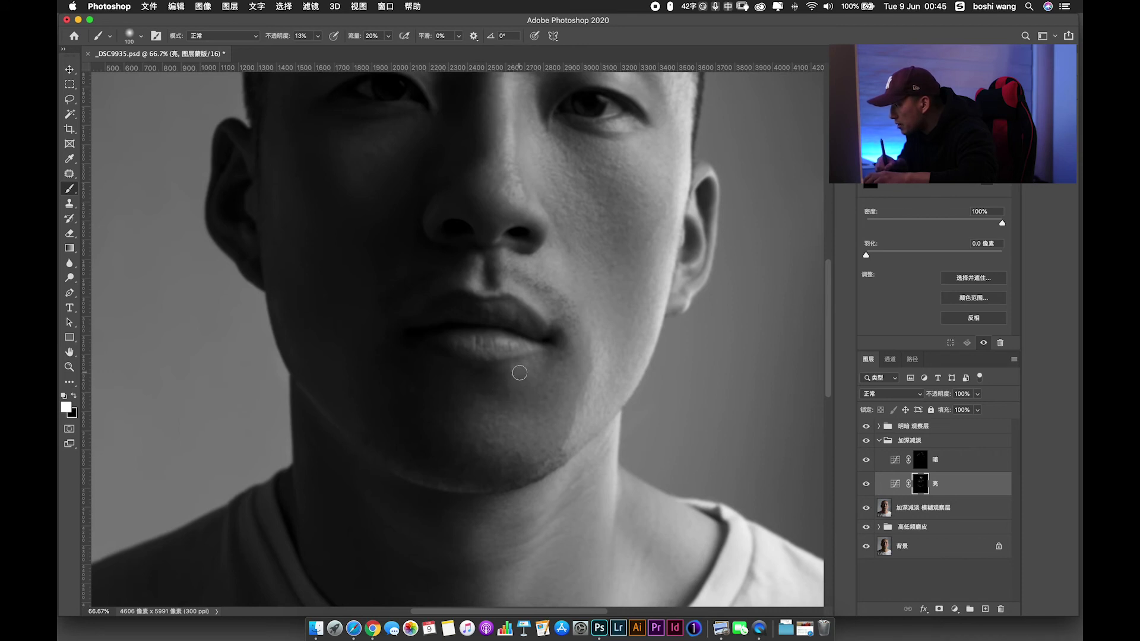
Dodge the lower lip and chin on the 亮 mask with a brush around 100 px.
key(bracketright)
key(bracketleft)
key(bracketleft)
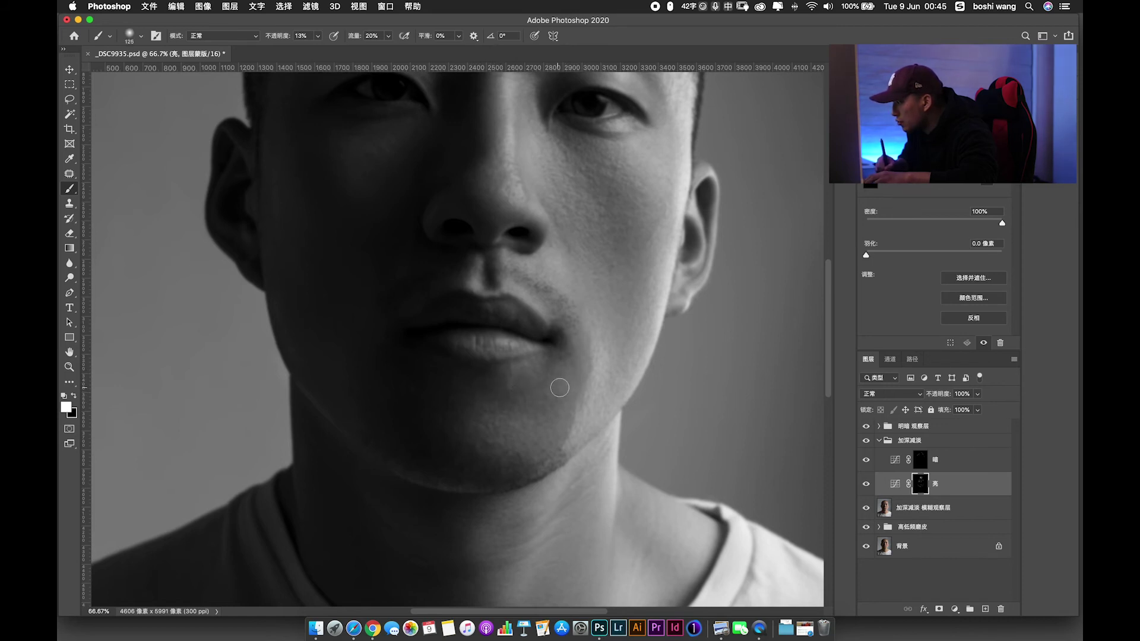
key(bracketright)
key(bracketright)
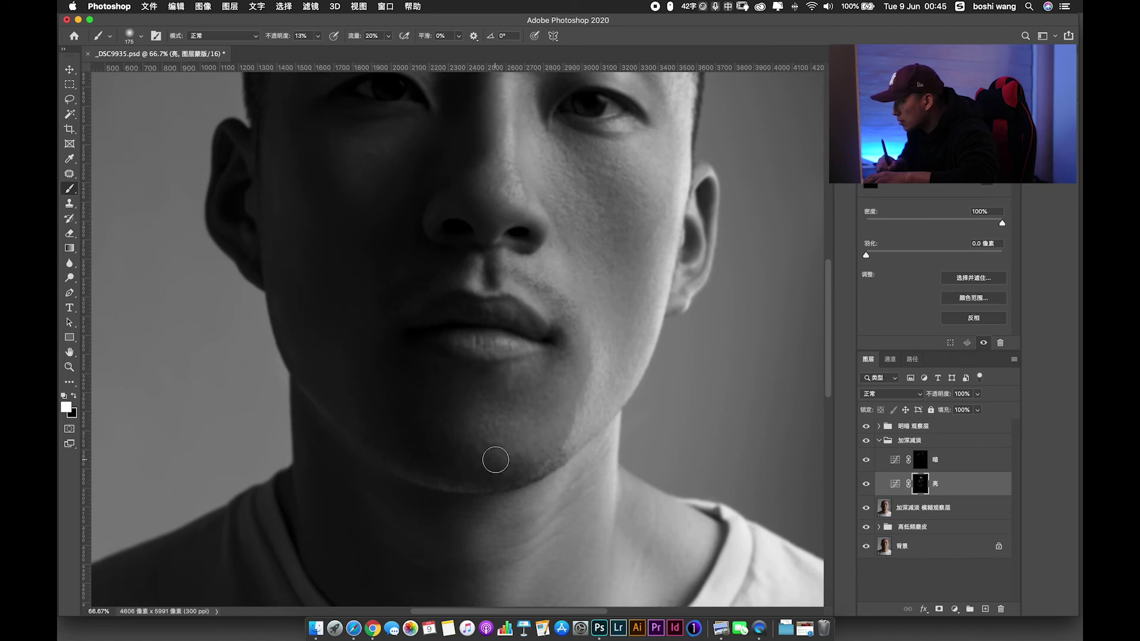
key(bracketright)
key(bracketleft)
key(bracketleft)
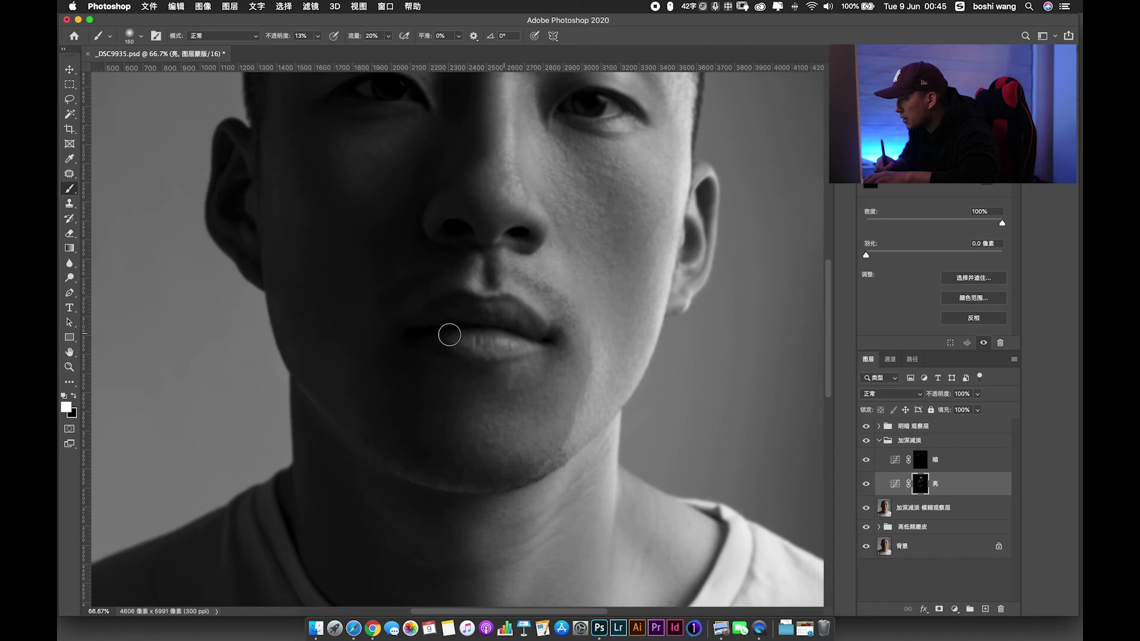
key(bracketleft)
key(bracketleft)
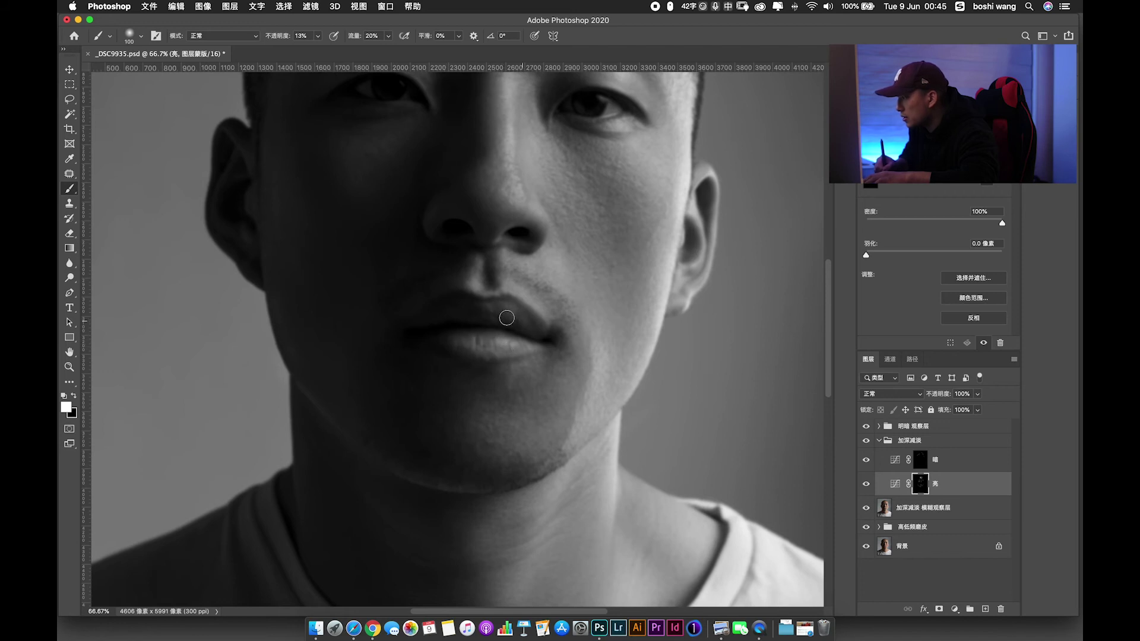
key(bracketleft)
key(bracketleft)
key(bracketleft)
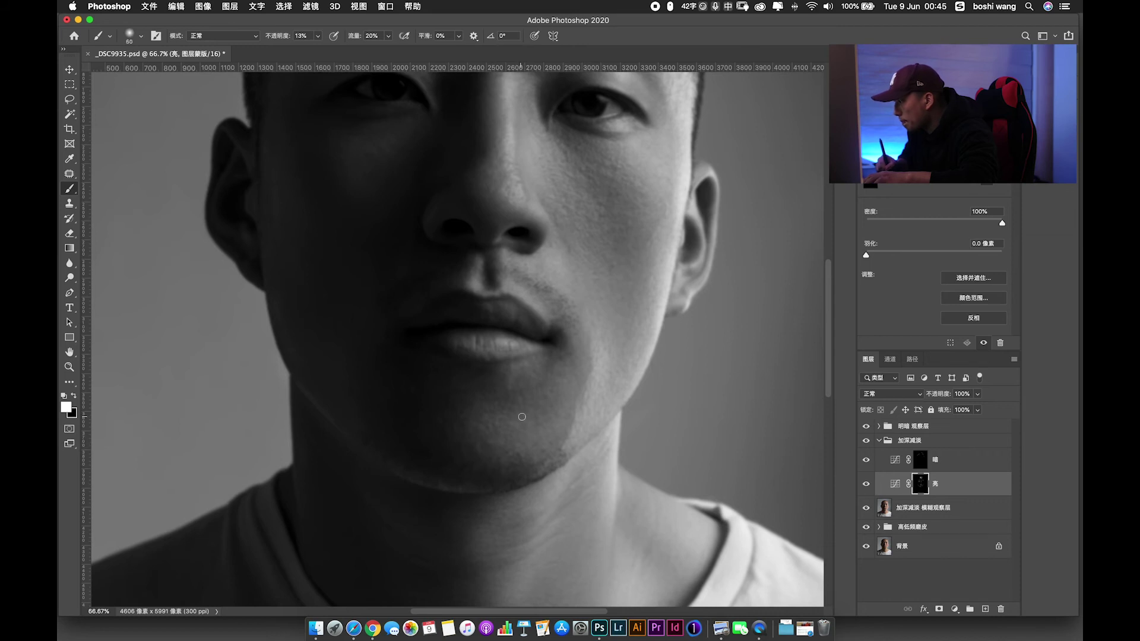
key(bracketright)
key(bracketright)
key(bracketright)
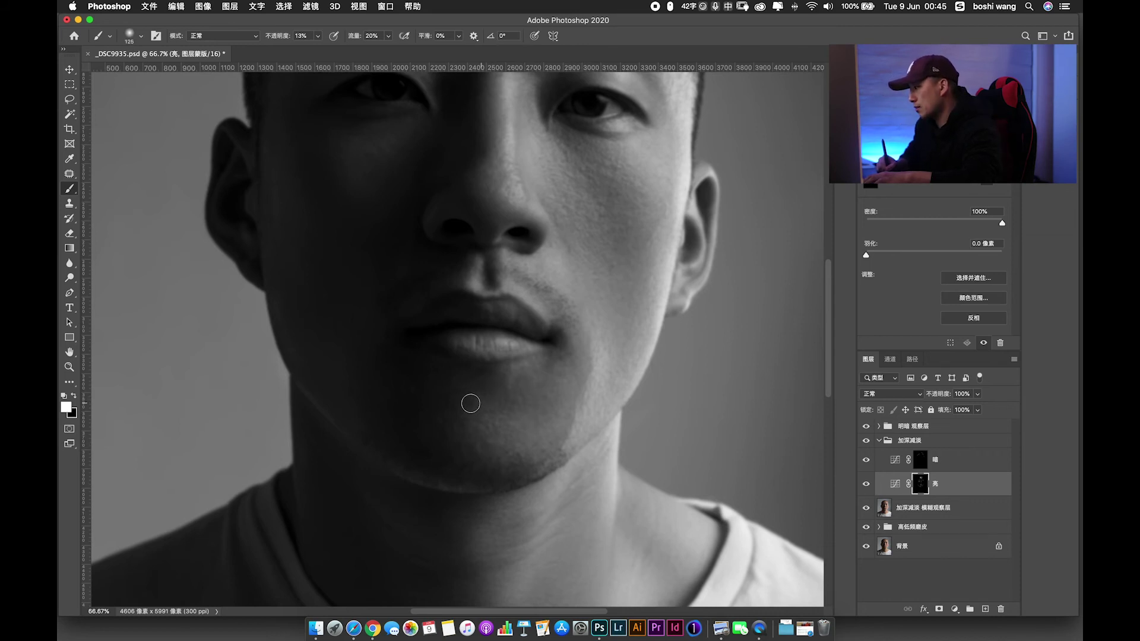
Switch the target to the 暗 burn layer with Alt+bracket.
key(bracketleft)
key(alt+bracketright)
key(bracketleft)
key(bracketleft)
key(bracketleft)
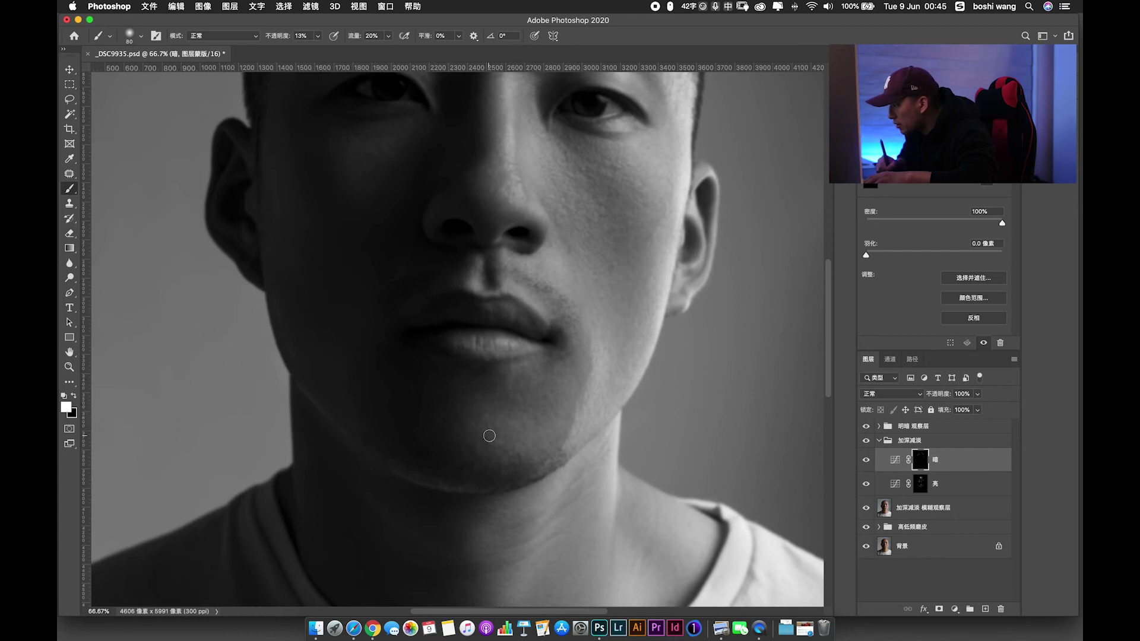
Burn the chin on the 暗 mask and compare with the 加深减淡 group and 暗 layer hidden.
key(bracketright)
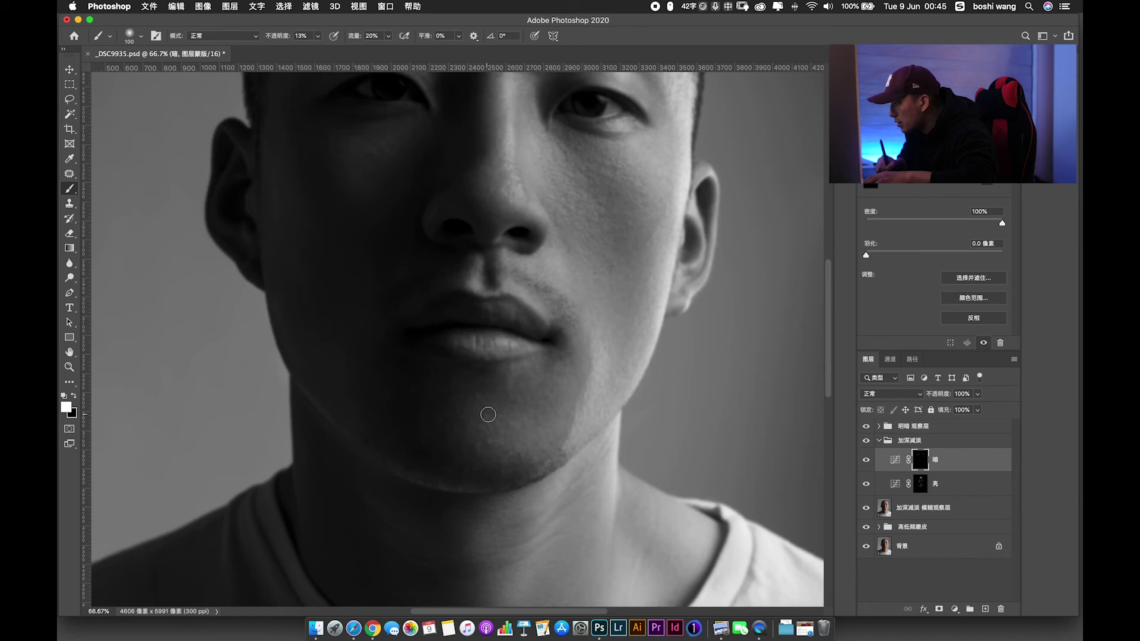
key(bracketright)
key(bracketright)
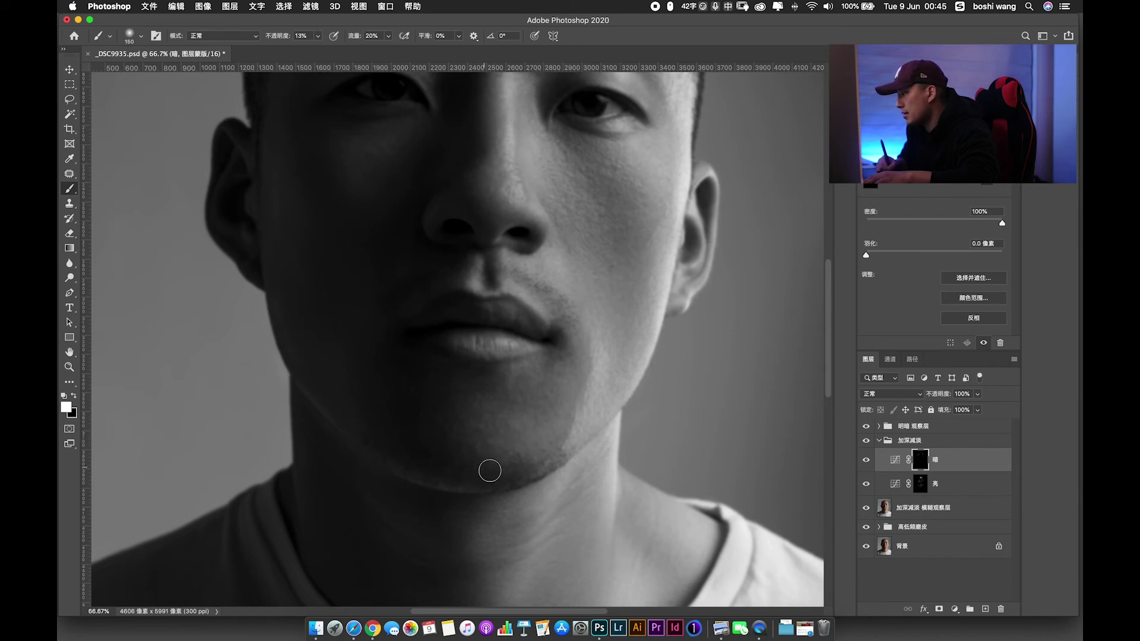
click(865, 441)
click(866, 461)
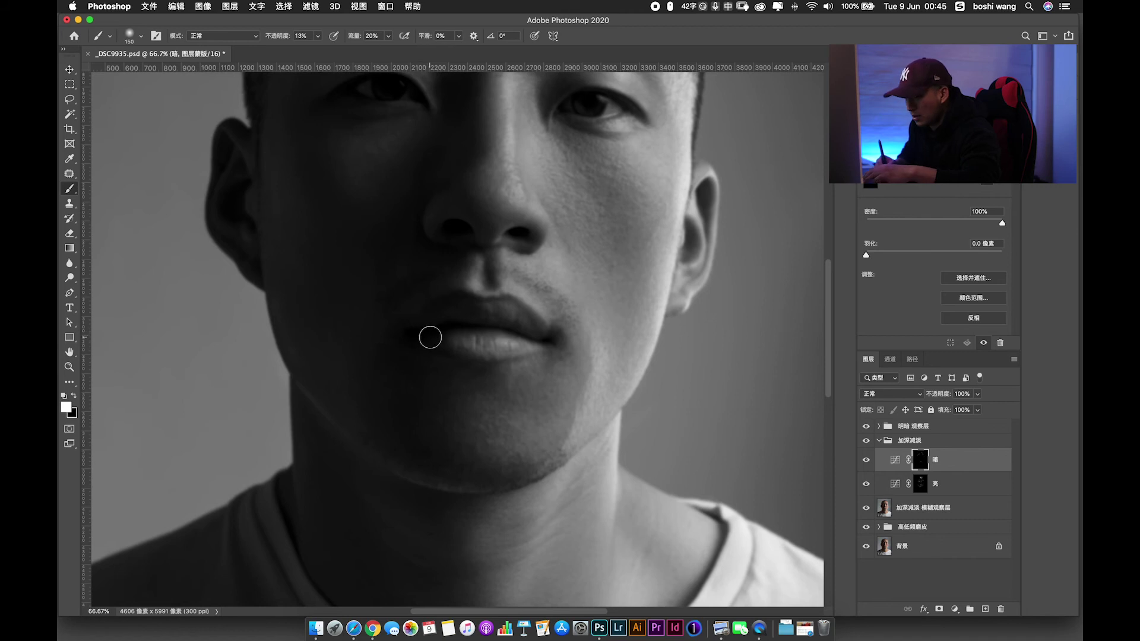
scroll(430, 337, down, 2)
scroll(487, 356, up, 2)
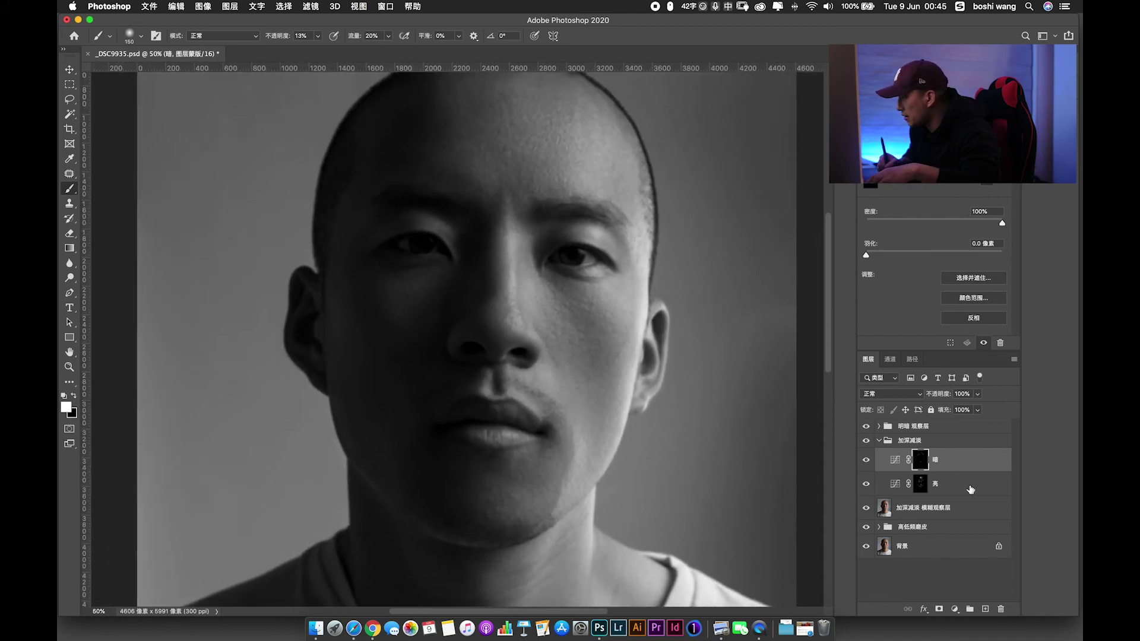
Darken the shadows around the eye, mouth and cheek beside the nose on the 暗 mask.
key(bracketright)
key(bracketright)
key(bracketright)
key(bracketright)
key(bracketright)
key(bracketright)
key(bracketleft)
key(bracketleft)
key(bracketleft)
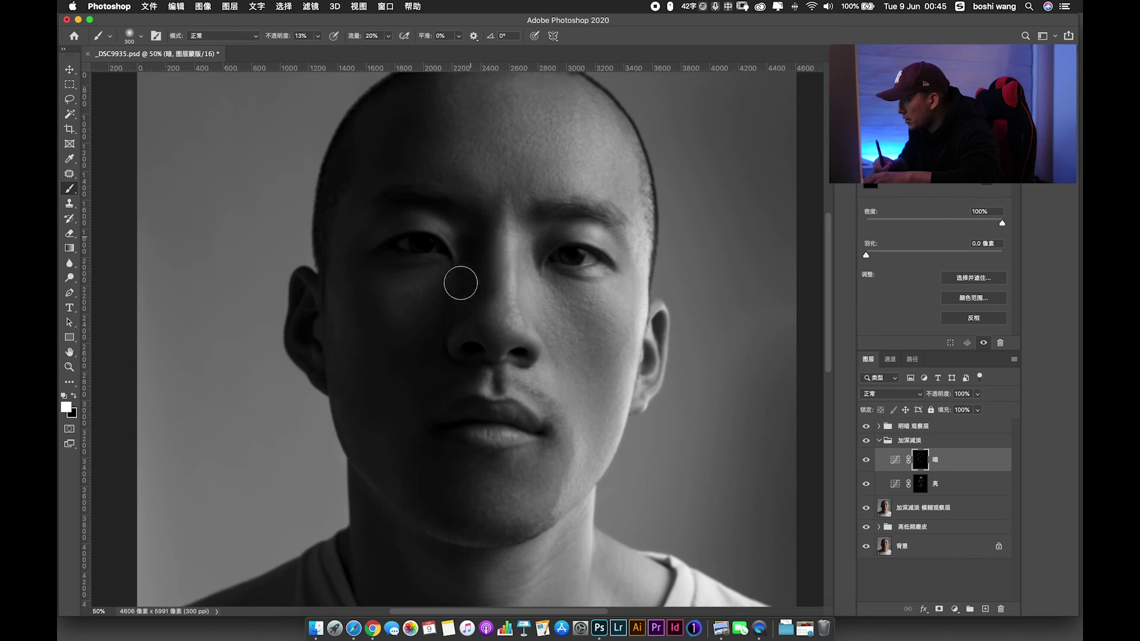
key(bracketright)
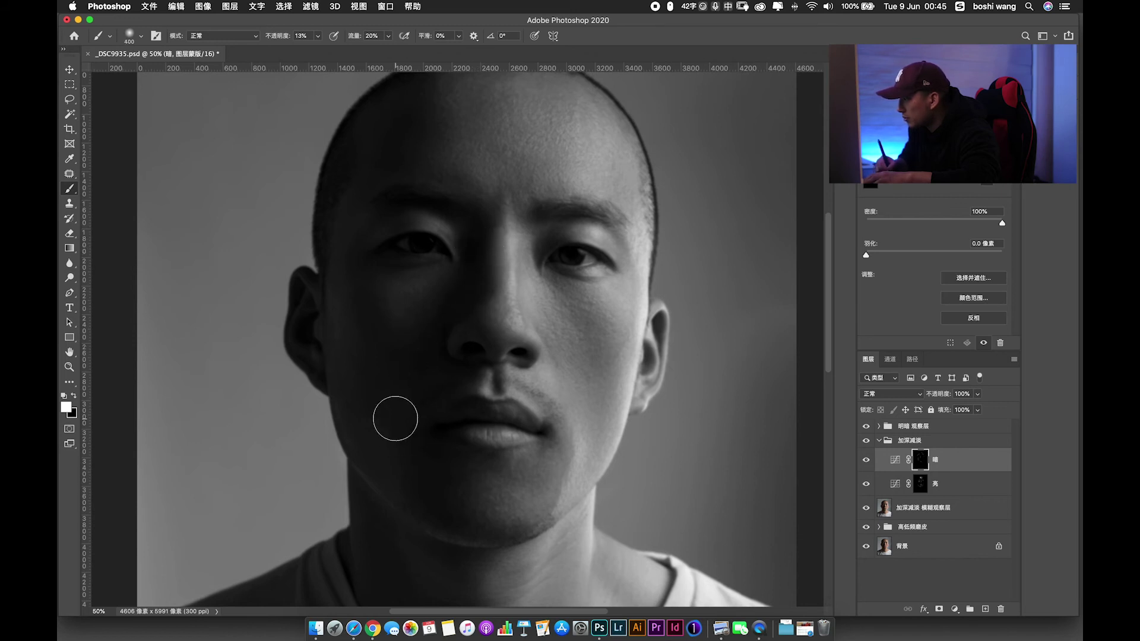
key(bracketleft)
key(bracketleft)
key(bracketright)
key(bracketright)
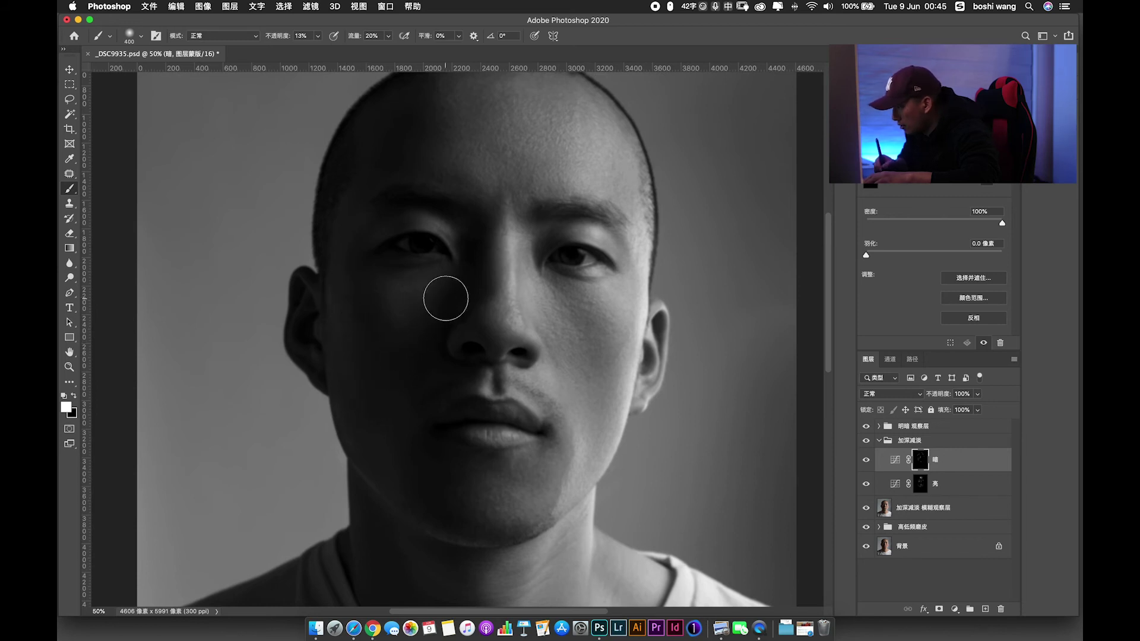
key(bracketleft)
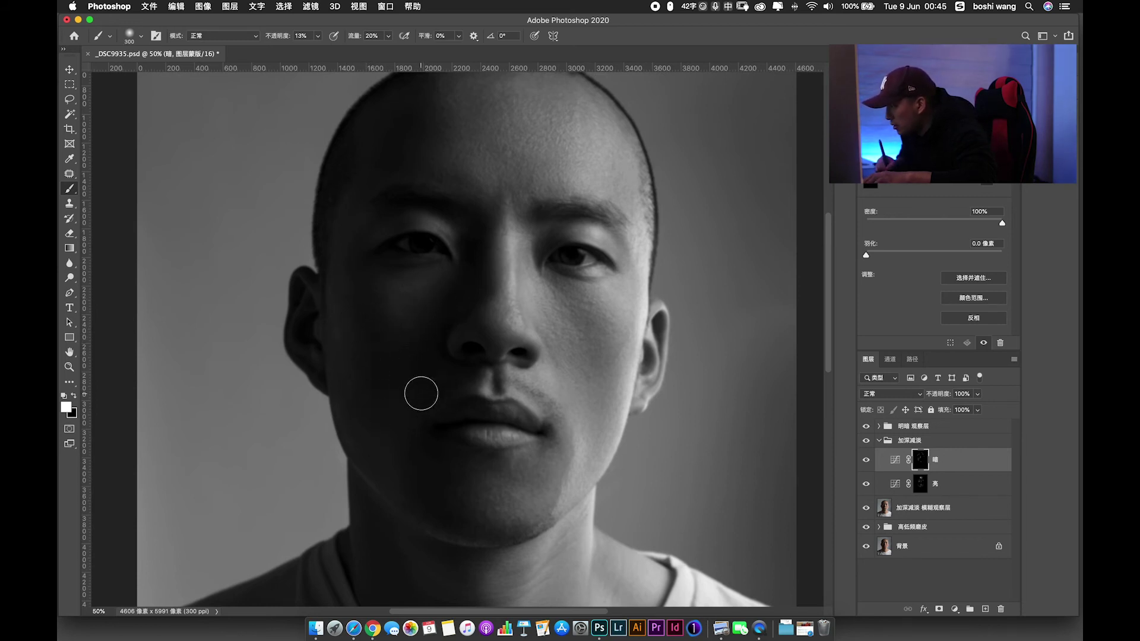
key(bracketright)
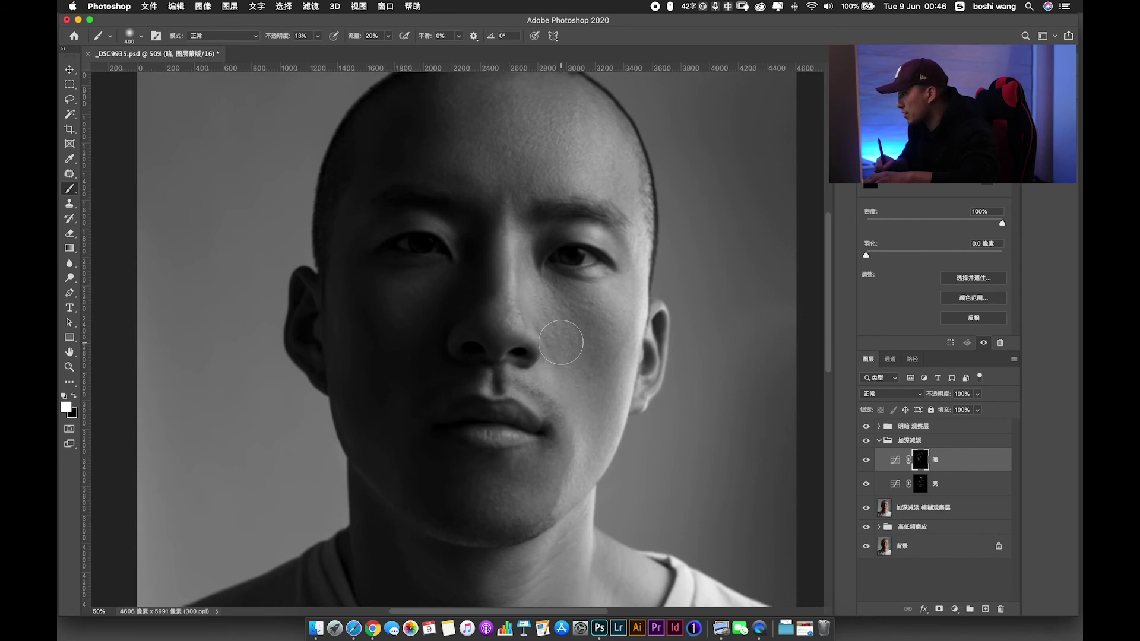
click(920, 484)
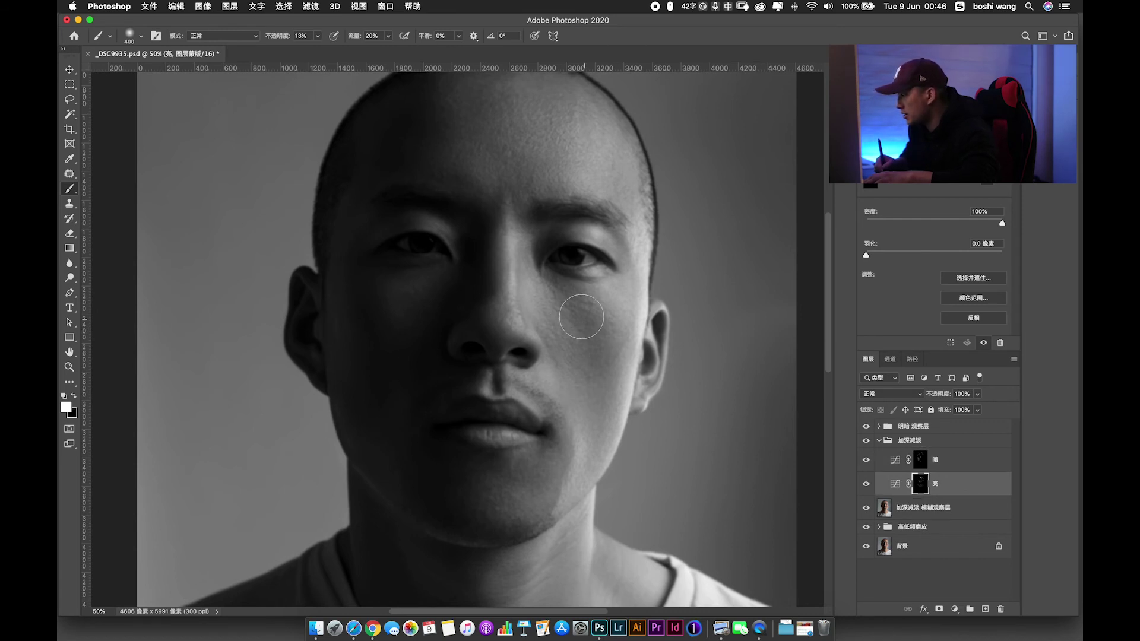
At 100% zoom, dodge the right cheekbone on the 亮 mask.
key(super+plus)
scroll(604, 317, right, 5)
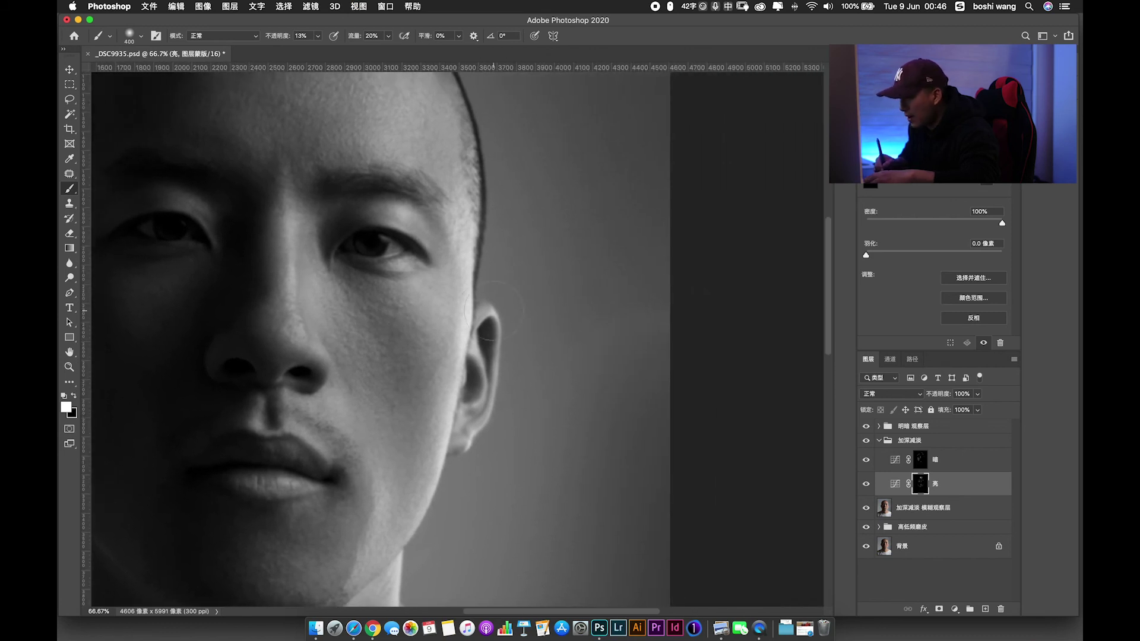
key(super+plus)
scroll(429, 339, left, 2)
key(bracketleft)
key(bracketleft)
key(bracketleft)
key(bracketright)
key(bracketright)
key(bracketright)
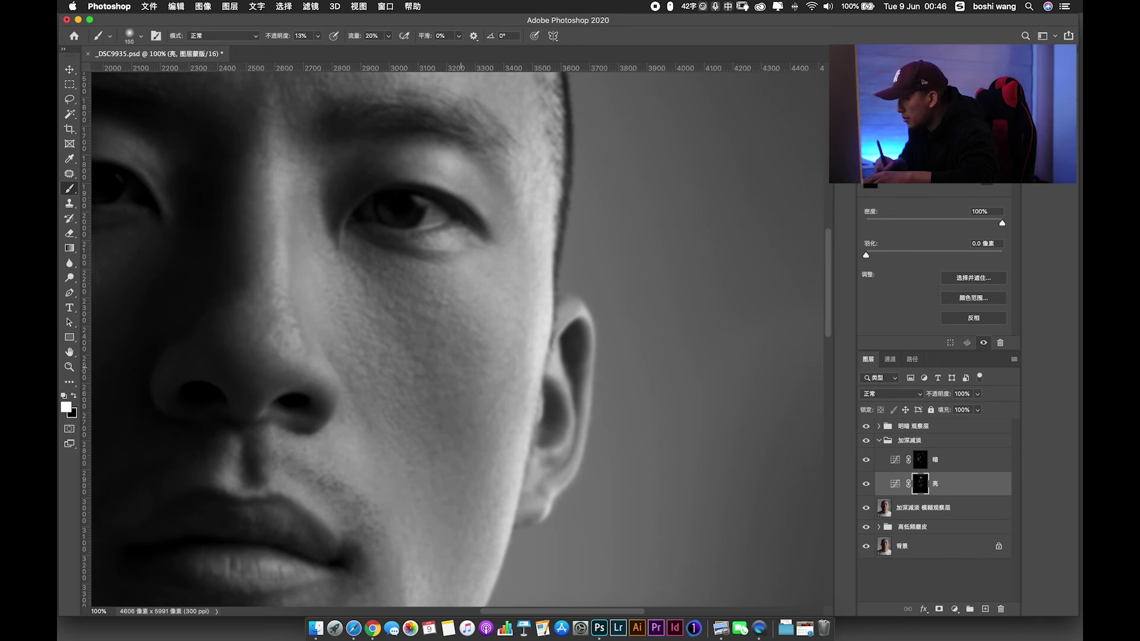
key(bracketleft)
key(bracketleft)
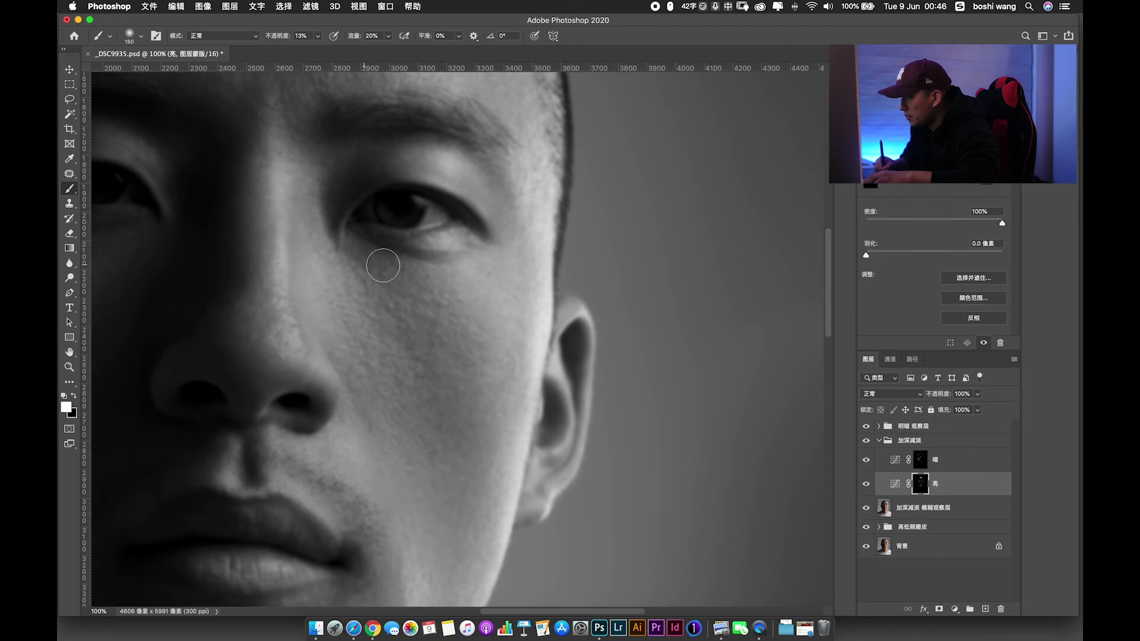
Refine dodging under the eye with fine strokes and extend it down the lower cheek.
key(bracketleft)
key(bracketleft)
key(bracketleft)
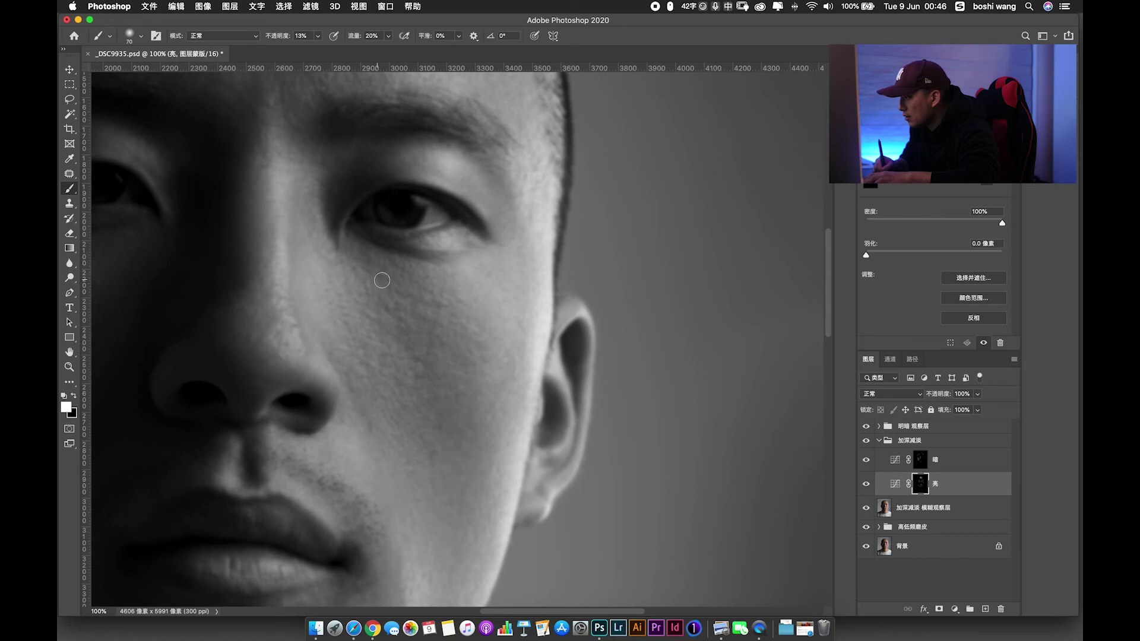
key(bracketleft)
key(bracketleft)
key(bracketright)
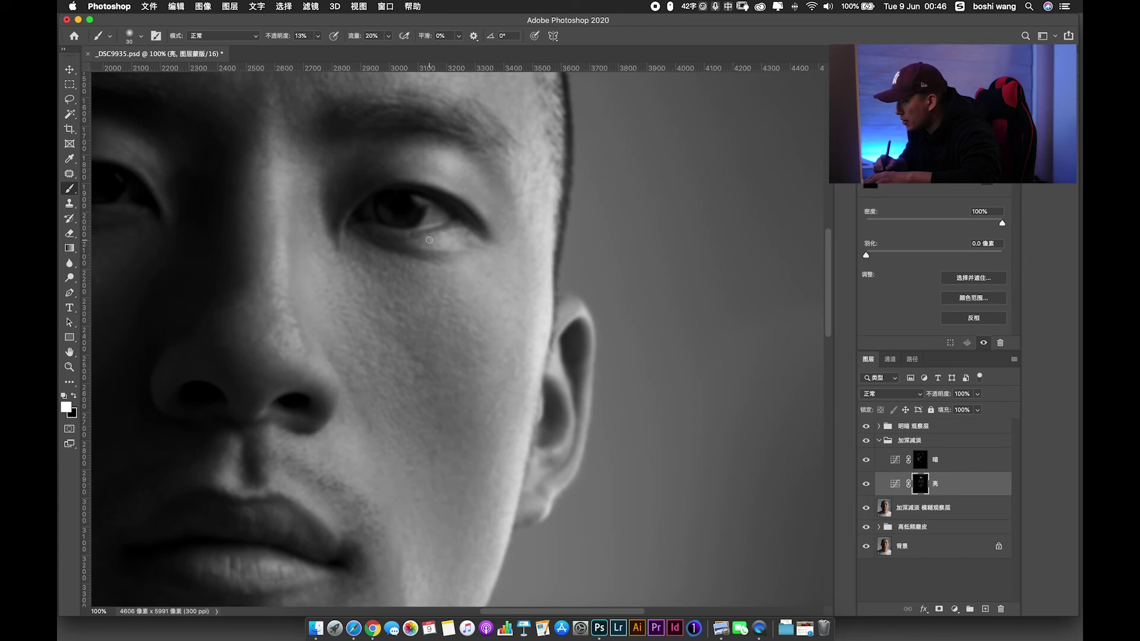
key(bracketleft)
key(bracketright)
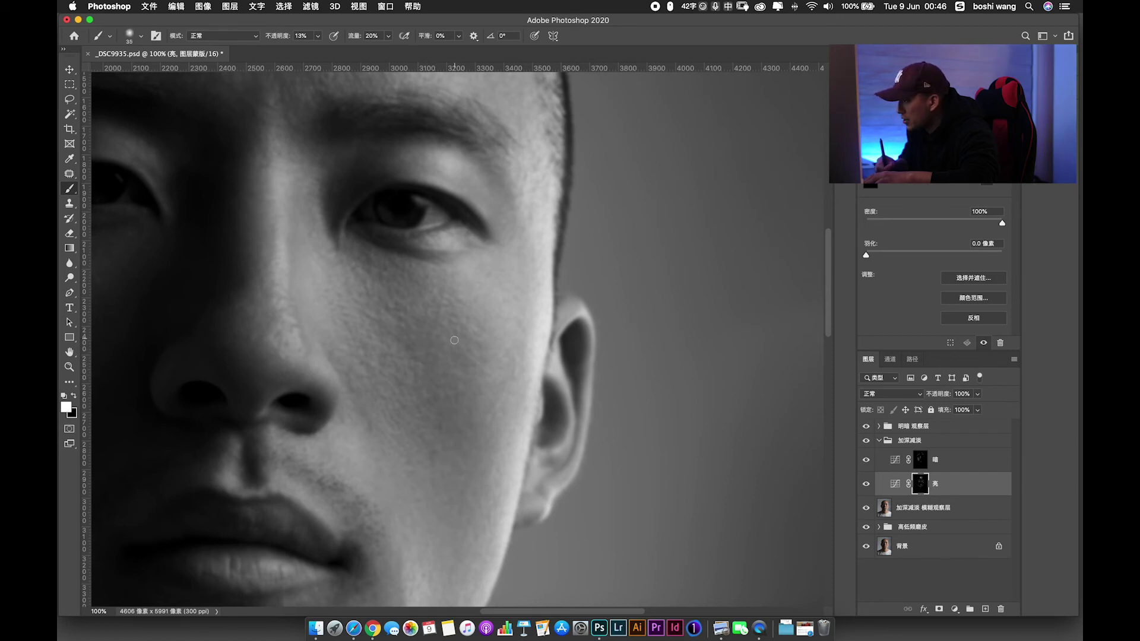
key(bracketleft)
key(bracketleft)
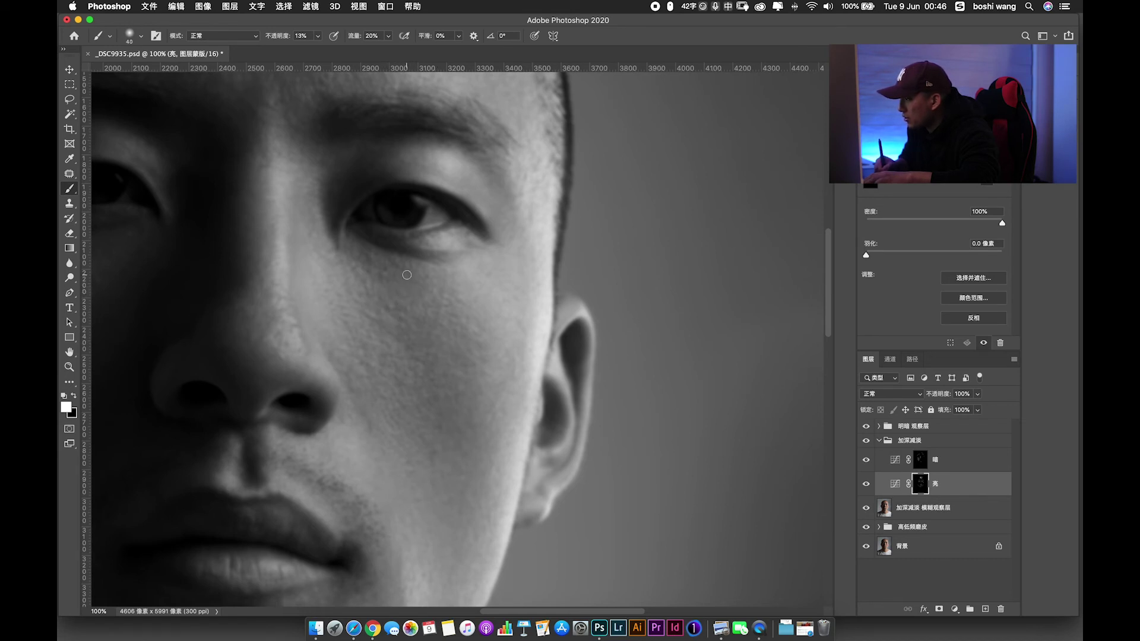
key(bracketright)
key(bracketright)
key(bracketright)
key(bracketright)
key(bracketright)
key(bracketright)
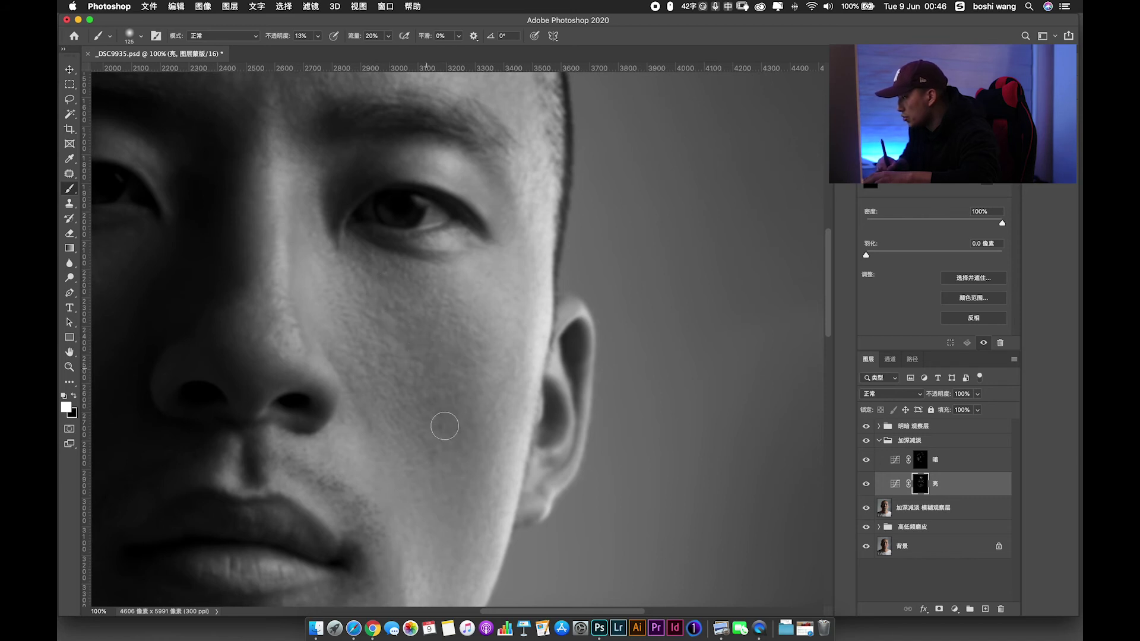
key(bracketright)
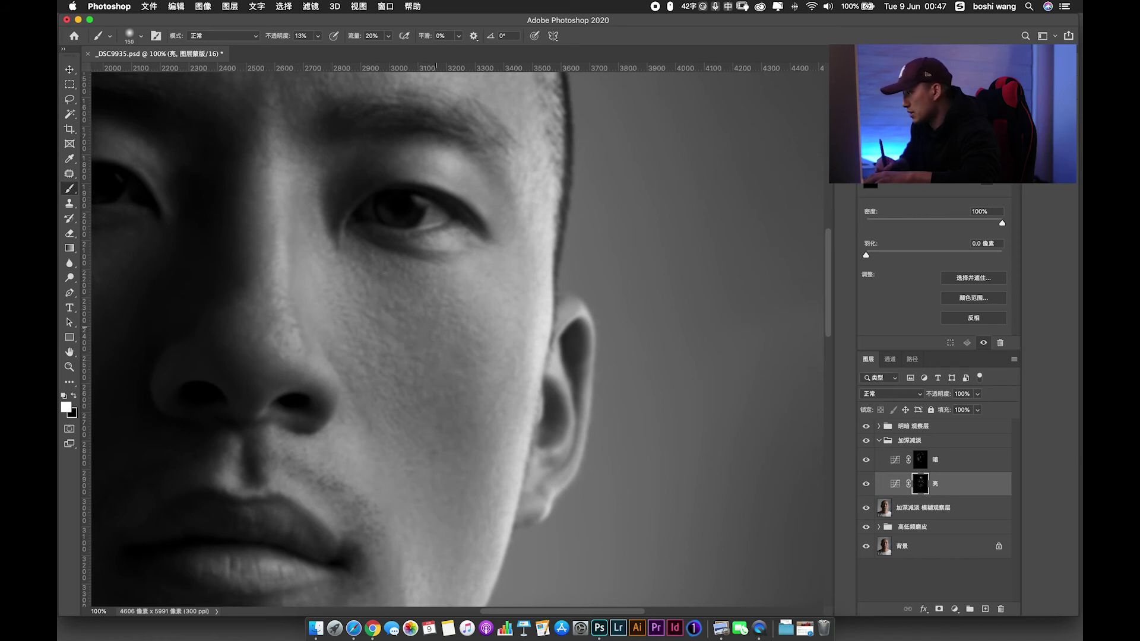
key(super+minus)
key(bracketleft)
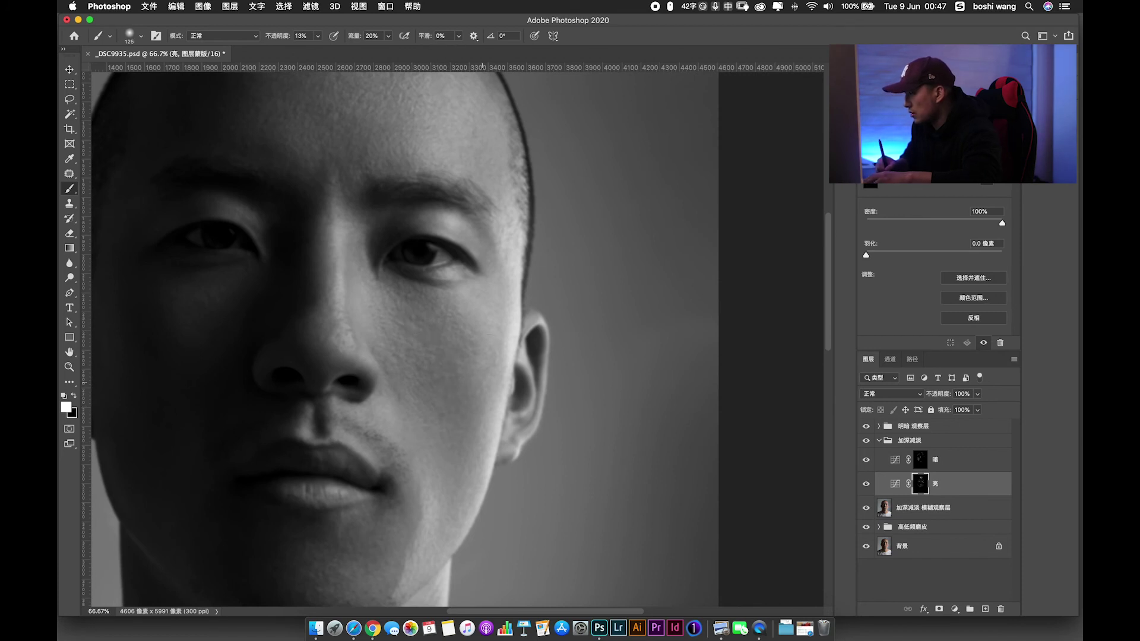
Toggle the 亮 layer and the 加深减淡 group off and on to compare, leaving both visible.
click(866, 484)
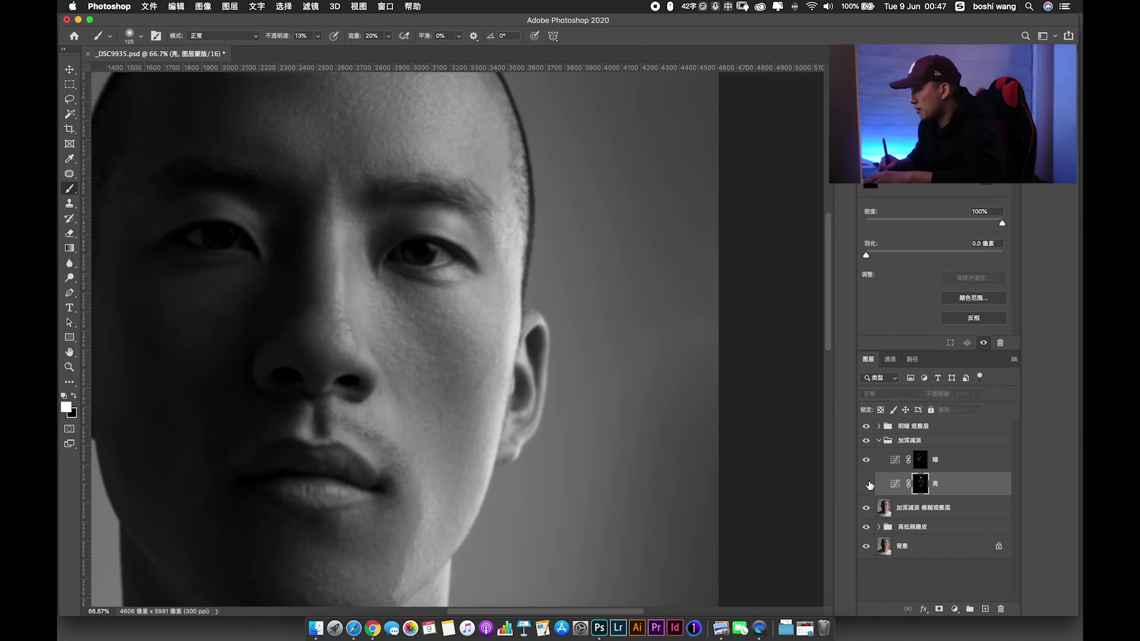
click(867, 484)
key(super+minus)
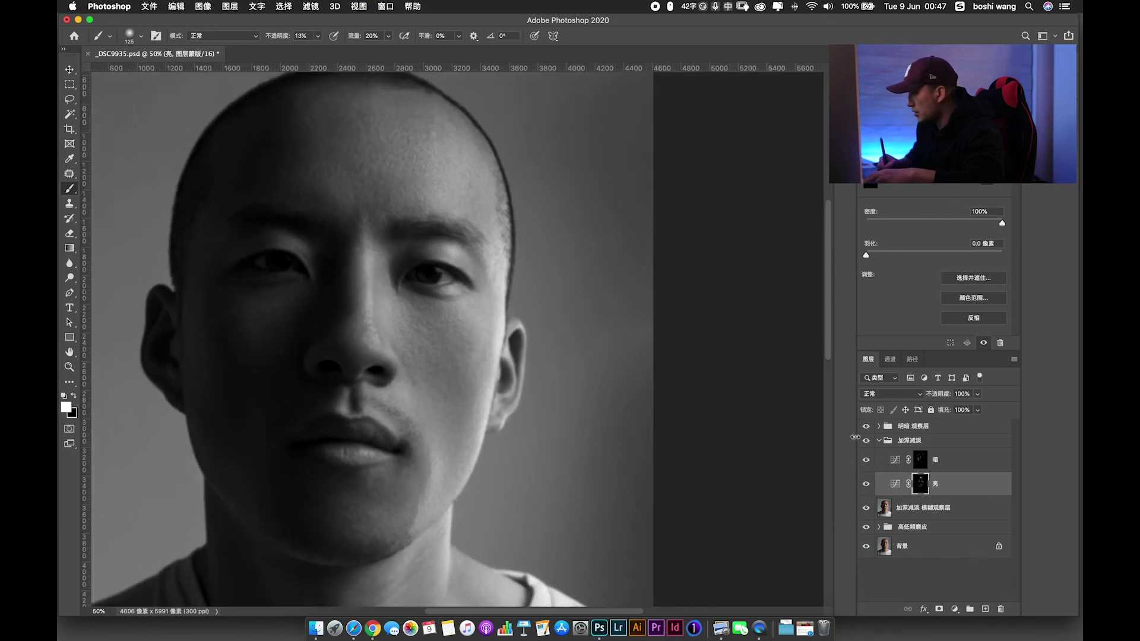
click(866, 440)
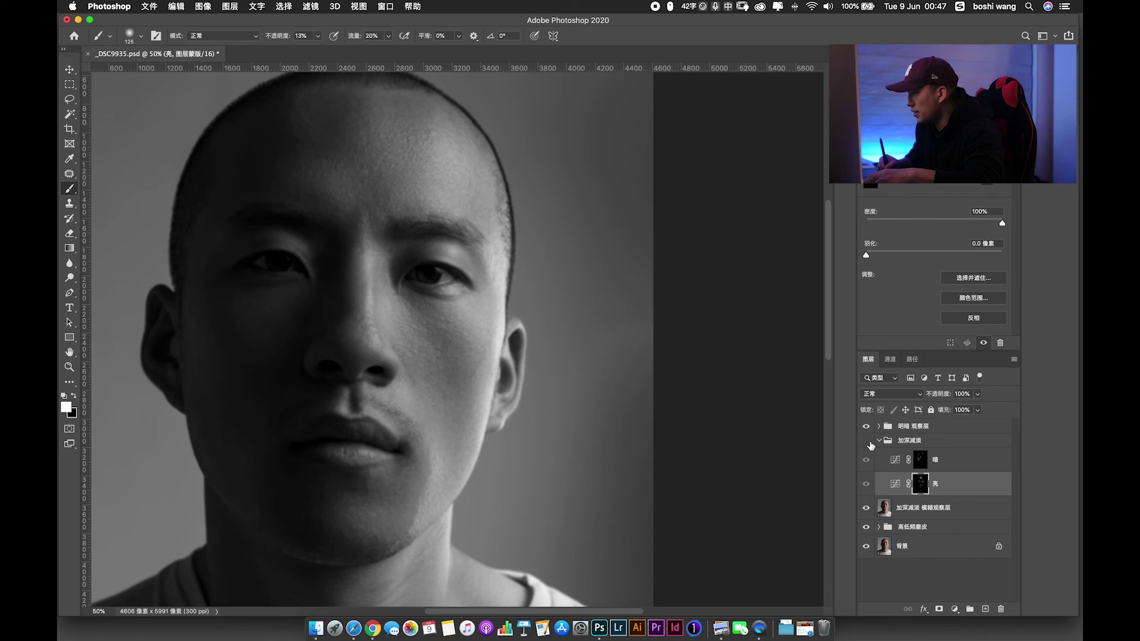
click(867, 440)
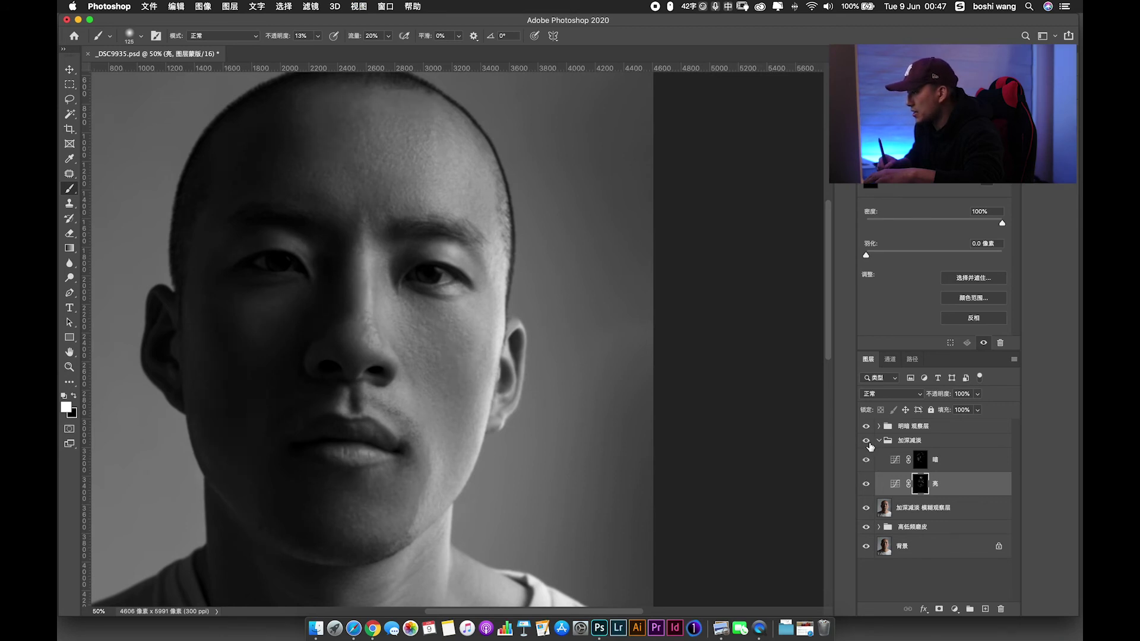
click(866, 441)
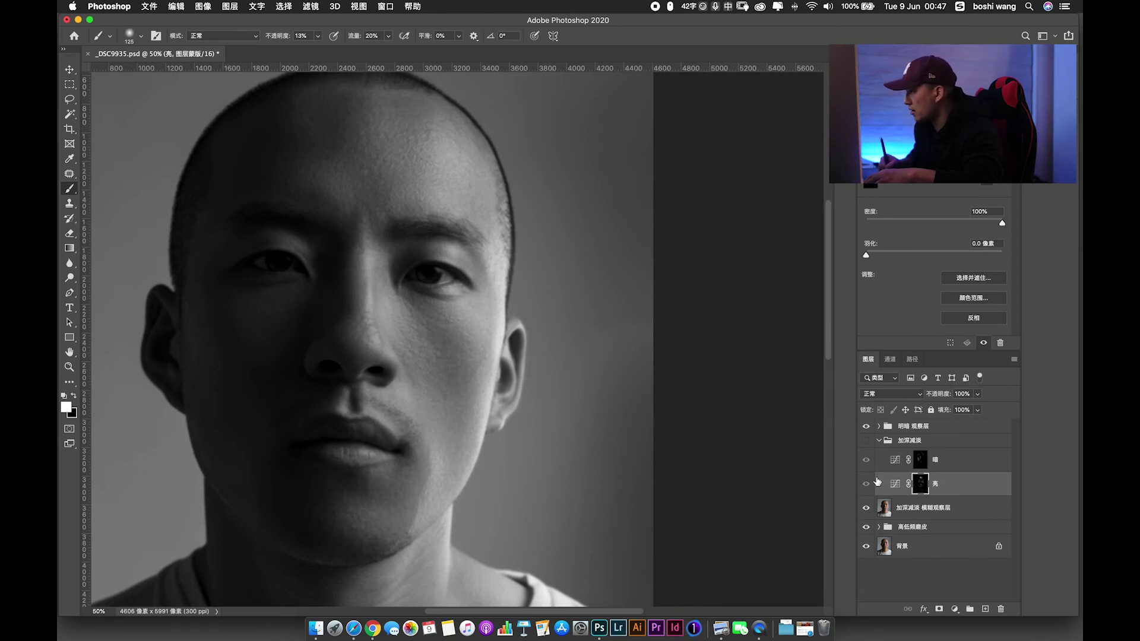
click(866, 441)
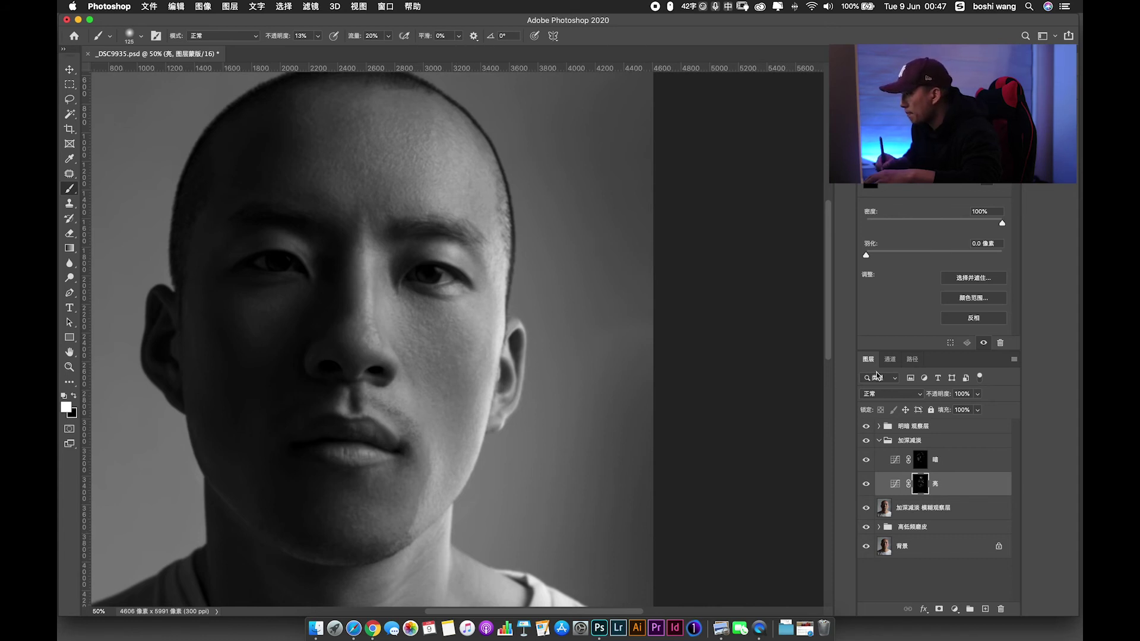
Zoom in on the cheek beside the nose and dodge it on the 亮 mask with small soft strokes.
key(ctrl+minus)
key(ctrl+minus)
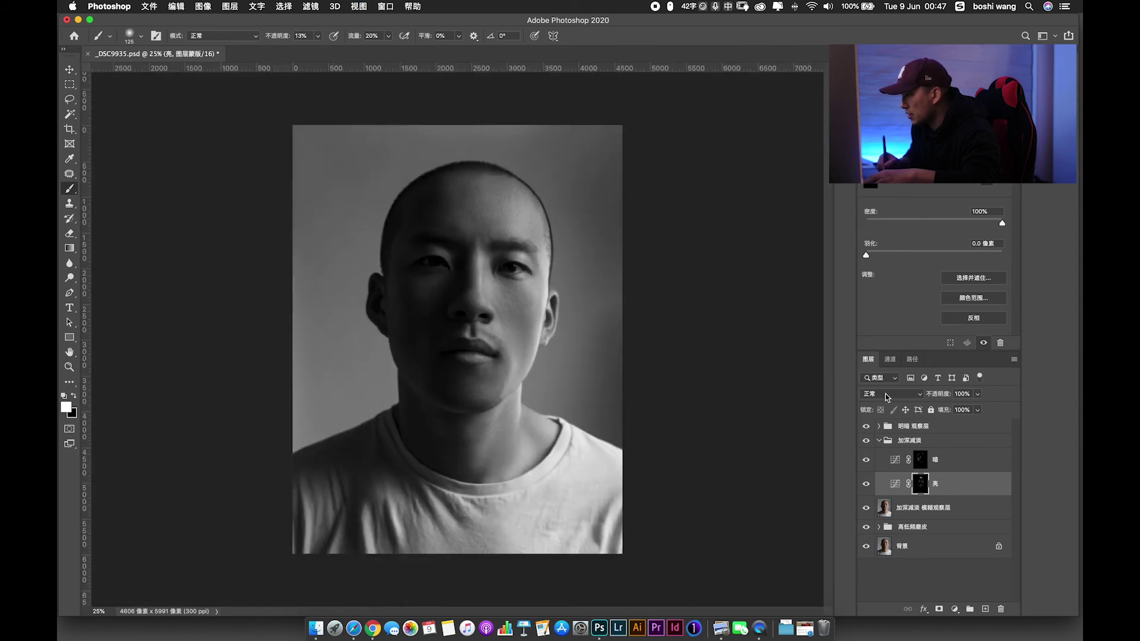
key(ctrl+plus)
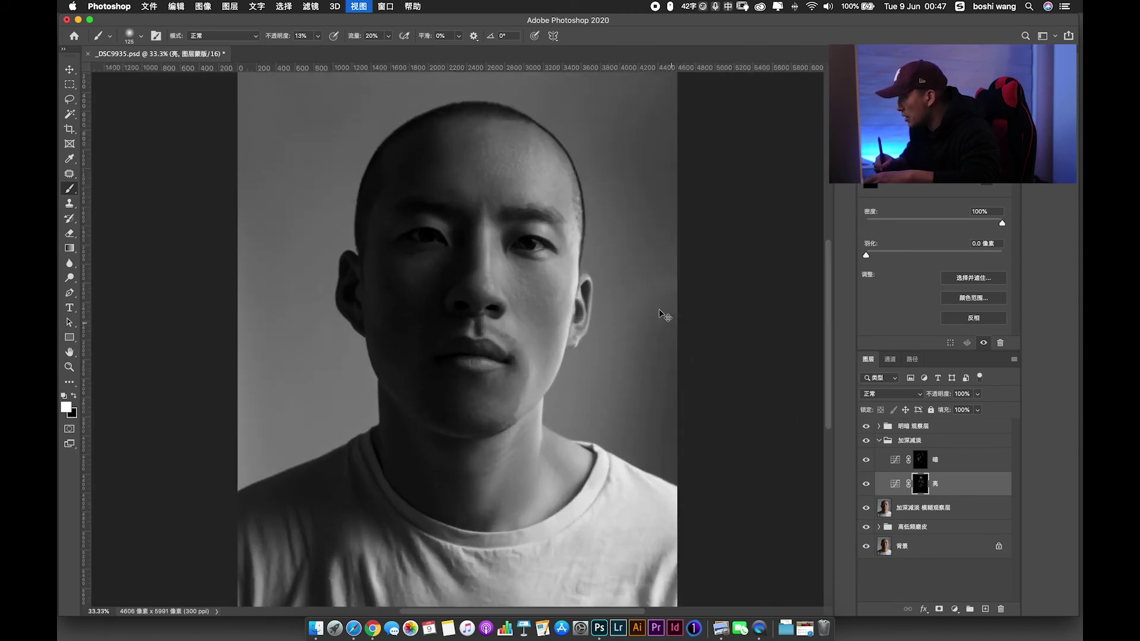
key(ctrl+plus)
key(ctrl+plus)
key(ctrl+plus)
drag(539, 289, 470, 323)
key(bracketleft)
key(bracketleft)
key(bracketleft)
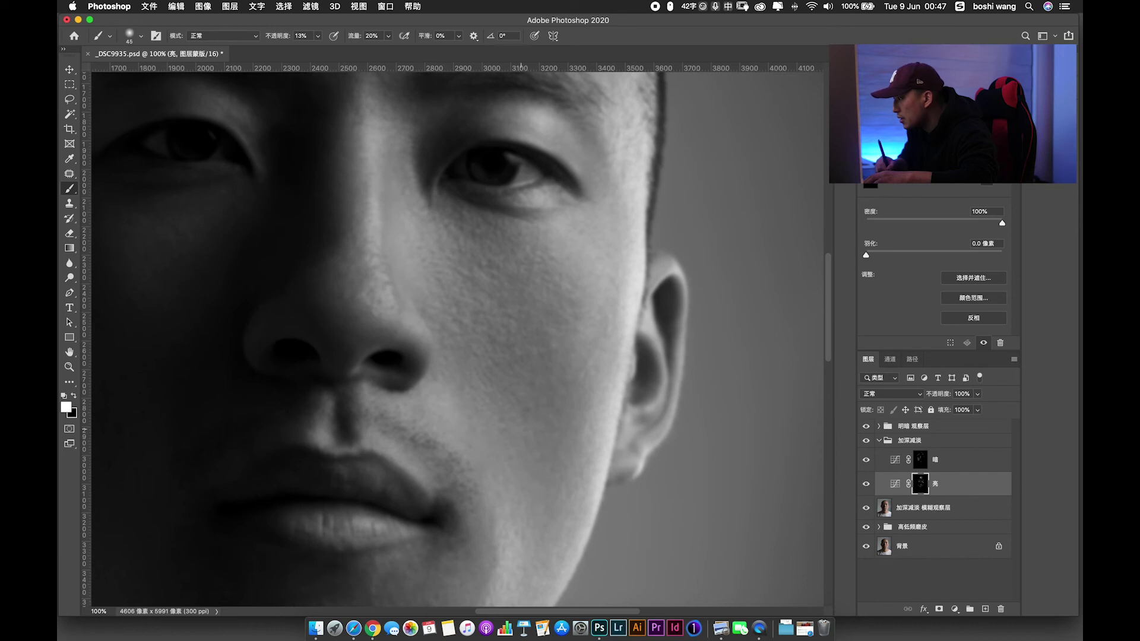
key(bracketright)
key(bracketright)
key(bracketright)
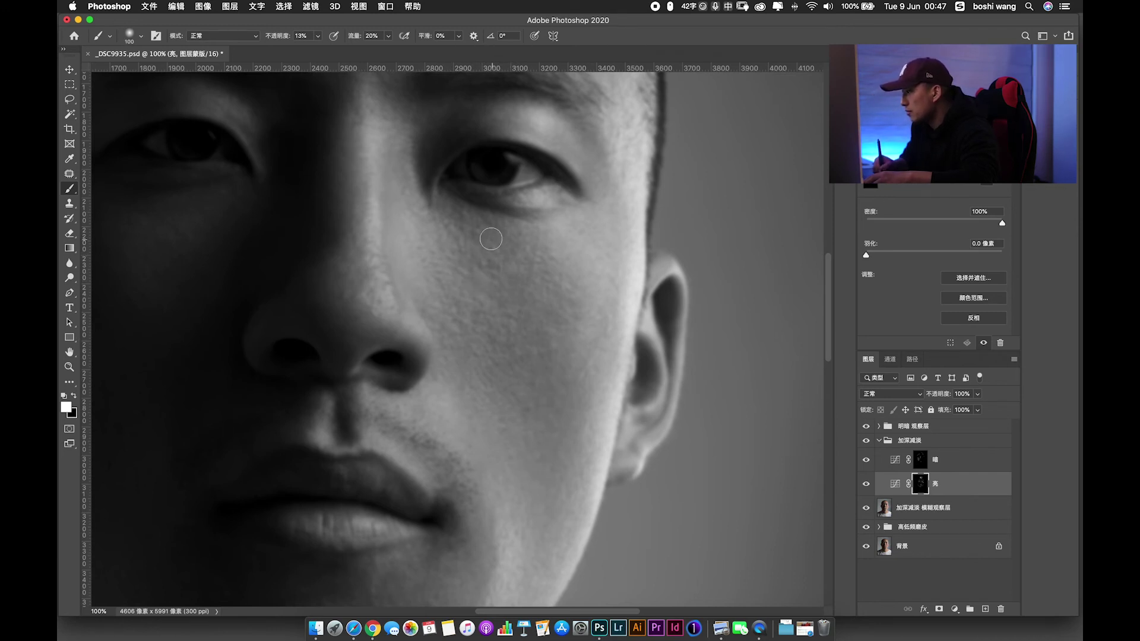
key(bracketleft)
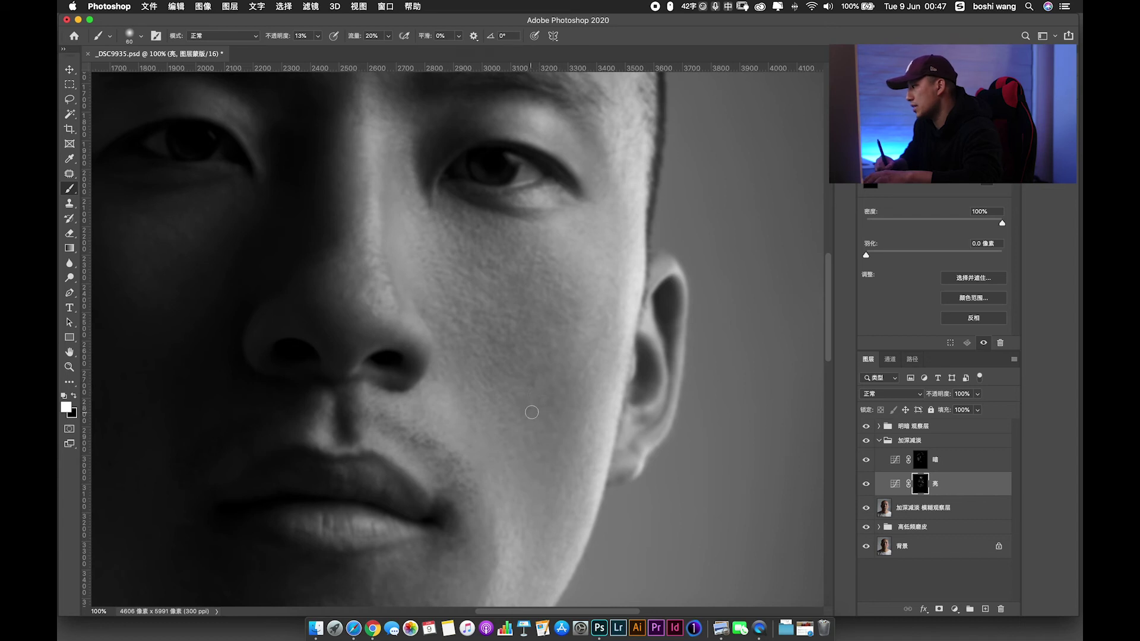
key(bracketleft)
key(bracketleft)
key(bracketleft)
key(bracketleft)
Check the cheek skin at 200%, then return to a 100% view of the face.
key(super+equal)
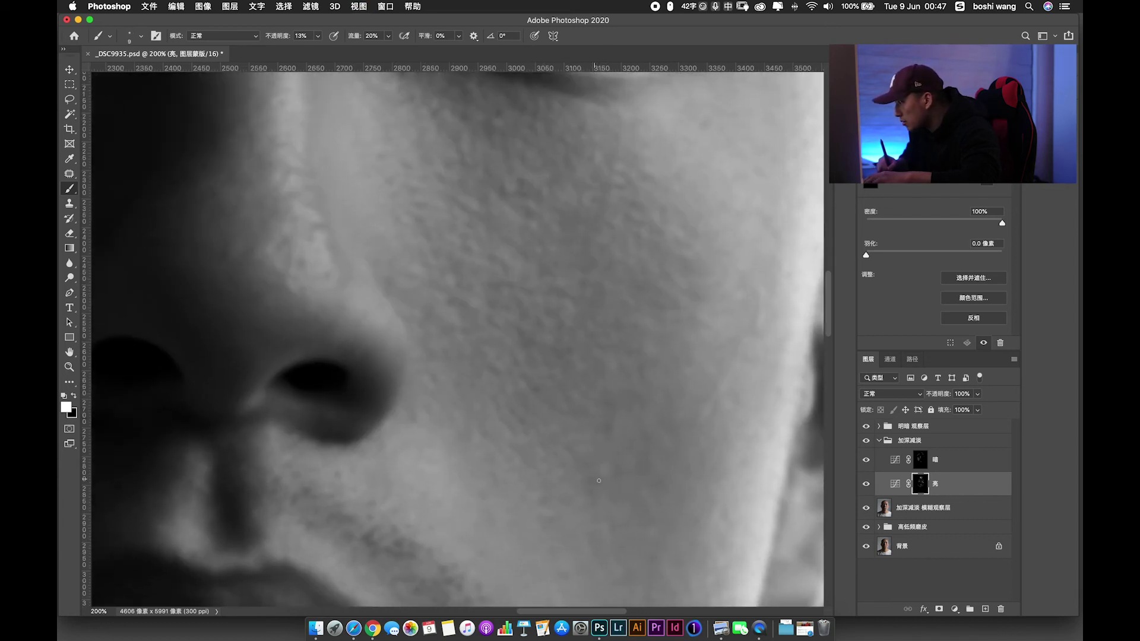
key(bracketright)
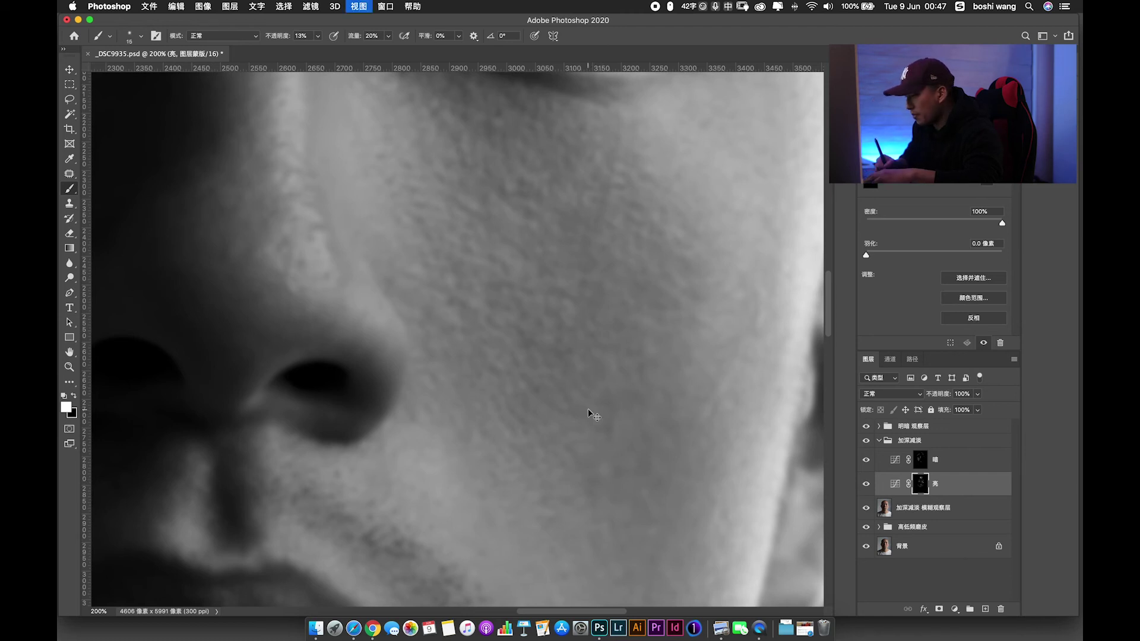
key(super+minus)
key(super+minus)
key(super+equal)
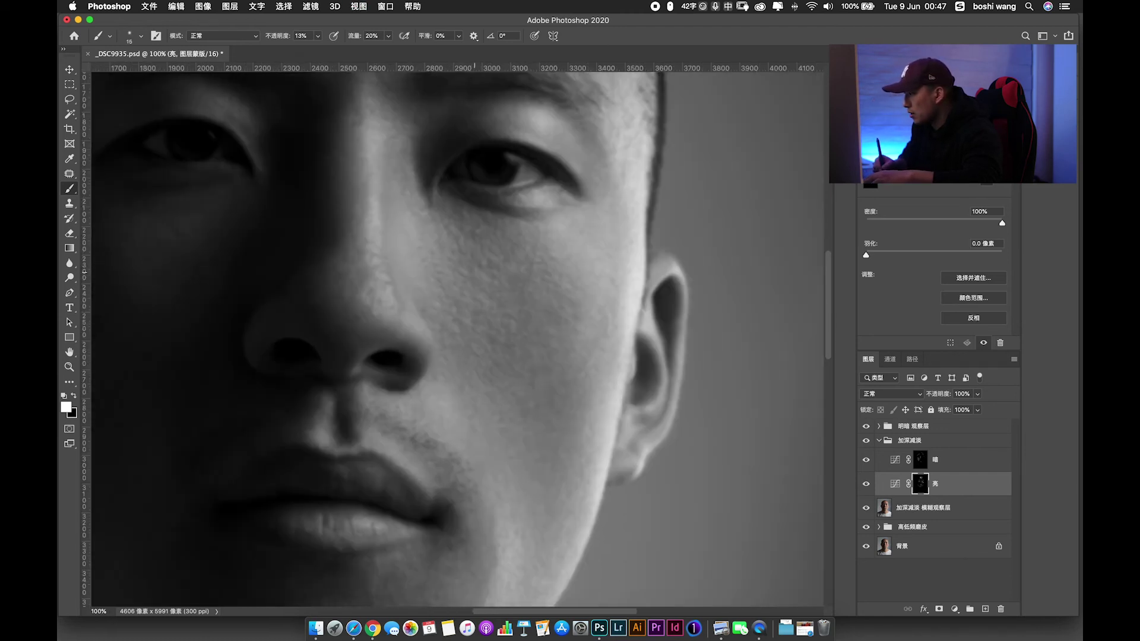
scroll(451, 296, up, 3)
scroll(452, 297, up, 2)
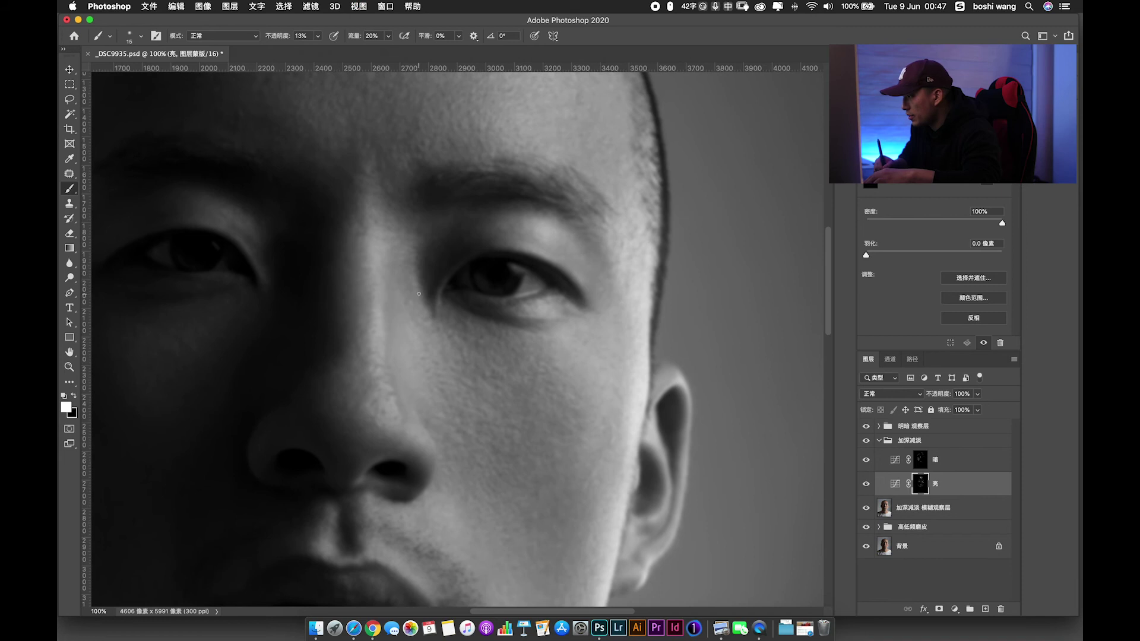
Burn the shadows under the eye and around the forehead on the 暗 mask.
key(alt+bracketright)
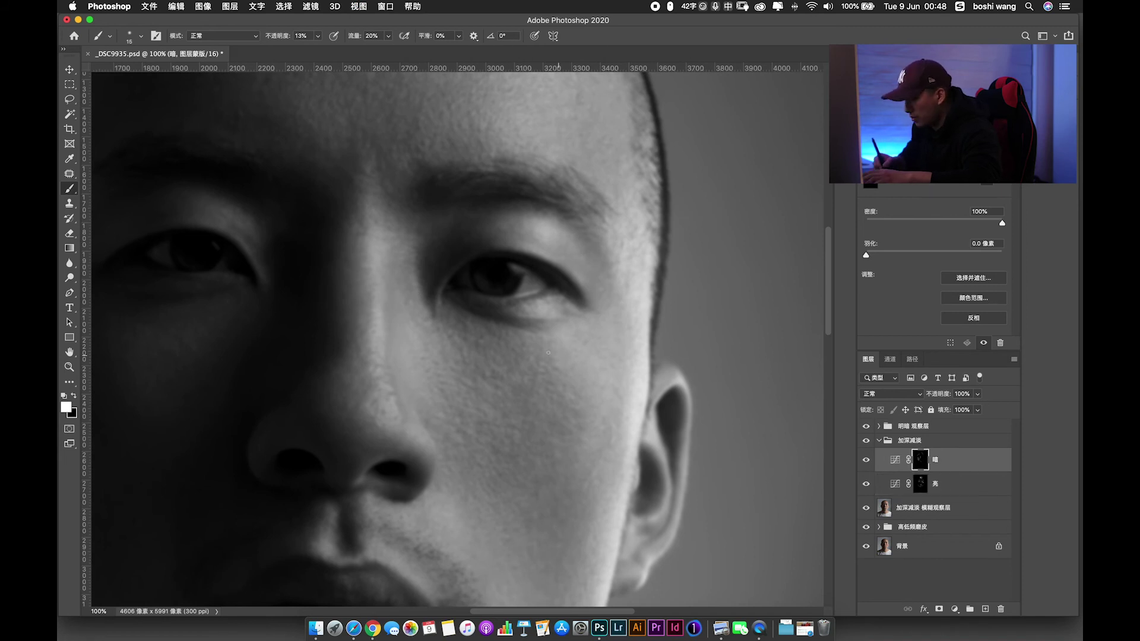
key(bracketright)
key(bracketright)
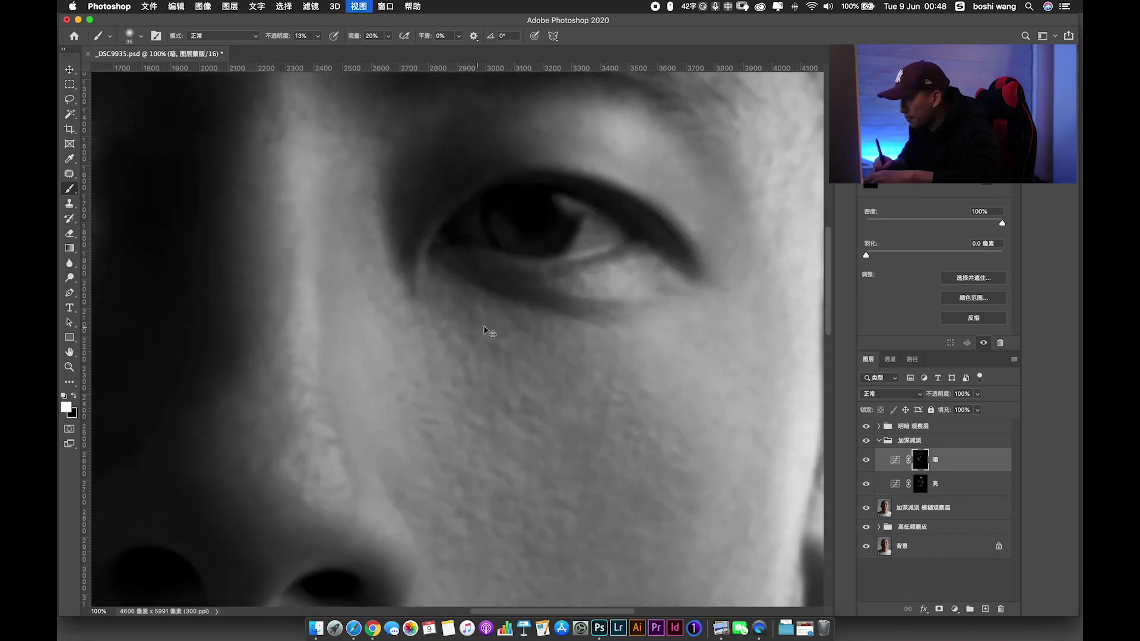
key(super+equal)
key(super+minus)
key(bracketleft)
key(bracketleft)
key(bracketleft)
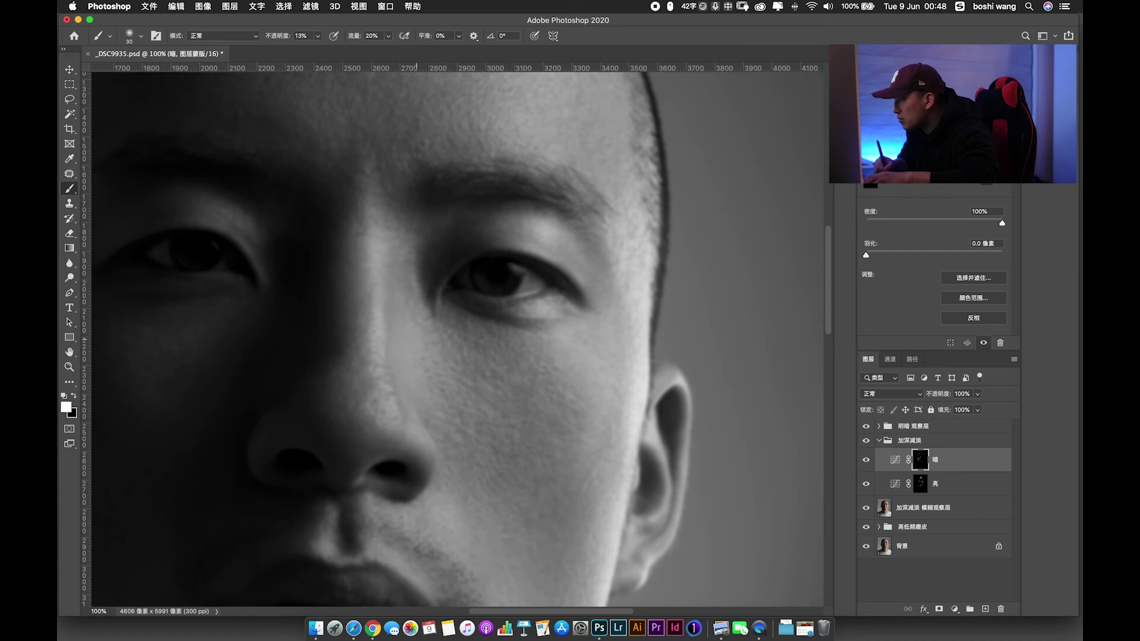
key(bracketleft)
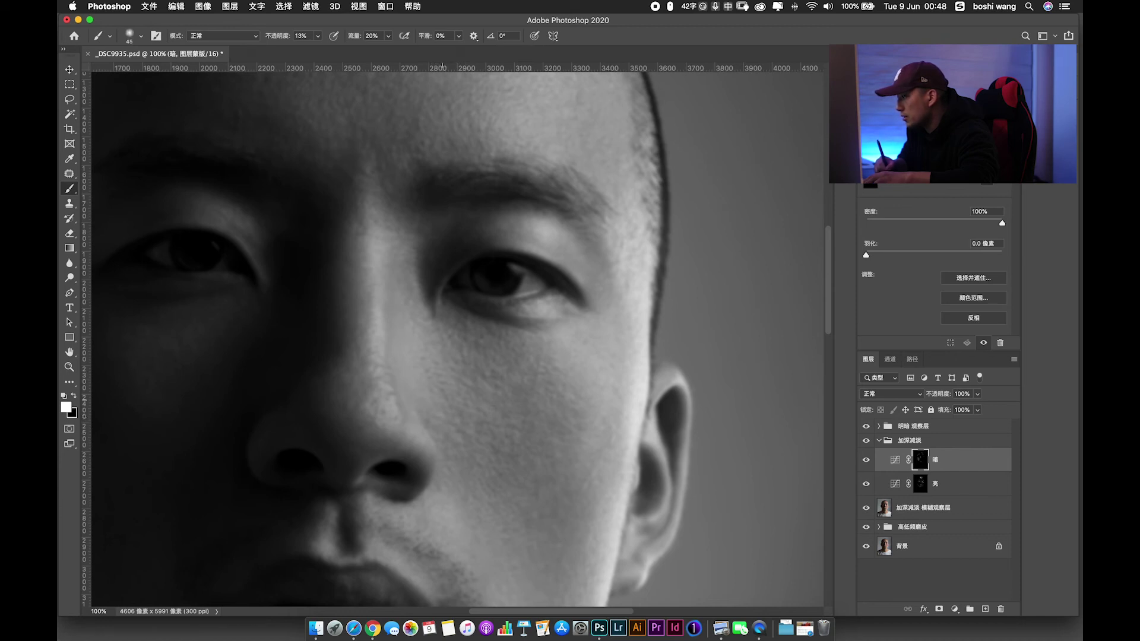
key(bracketright)
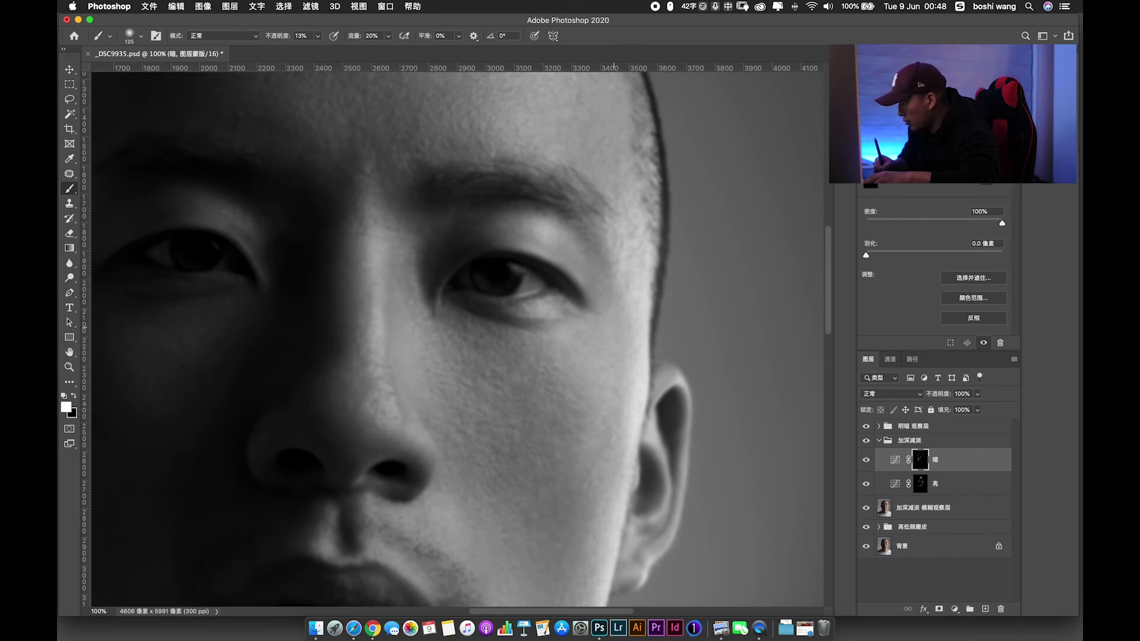
mouse_move(529, 170)
mouse_down()
mouse_move(518, 309)
mouse_move(594, 346)
mouse_up()
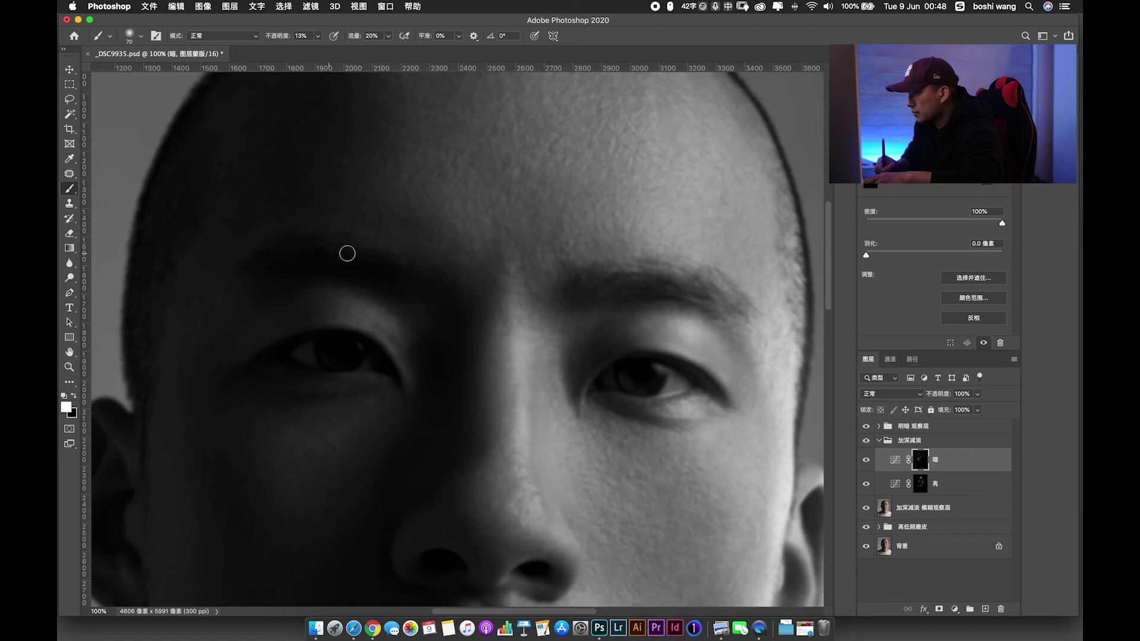
Burn the chin, jawline and neck shadows on the 暗 mask with a large brush.
key(super+minus)
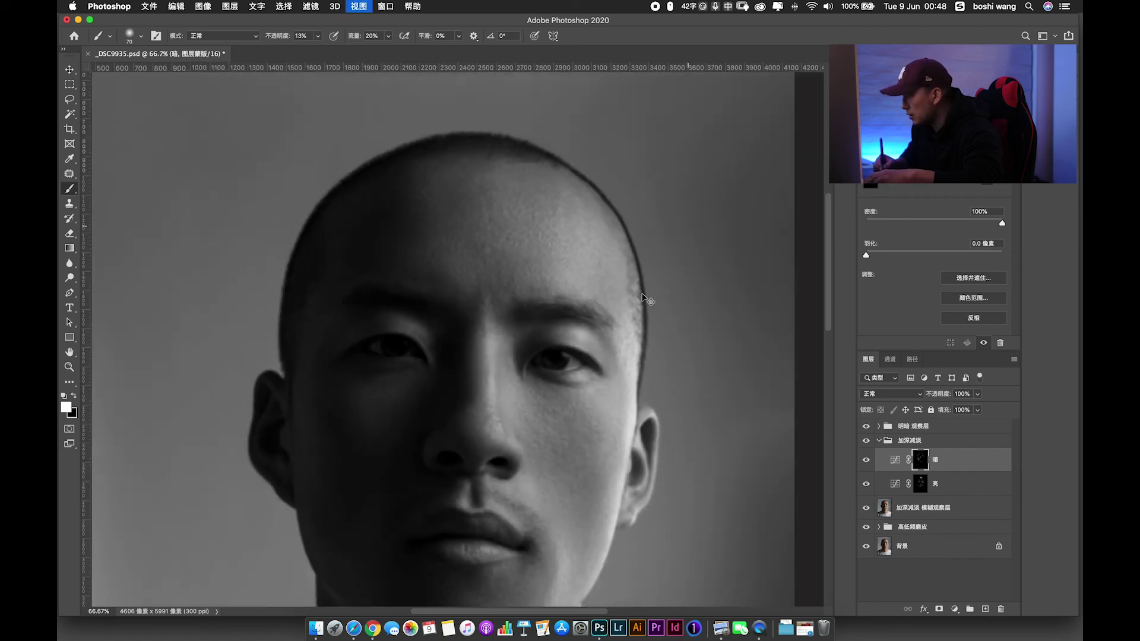
key(super+minus)
key(super+minus)
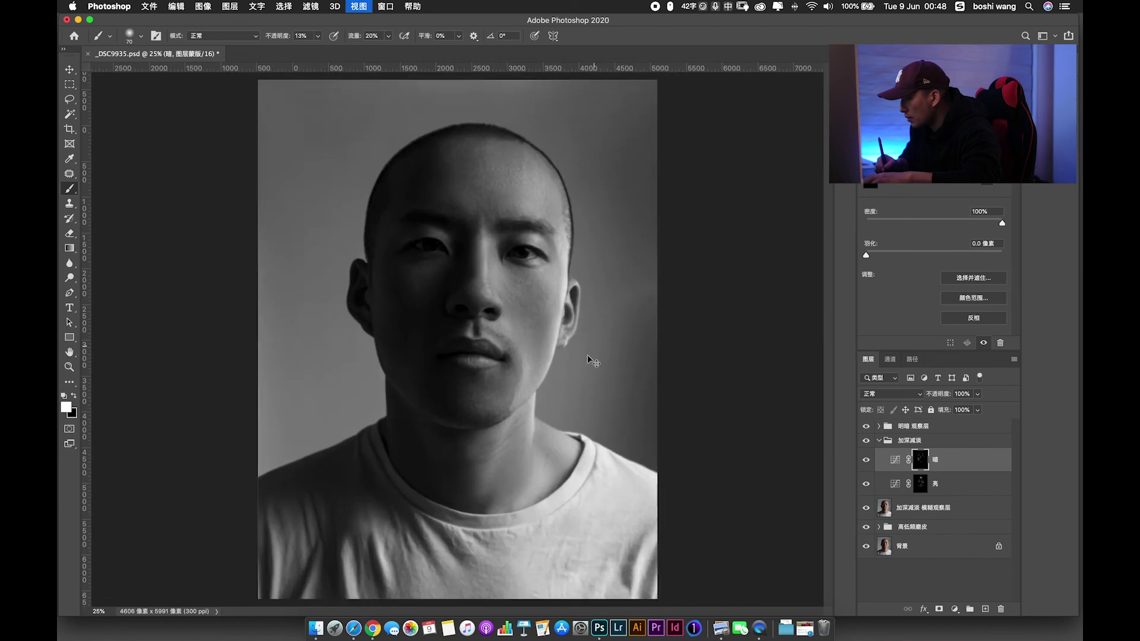
key(super+equal)
scroll(502, 305, down, 5)
key(bracketright)
key(bracketright)
key(bracketright)
key(bracketright)
key(bracketright)
key(bracketright)
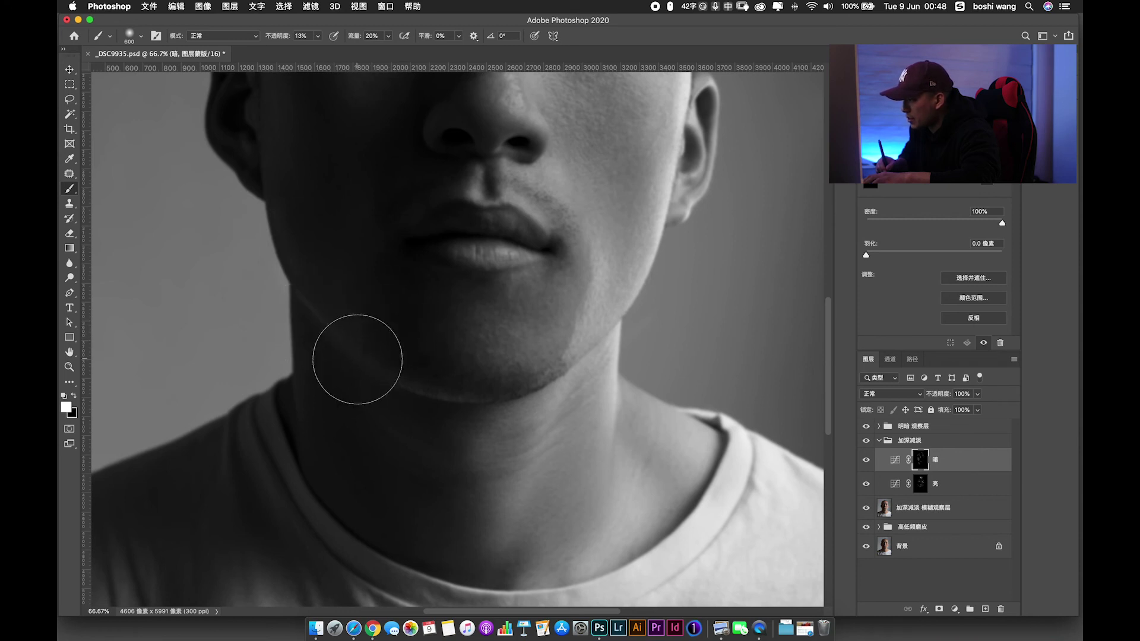
key(bracketleft)
key(bracketleft)
key(bracketleft)
key(bracketright)
key(bracketright)
key(bracketright)
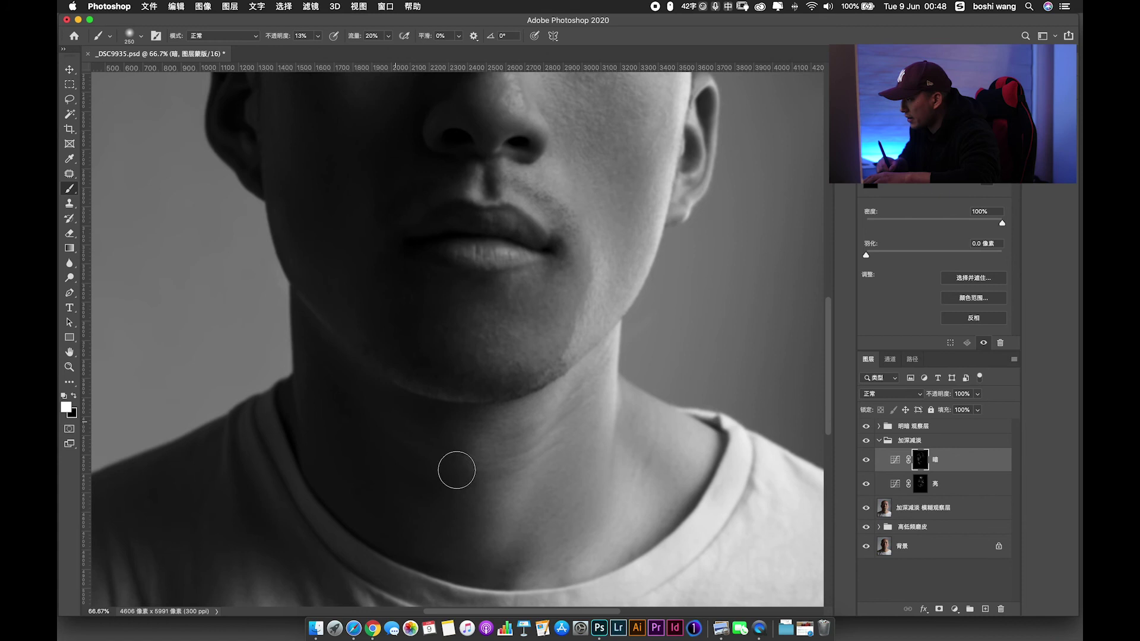
key(bracketright)
key(bracketright)
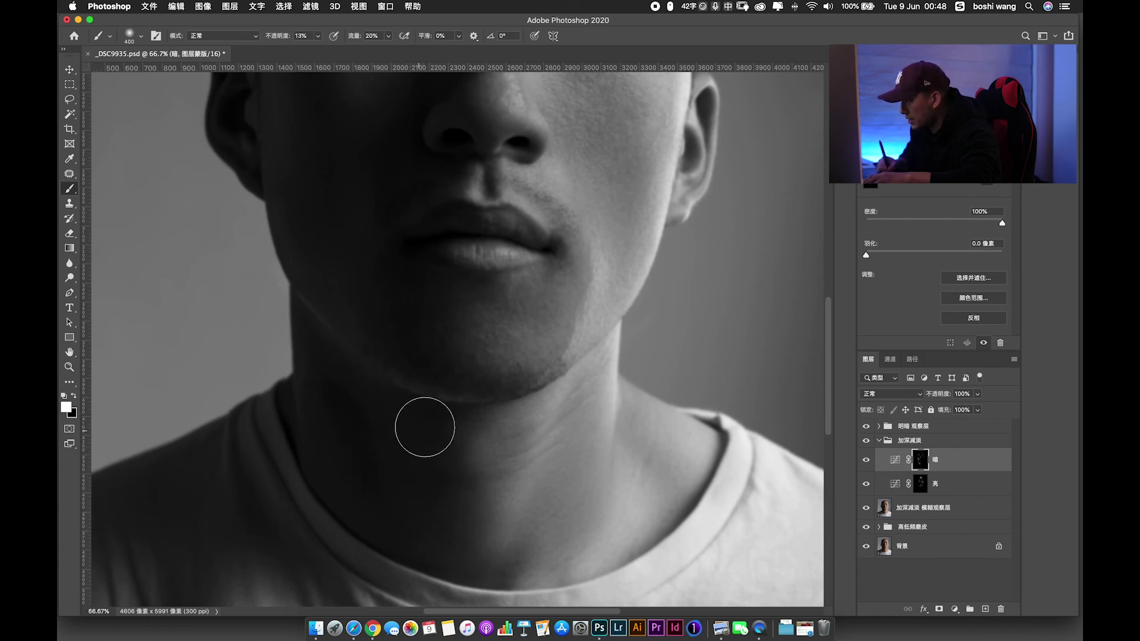
key(bracketleft)
key(bracketleft)
key(bracketright)
key(bracketright)
key(bracketright)
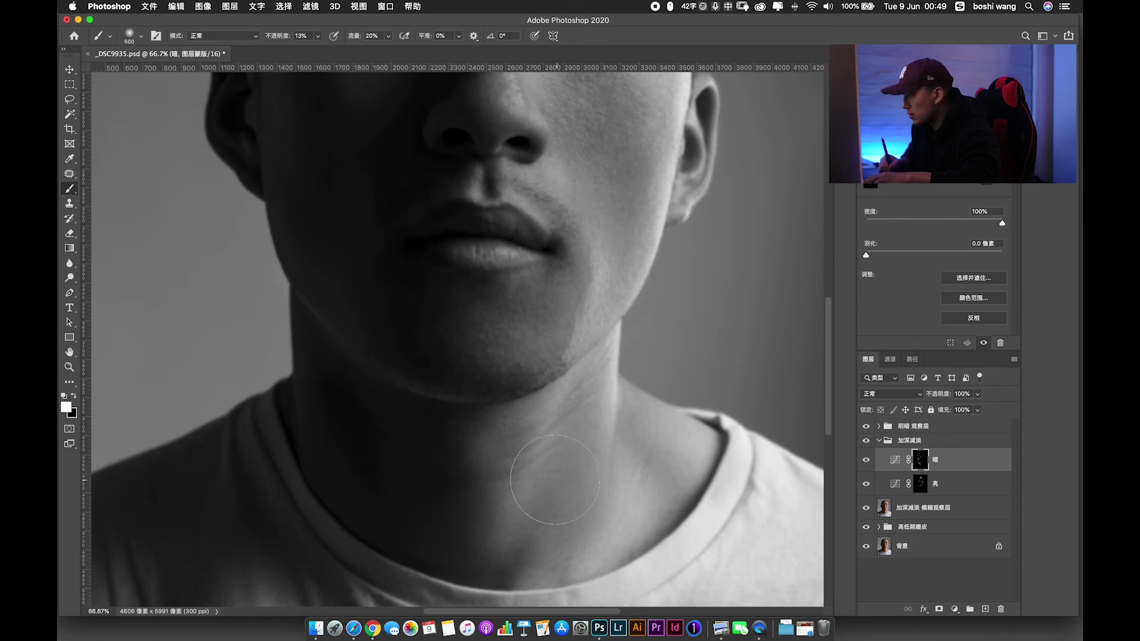
click(920, 484)
key(bracketleft)
key(bracketleft)
key(bracketleft)
key(bracketleft)
key(bracketleft)
key(bracketleft)
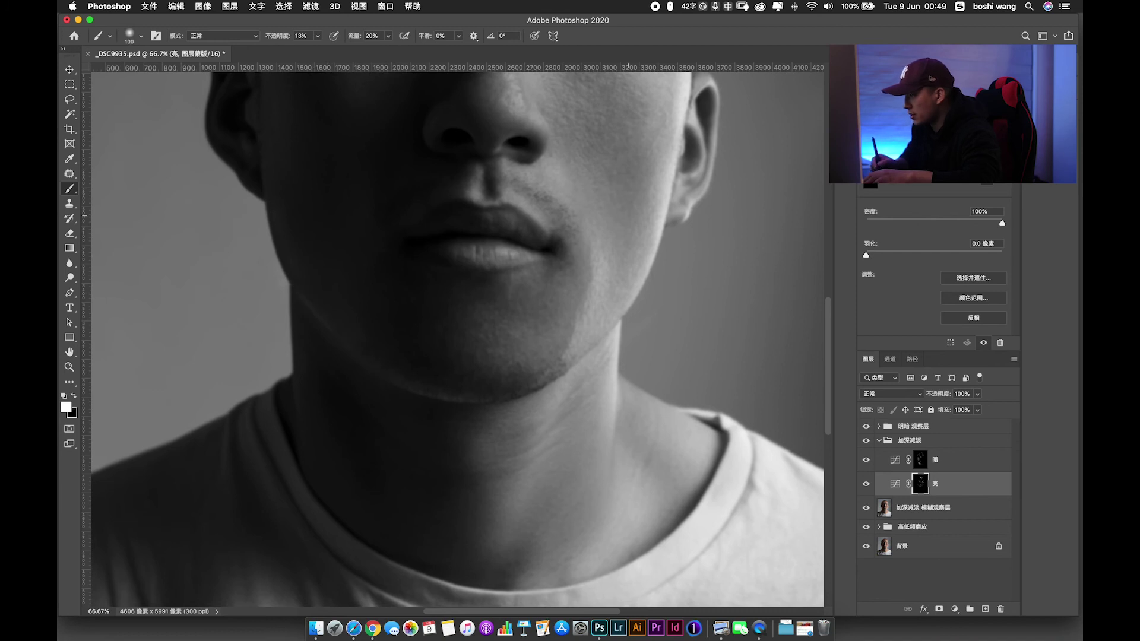
Compare dodge-and-burn on and off in greyscale and colour, ending with 明暗 观察层 visible.
key(super+minus)
key(super+minus)
key(super+minus)
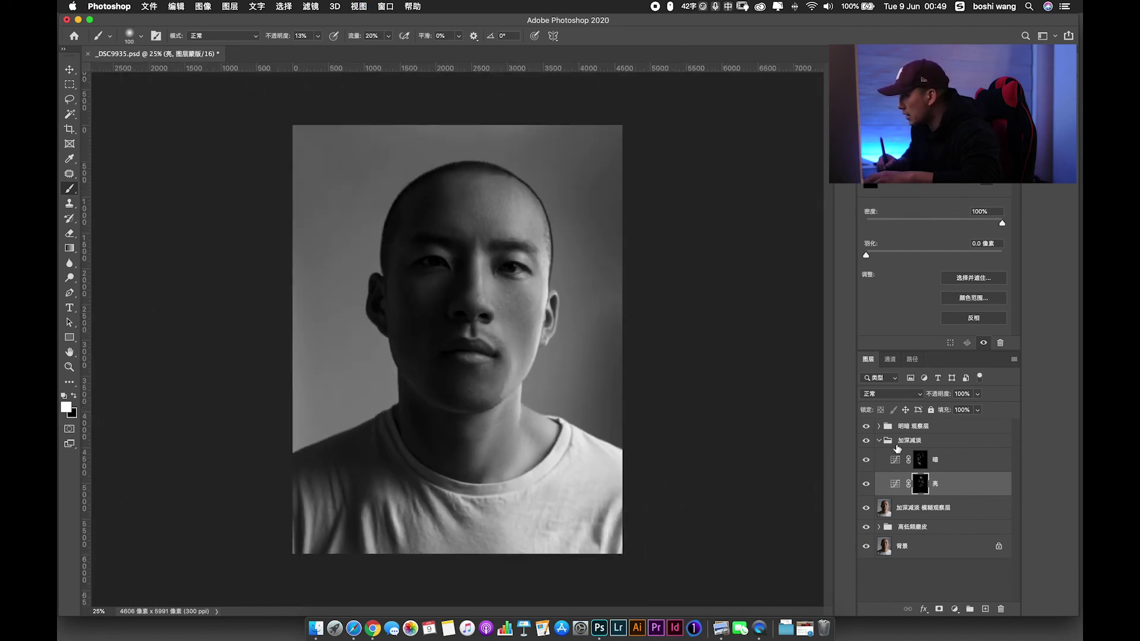
click(866, 440)
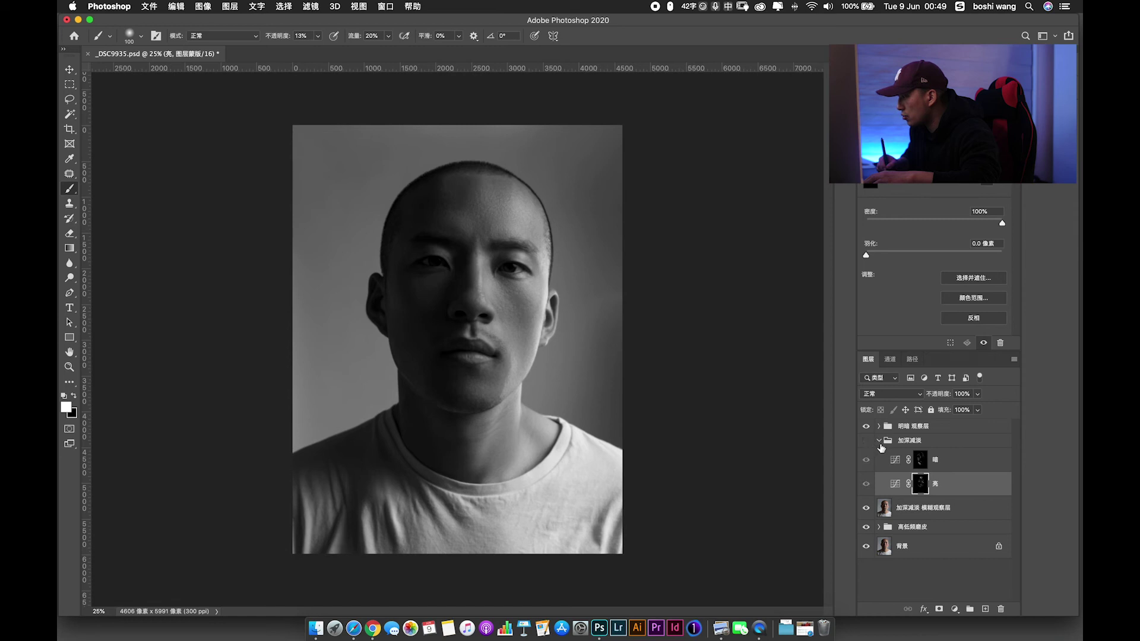
click(866, 441)
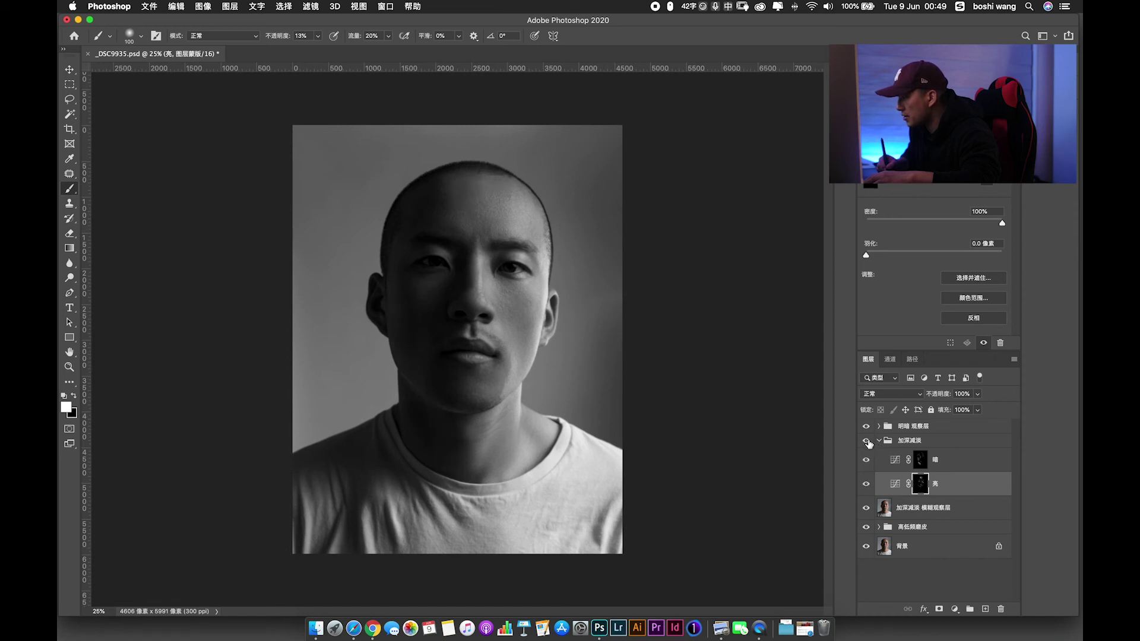
click(866, 441)
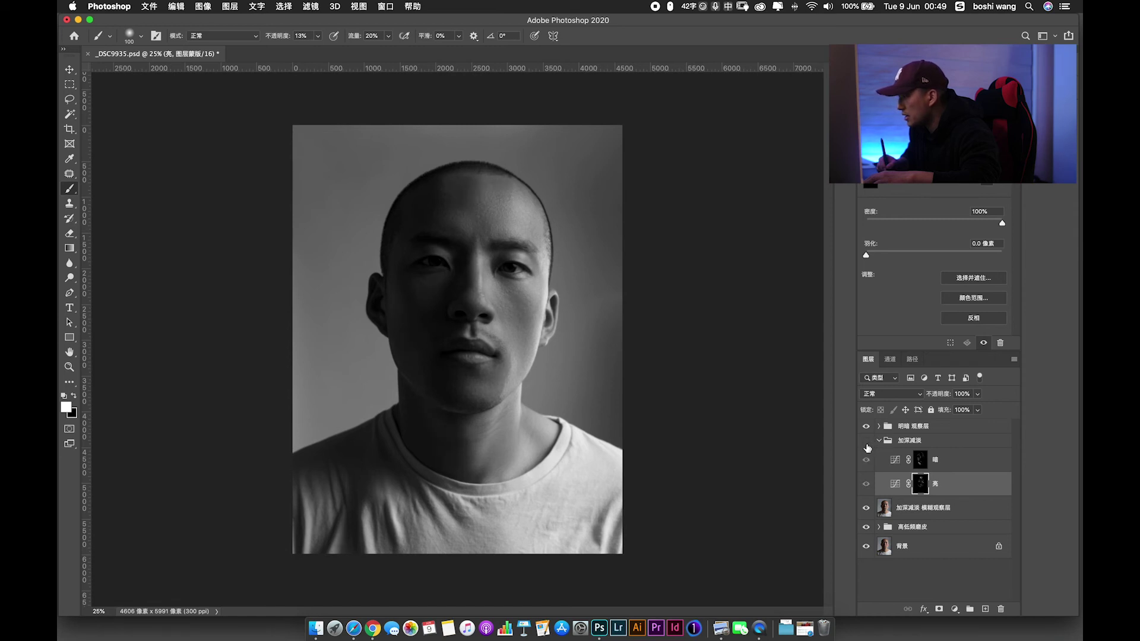
click(867, 445)
click(866, 426)
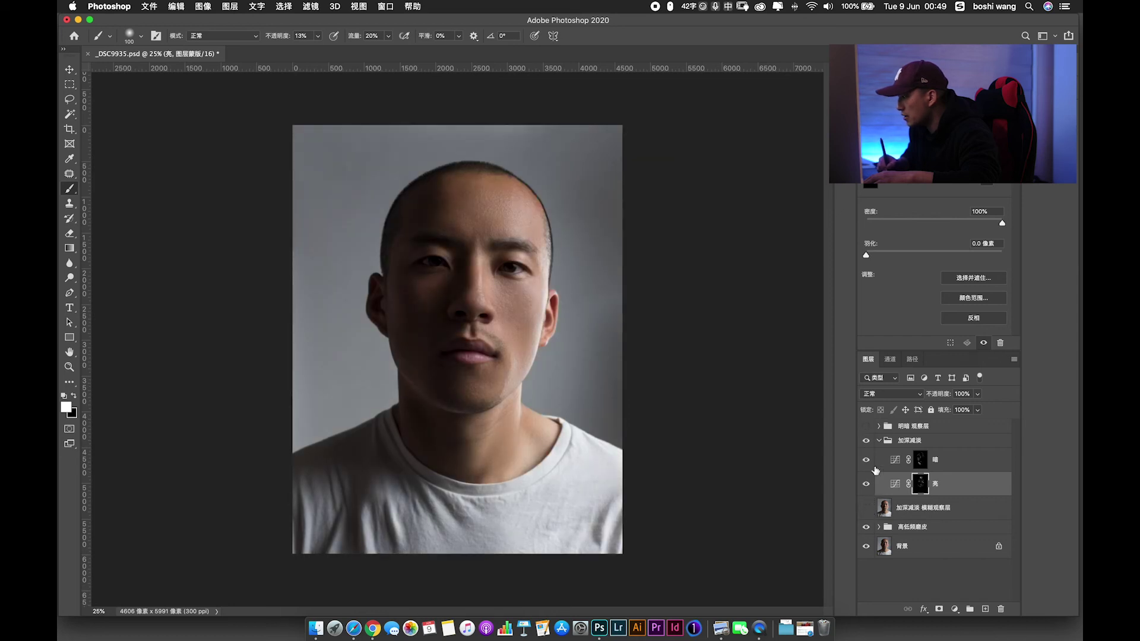
click(866, 441)
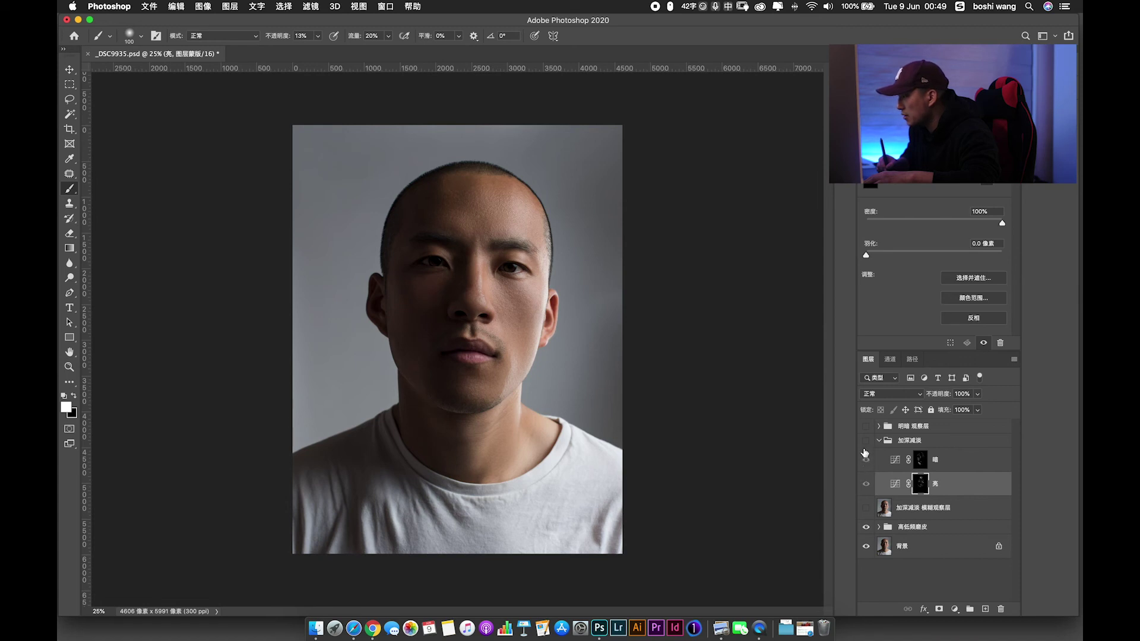
click(866, 440)
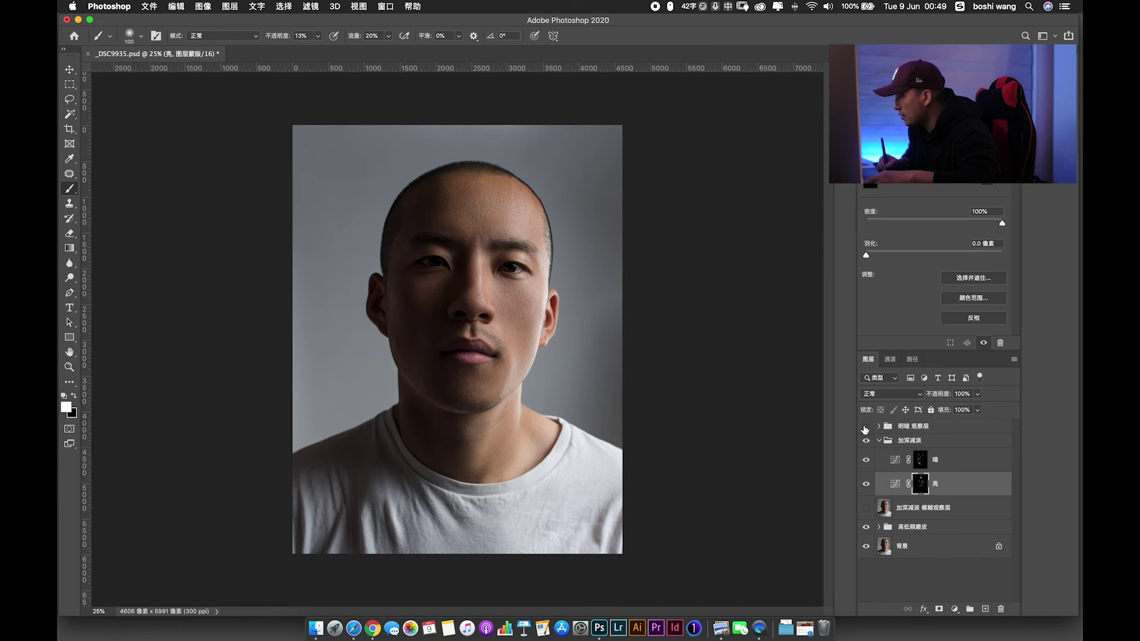
click(865, 427)
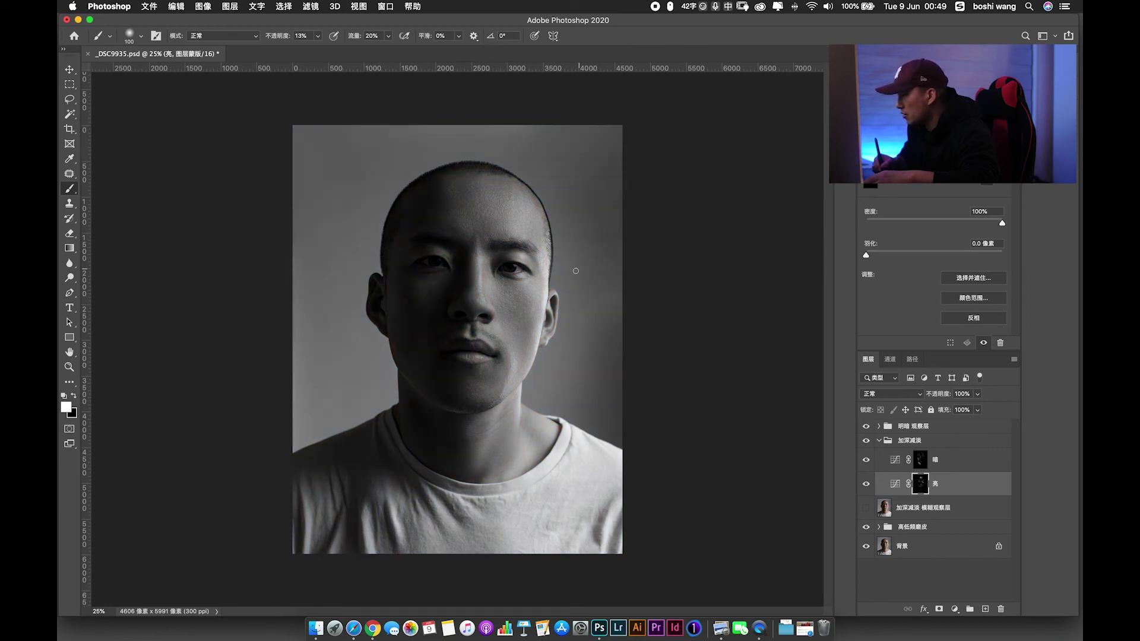
Zoom in to 300% and dodge the first eye on the 亮 mask at 48% brush opacity.
key(super+plus)
key(super+plus)
key(super+plus)
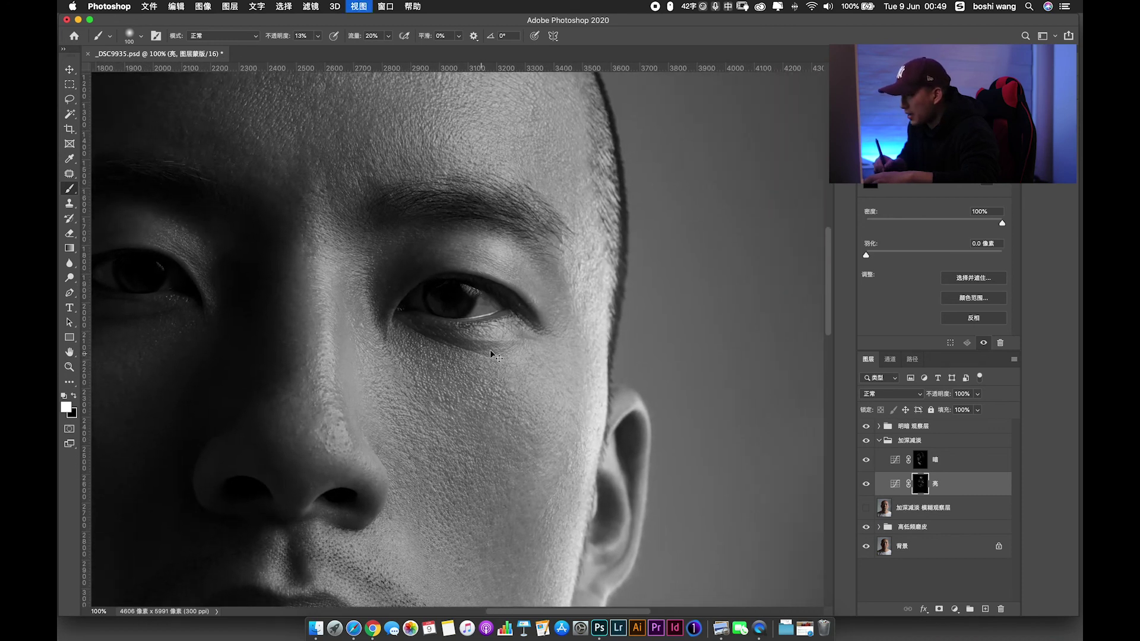
key(super+plus)
key(super+plus)
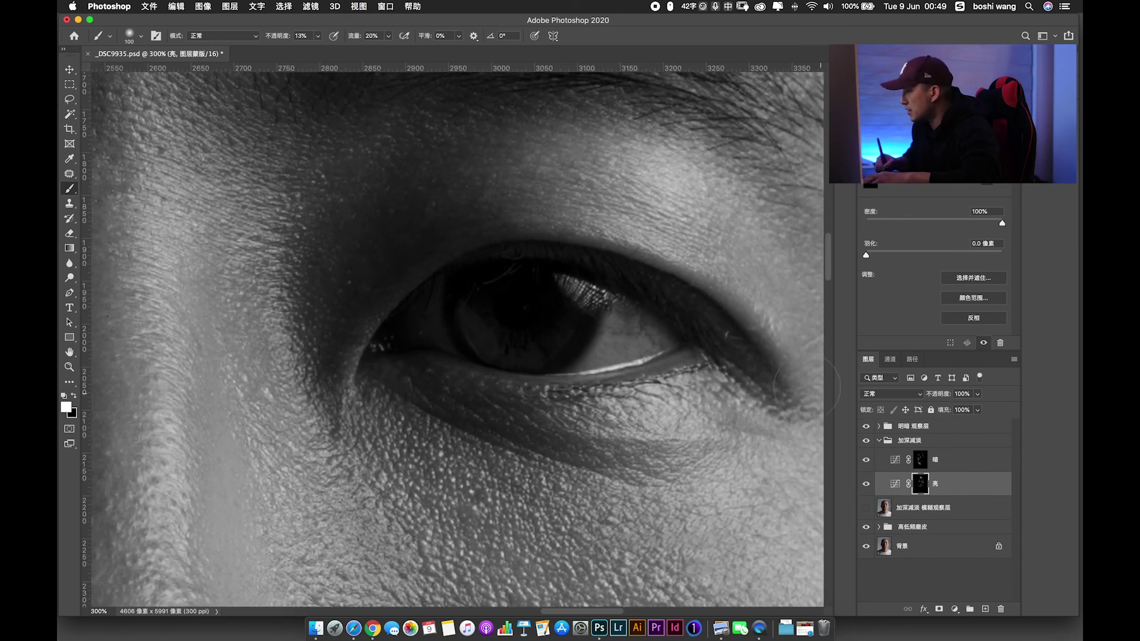
drag(285, 37, 298, 36)
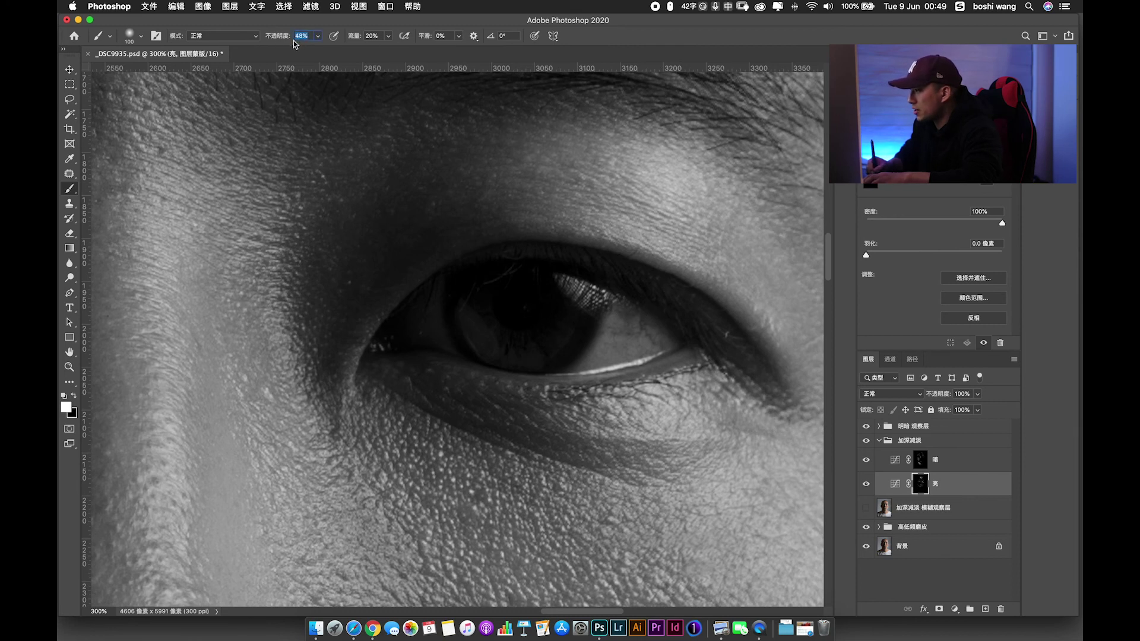
key(bracketleft)
key(bracketleft)
key(bracketleft)
key(bracketleft)
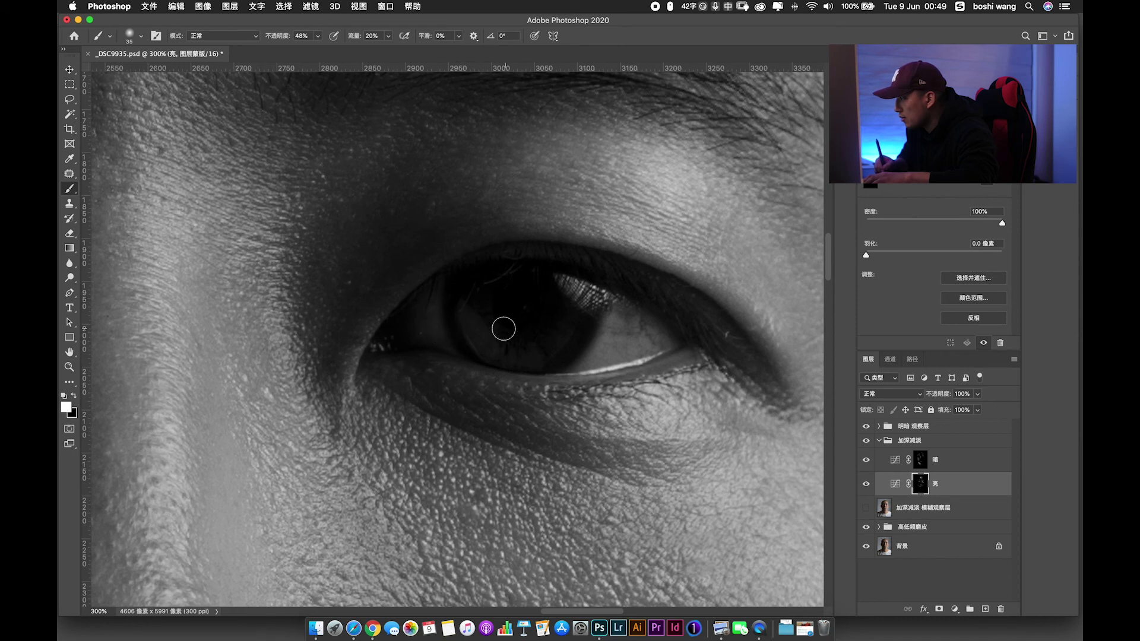
key(bracketleft)
key(bracketleft)
key(bracketleft)
key(bracketleft)
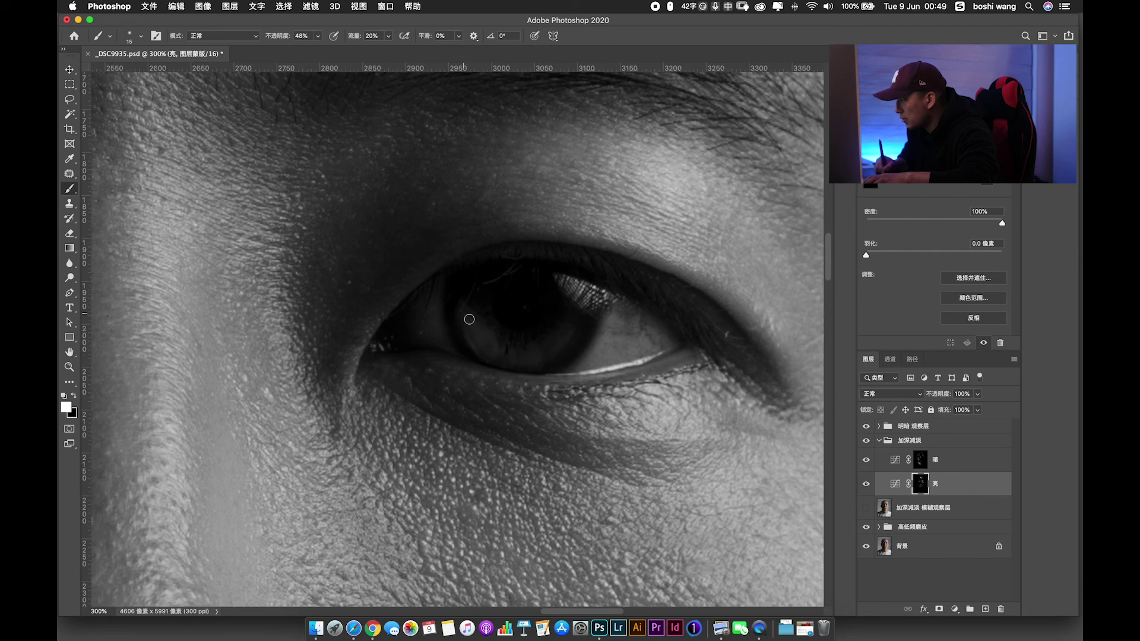
key(bracketright)
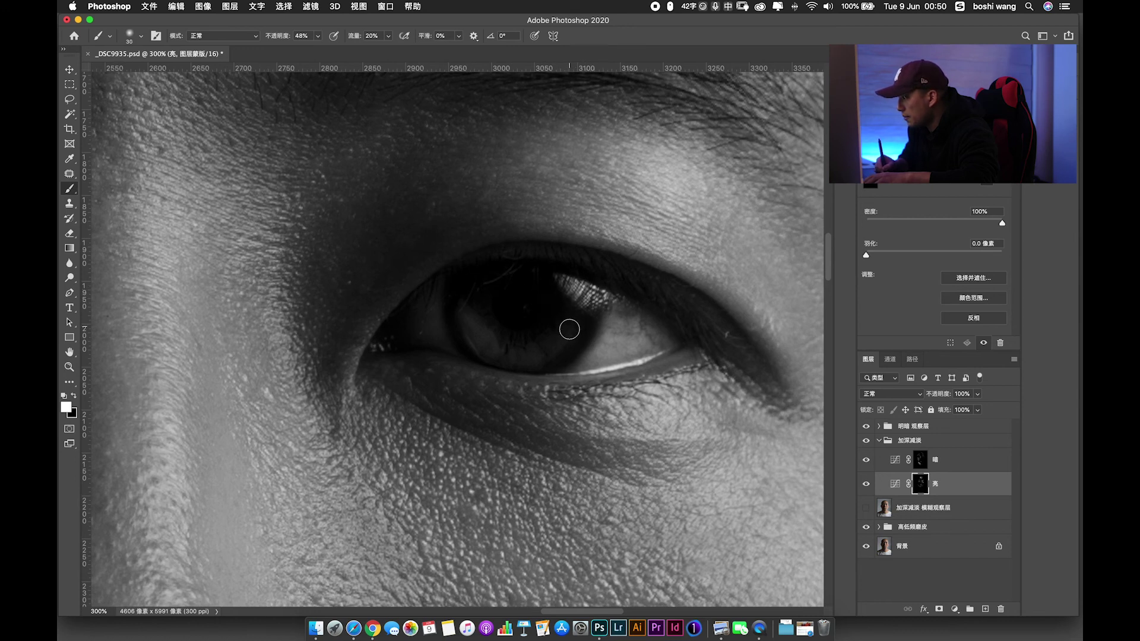
key(bracketright)
key(bracketright)
key(bracketright)
key(bracketright)
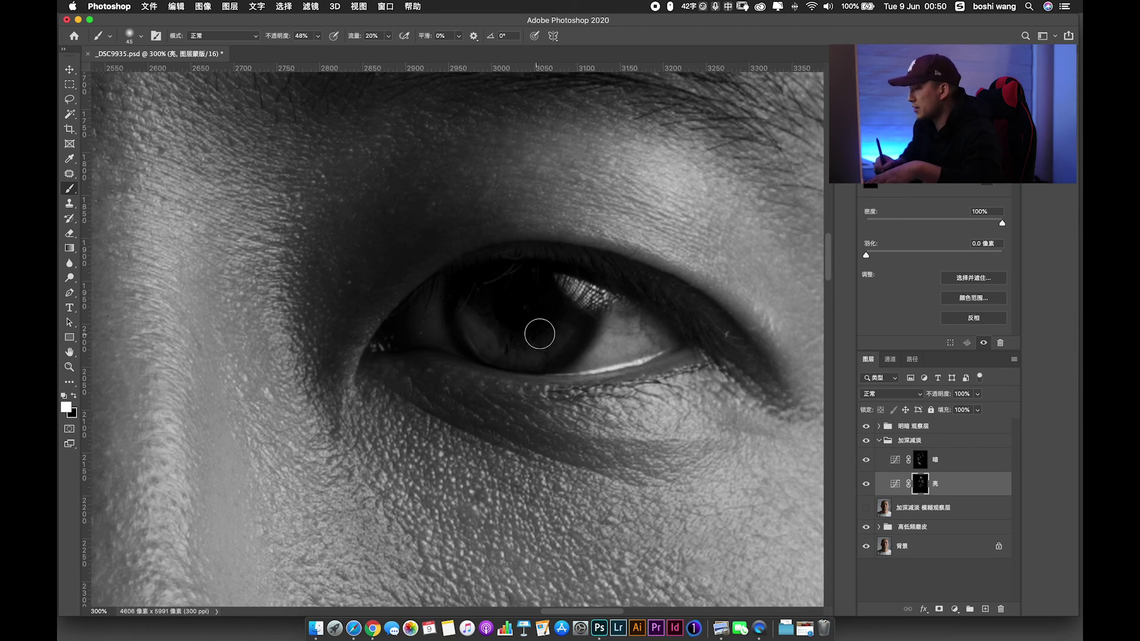
Brighten the white and iris of the other eye with a brush of about 20 px.
drag(539, 334, 681, 308)
drag(410, 304, 593, 366)
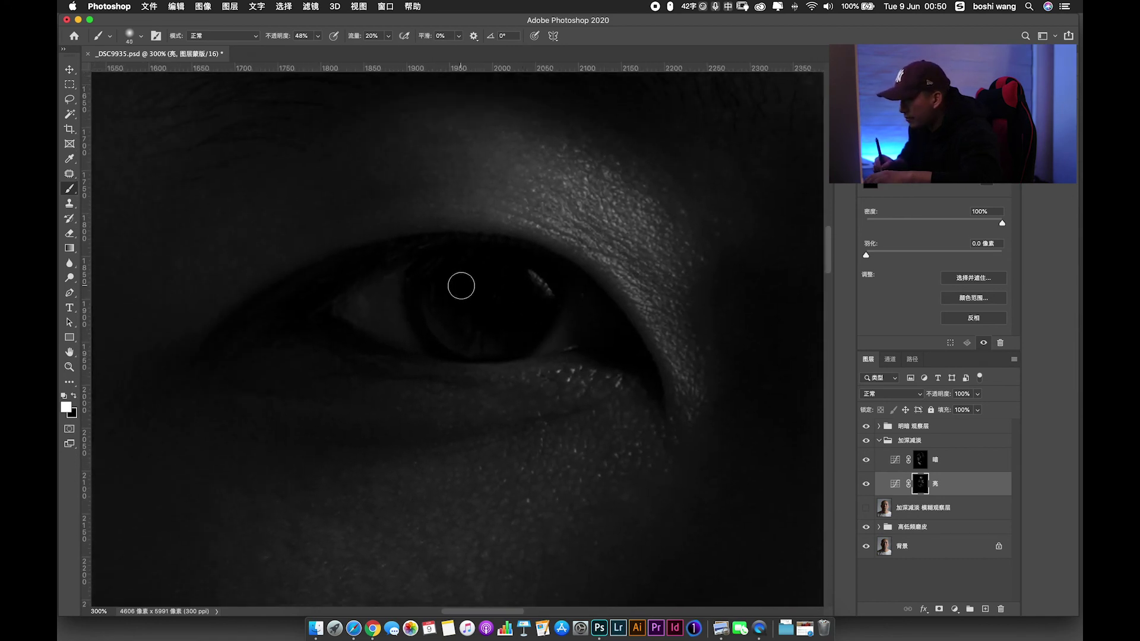
key(bracketleft)
drag(381, 316, 378, 314)
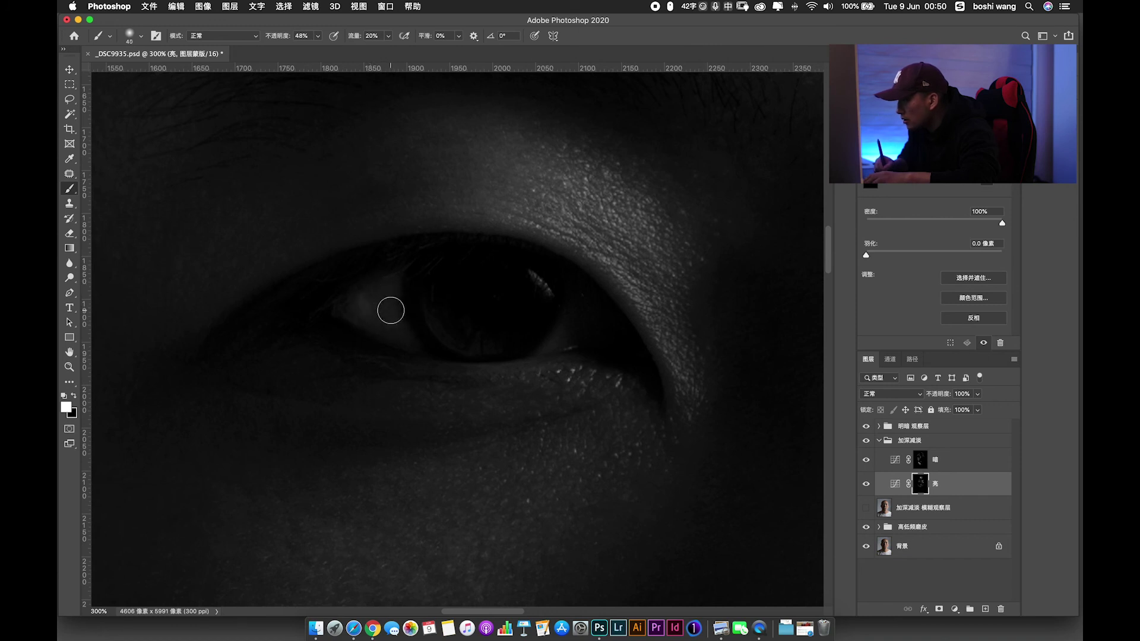
key(bracketleft)
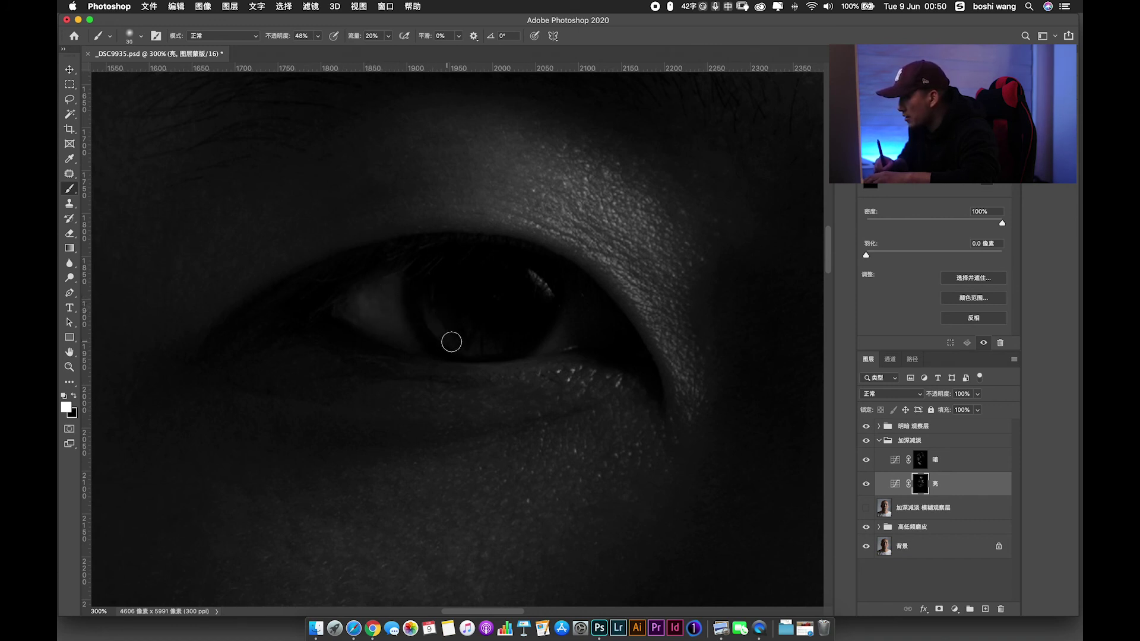
key(bracketleft)
key(bracketleft)
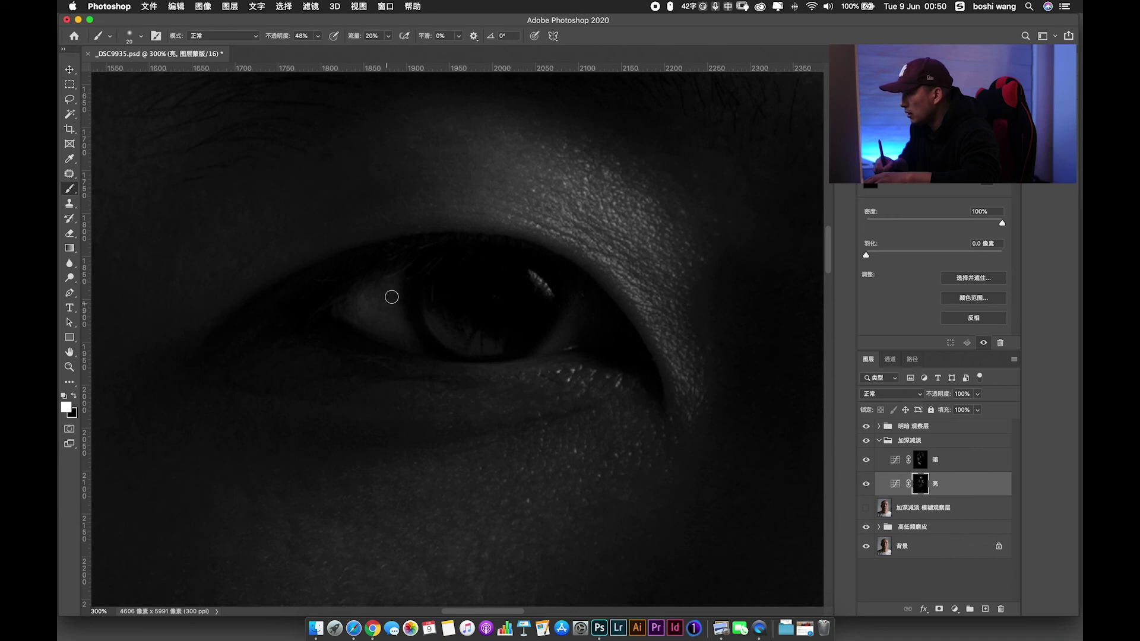
key(super+minus)
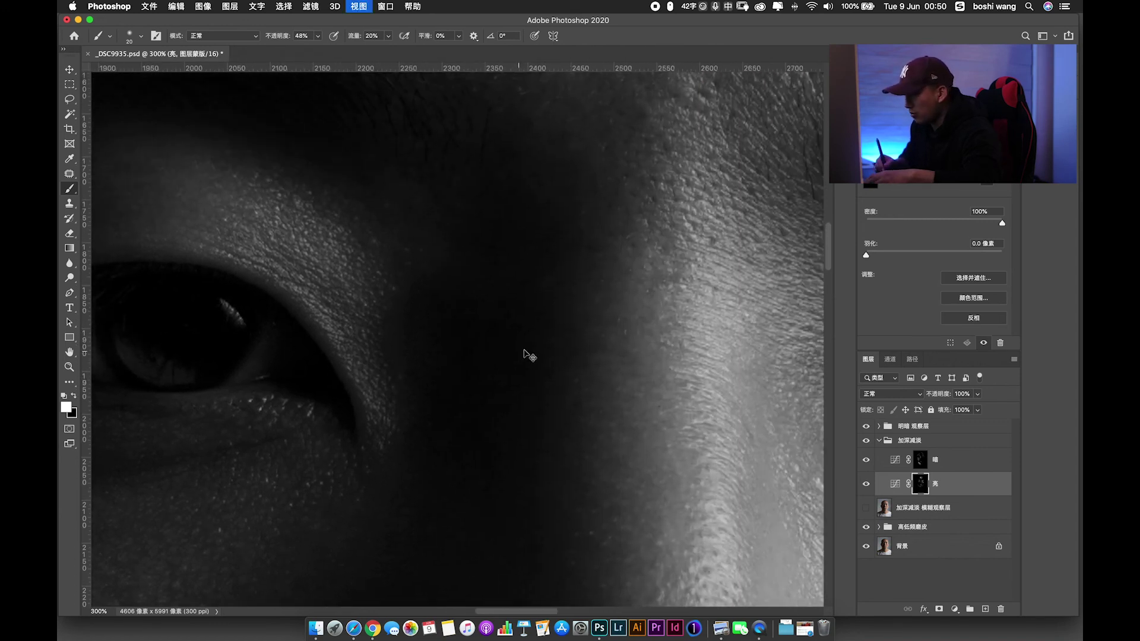
Toggle the 亮 dodge layer off and on to compare the upper face before and after.
key(super+minus)
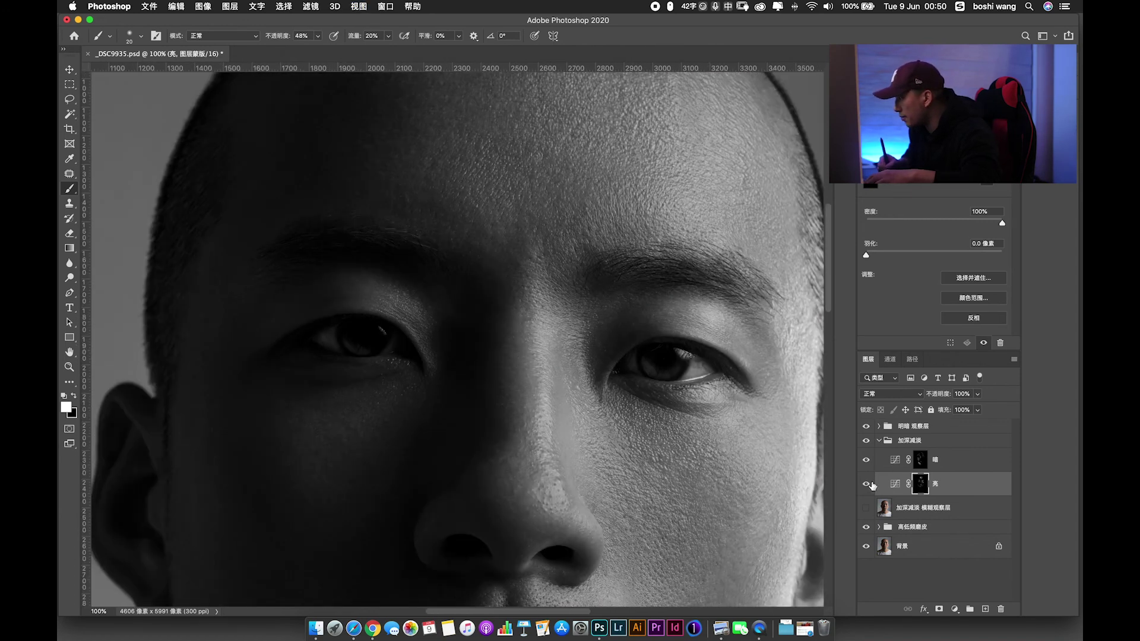
click(866, 484)
click(868, 485)
click(868, 486)
Collapse the 加深减淡 dodge-and-burn group and toggle it off and on across the whole portrait.
key(super+minus)
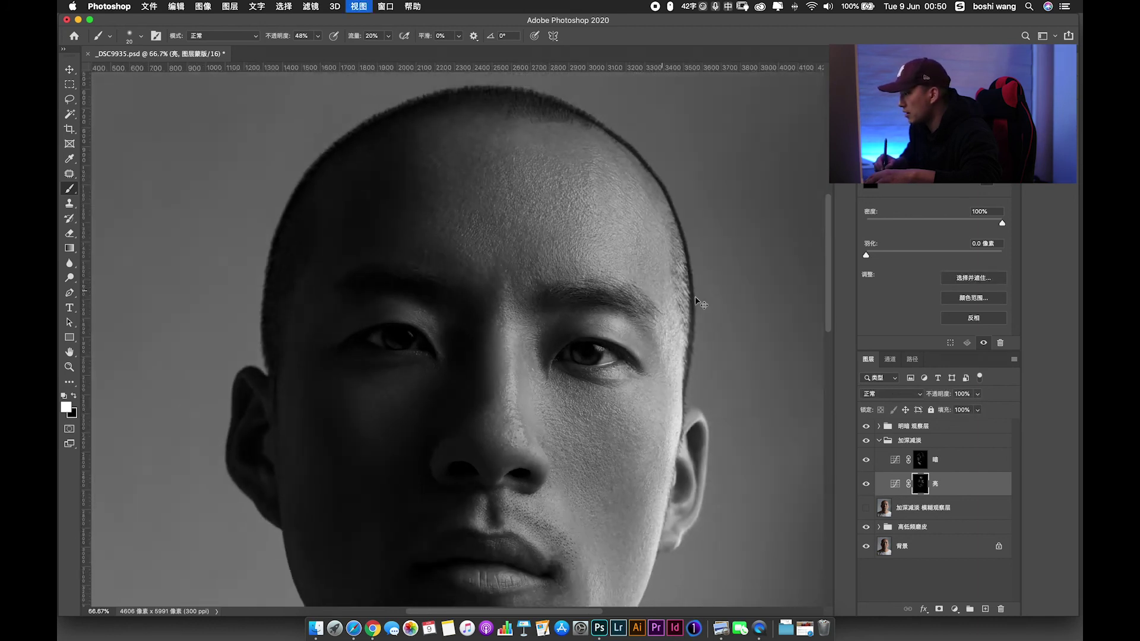
key(super+minus)
key(super+minus)
key(super+minus)
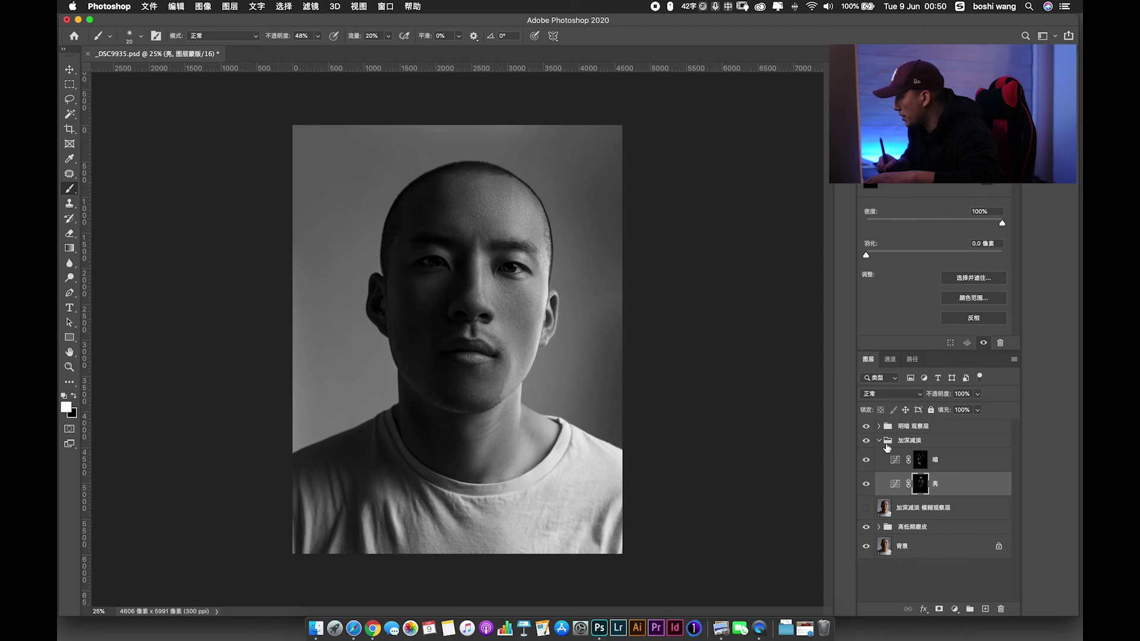
click(883, 446)
click(879, 441)
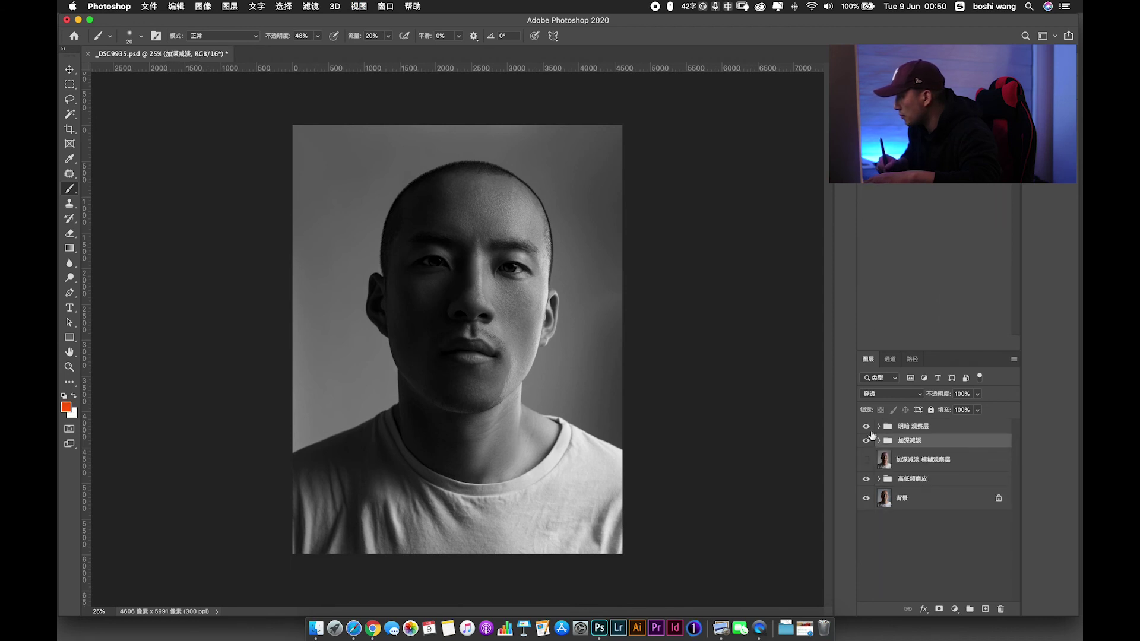
click(867, 441)
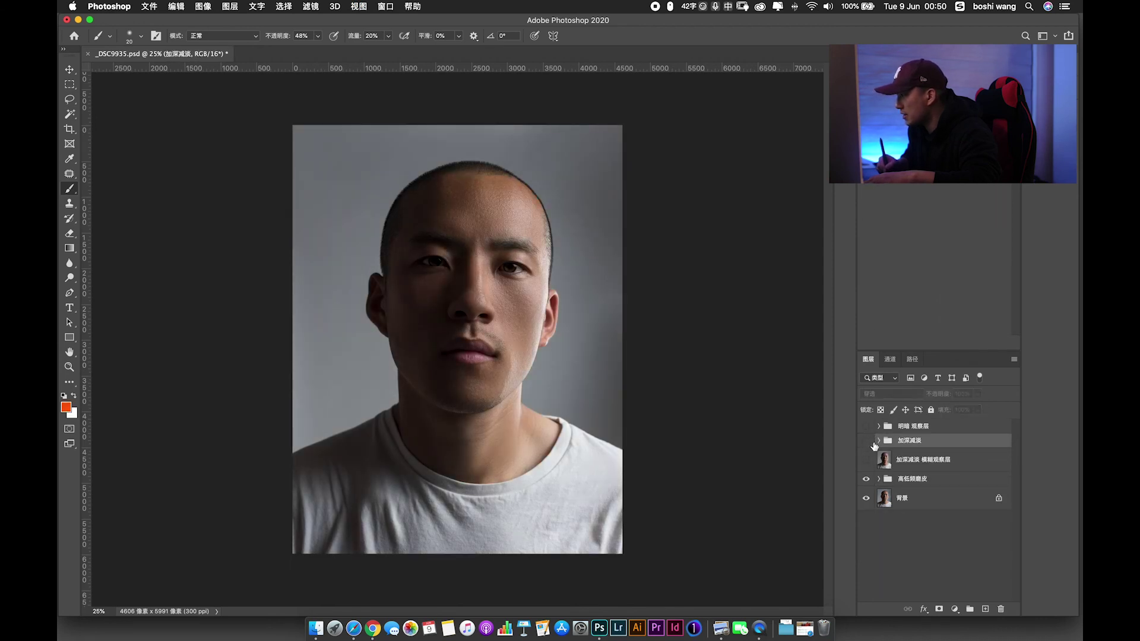
click(866, 441)
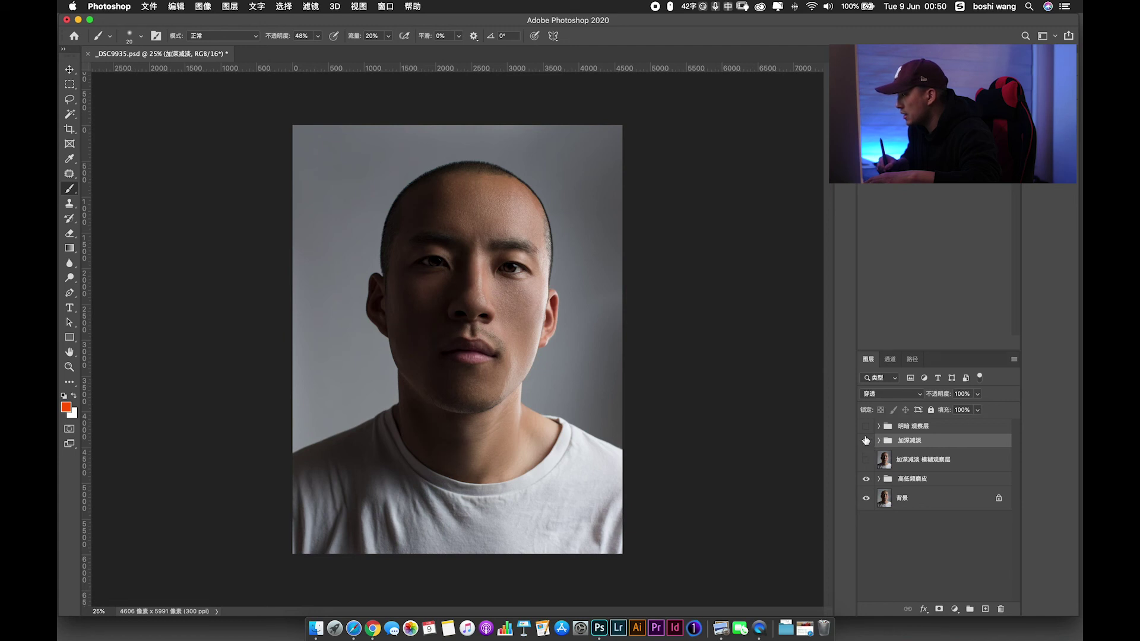
click(866, 441)
click(866, 441)
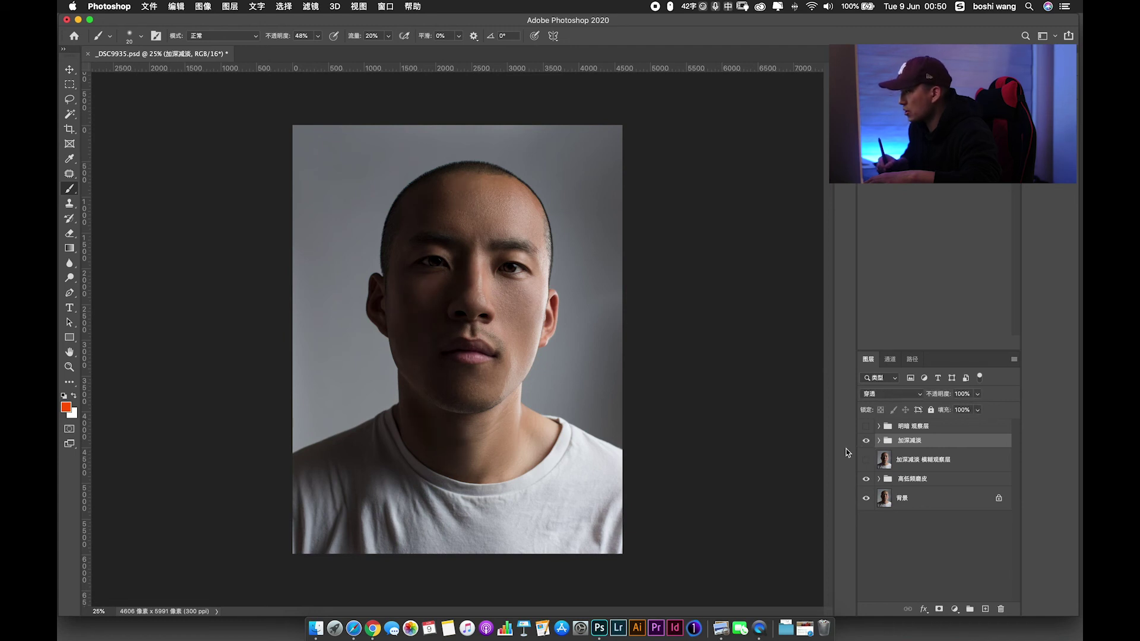
key(super+equal)
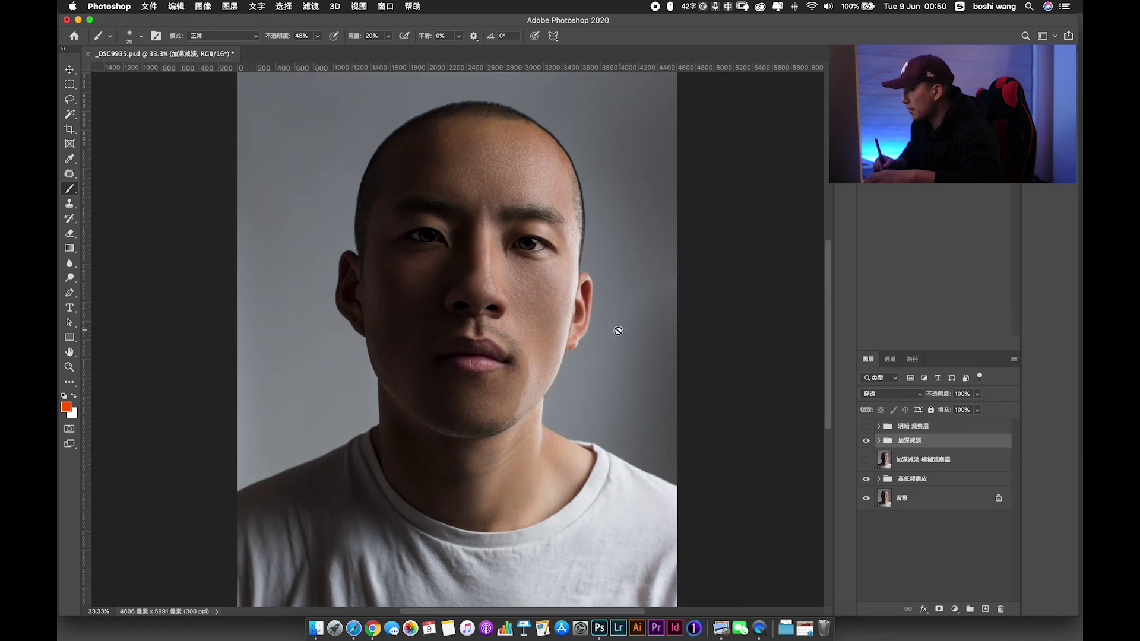
key(super+minus)
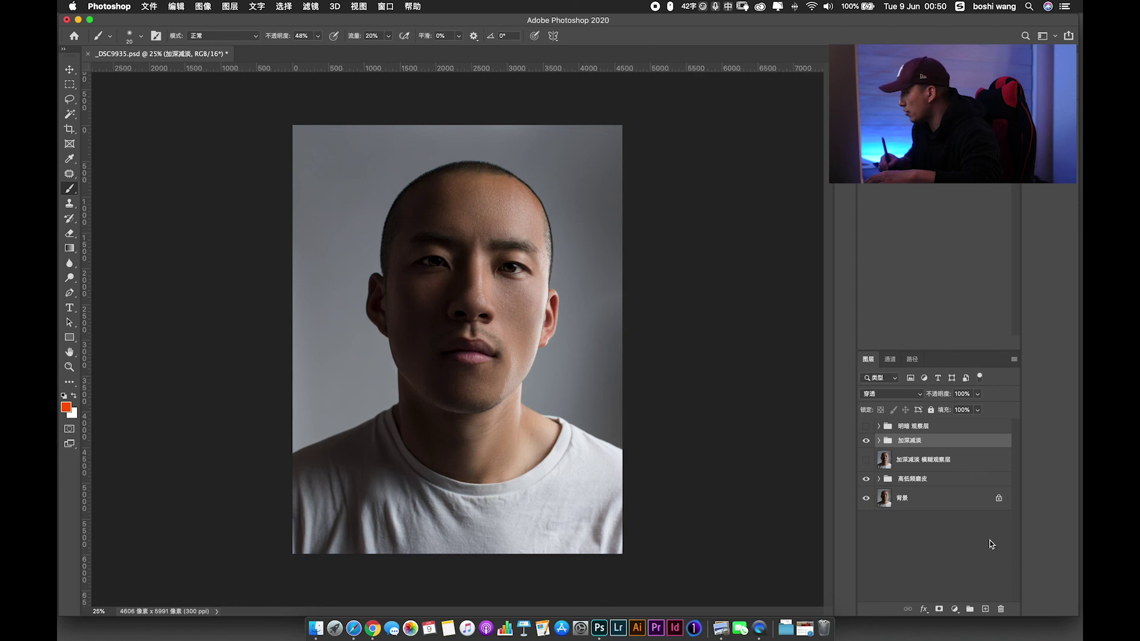
Add a Selective Color layer, adding slight cyan and reducing black in the Reds.
click(954, 609)
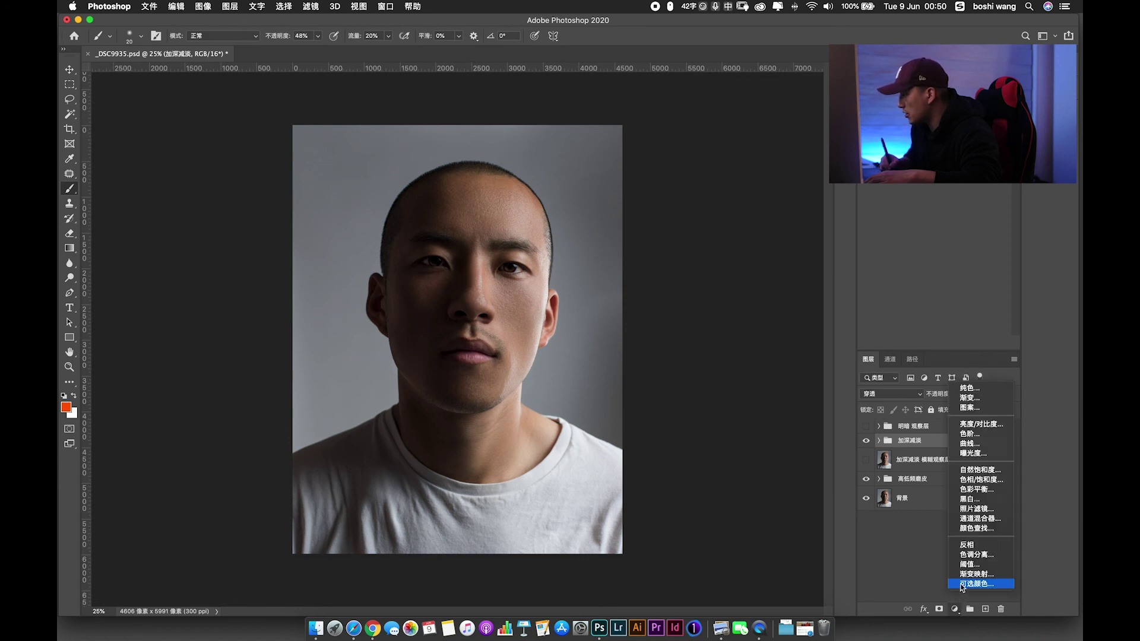
click(968, 584)
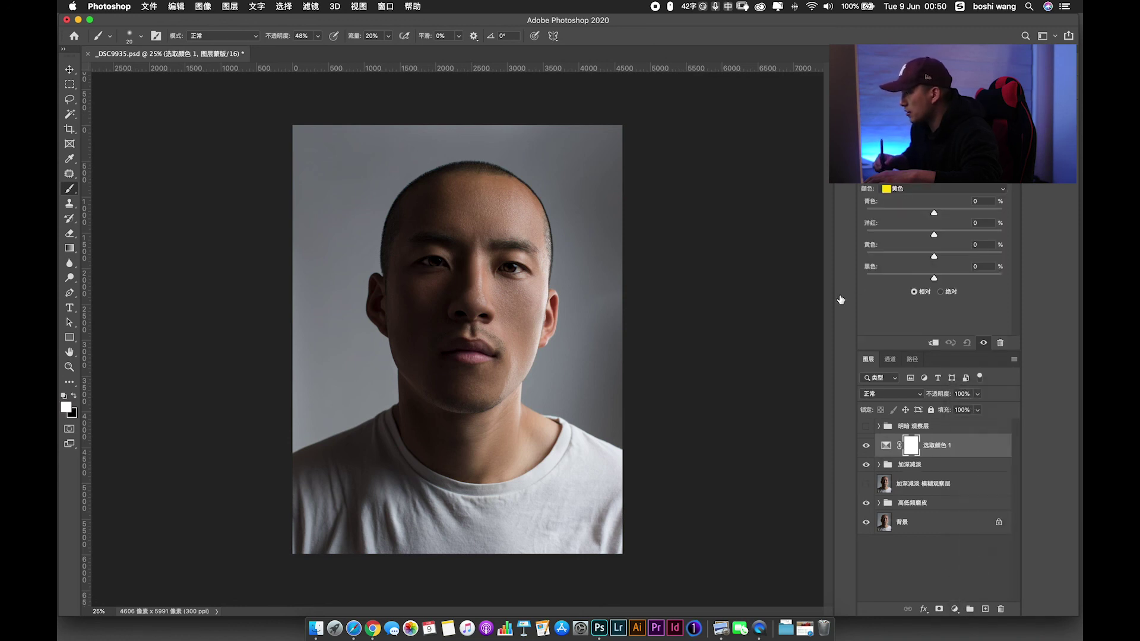
click(917, 193)
click(920, 189)
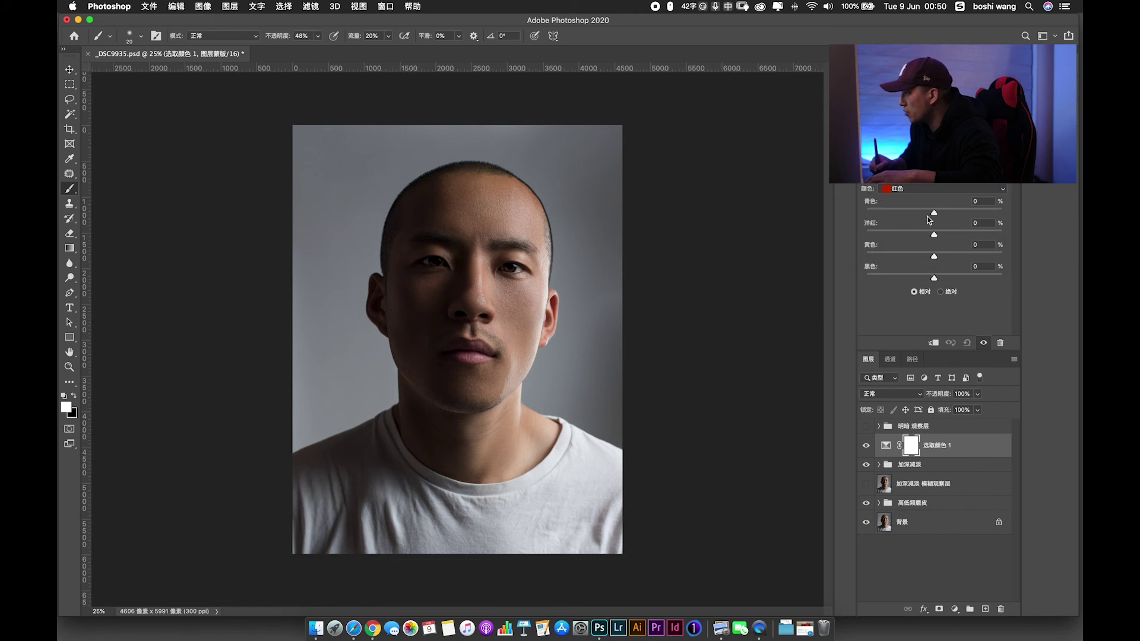
drag(935, 214, 936, 215)
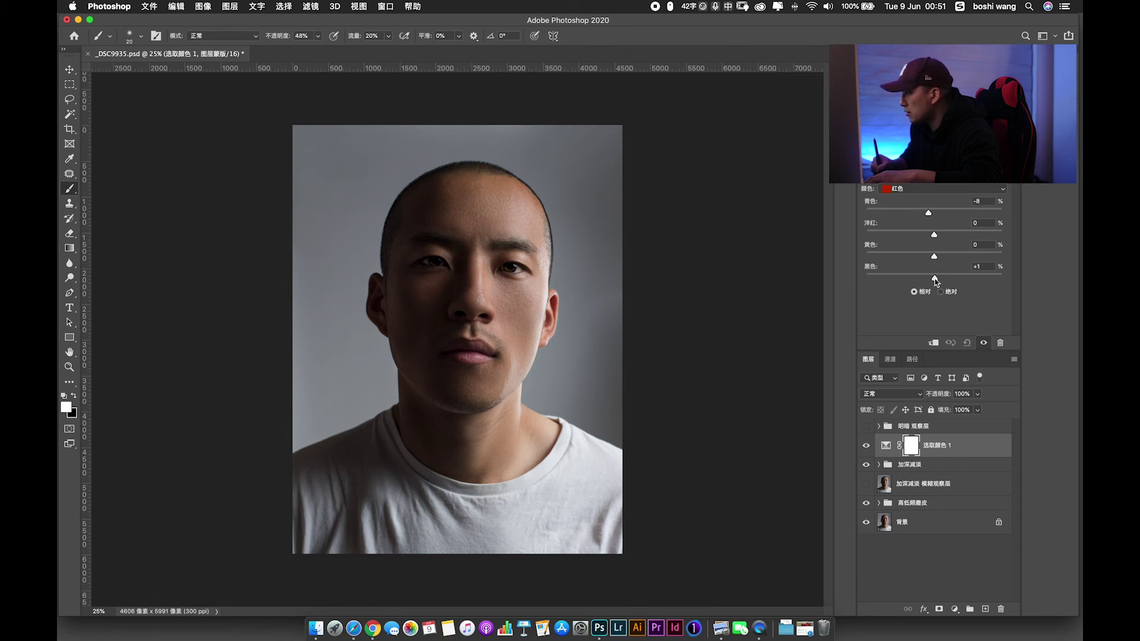
drag(949, 279, 944, 279)
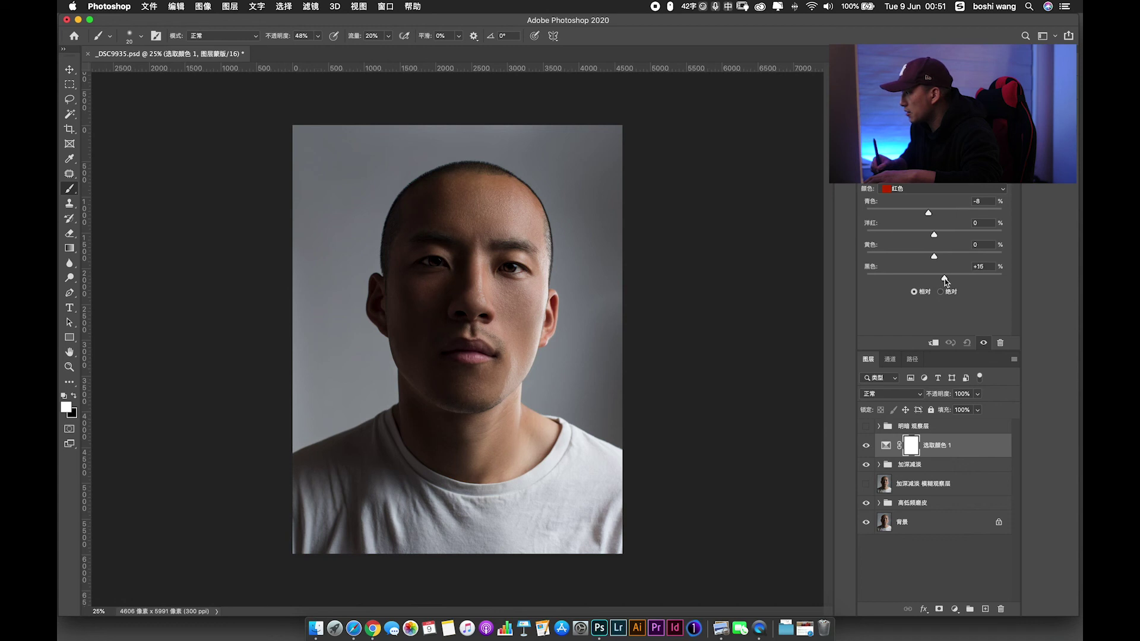
Add slight cyan and reduce black in the Yellows, then compare with Selective Color hidden.
click(917, 192)
click(897, 203)
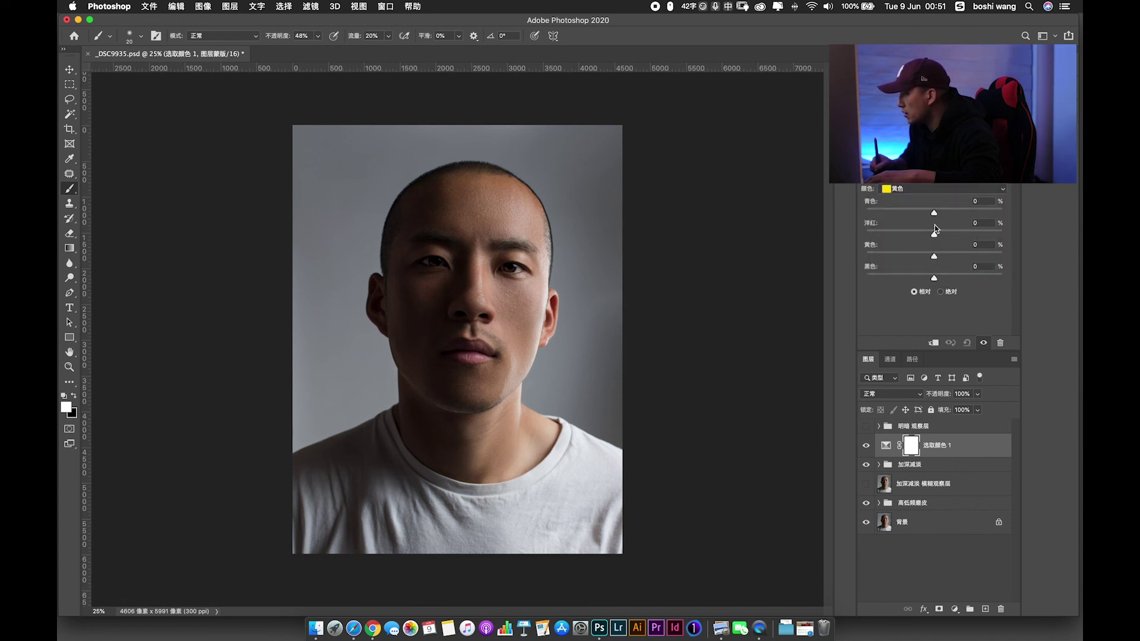
drag(934, 212, 934, 213)
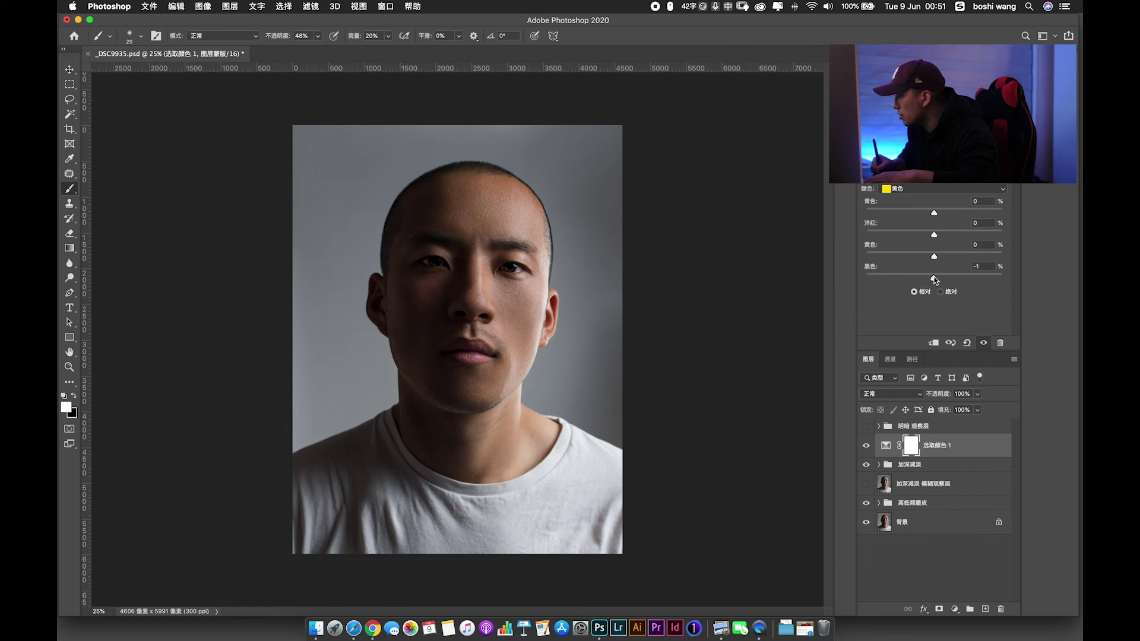
drag(939, 279, 933, 278)
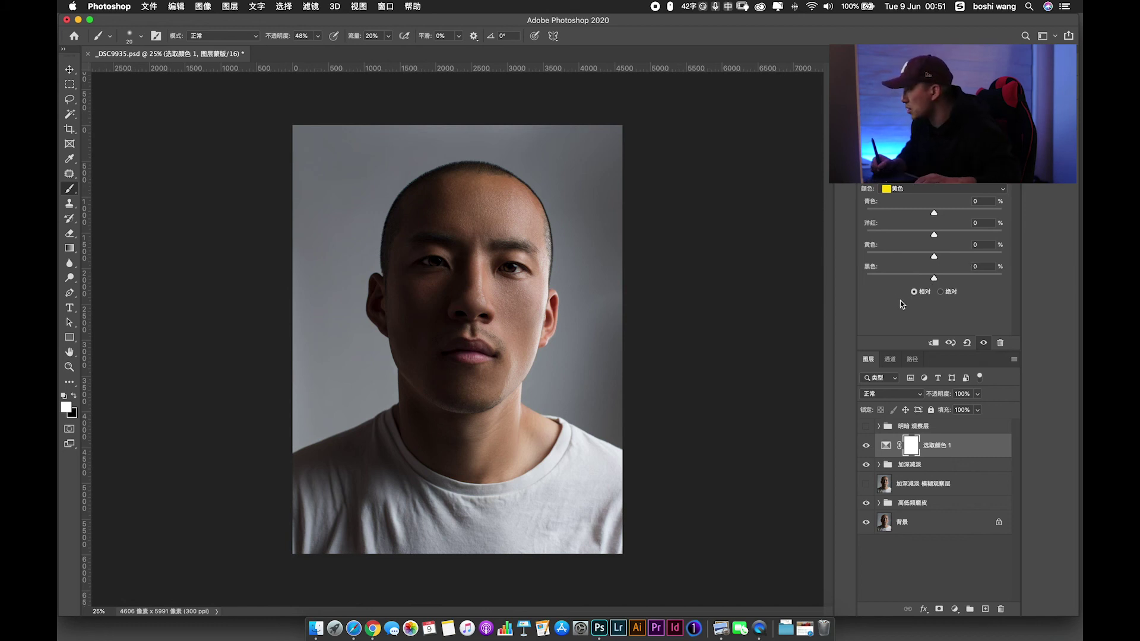
click(866, 446)
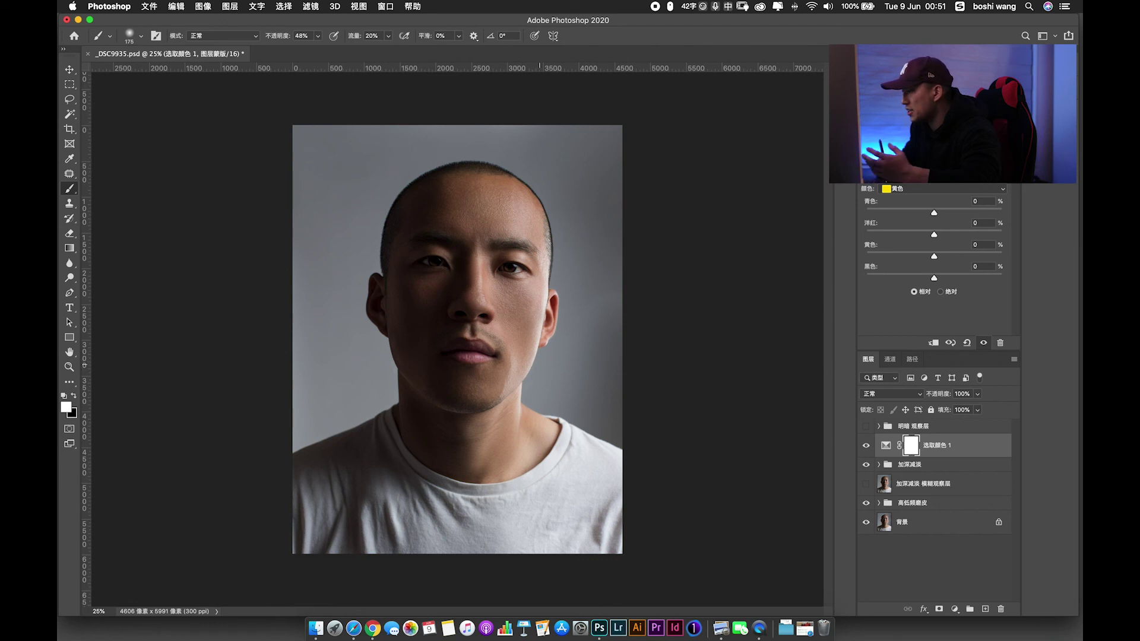
Rename the Selective Color layer to 肤色调整.
click(954, 610)
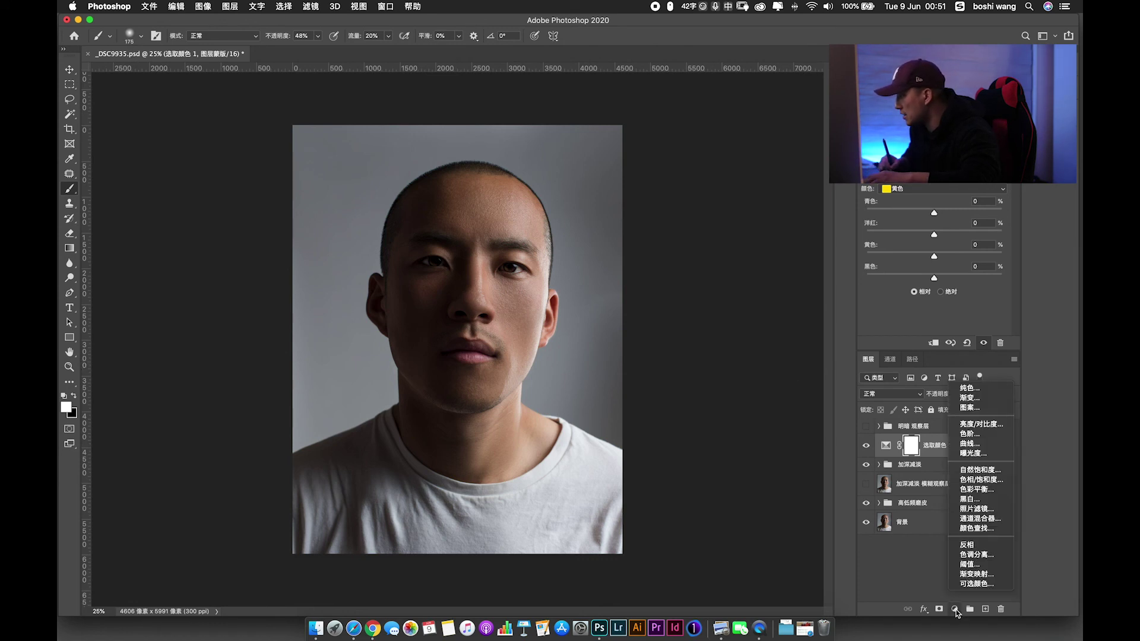
key(Escape)
double_click(936, 445)
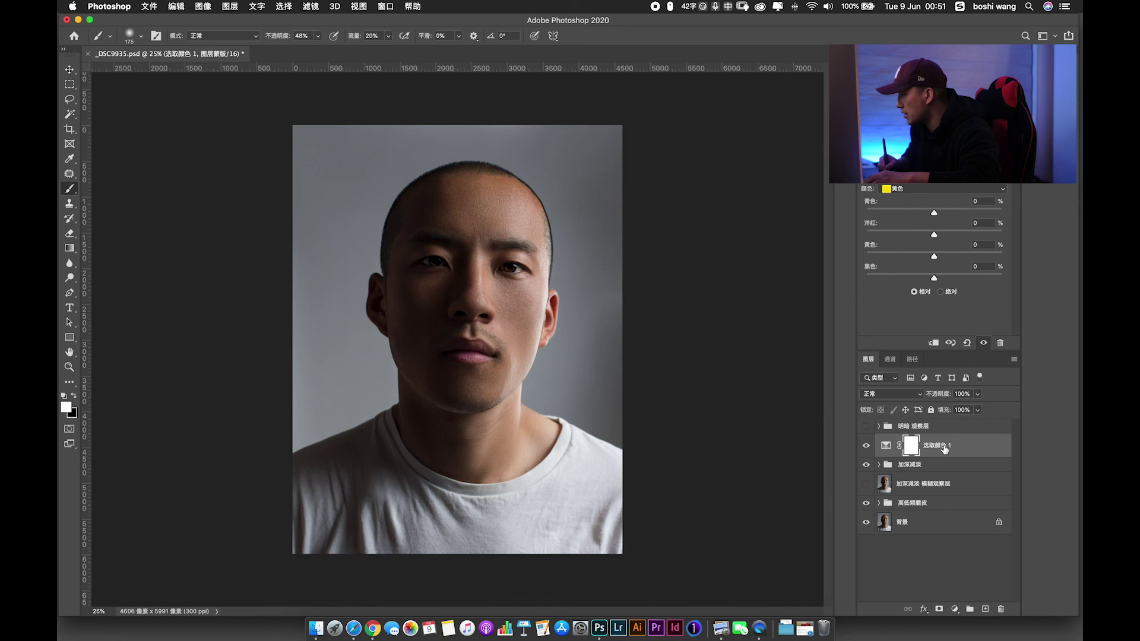
text(肤色)
text(tia调整)
key(Return)
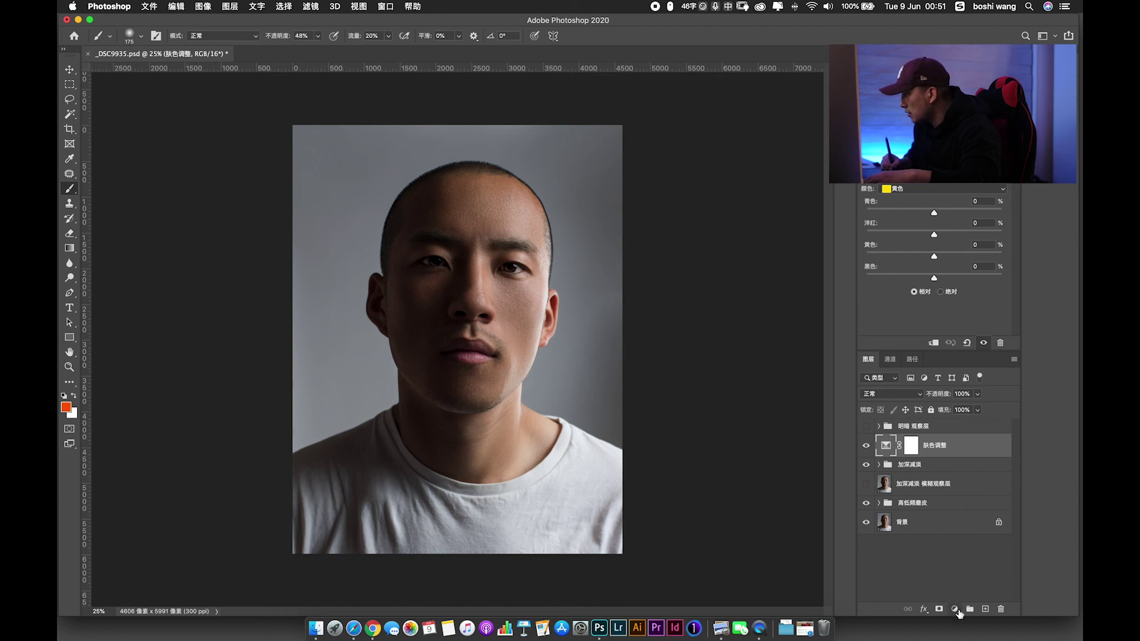
Add a monochrome Channel Mixer adjustment layer blended in Soft Light.
click(954, 609)
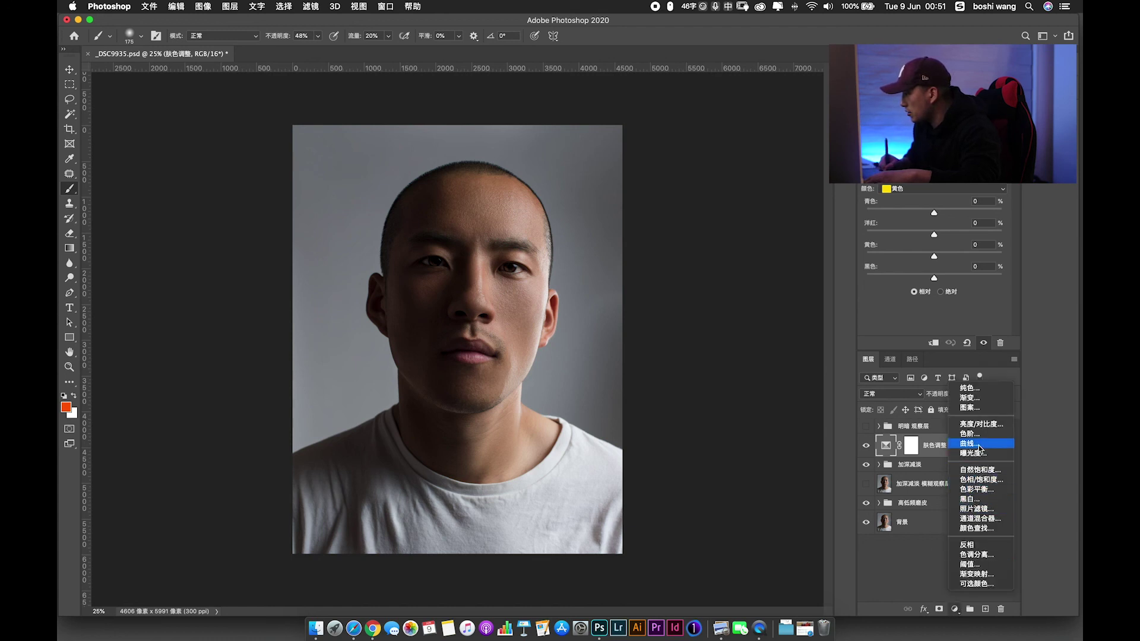
click(1010, 520)
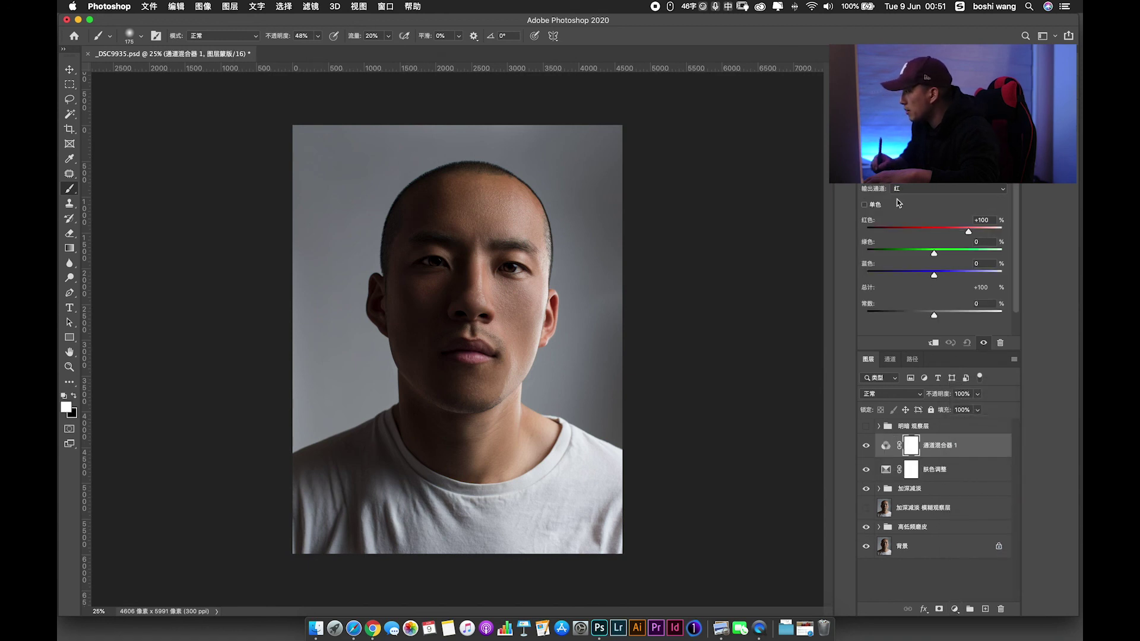
click(872, 208)
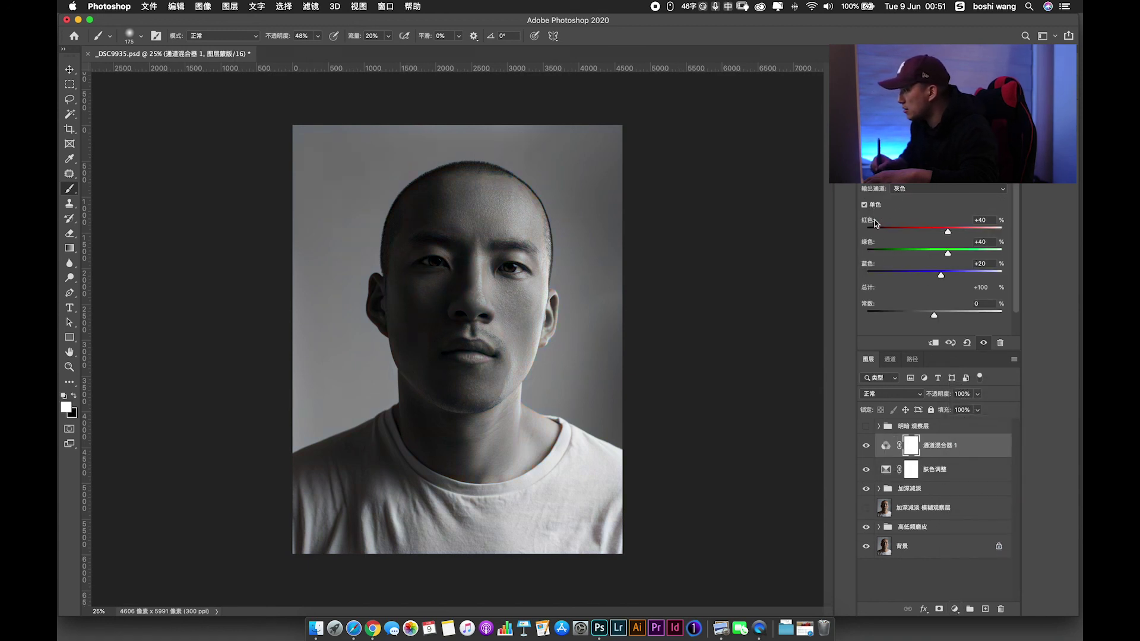
click(911, 394)
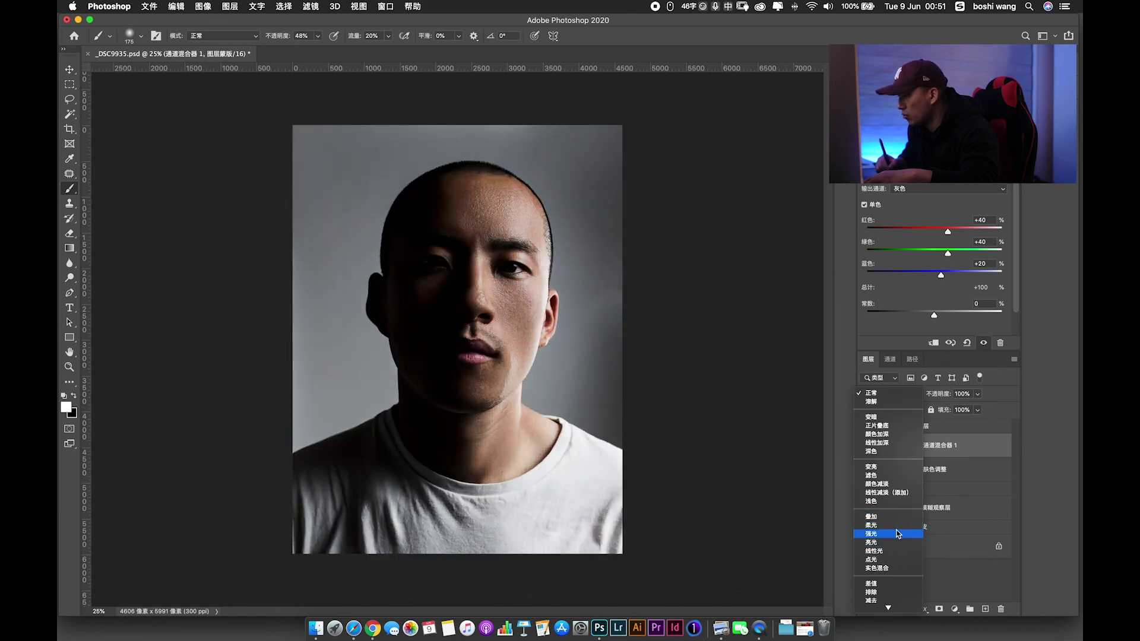
click(898, 526)
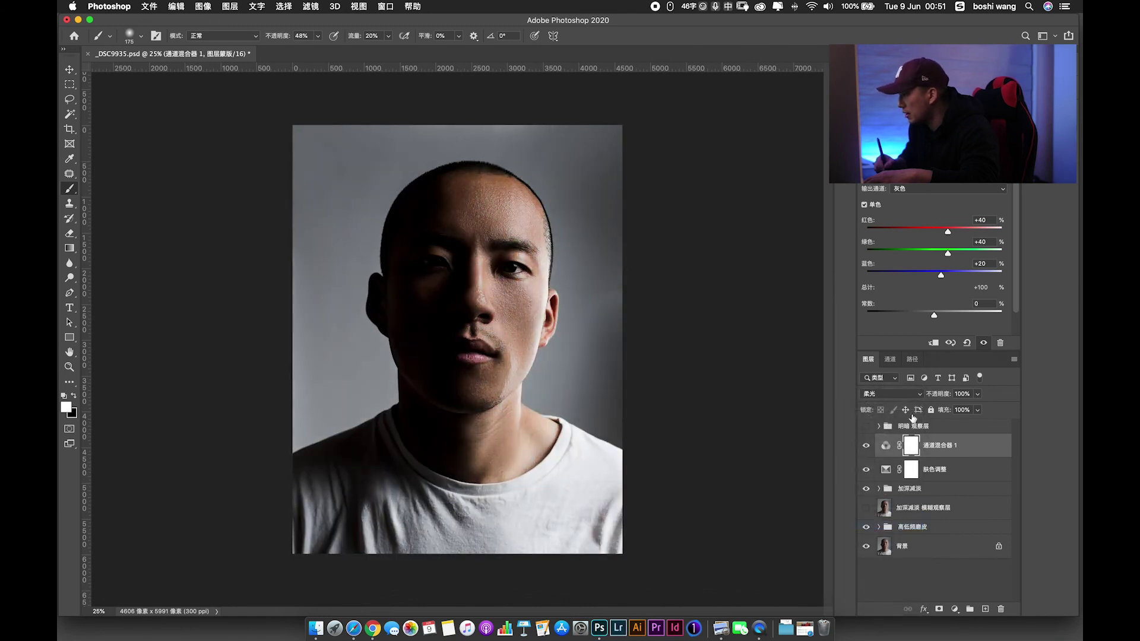
Lower the Channel Mixer layer to 40% opacity and inspect the texture effect.
key(super+equal)
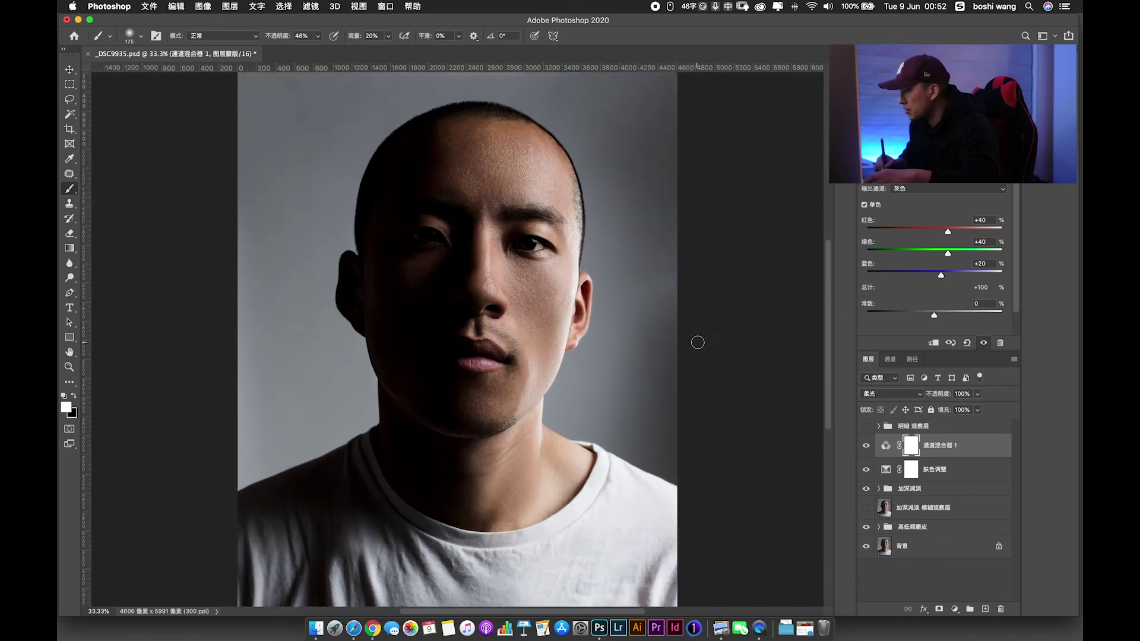
key(super+minus)
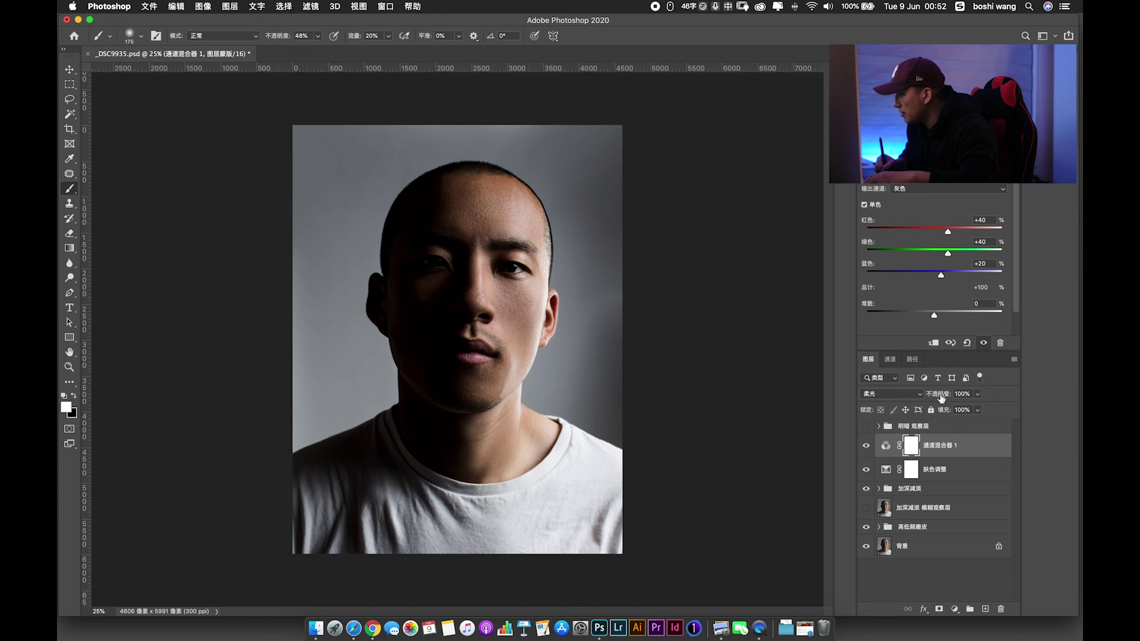
drag(944, 398, 907, 405)
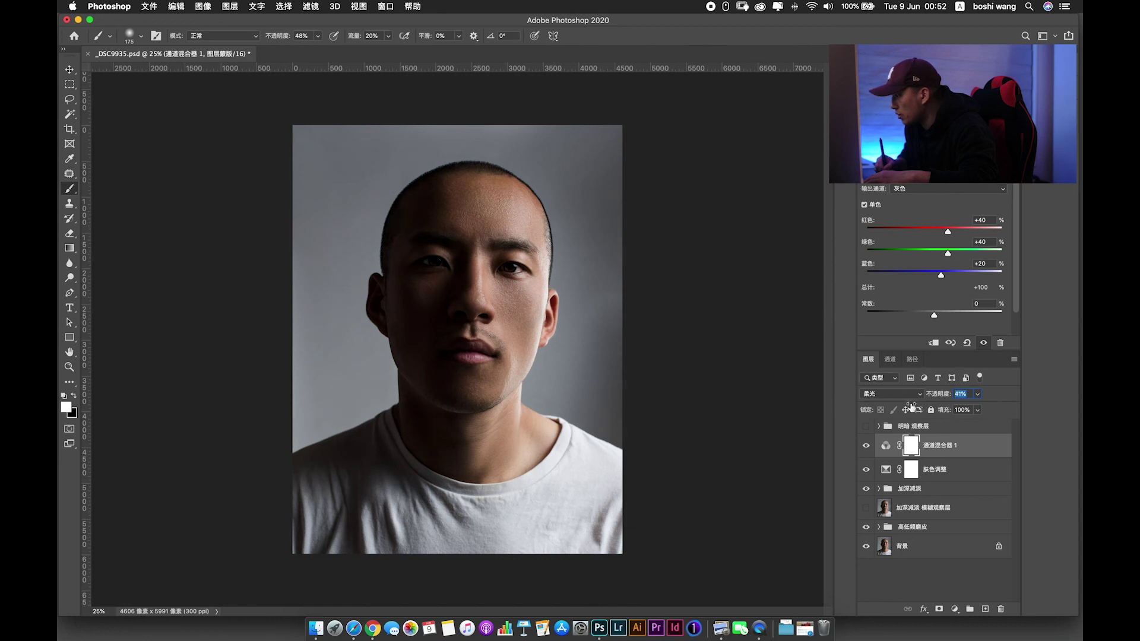
text(40)
key(Return)
key(super+equal)
key(super+equal)
key(super+minus)
key(super+minus)
Rename the Channel Mixer layer to 增强质感.
double_click(945, 446)
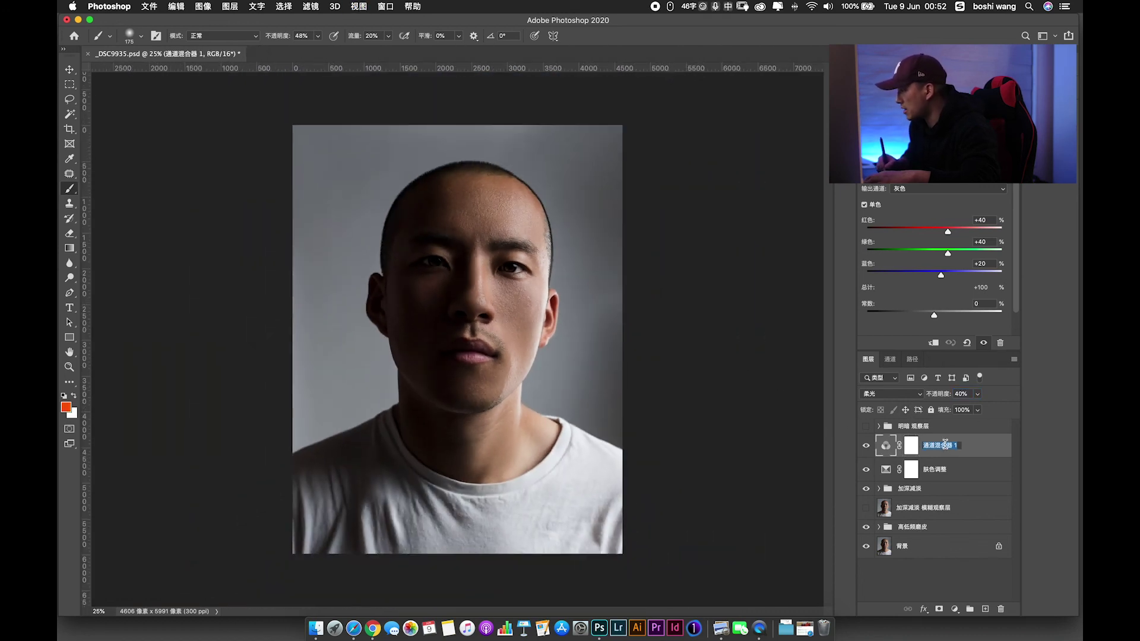
text(zeng)
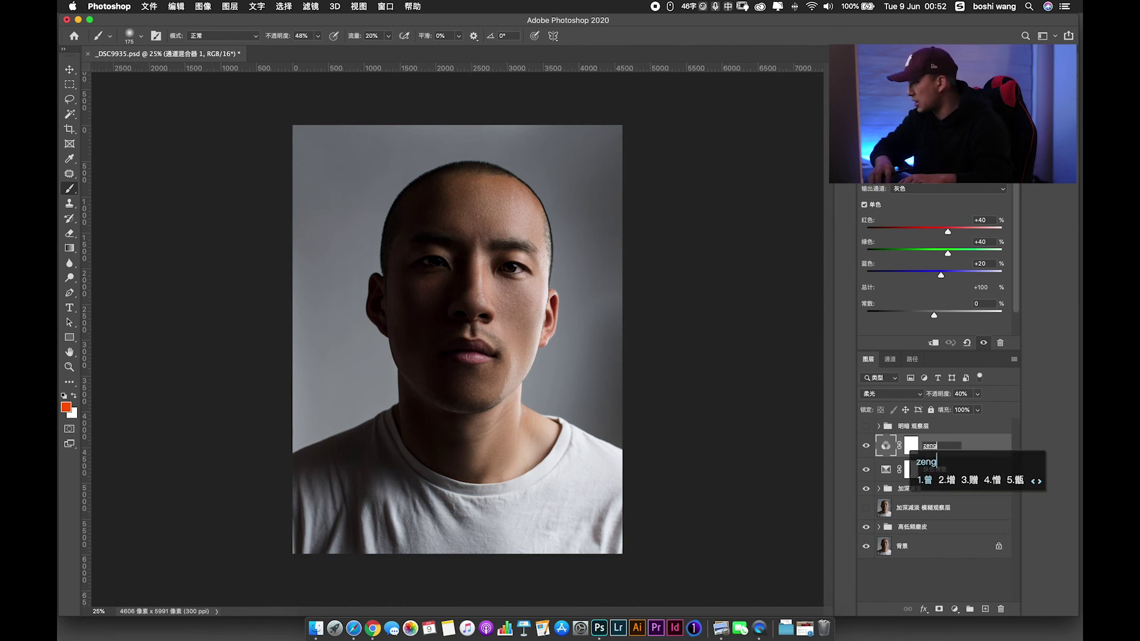
text('q)
key(space)
text(zhig)
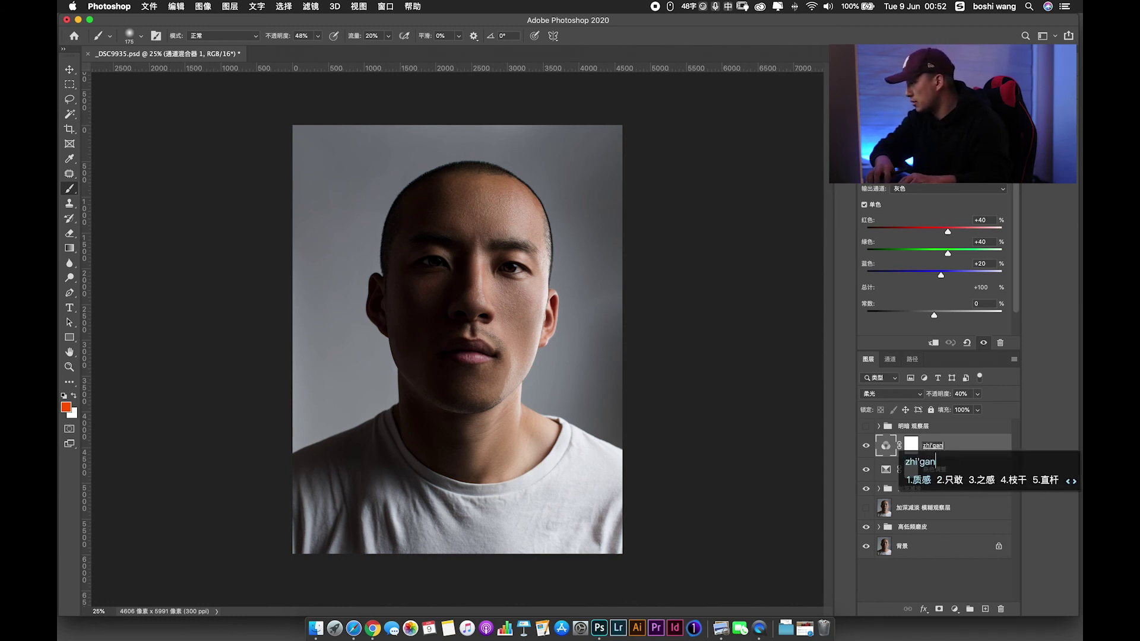
key(space)
key(Return)
key(Return)
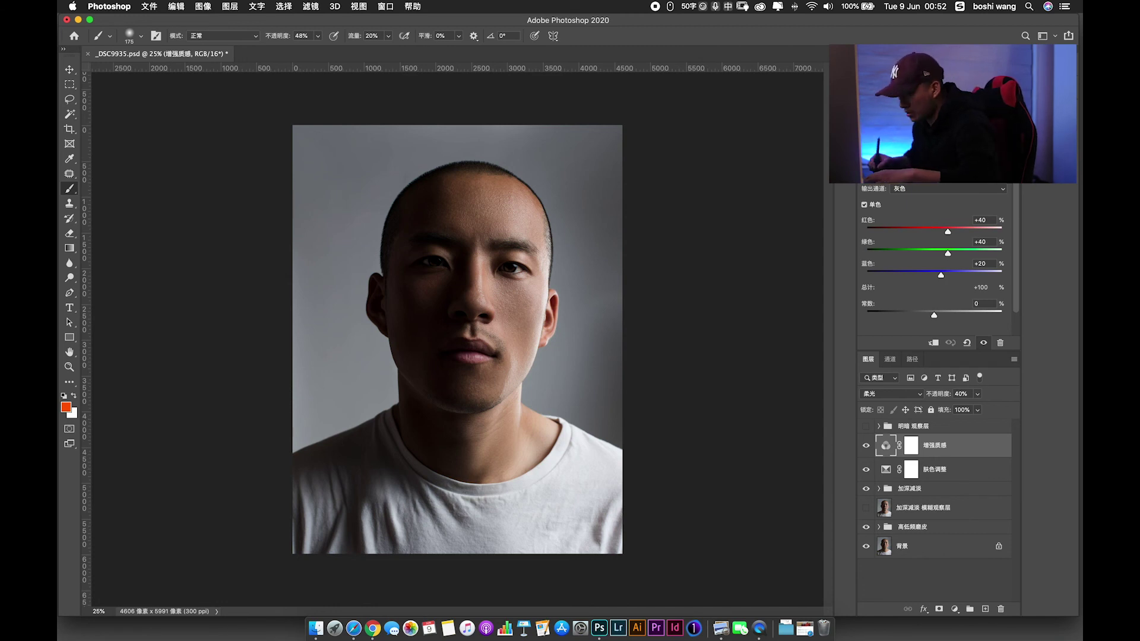
key(super+equal)
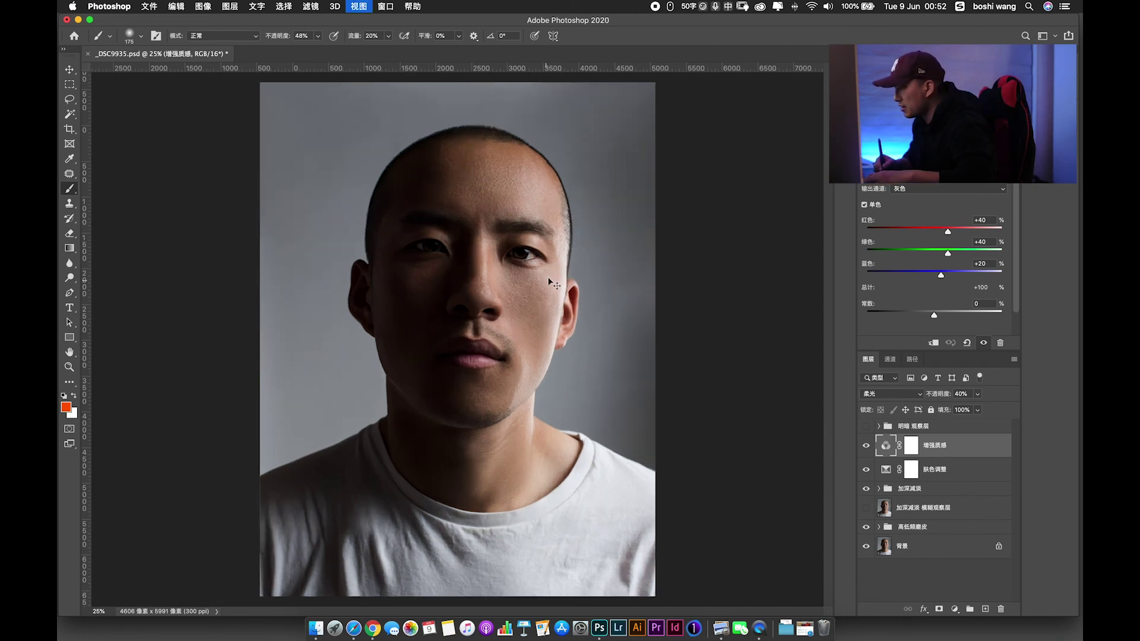
key(super+equal)
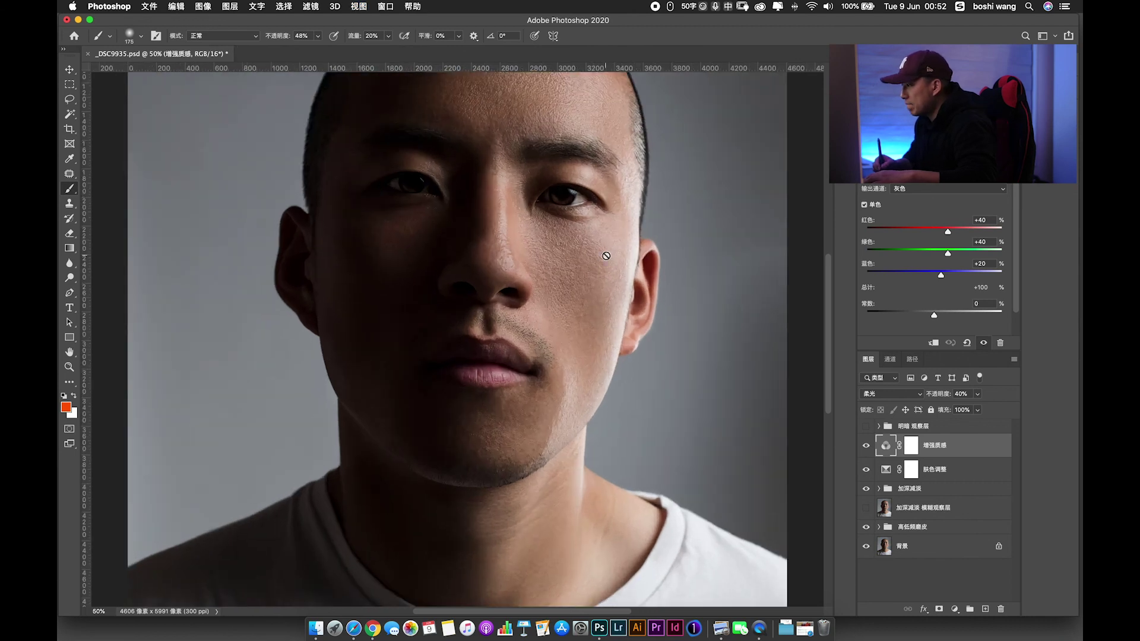
key(super+equal)
key(super+equal)
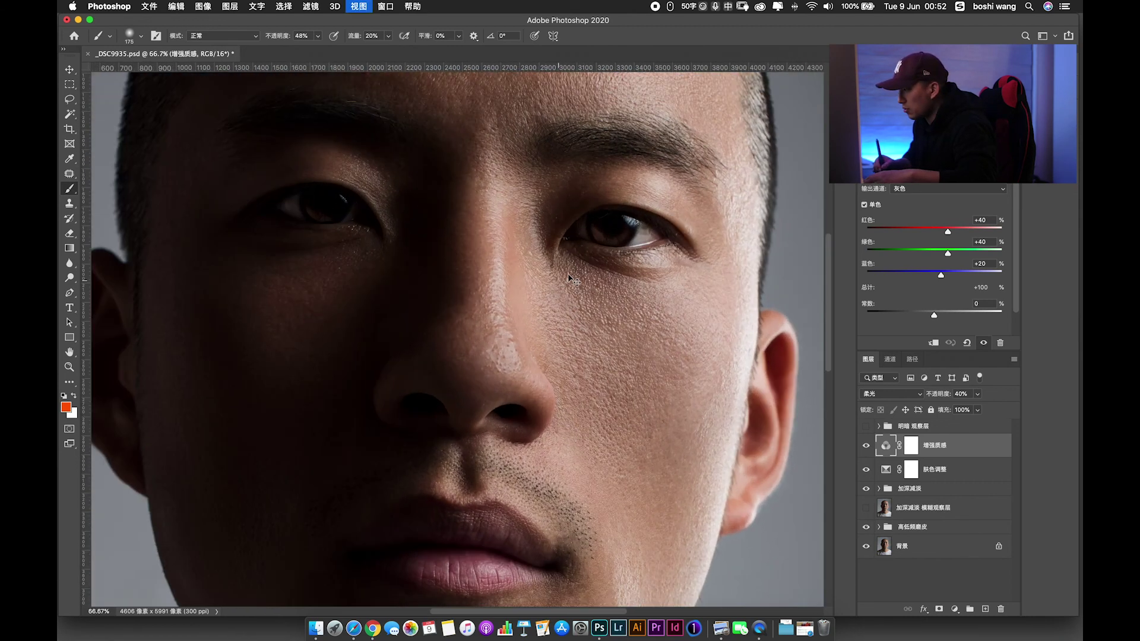
key(super+equal)
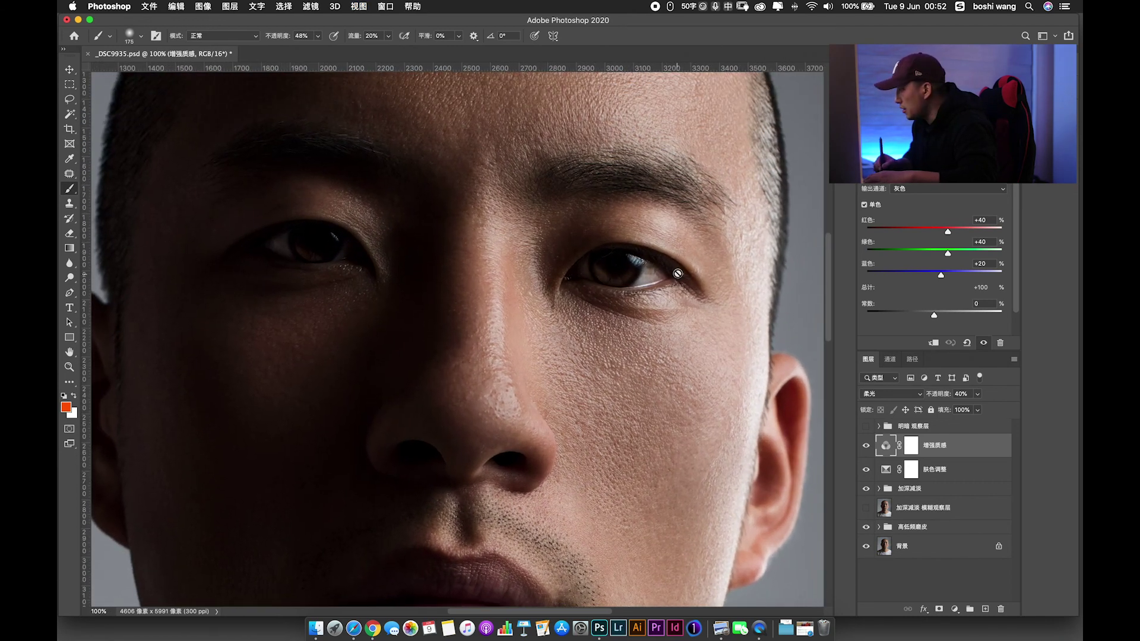
click(910, 447)
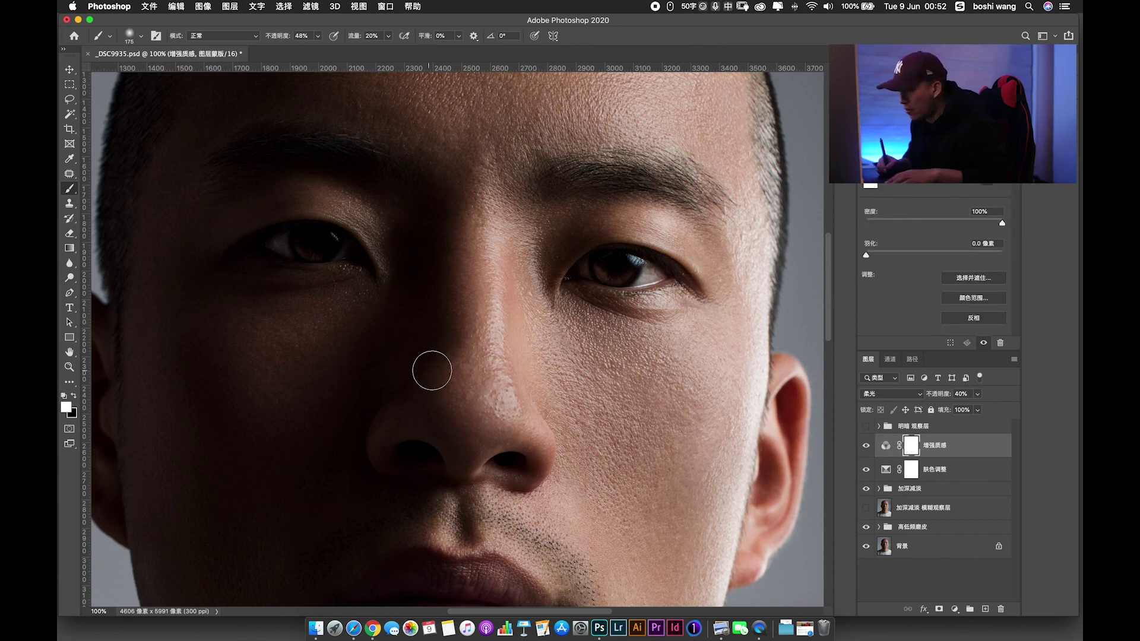
key(x)
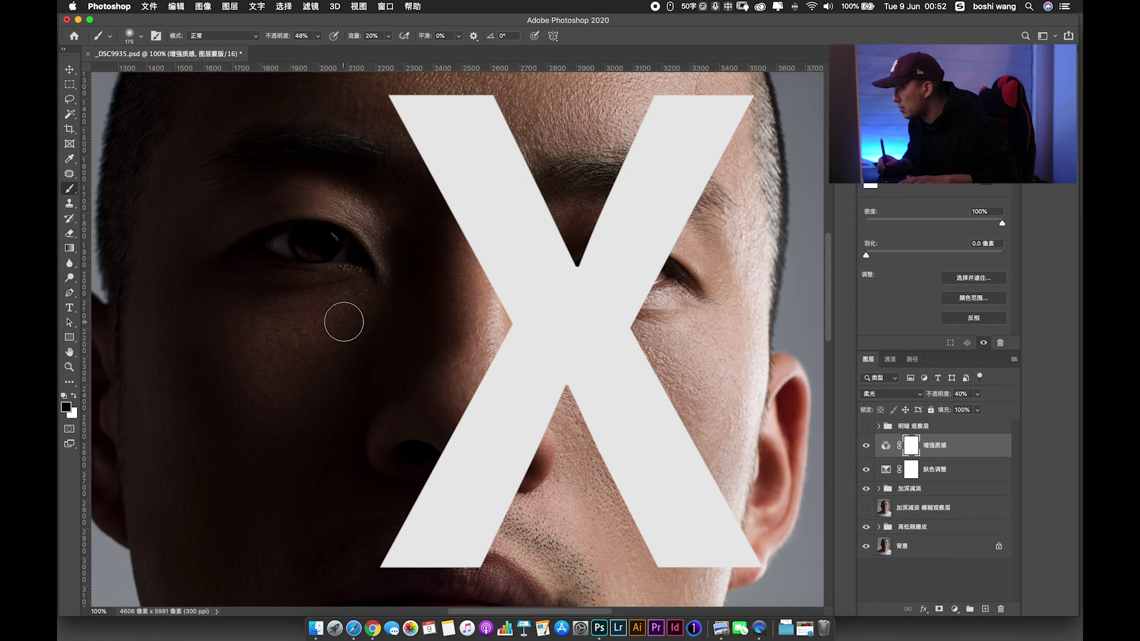
key(x)
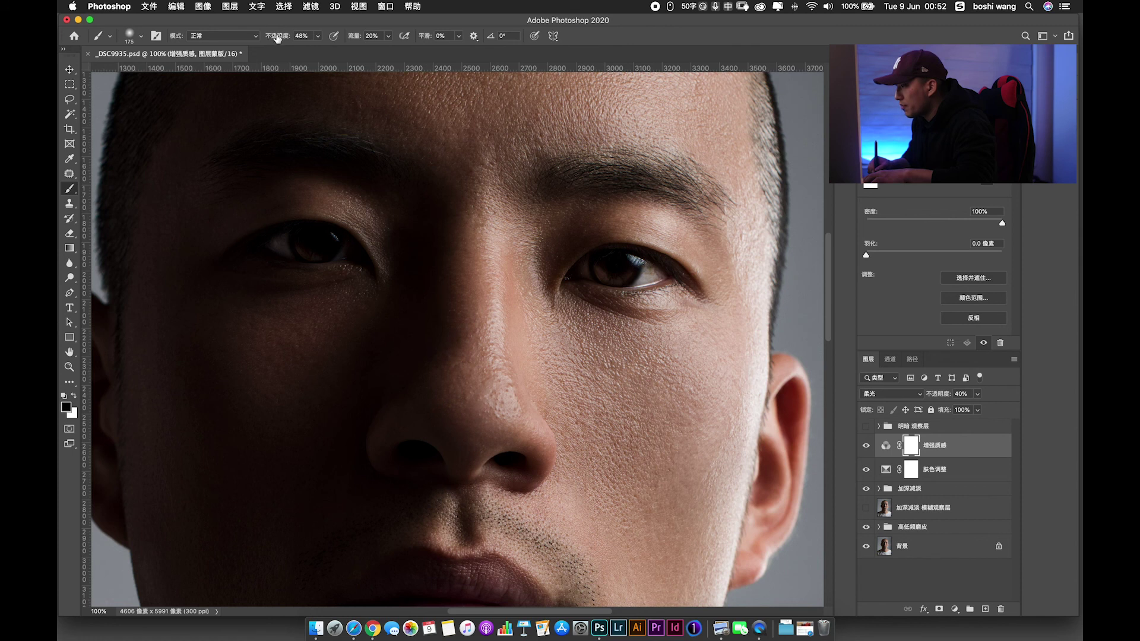
key(bracketleft)
key(bracketleft)
key(bracketleft)
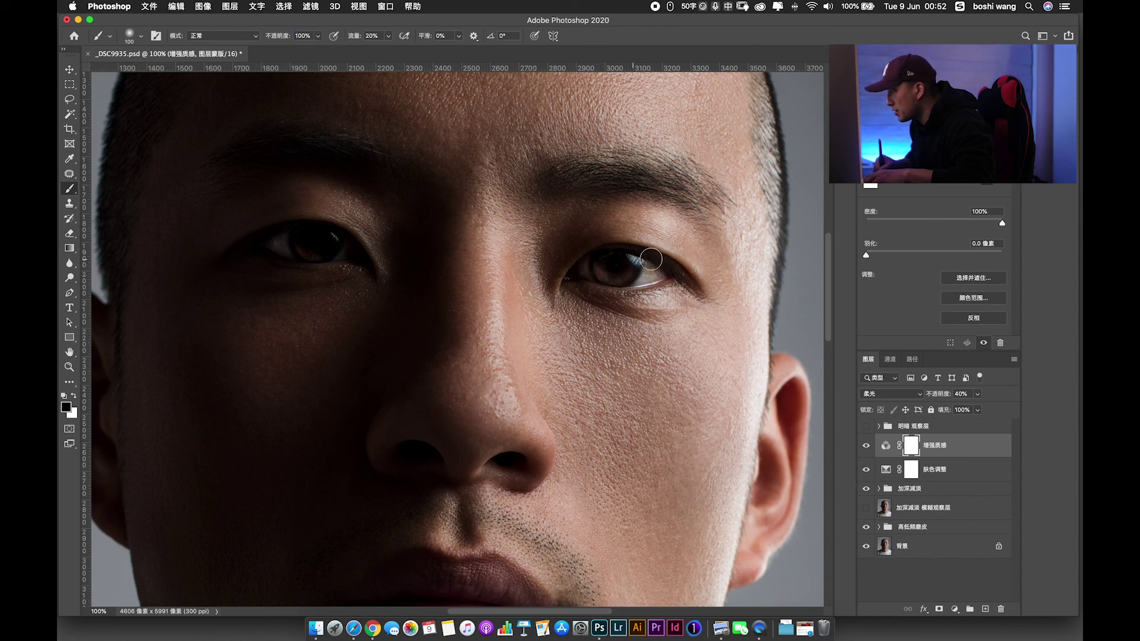
key(bracketleft)
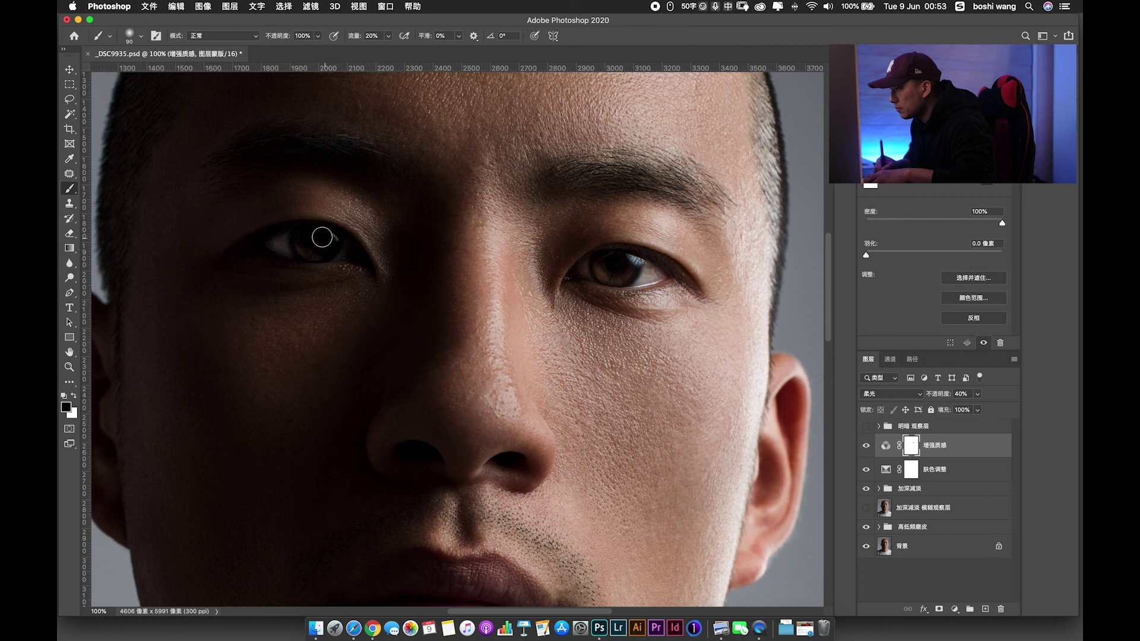
key(bracketright)
key(bracketright)
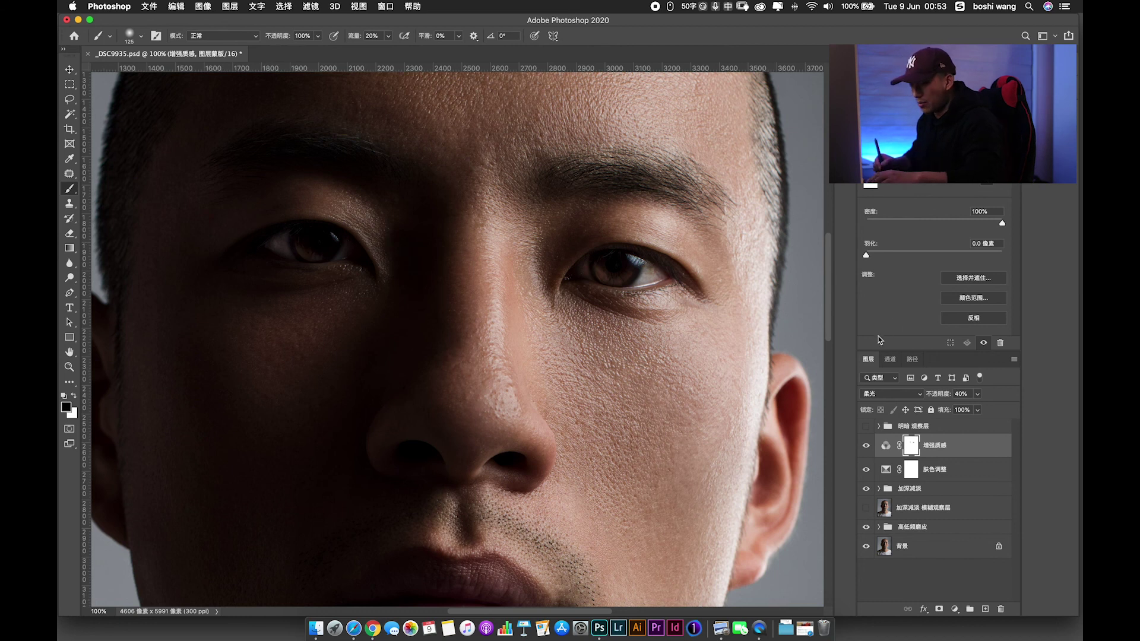
key(cmd+minus)
key(super+minus)
key(super+minus)
key(super+minus)
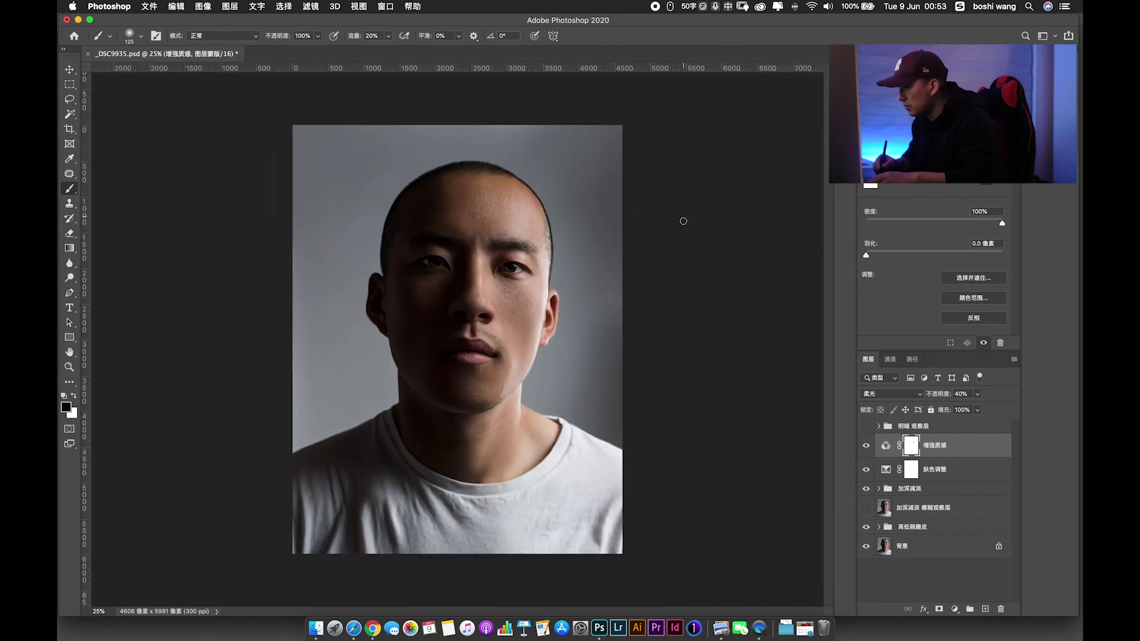
key(v)
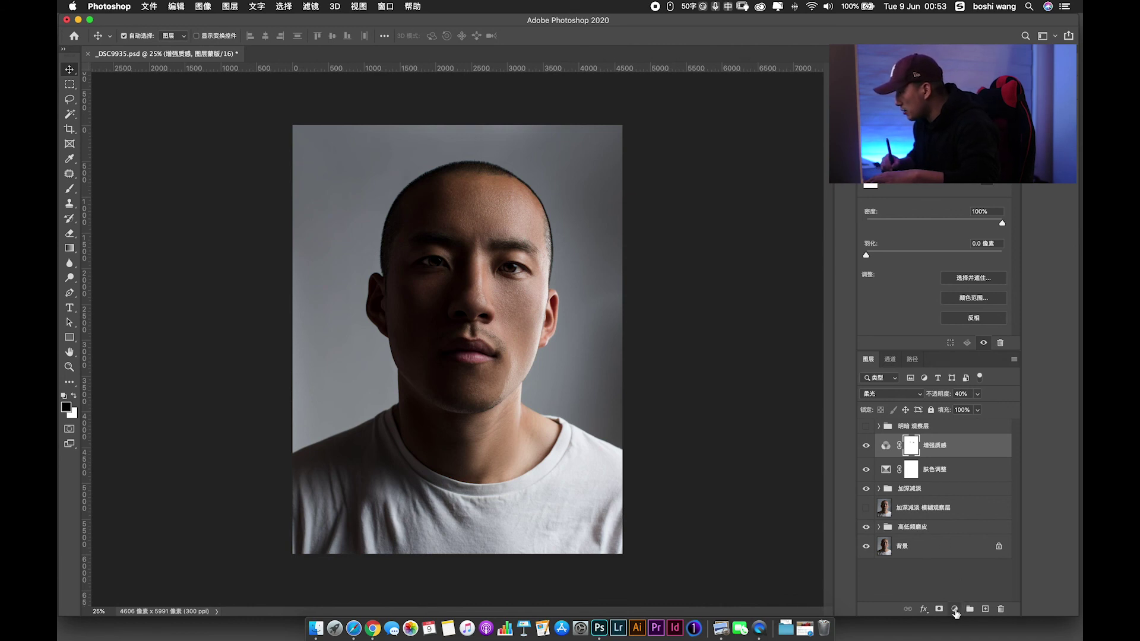
Add a Curves layer bowed upward to brighten midtones, with the lower curve adjusted.
click(954, 610)
click(972, 446)
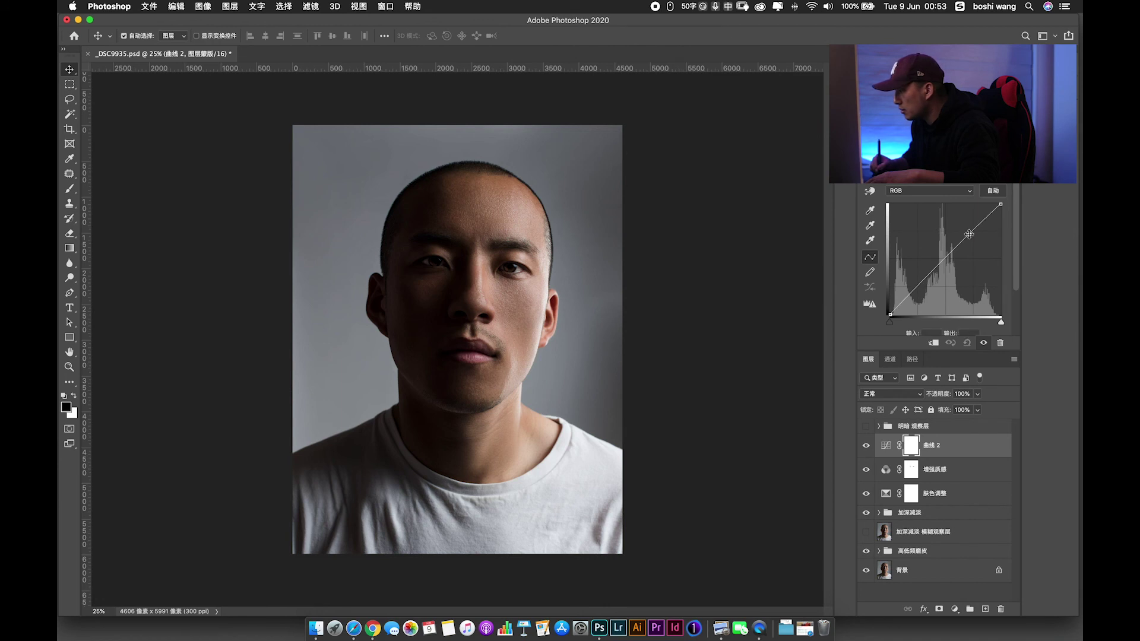
drag(969, 231, 967, 228)
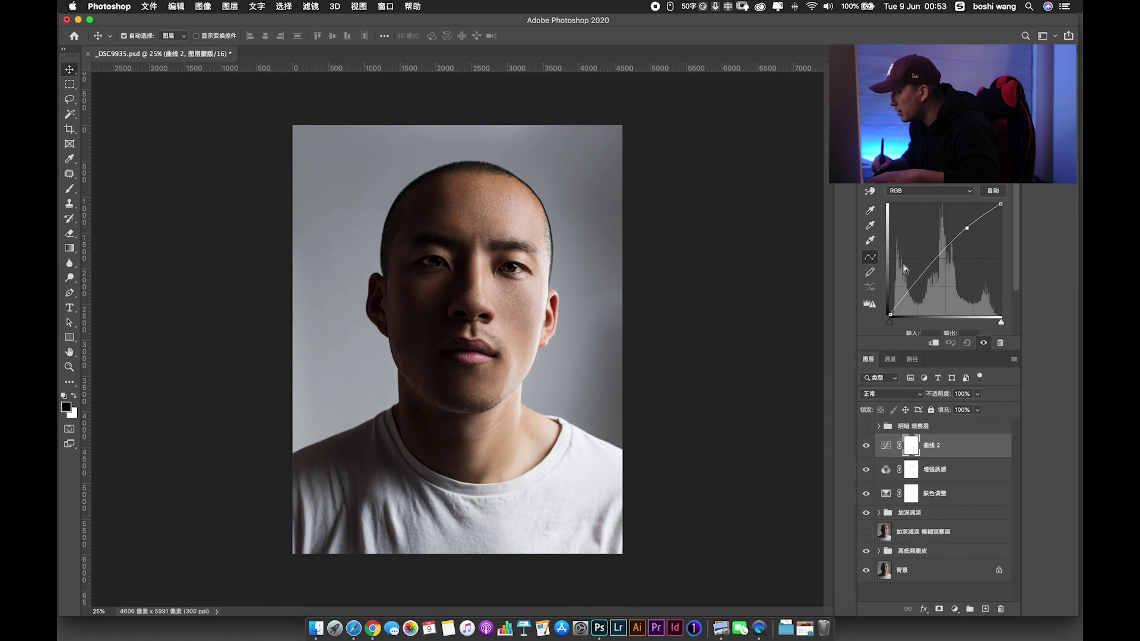
drag(920, 276, 921, 277)
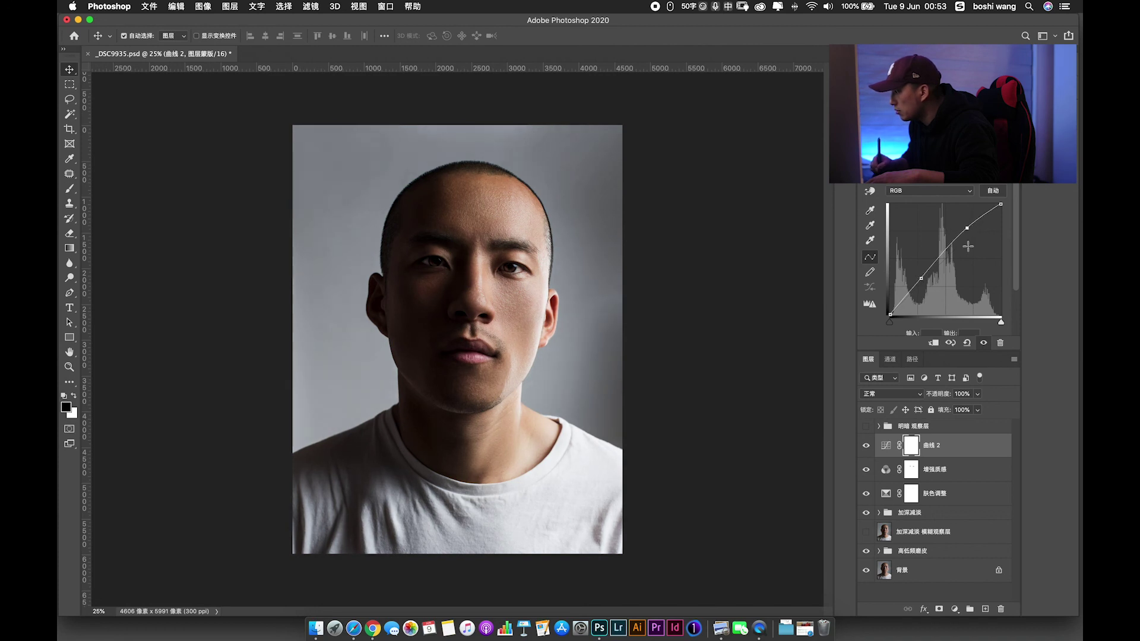
drag(921, 278, 920, 274)
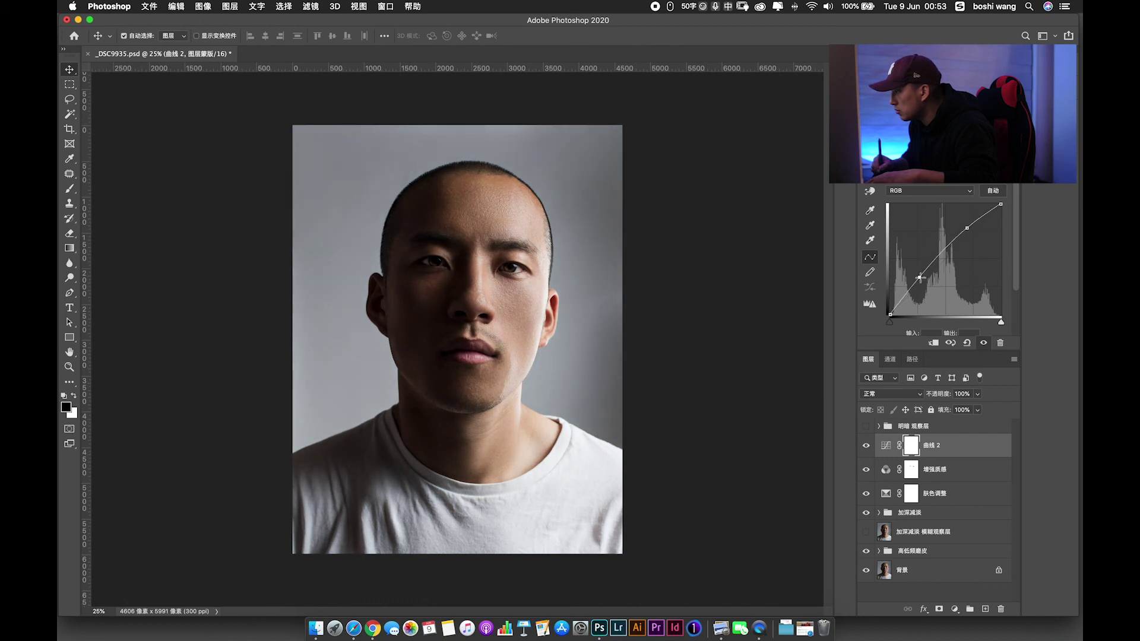
key(super+h)
key(super+equal)
key(super+equal)
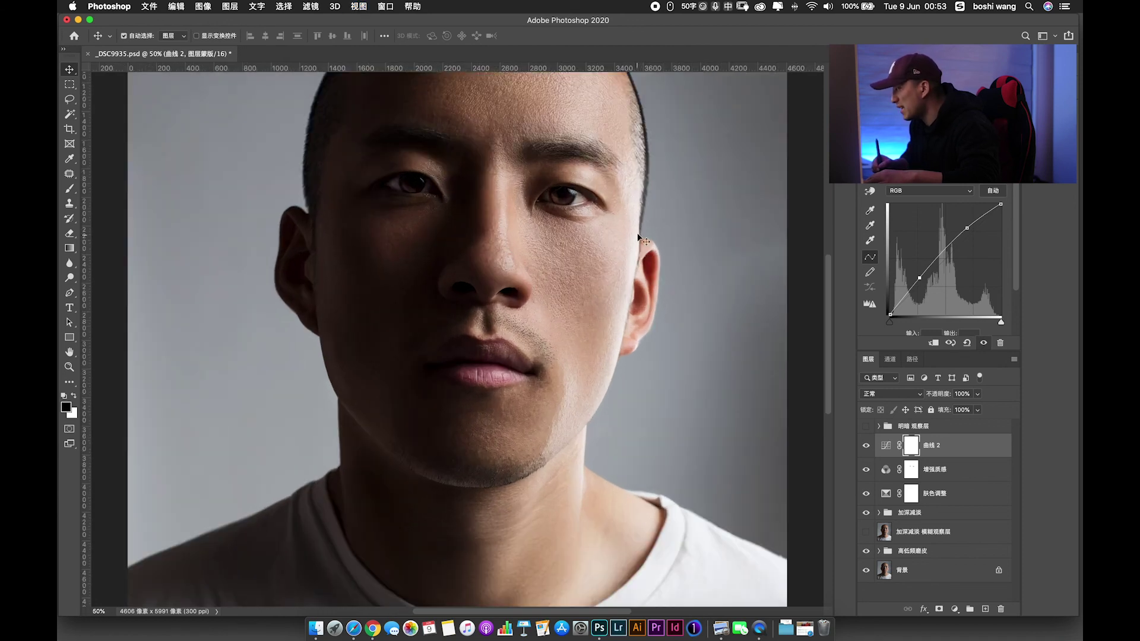
key(super+minus)
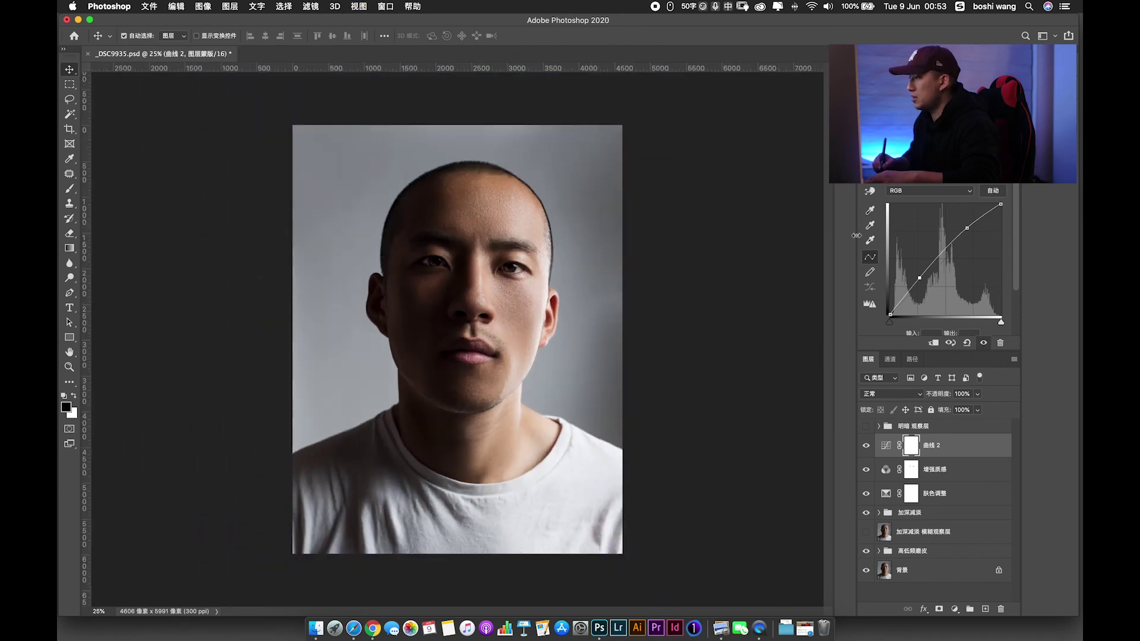
Set the 曲线 2 curve layer to 60% opacity, toggling it to compare.
click(866, 446)
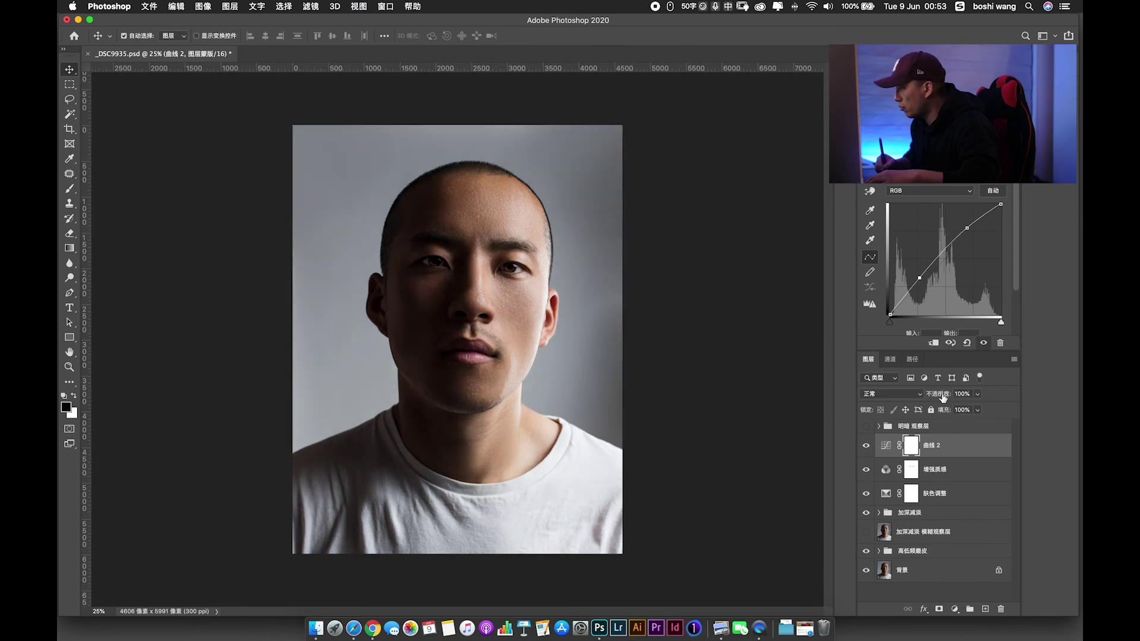
drag(943, 398, 928, 401)
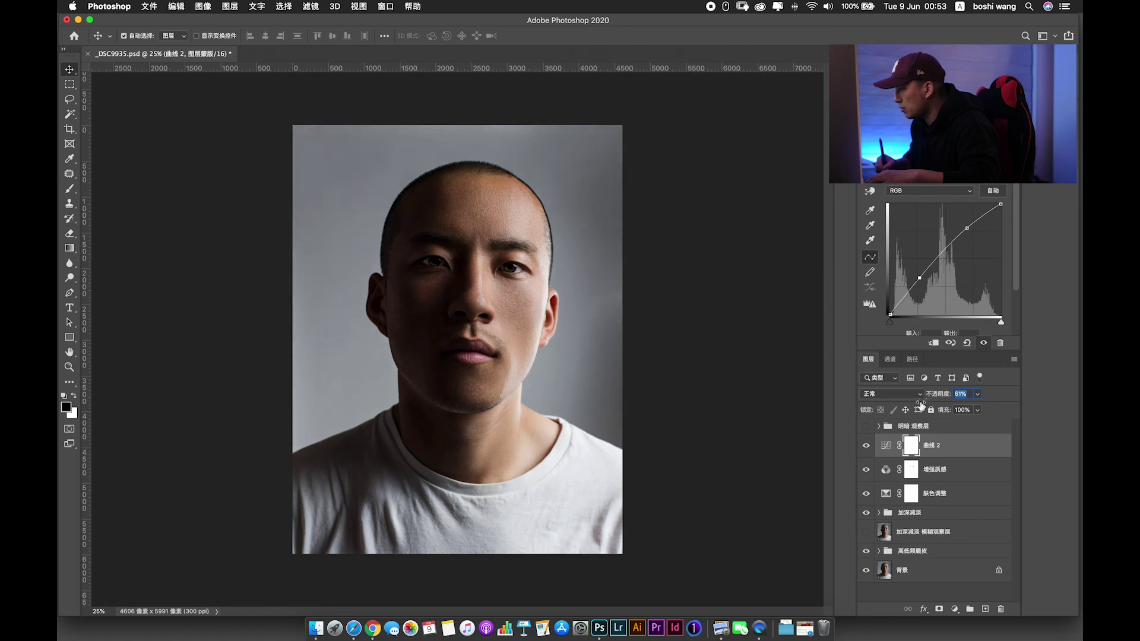
drag(920, 407, 921, 417)
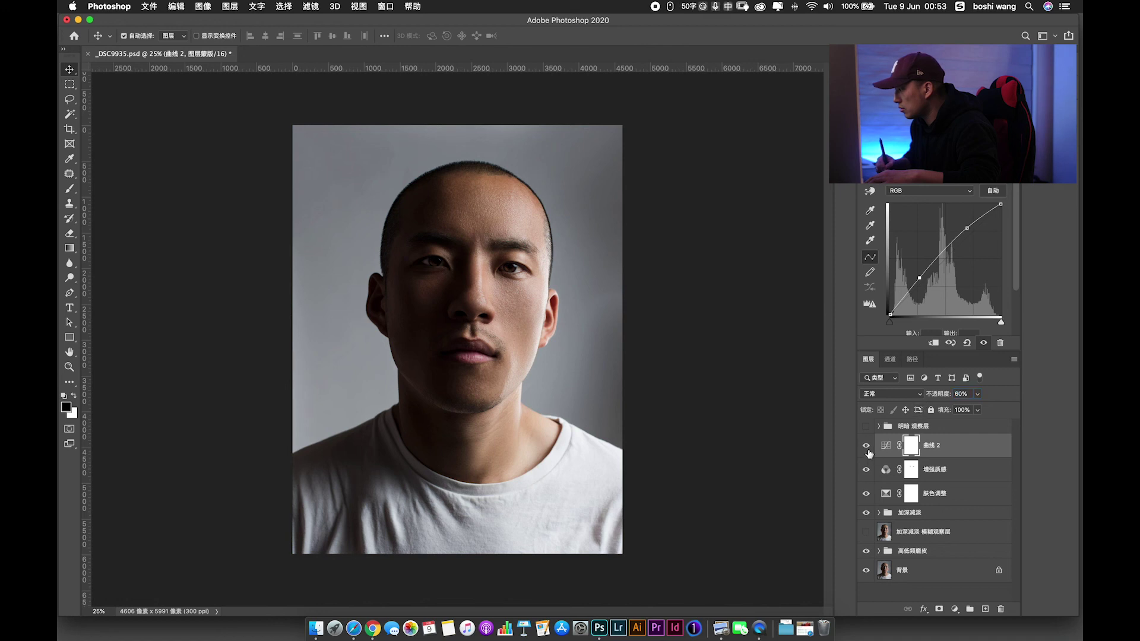
click(866, 450)
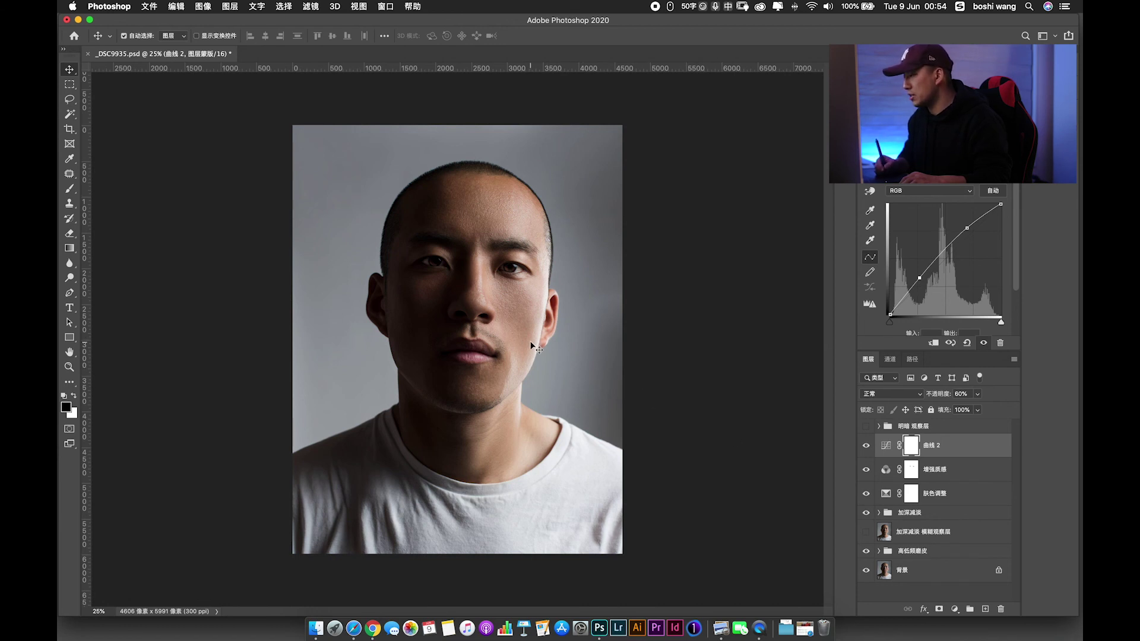
key(ctrl+plus)
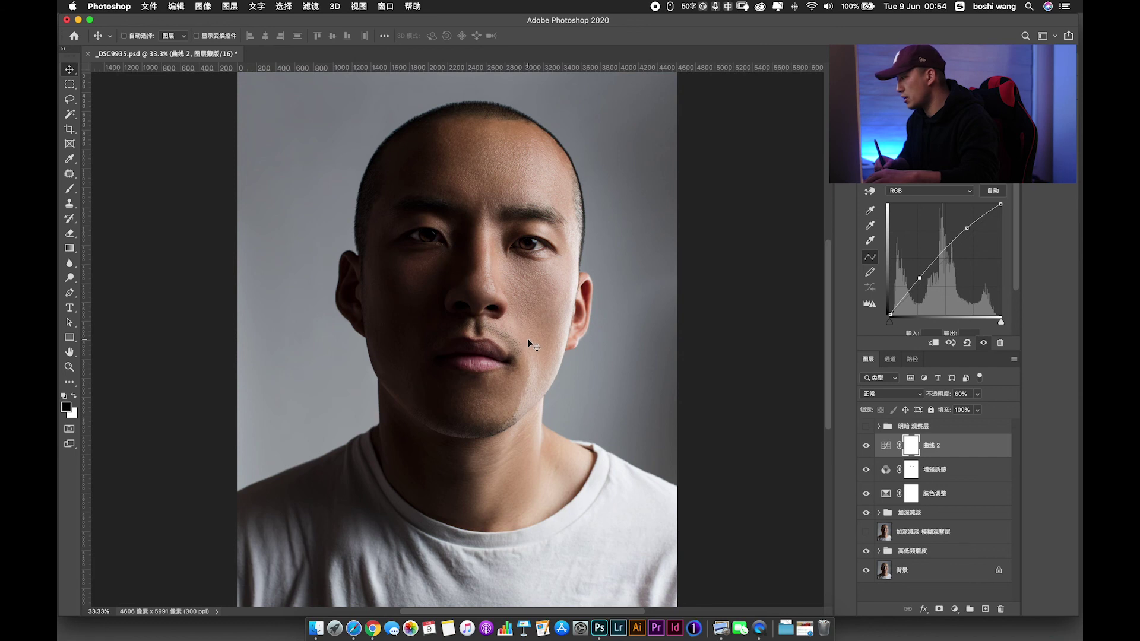
key(ctrl+minus)
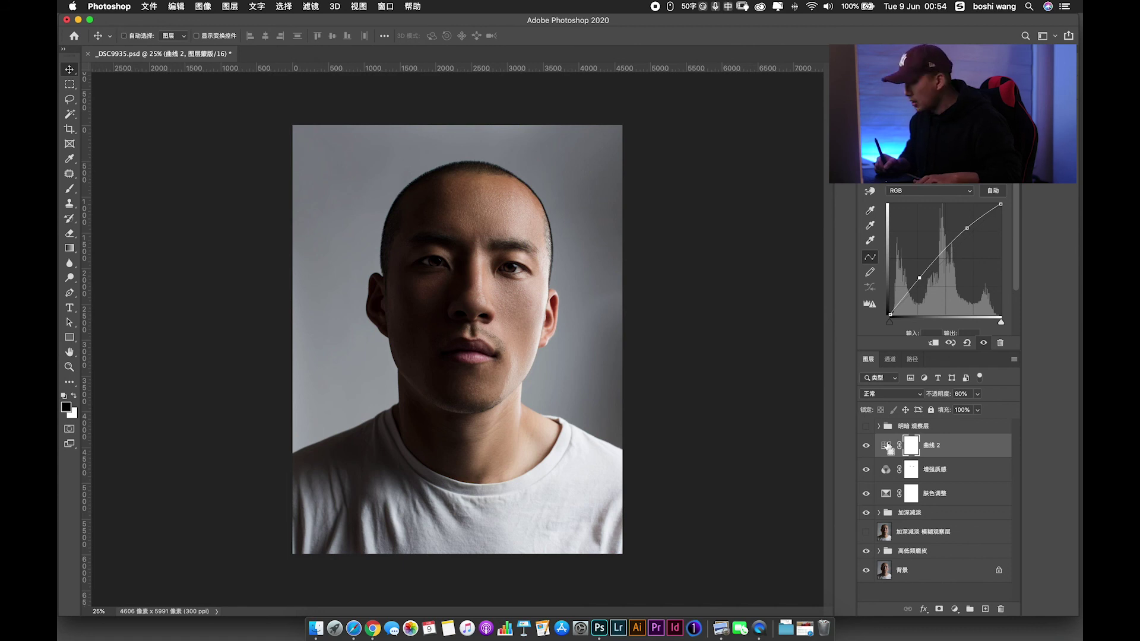
key(ctrl)
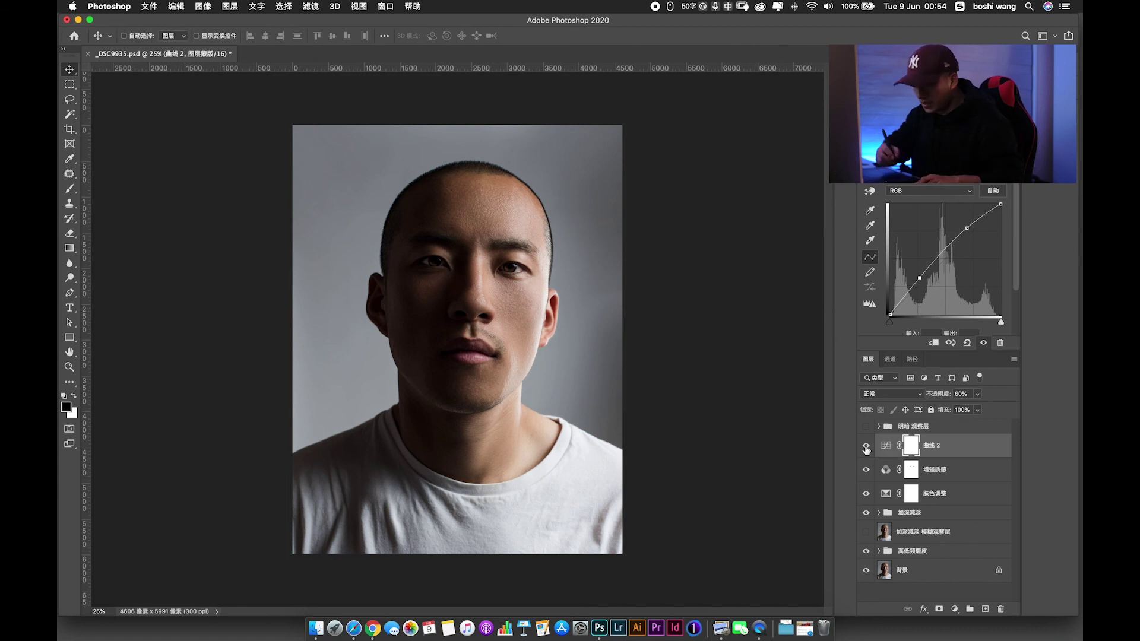
Stamp all visible layers into a new merged layer named 锐化.
key(ctrl+alt+shift+e)
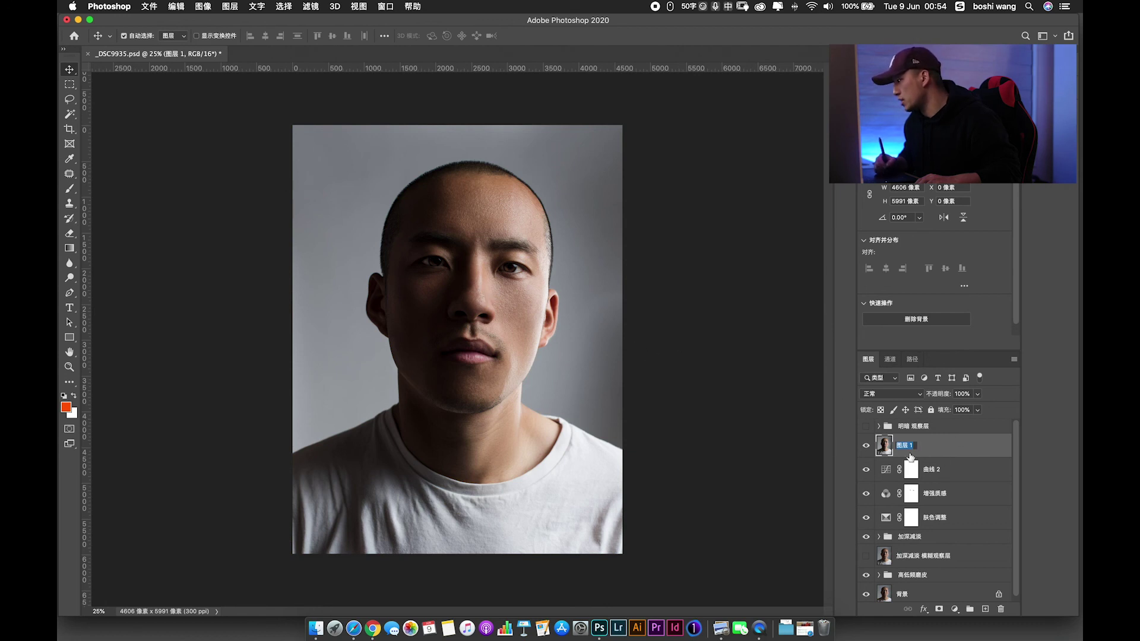
text(ruihua)
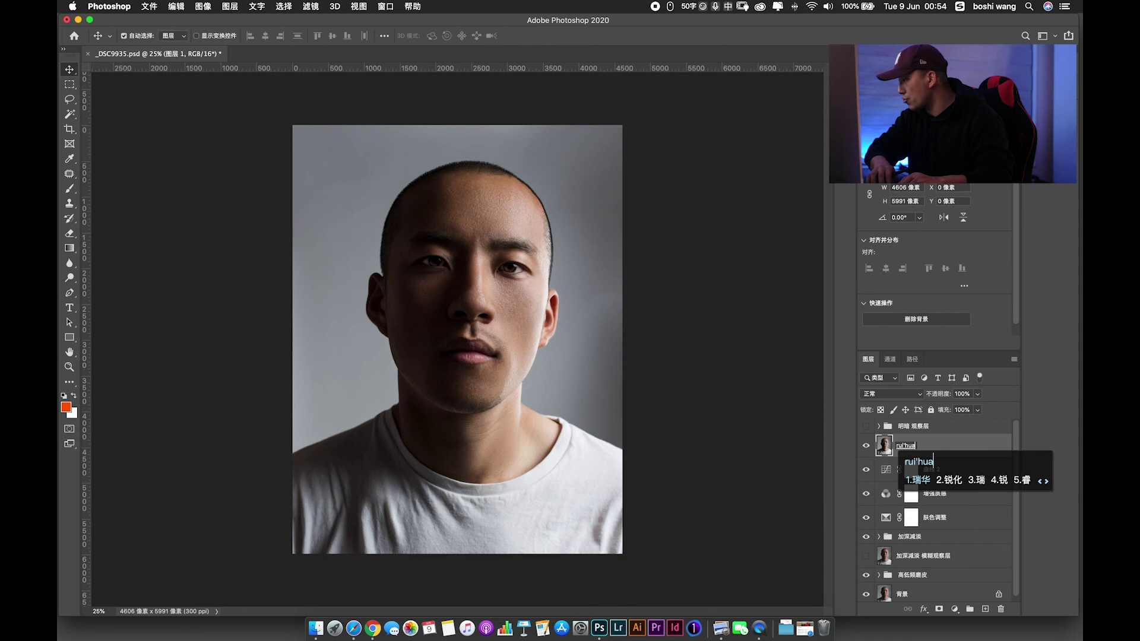
text(2)
key(Return)
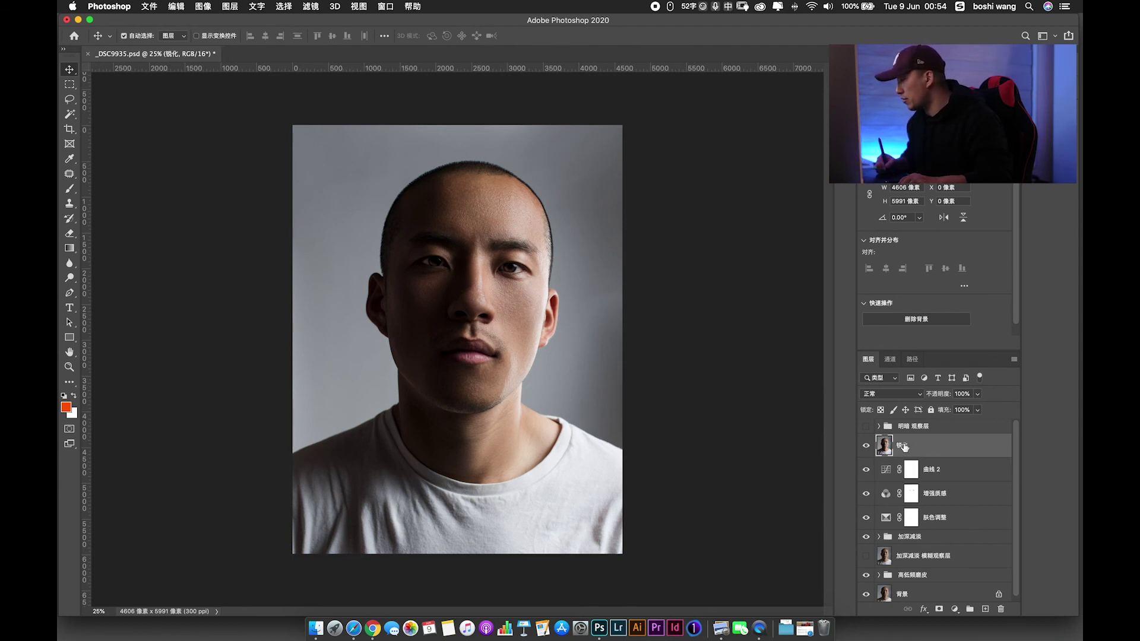
Apply Smart Sharpen at 200%, 1.0 px radius to the 锐化 layer, previewing on the eyes.
key(ctrl+plus)
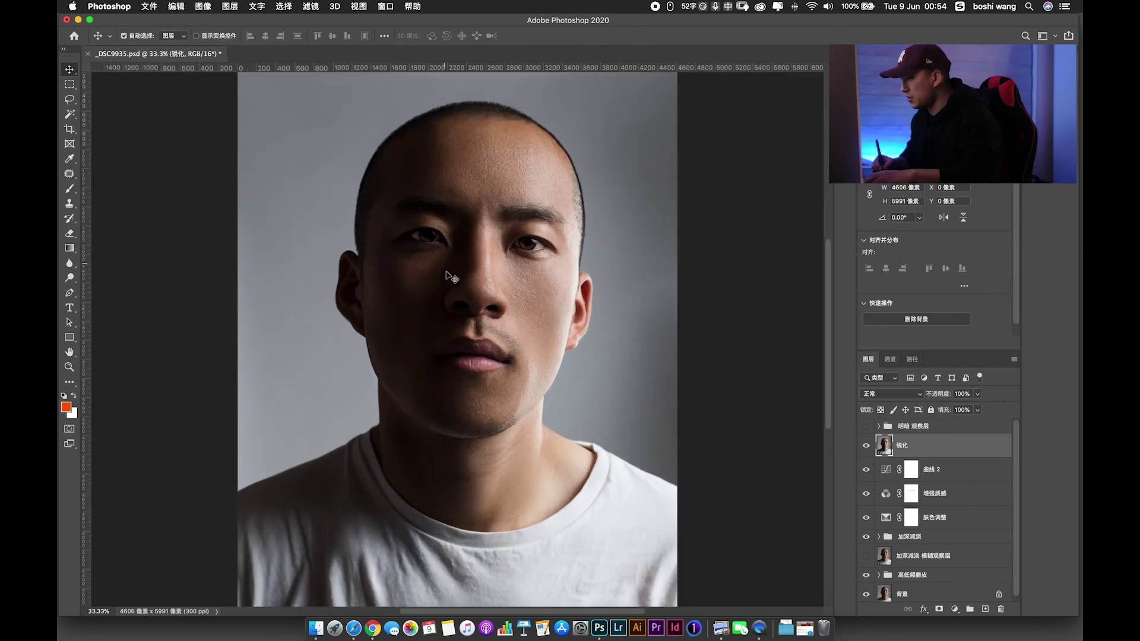
click(308, 6)
mouse_move(318, 218)
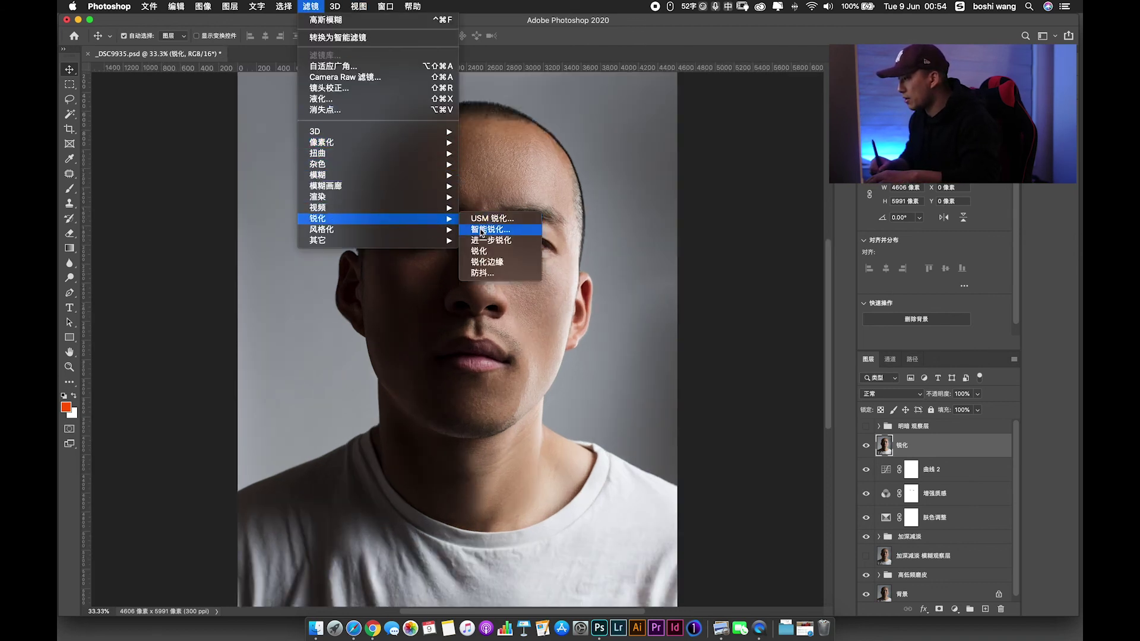
click(491, 229)
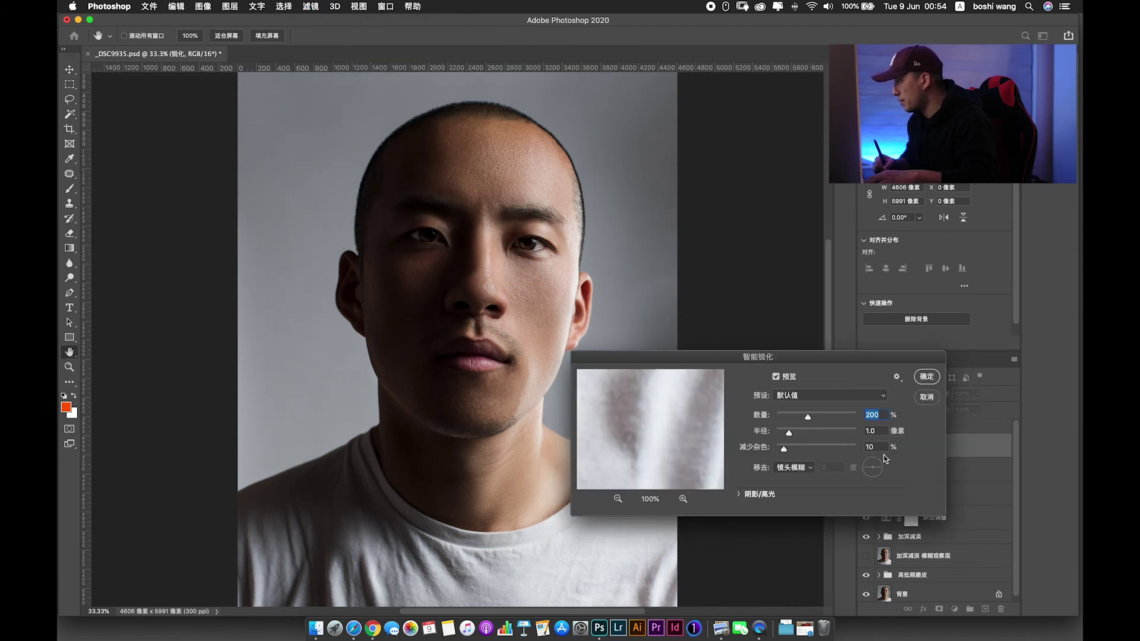
click(538, 246)
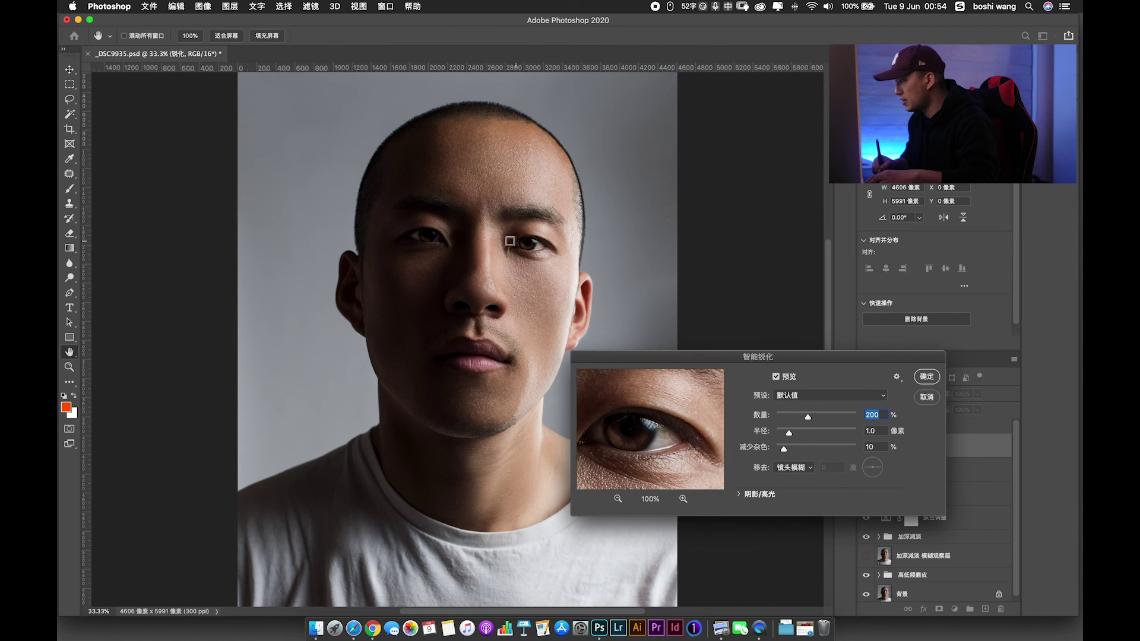
click(428, 234)
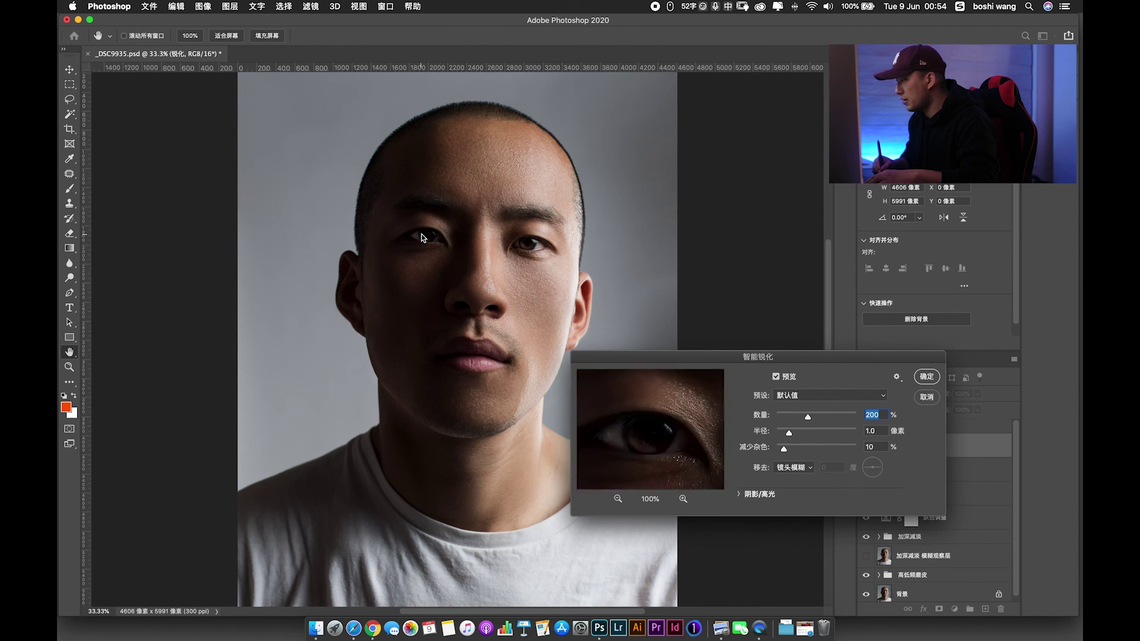
click(535, 249)
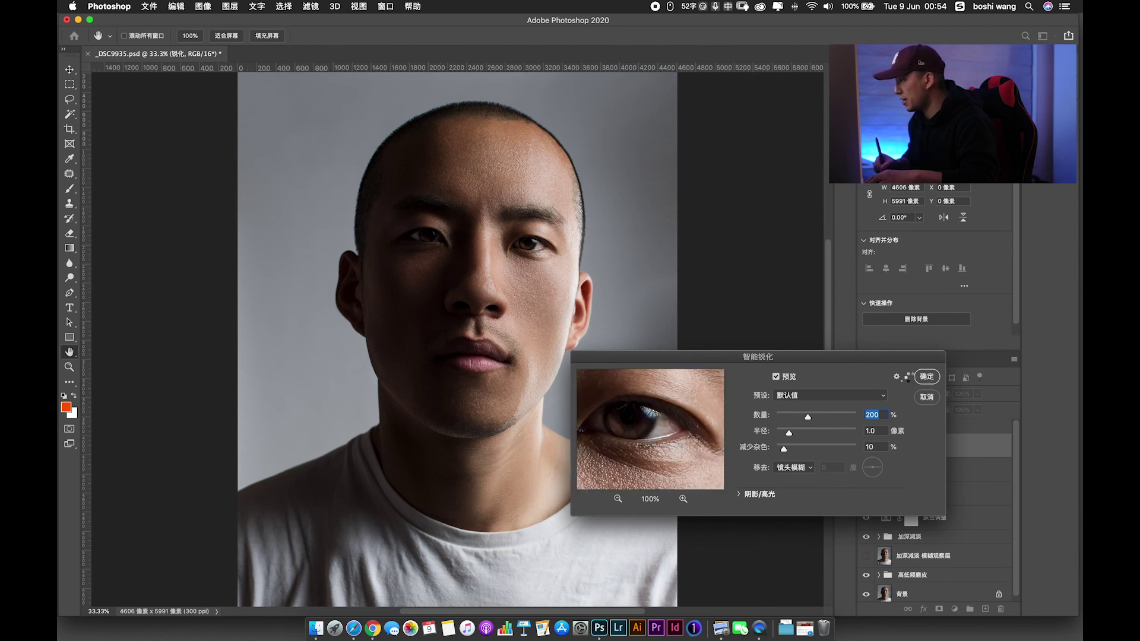
key(Return)
key(super+minus)
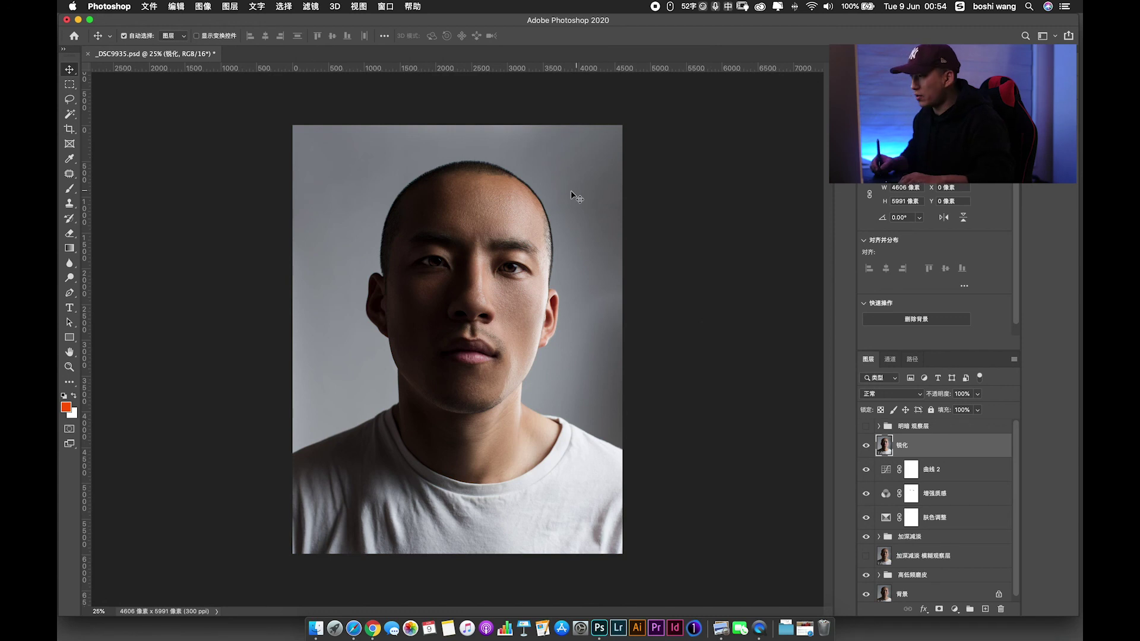
Save a copy as JPEG _DSC9935.jpg at quality 12.
click(142, 6)
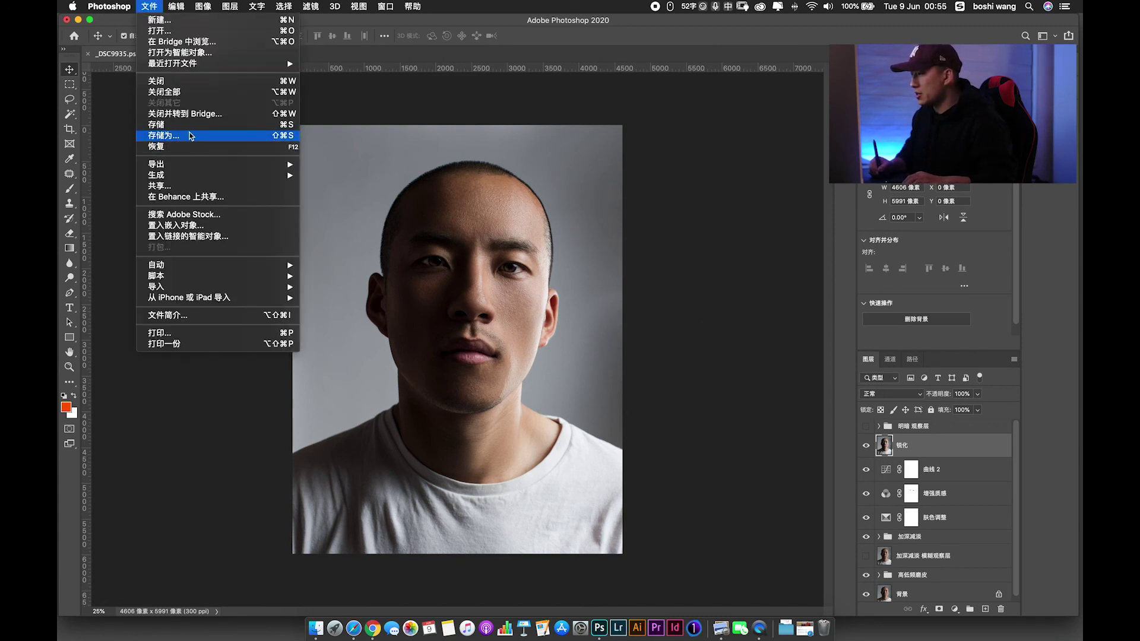
click(201, 137)
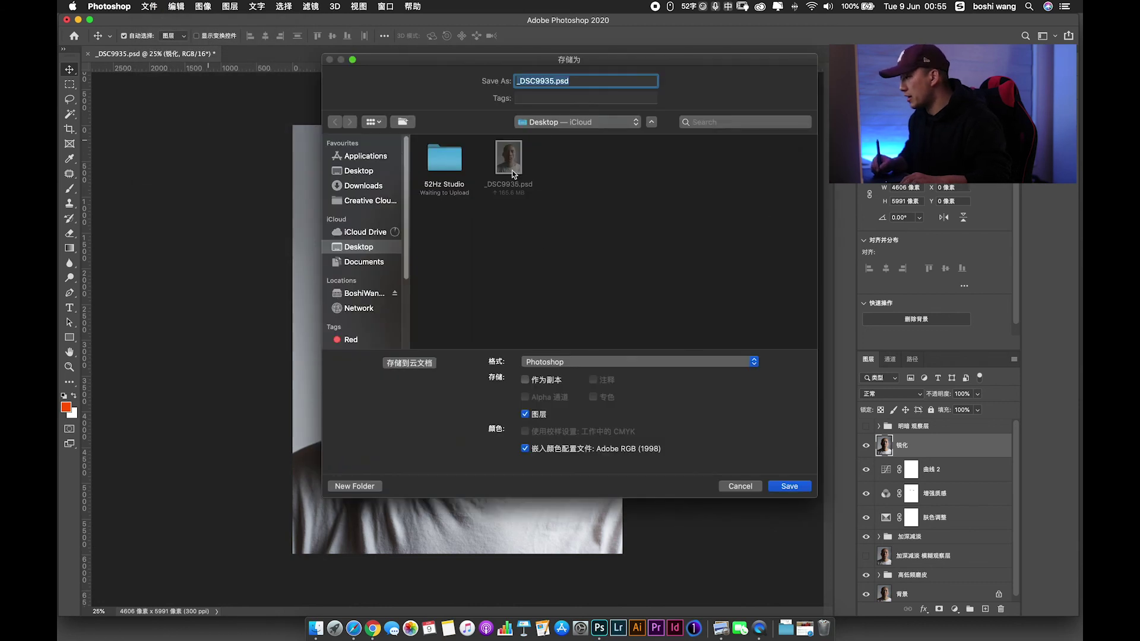
click(622, 361)
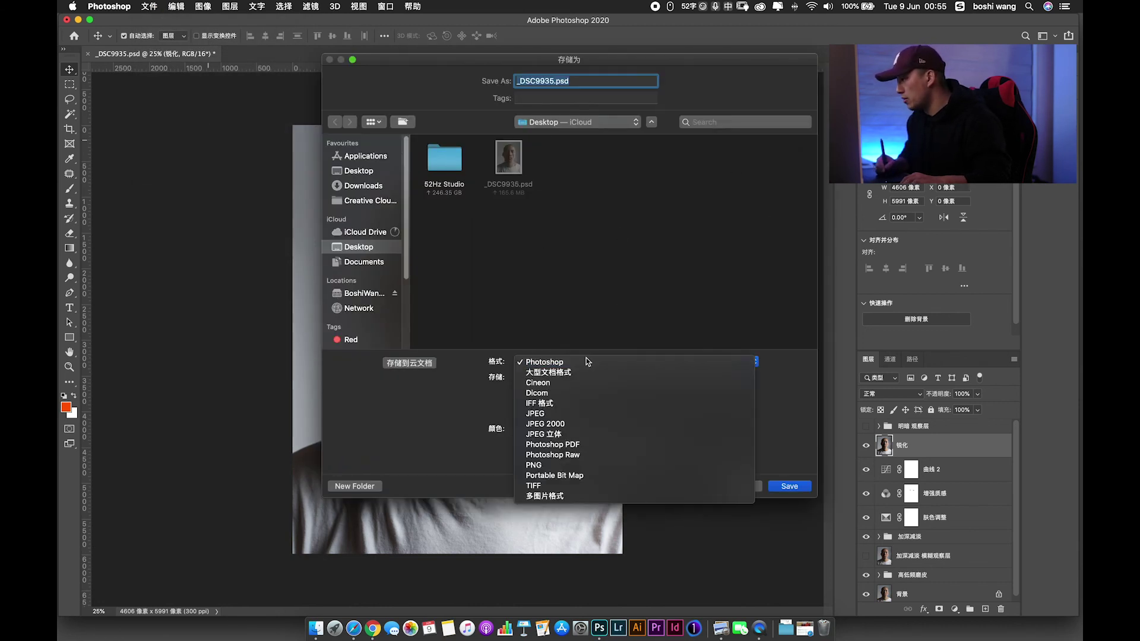
click(590, 411)
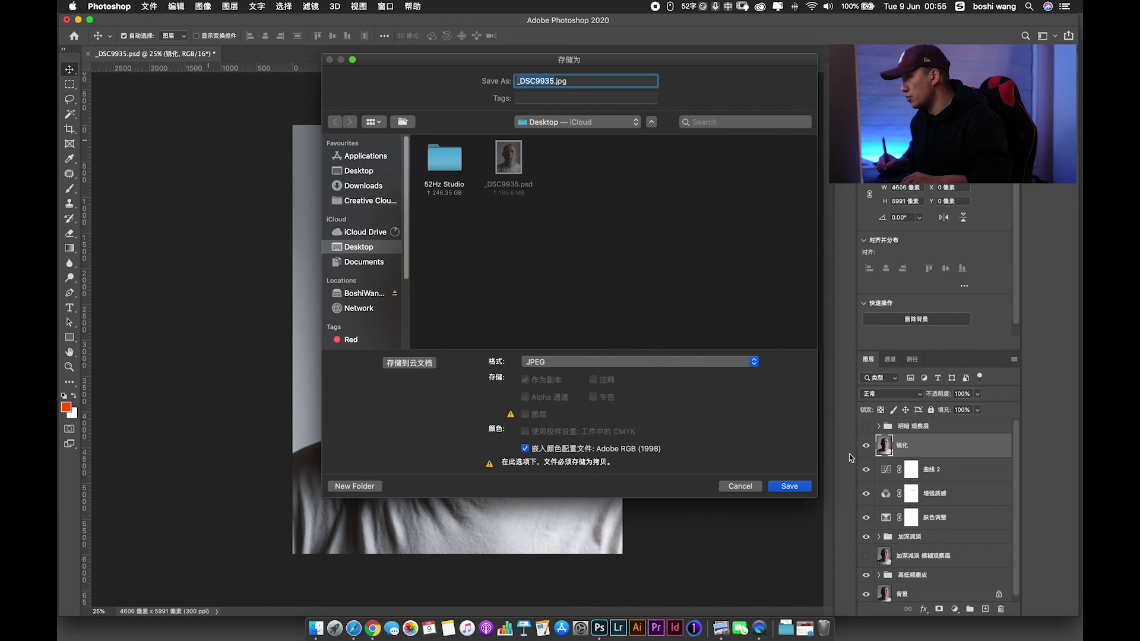
click(789, 486)
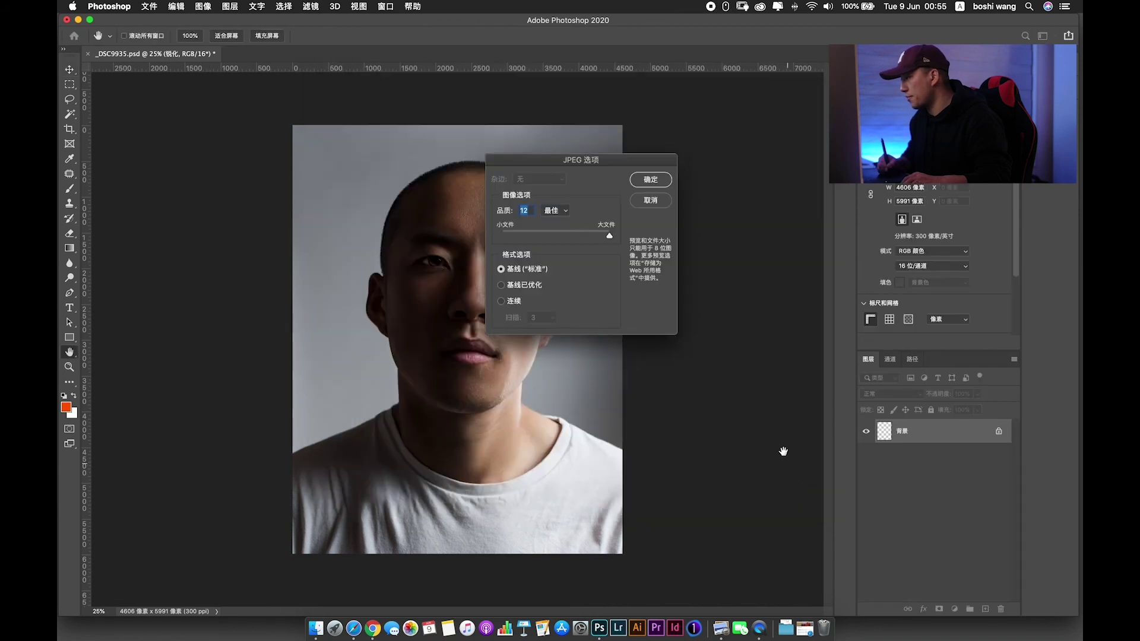
click(650, 180)
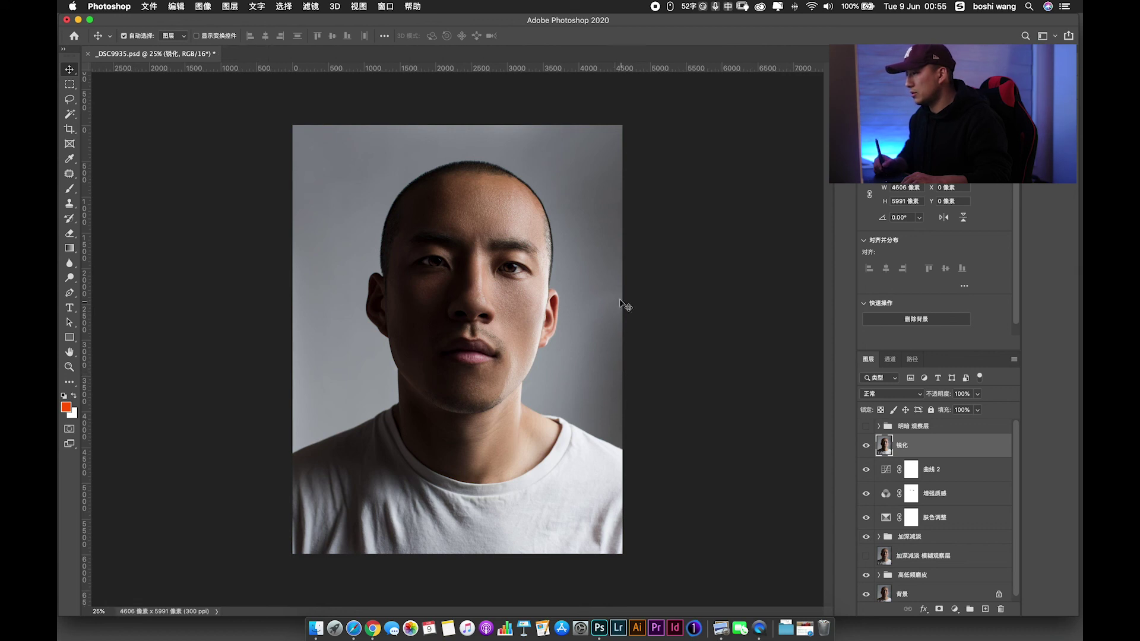
Save the document and show the finished portrait in full-screen mode, fit to screen.
key(super)
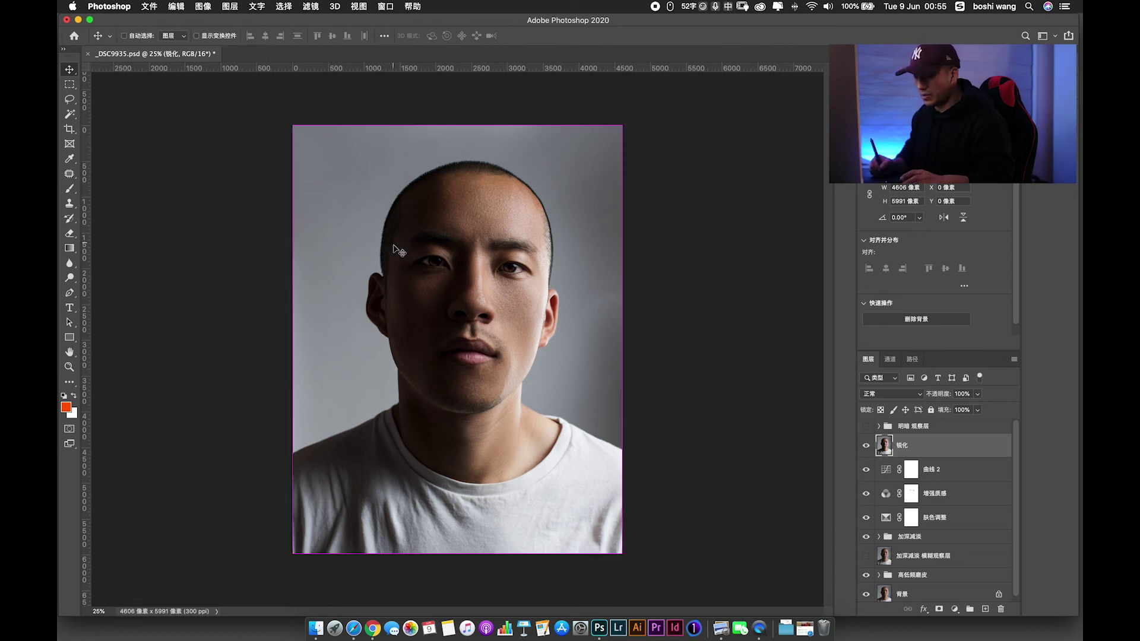
key(super+s)
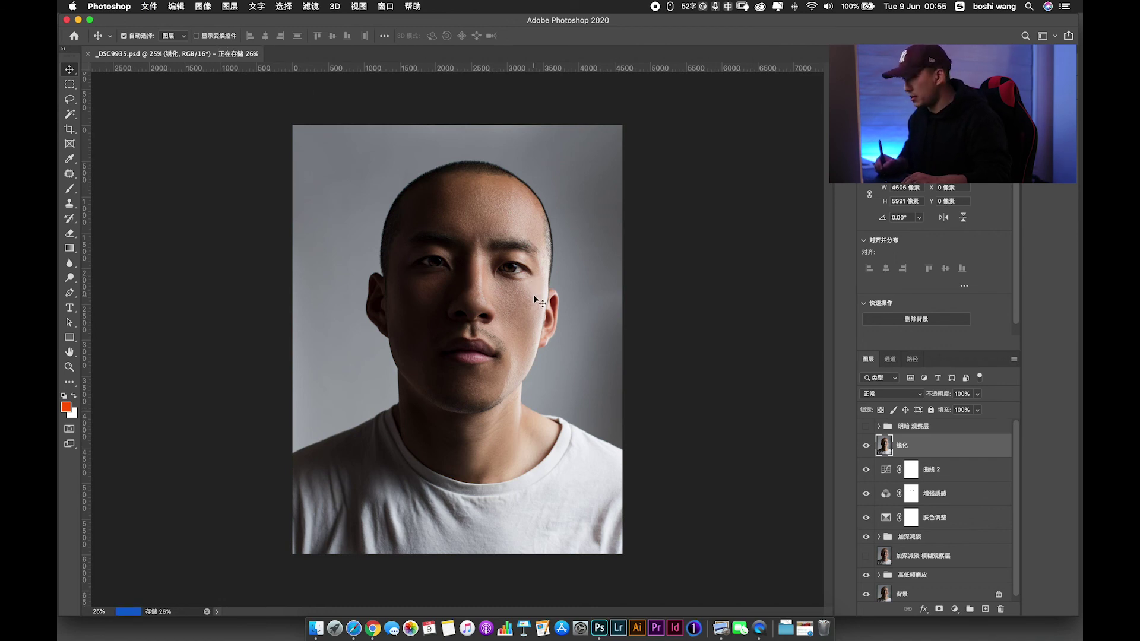
key(f)
key(f)
key(f)
key(f)
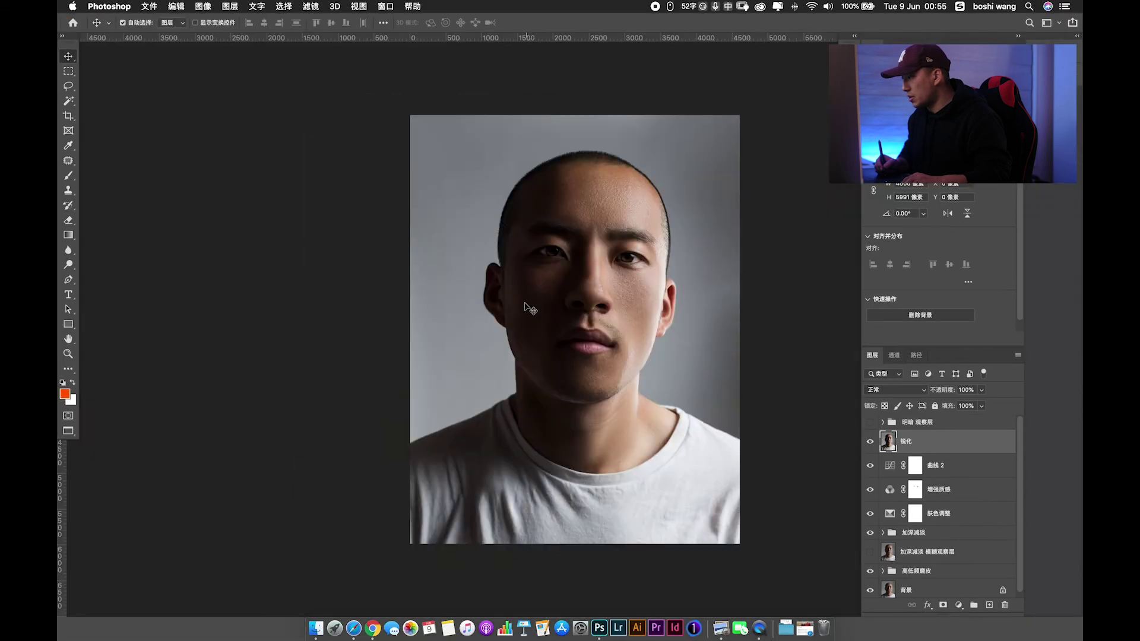
key(f)
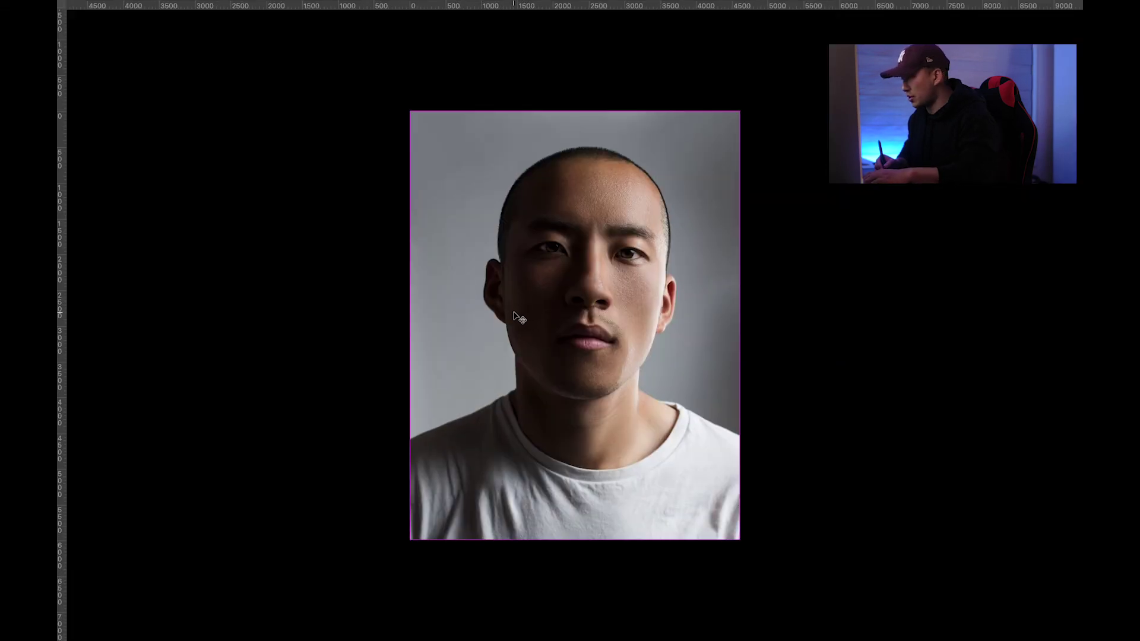
key(ctrl+0)
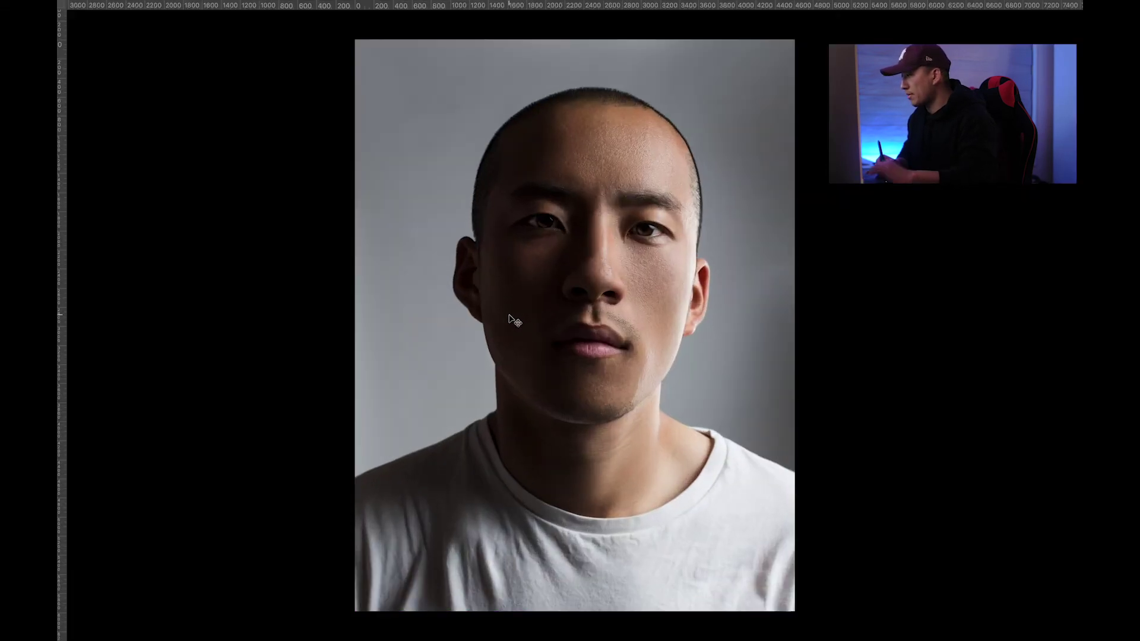